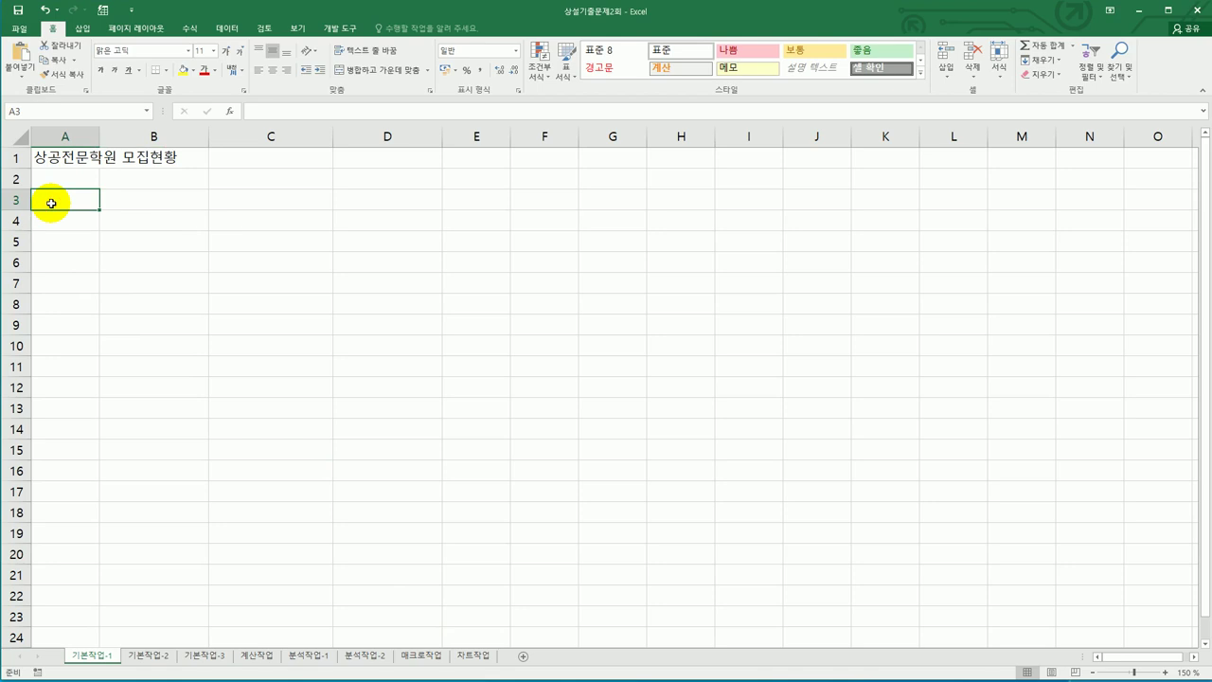
left_click_drag(52, 203, 527, 344)
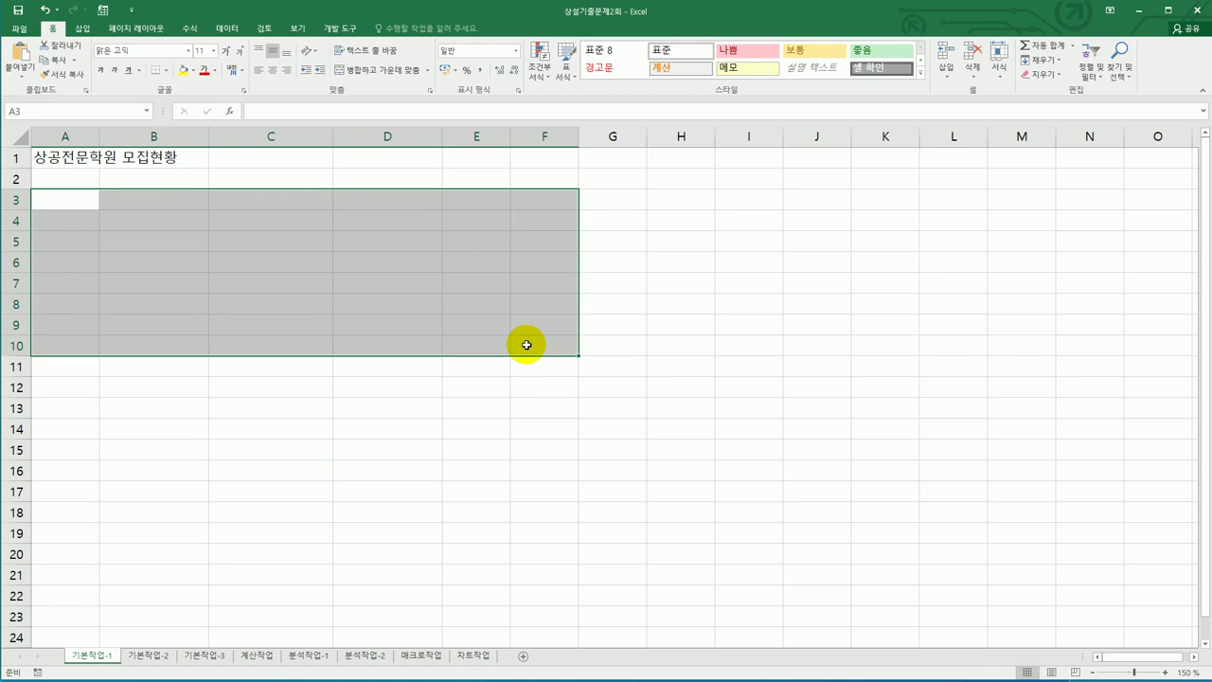
On the 기본작업-2 sheet, merge and center the title across A1:I1
left_click(157, 659)
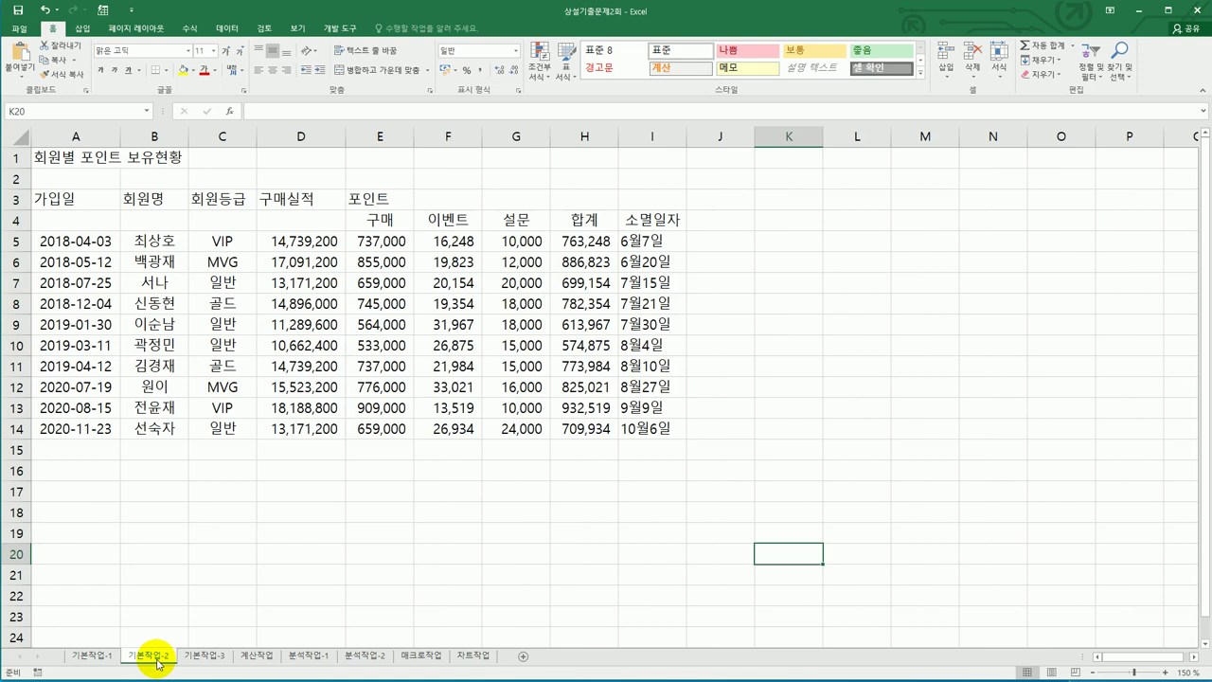
left_click_drag(98, 156, 640, 156)
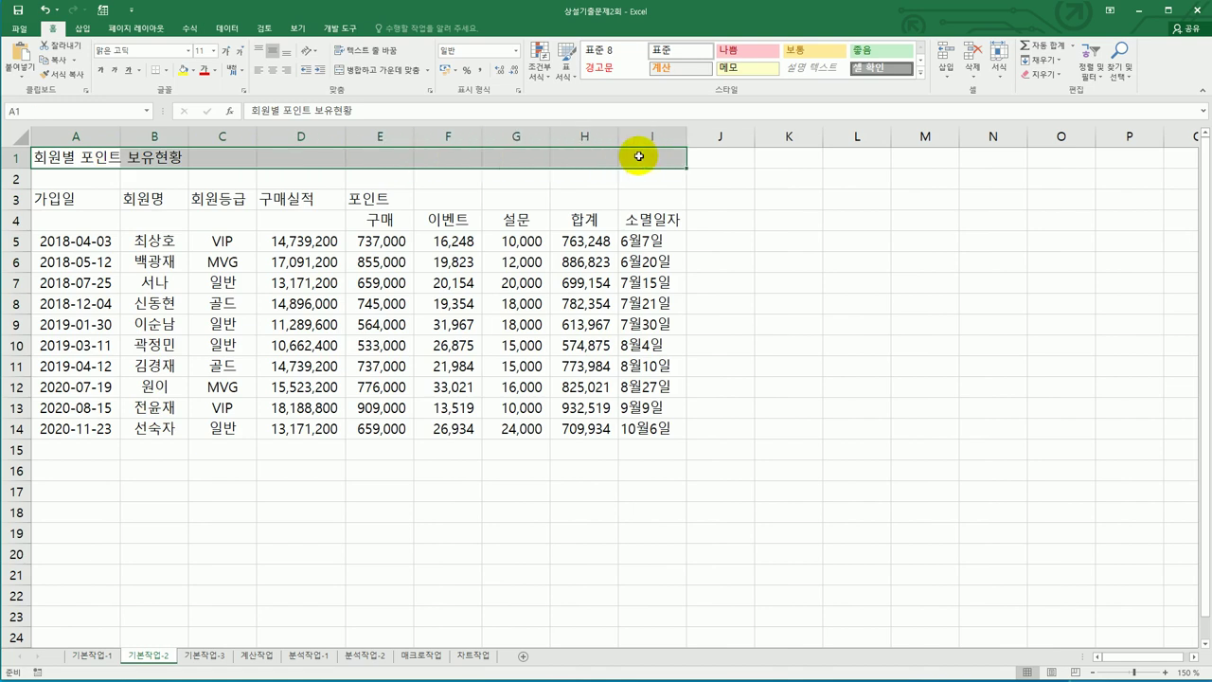
left_click(384, 71)
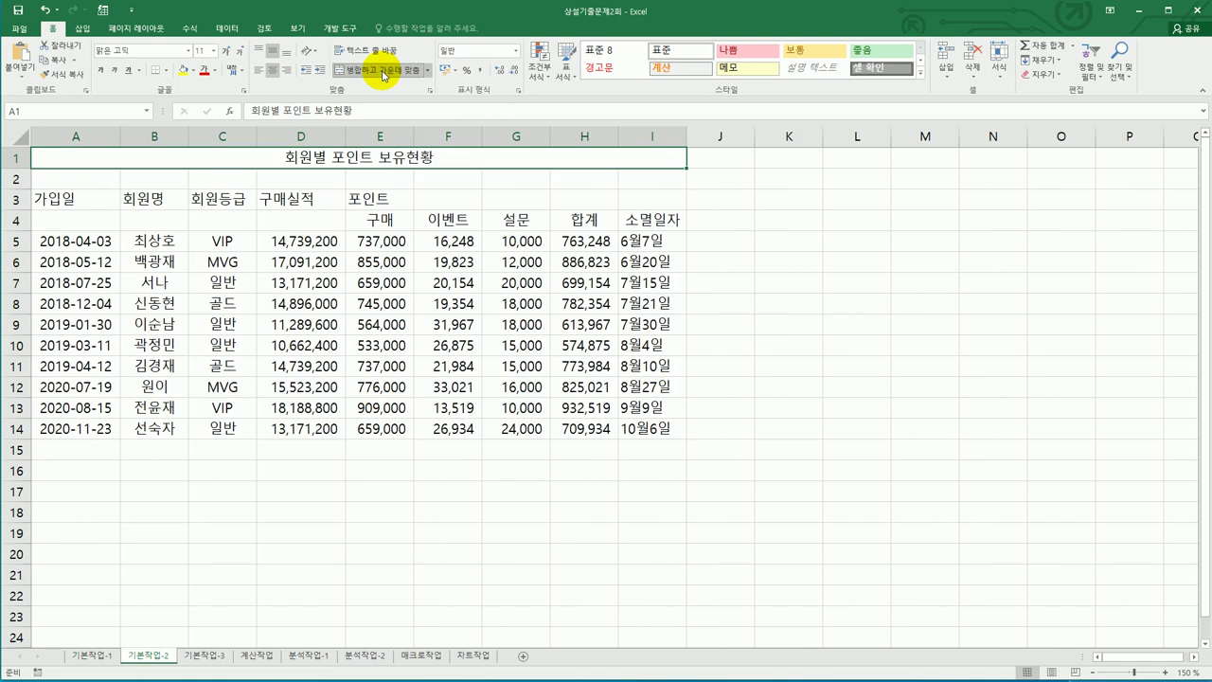
Format the merged title in row 1 with the 굴림체 font, size 16, bold
left_click(189, 53)
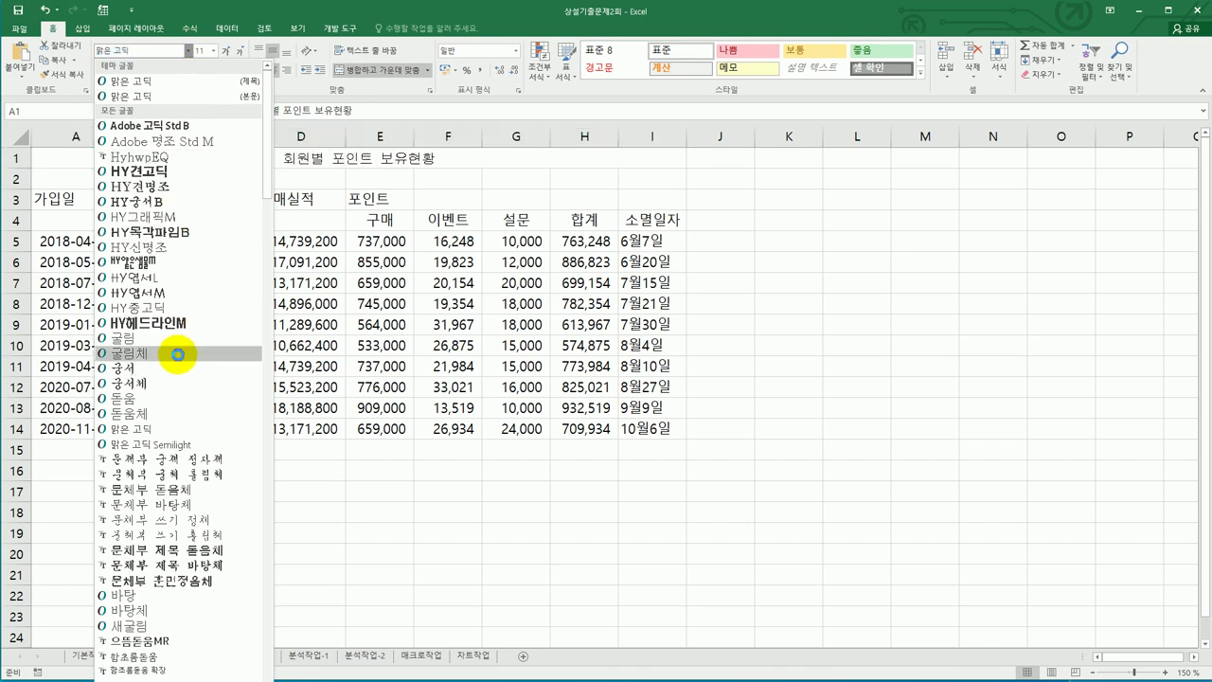
left_click(178, 356)
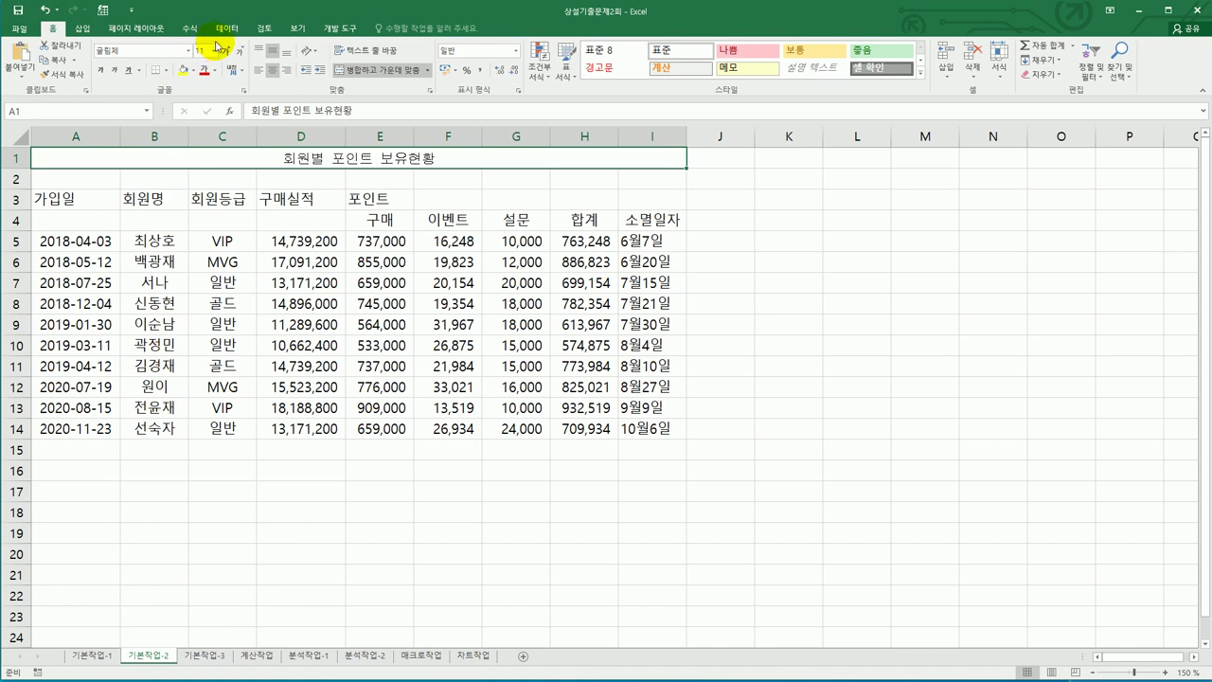
left_click(215, 52)
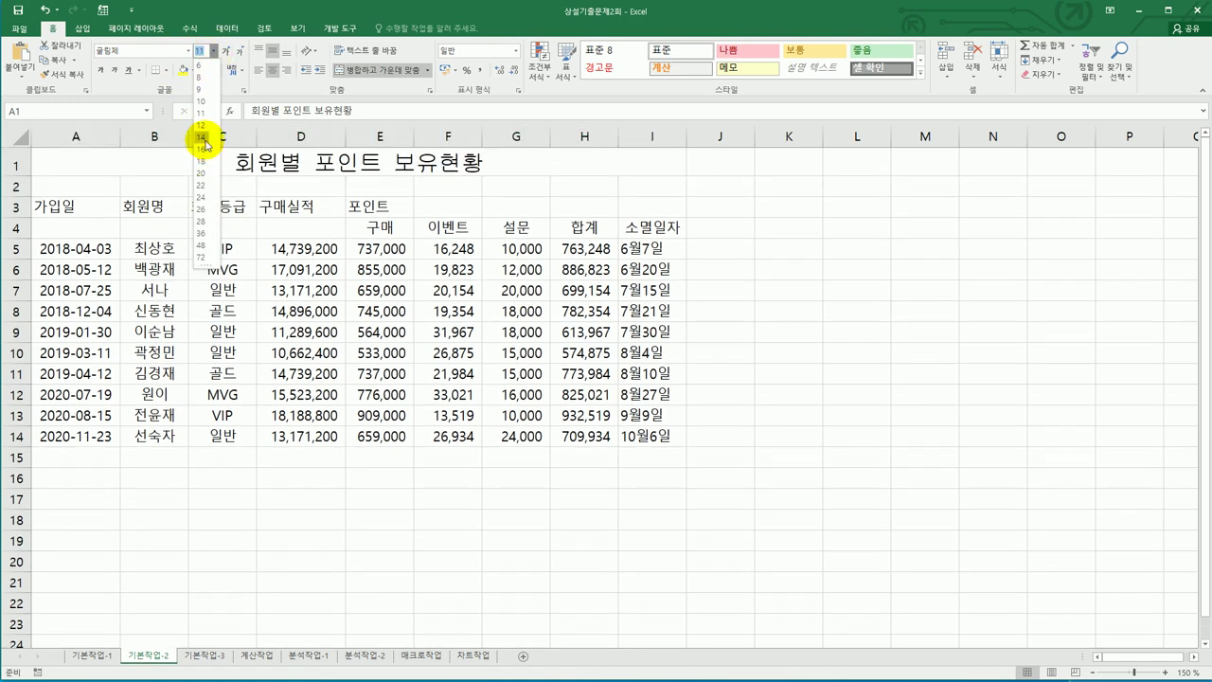
left_click(206, 148)
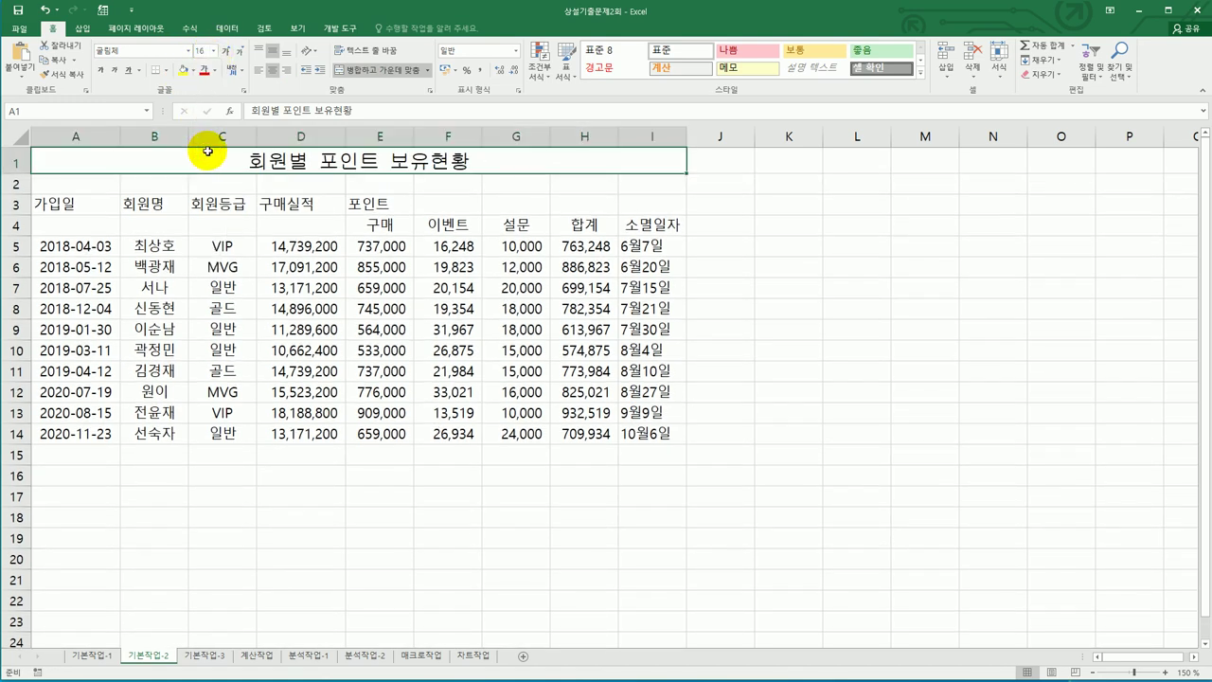
left_click(100, 70)
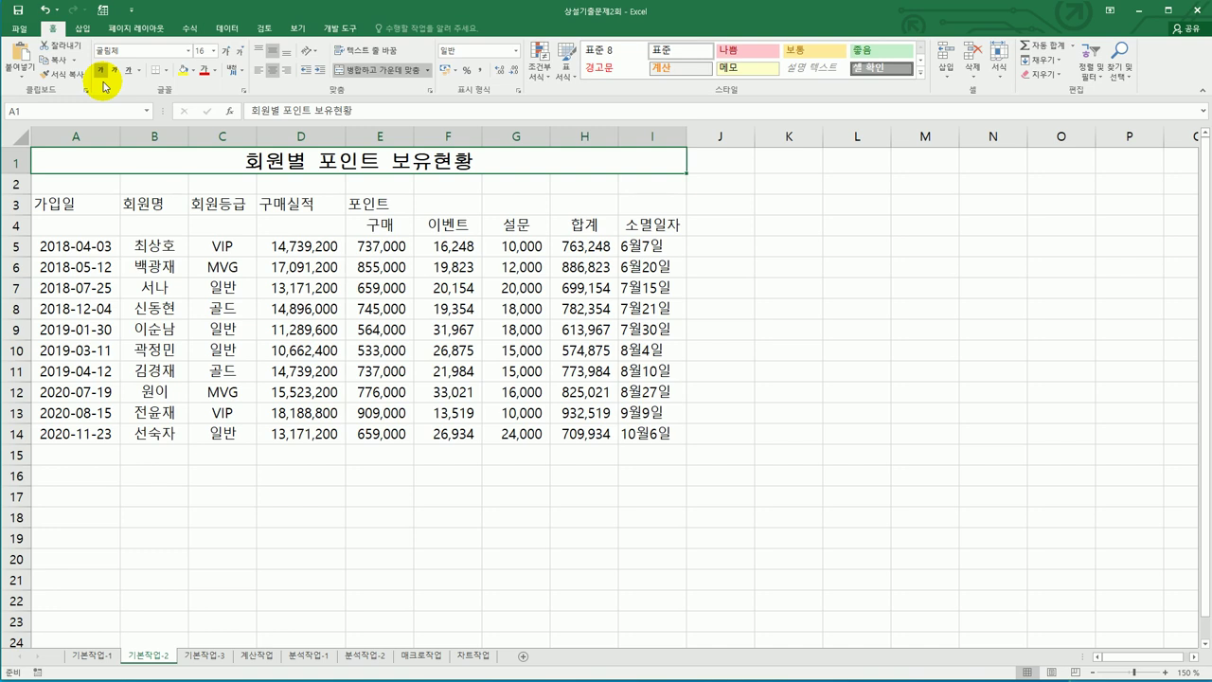
Merge and center each of the header ranges A3:A4, B3:B4, C3:C4, D3:D4 and E3:I3
left_click_drag(73, 202, 71, 227)
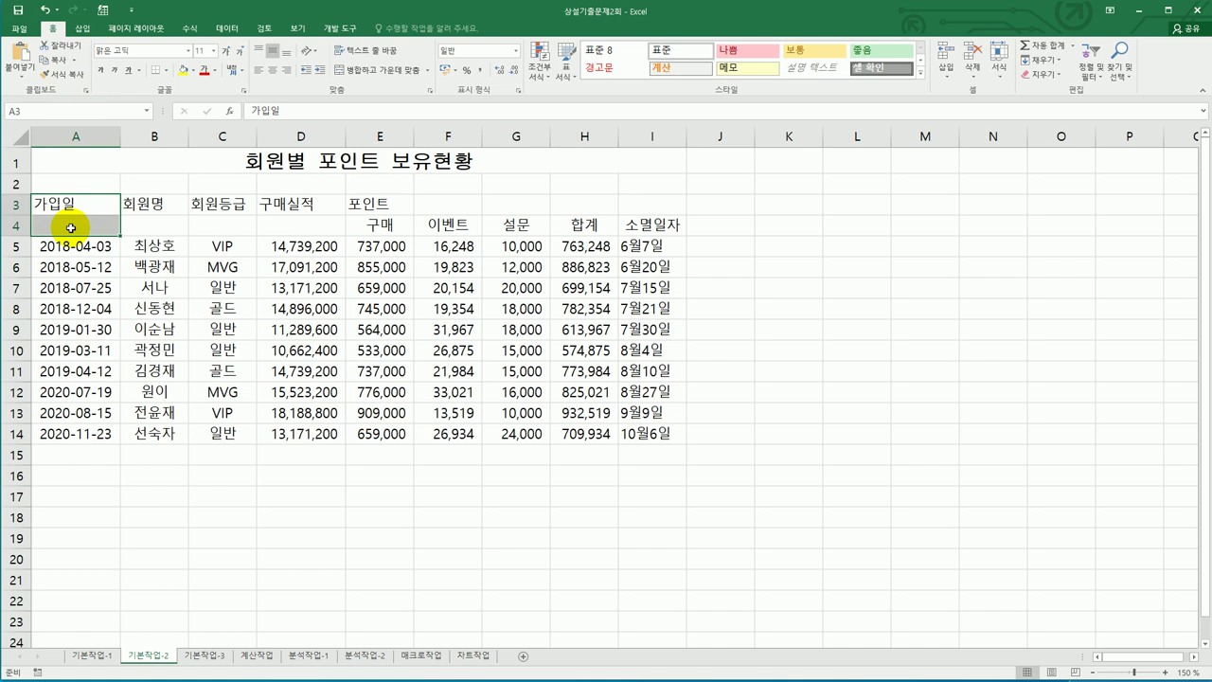
left_click_drag(144, 207, 150, 230)
left_click_drag(210, 198, 214, 223)
left_click_drag(311, 199, 309, 228)
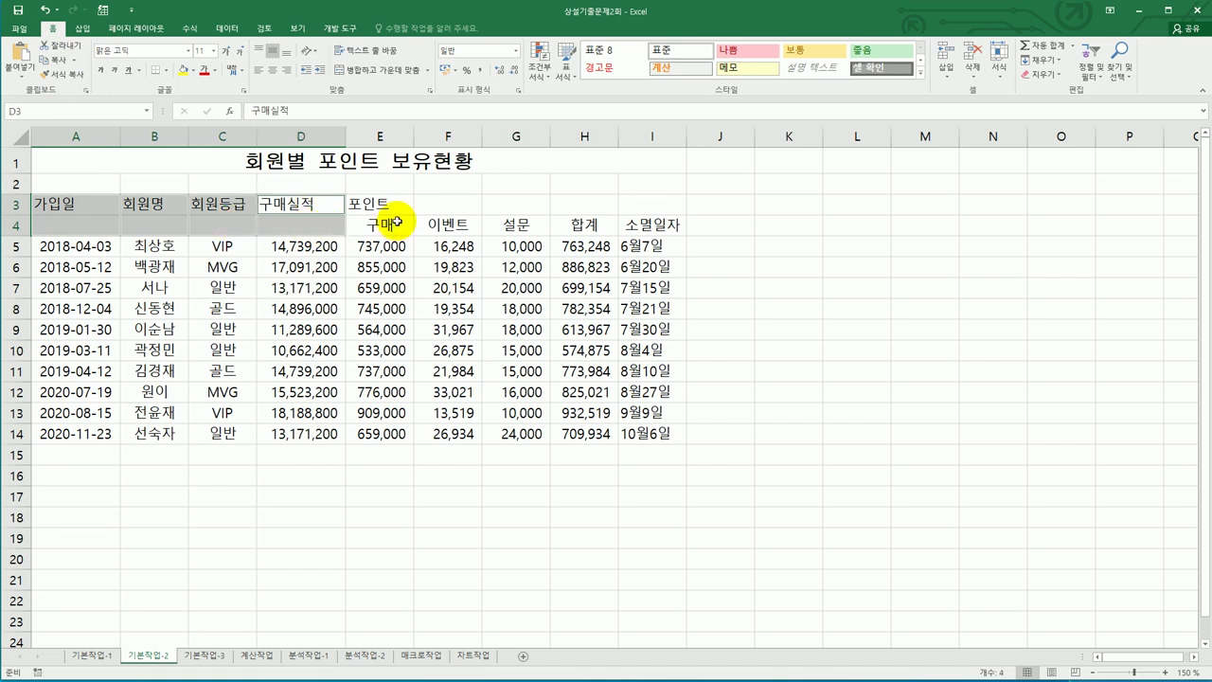
left_click_drag(384, 197, 627, 205)
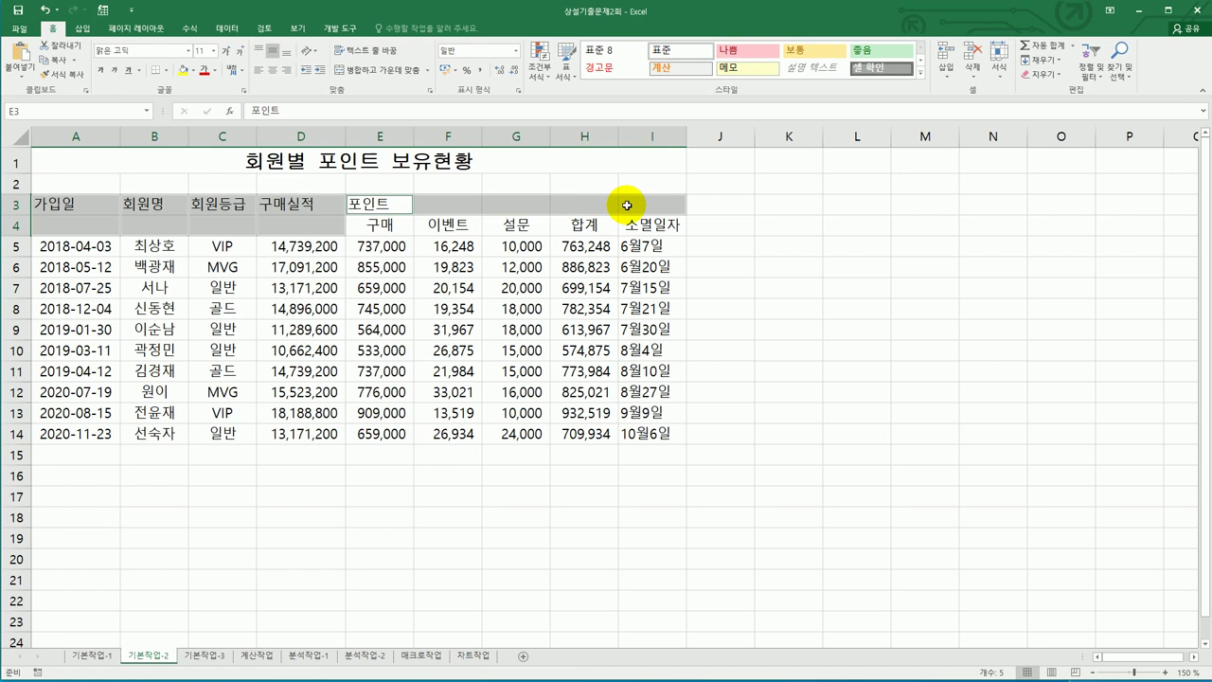
left_click(370, 70)
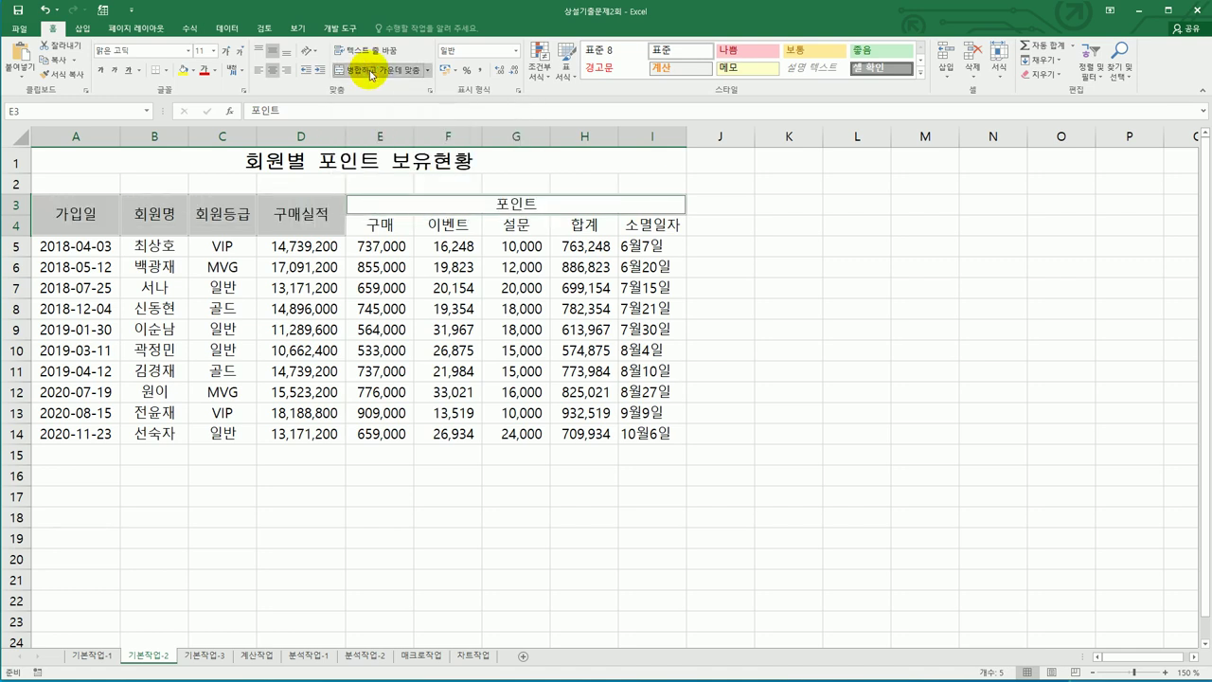
Give the header cells A3:I4 the standard purple (자주) font color and the standard orange fill color
left_click_drag(95, 203, 548, 212)
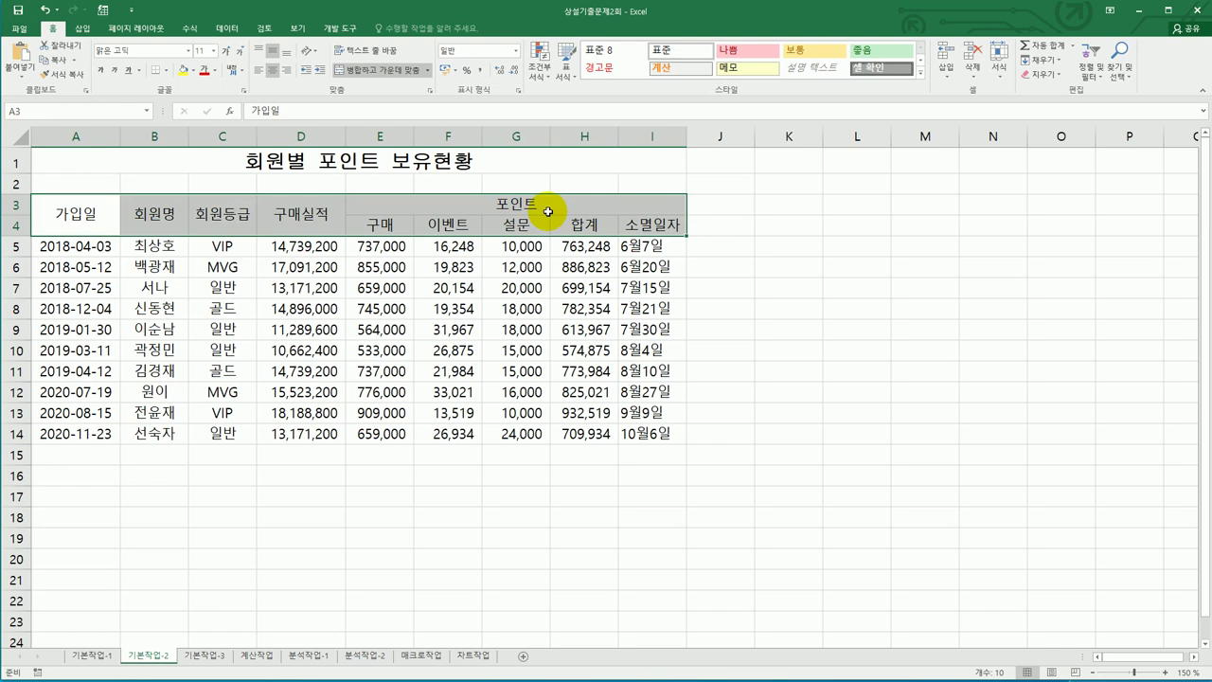
left_click(216, 75)
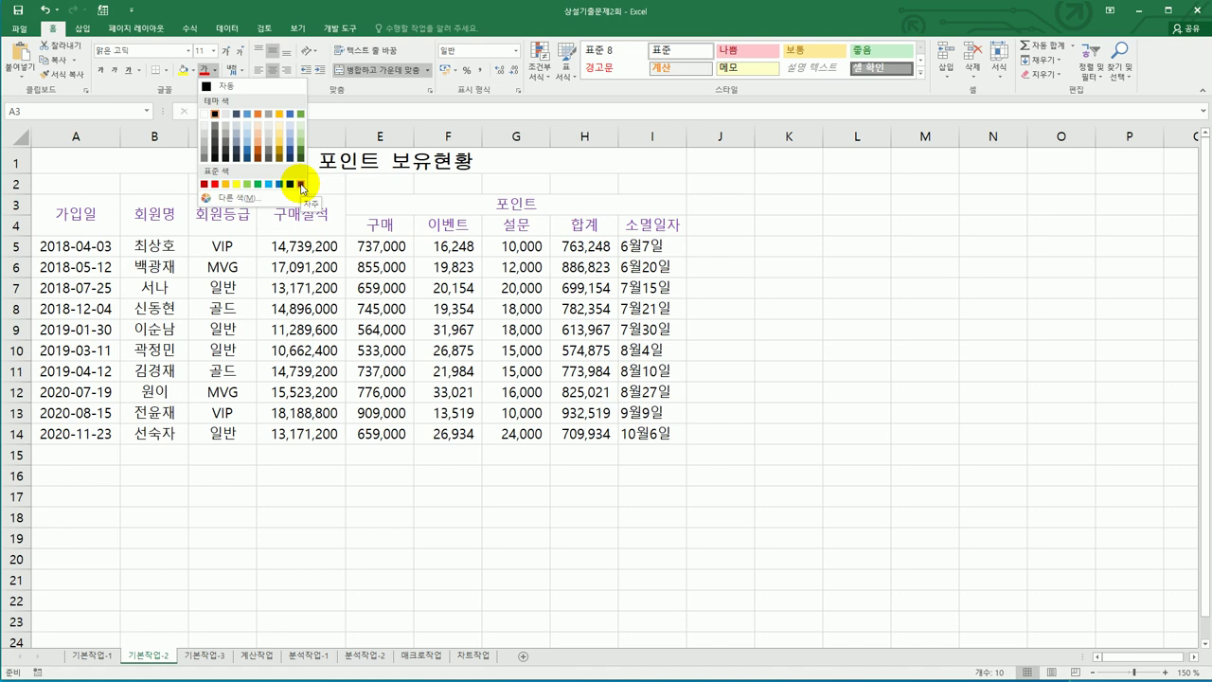
left_click(302, 187)
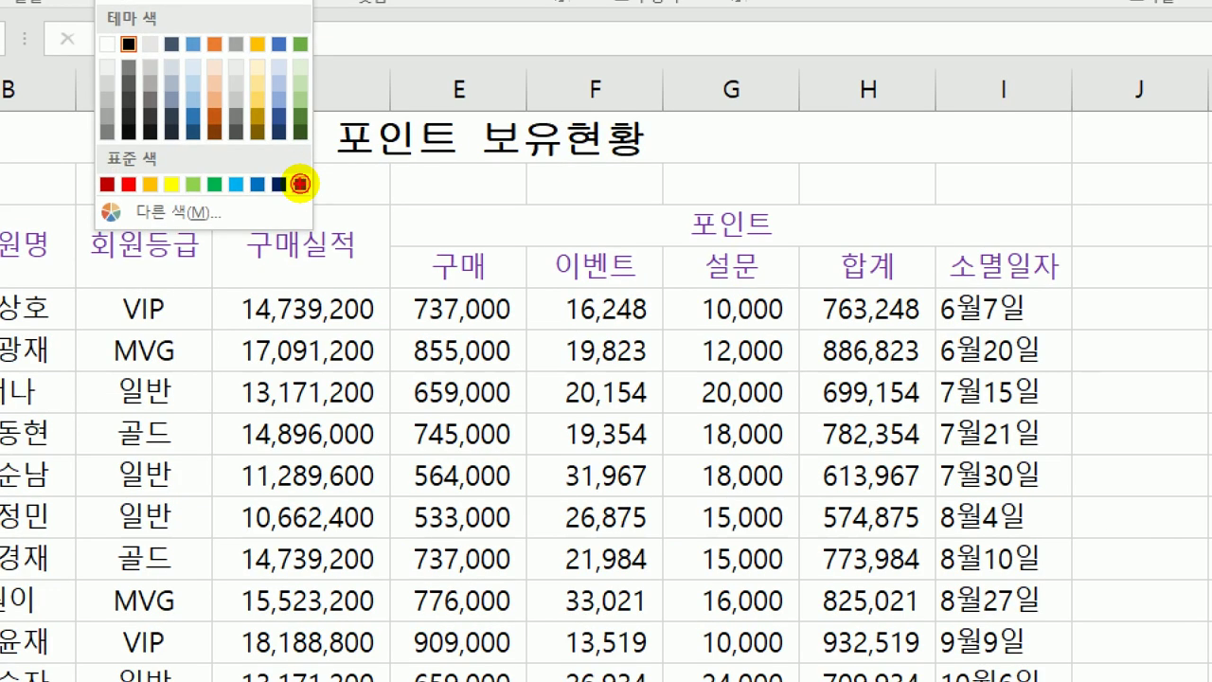
mouse_move(300, 185)
left_mouse_down()
mouse_move(284, 180)
mouse_move(308, 170)
mouse_move(305, 210)
left_mouse_up()
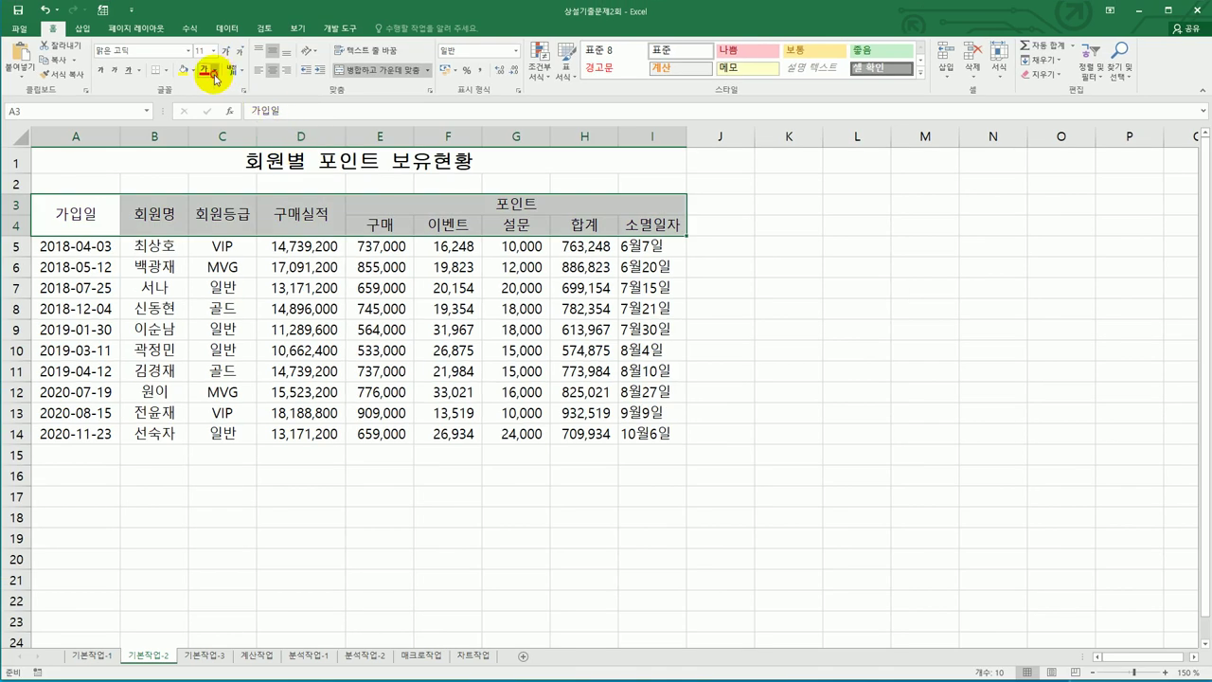
left_click(215, 72)
left_click(298, 185)
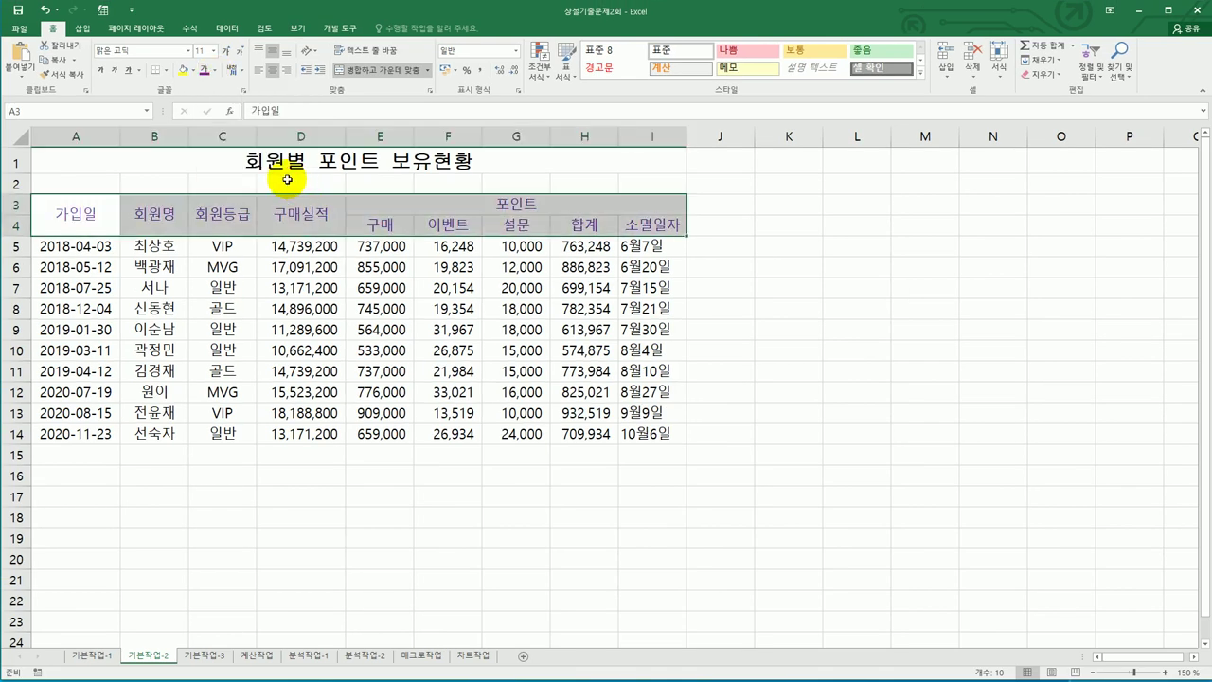
left_click(194, 72)
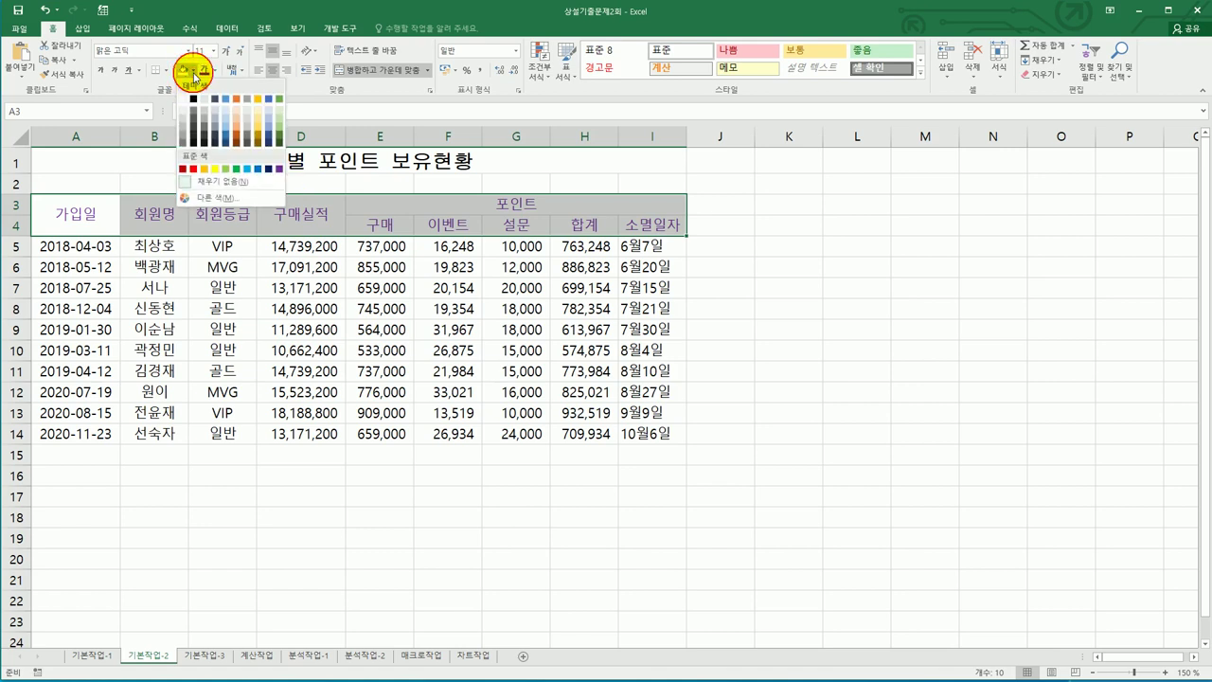
left_click(203, 169)
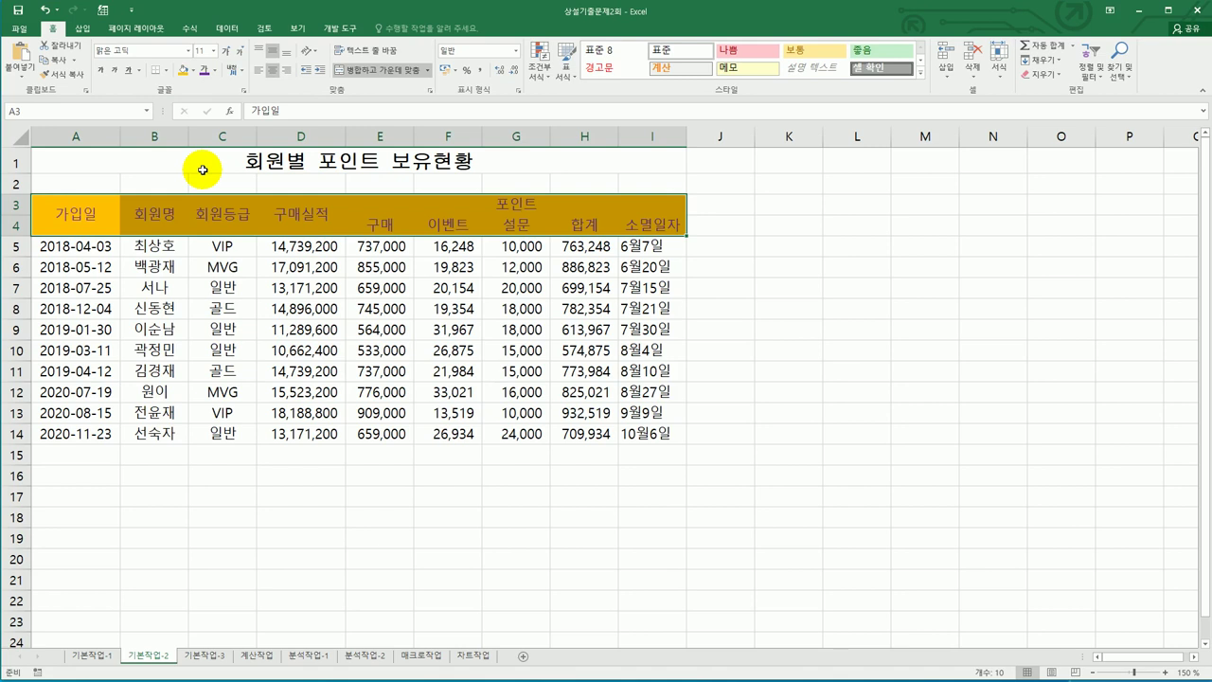
Insert a comment on cell G14 and replace its default text with "최고 고객 포인트"
left_click(493, 436)
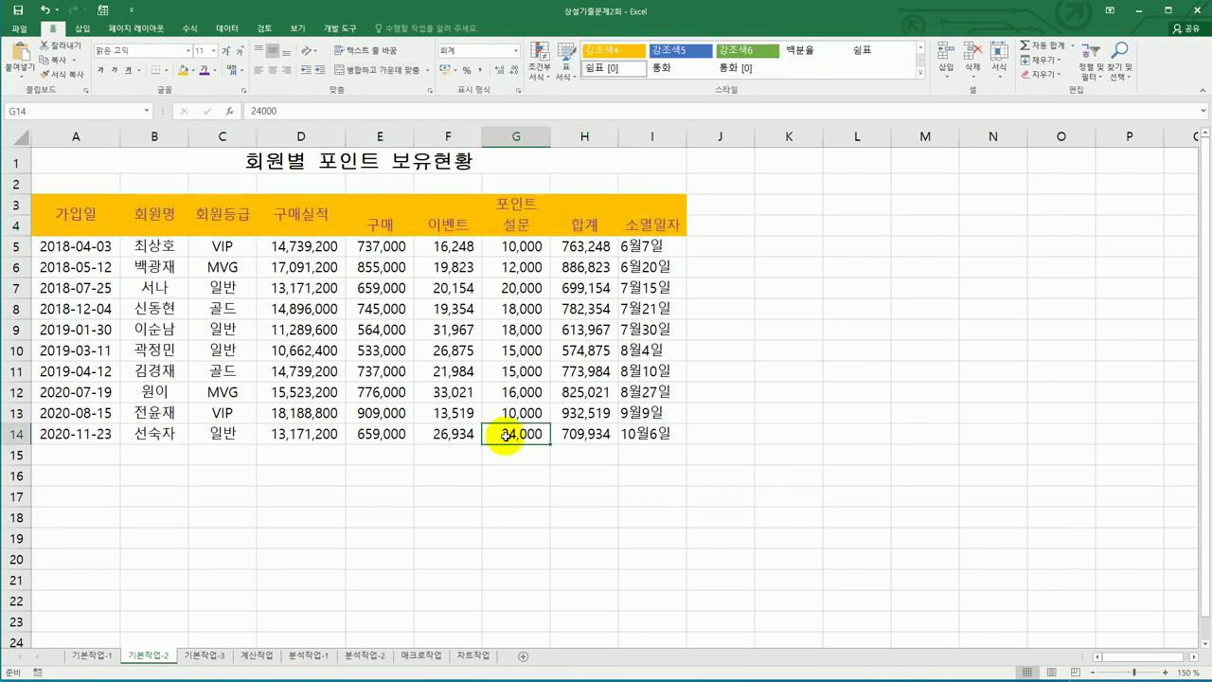
right_click(507, 436)
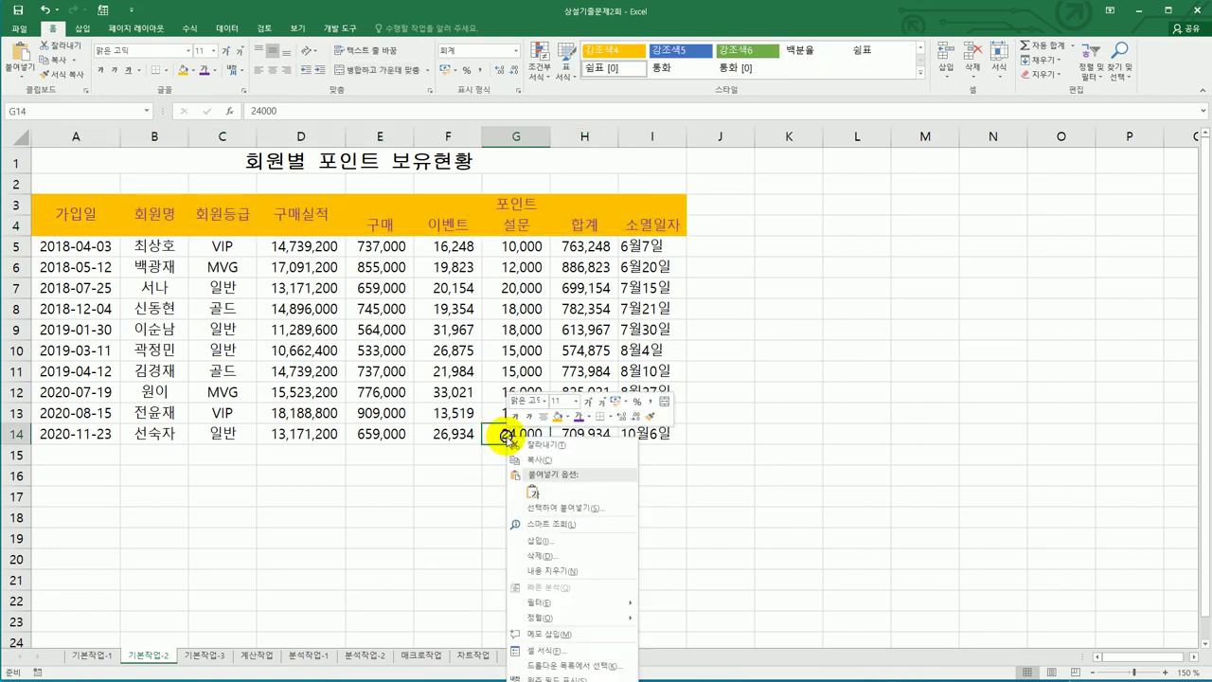
left_click(559, 634)
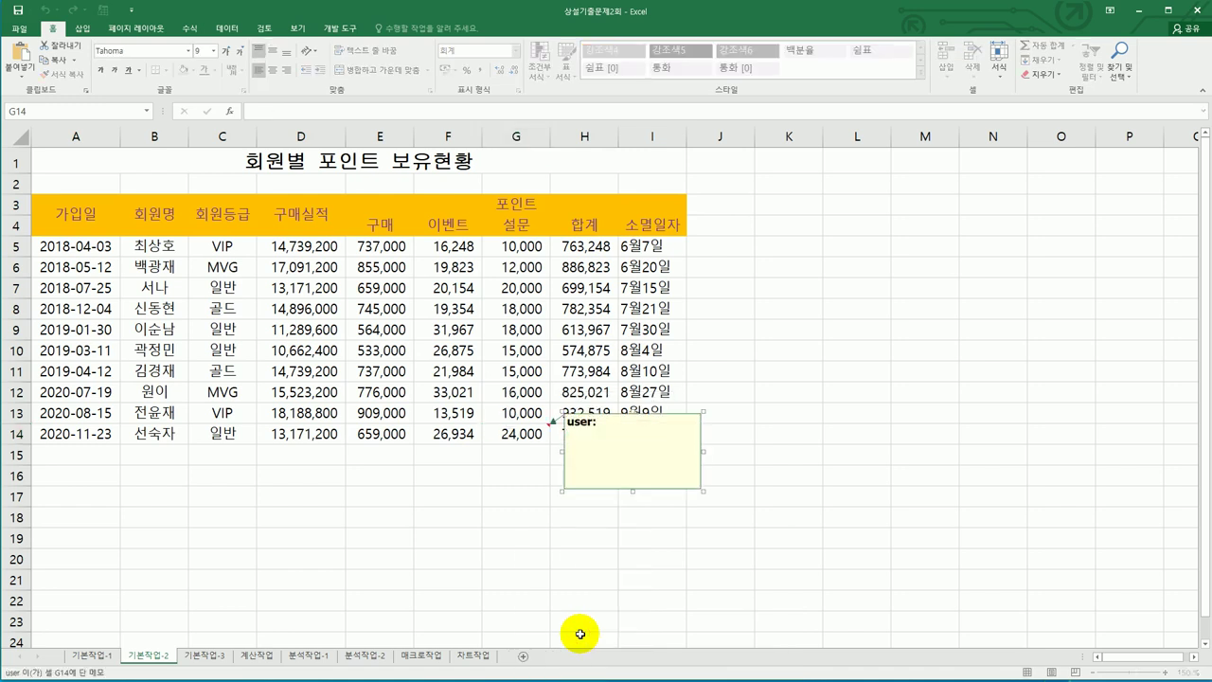
key("ctrl+a")
key("BackSpace")
type("최고 고개ㄱ 포인트")
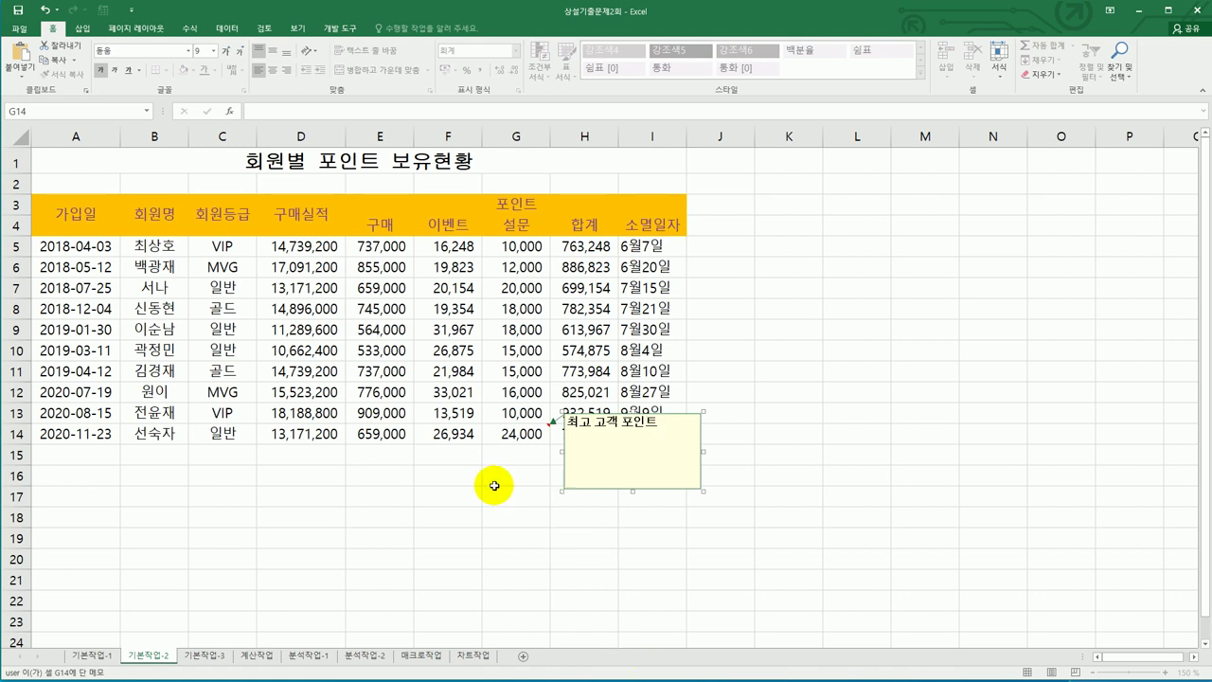
Set the comment on cell G14 to stay displayed
left_click(514, 435)
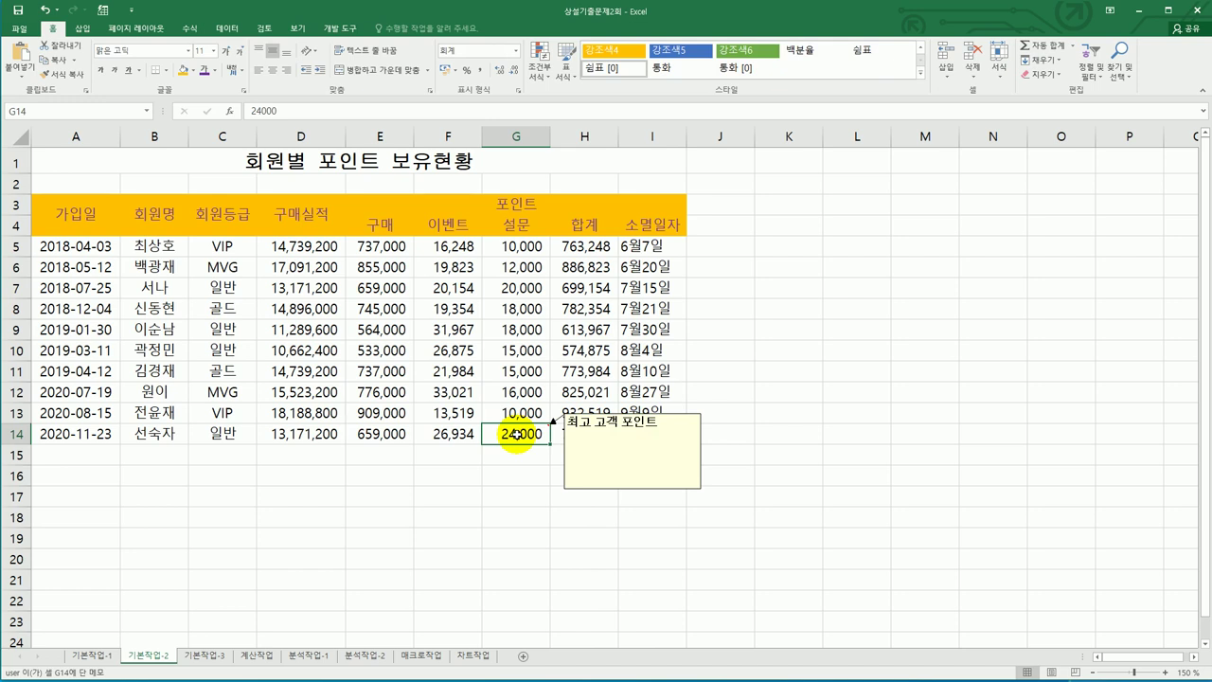
right_click(514, 435)
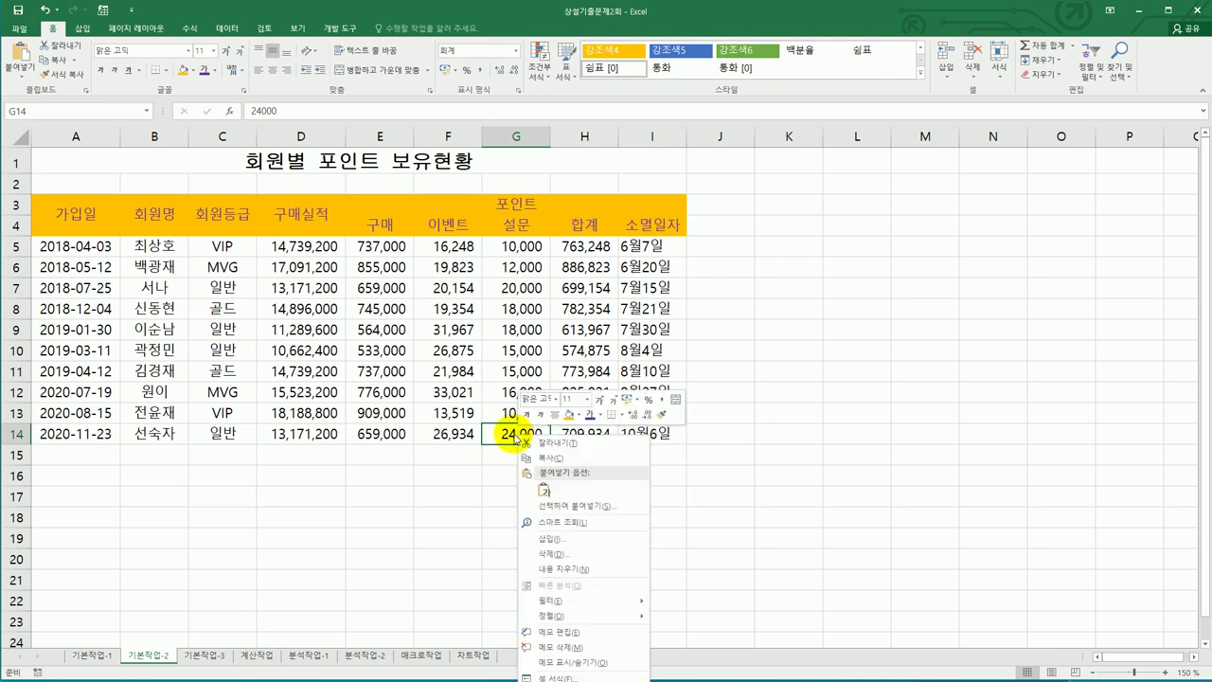
left_click(596, 663)
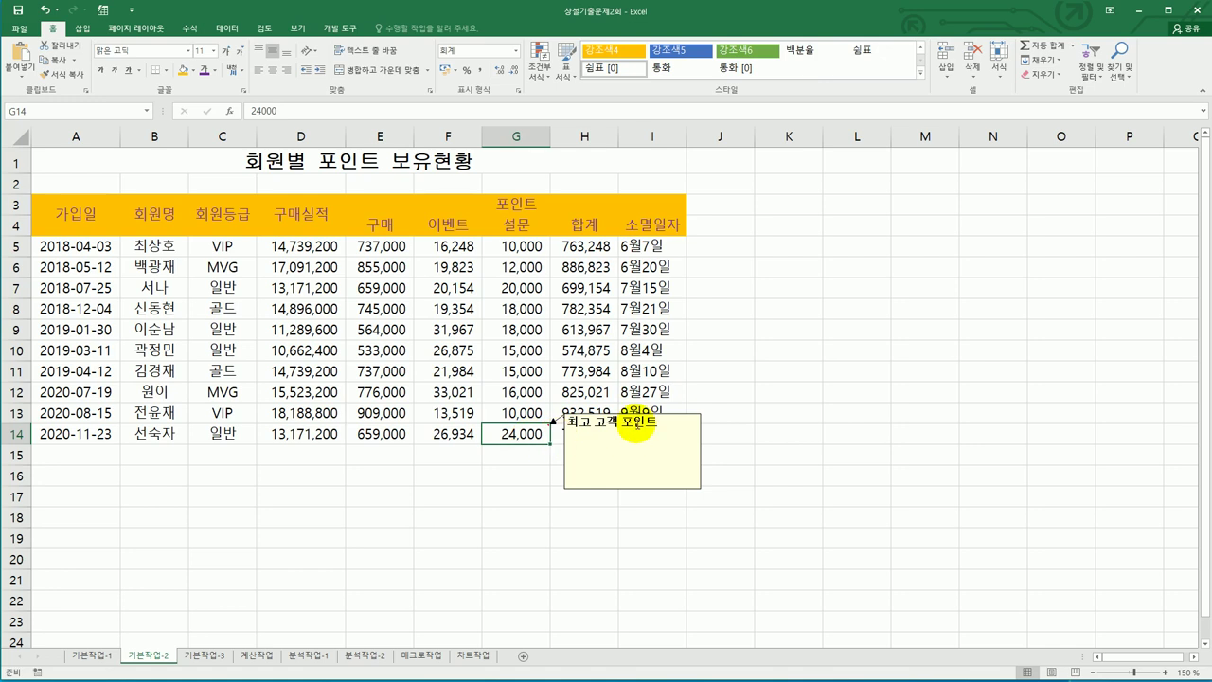
left_click(639, 438)
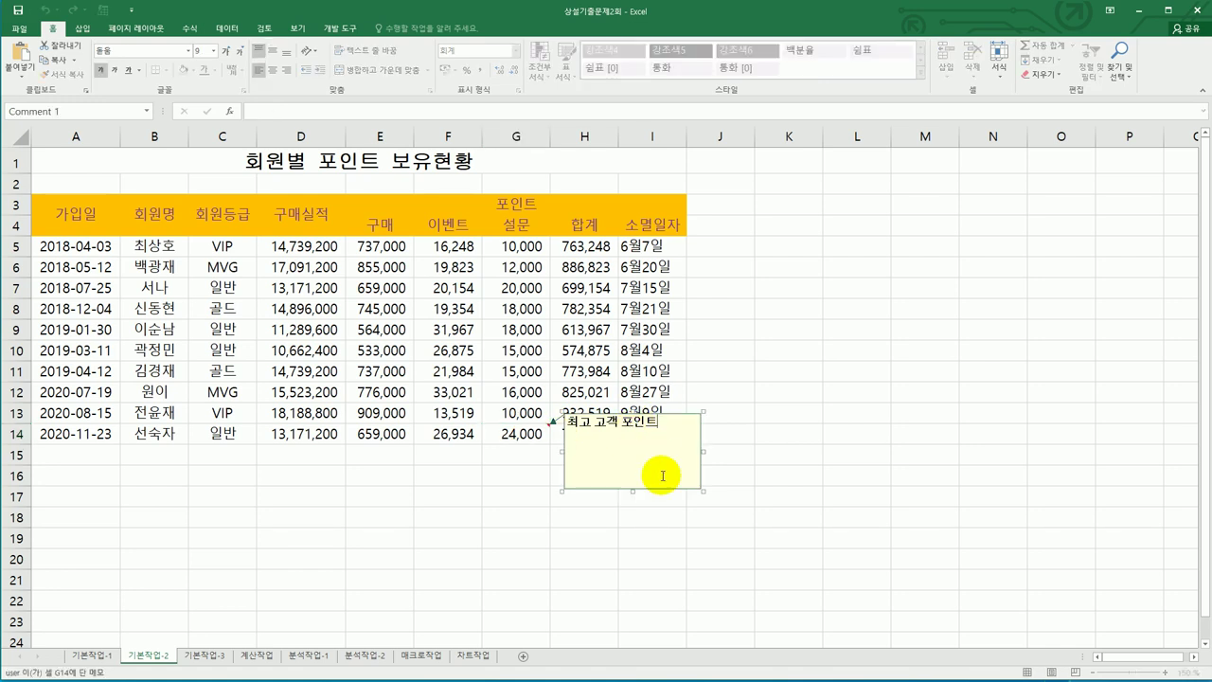
right_click(663, 424)
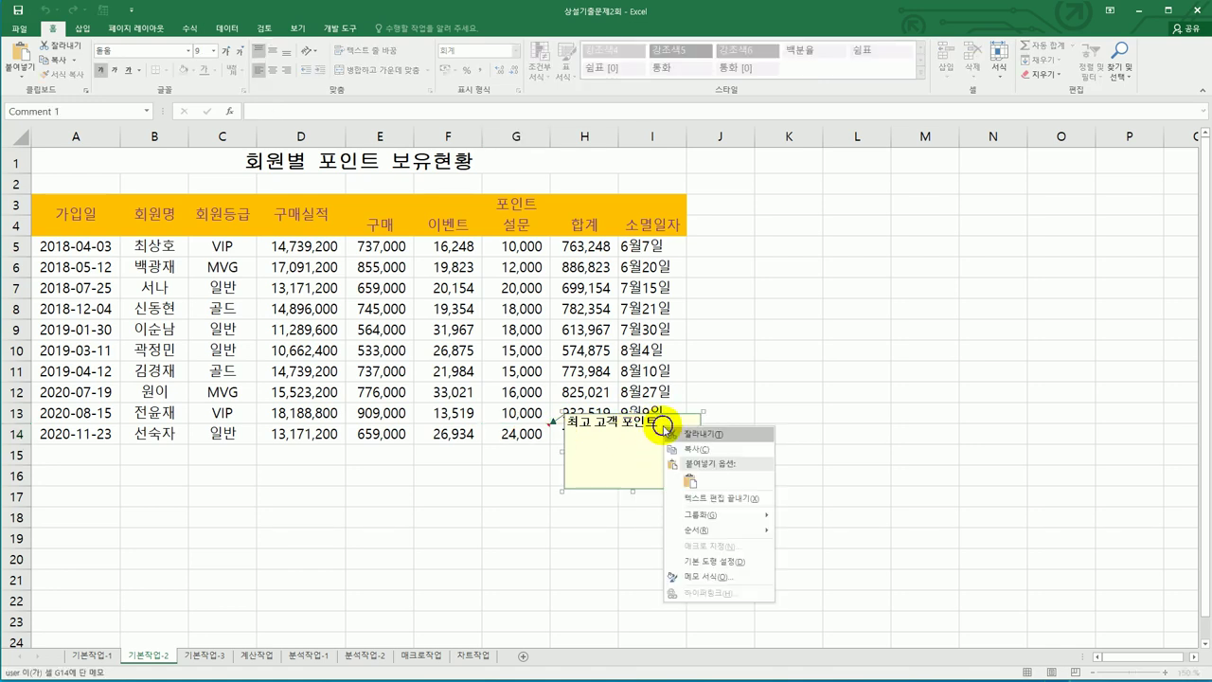
left_click(708, 576)
left_click_drag(592, 208, 808, 215)
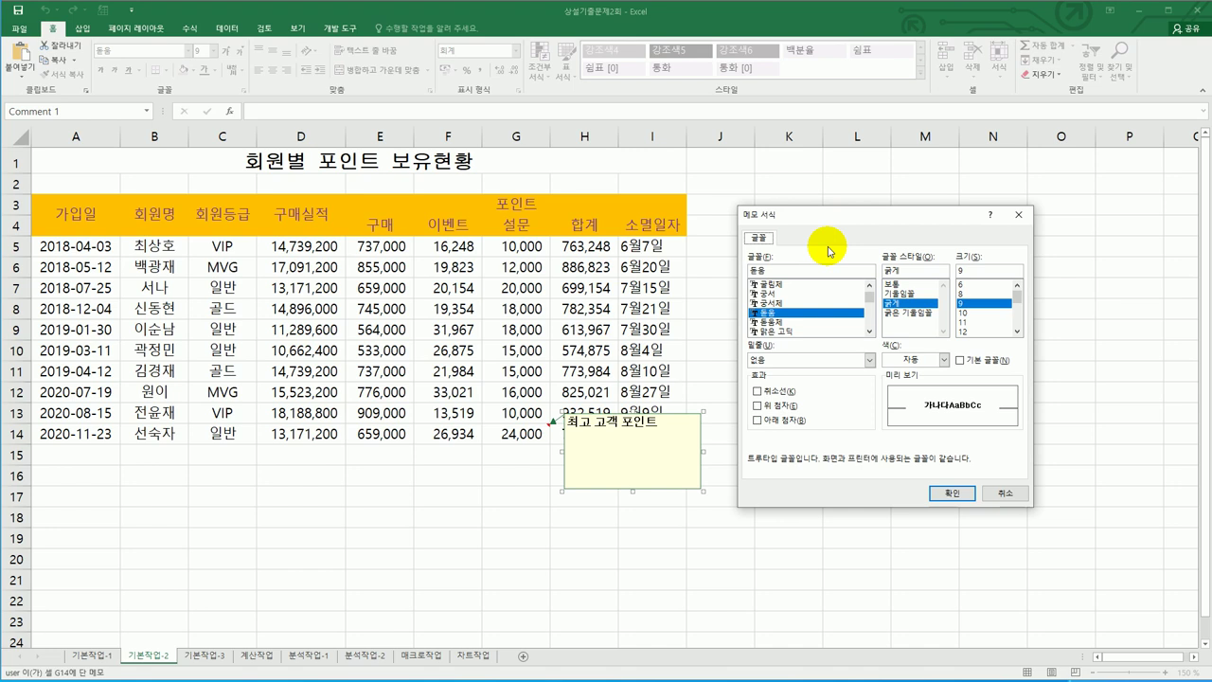
left_click(991, 494)
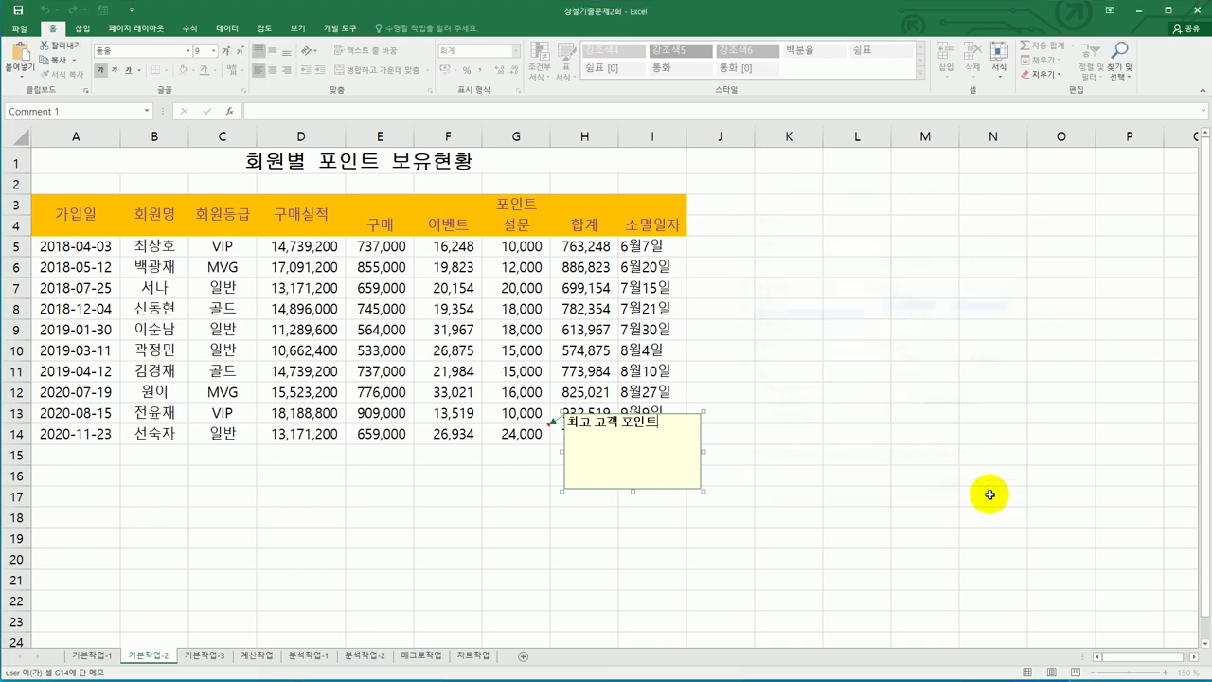
left_click(660, 418)
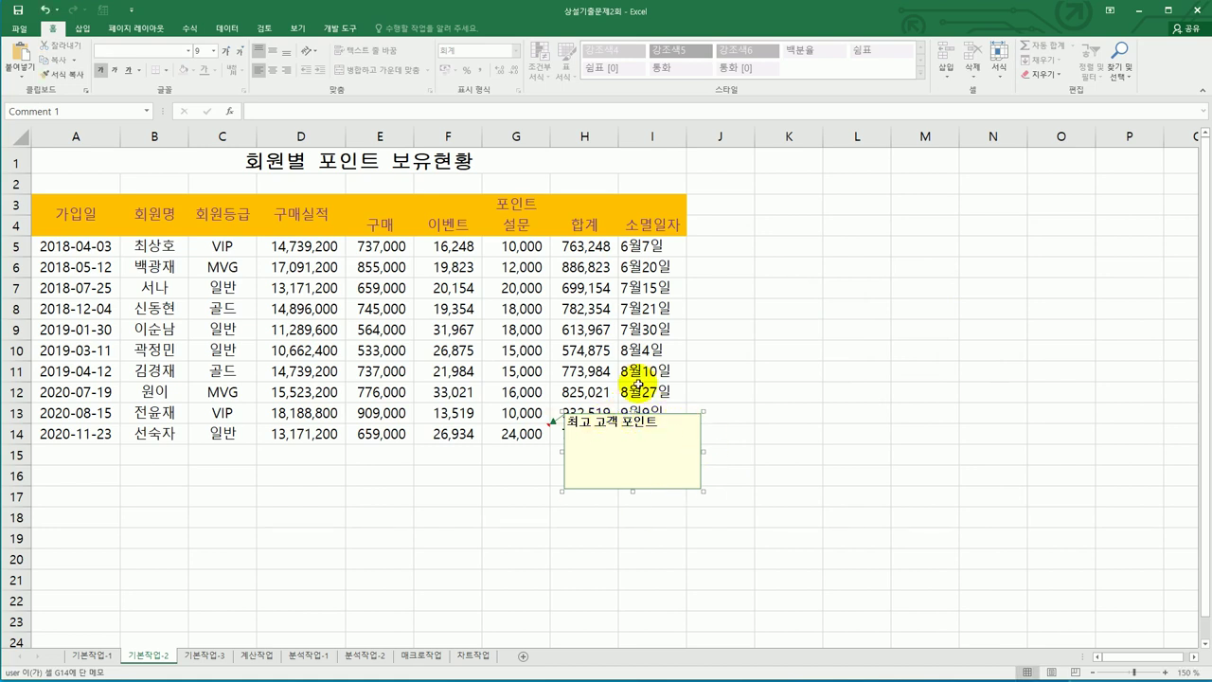
right_click(680, 448)
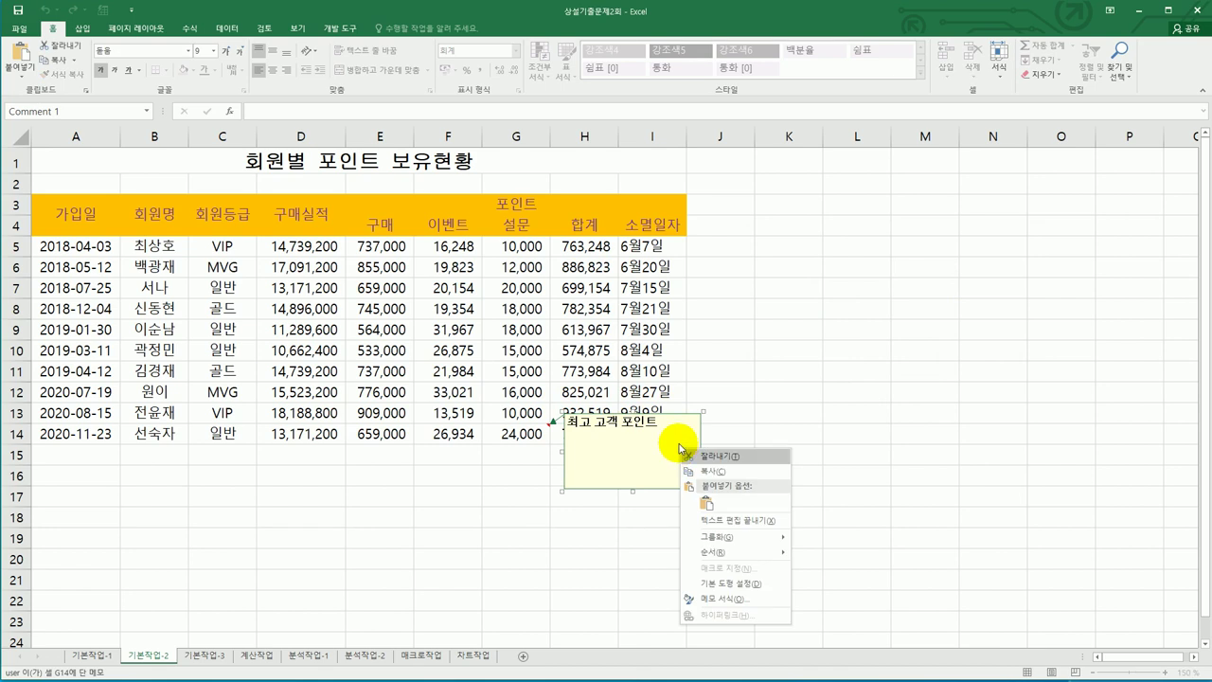
left_click(717, 600)
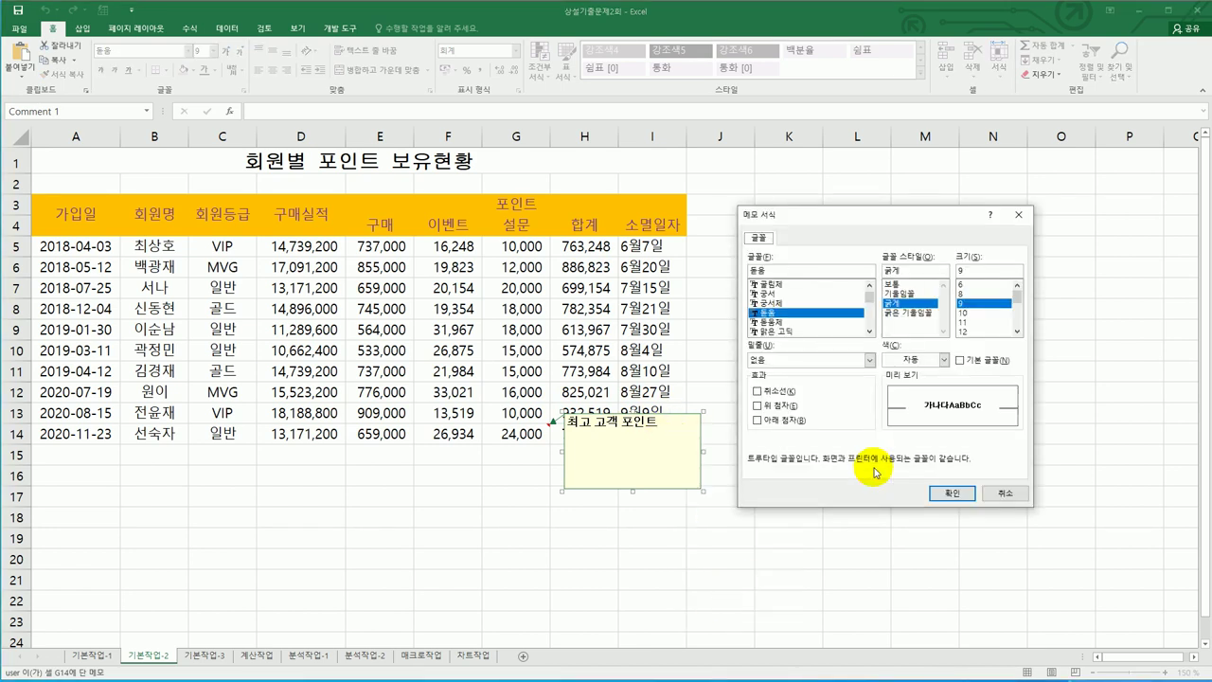
left_click(992, 494)
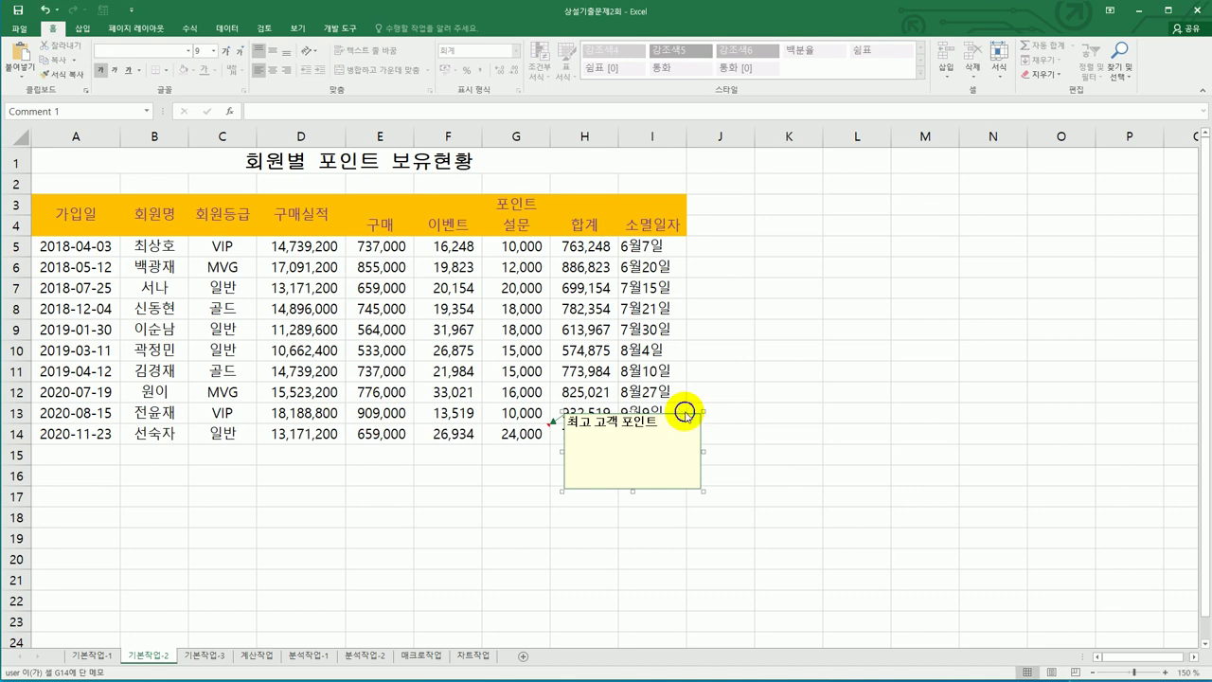
Turn on automatic sizing (자동 크기) for the comment on cell G14 so its box fits the text
right_click(687, 415)
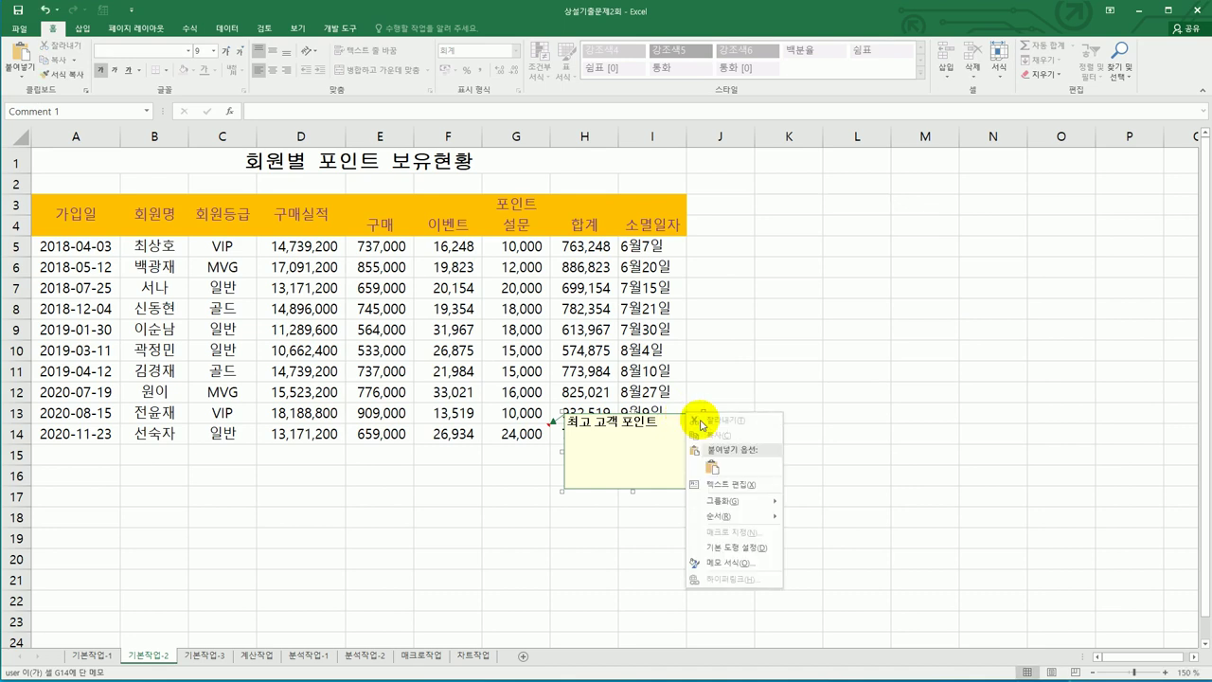
left_click(730, 562)
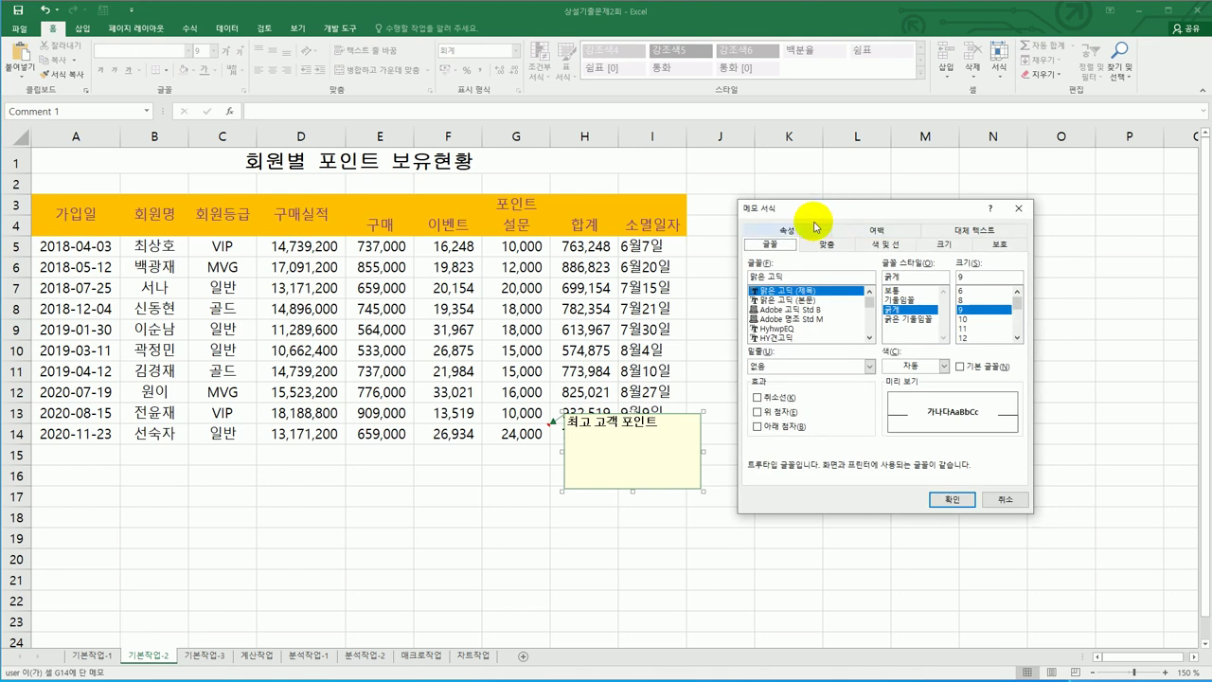
left_click(833, 245)
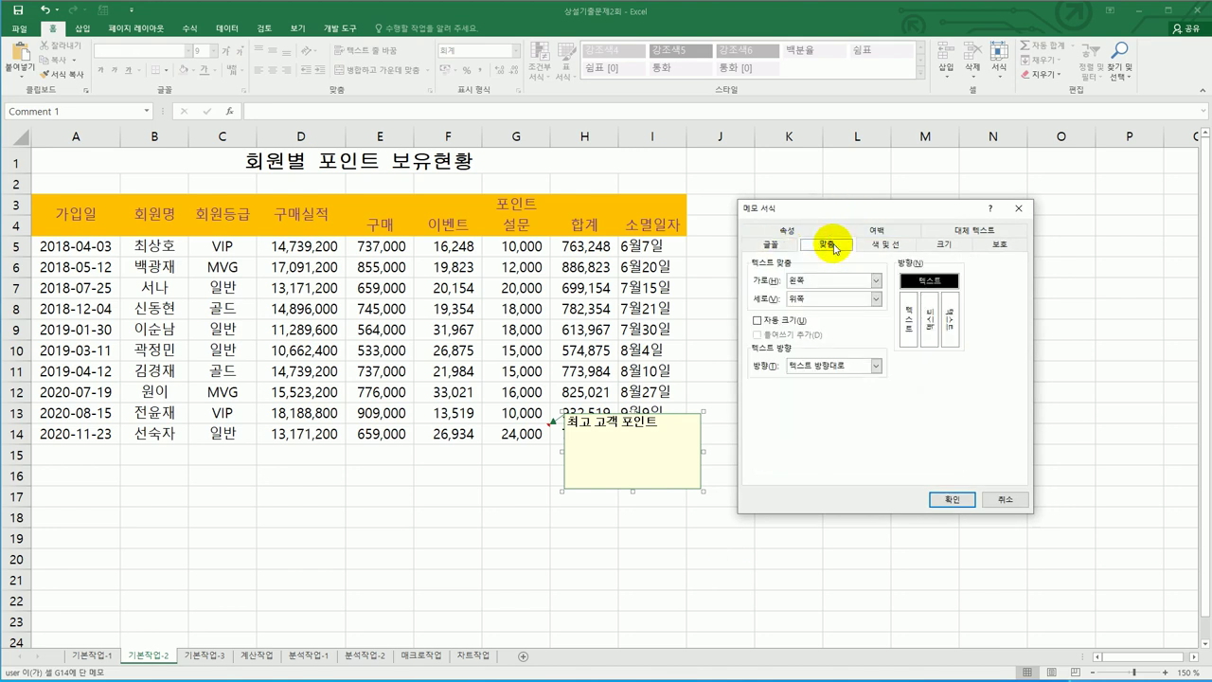
left_click(879, 244)
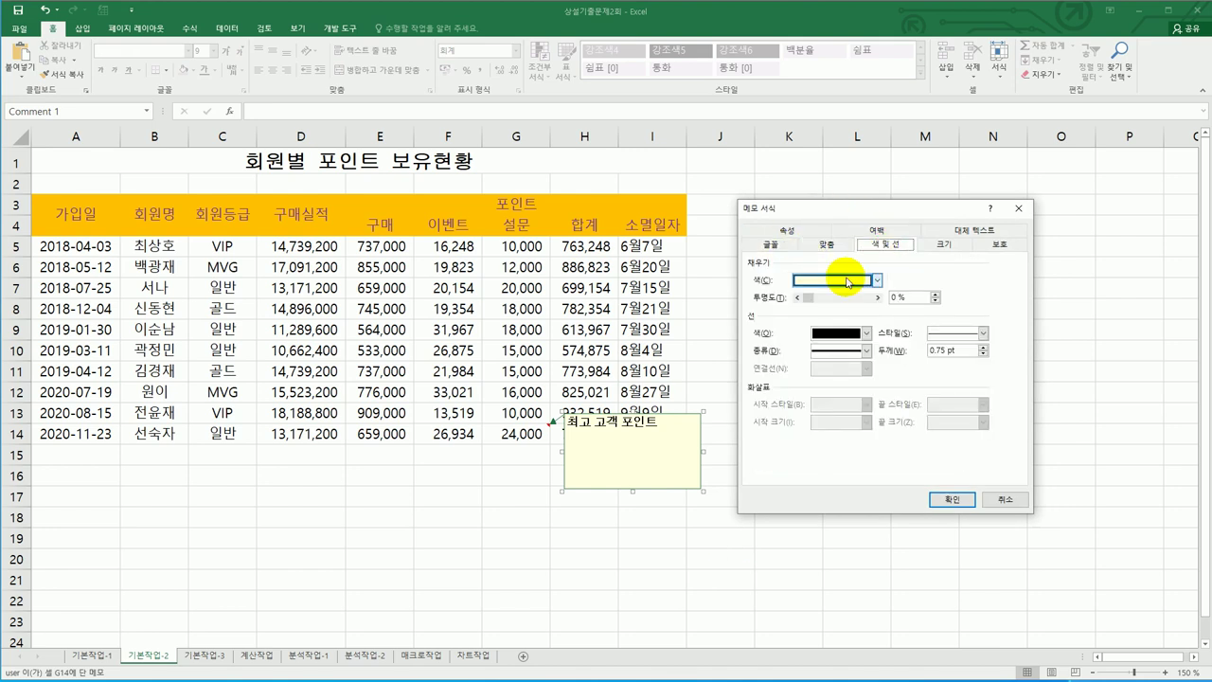
left_click(839, 245)
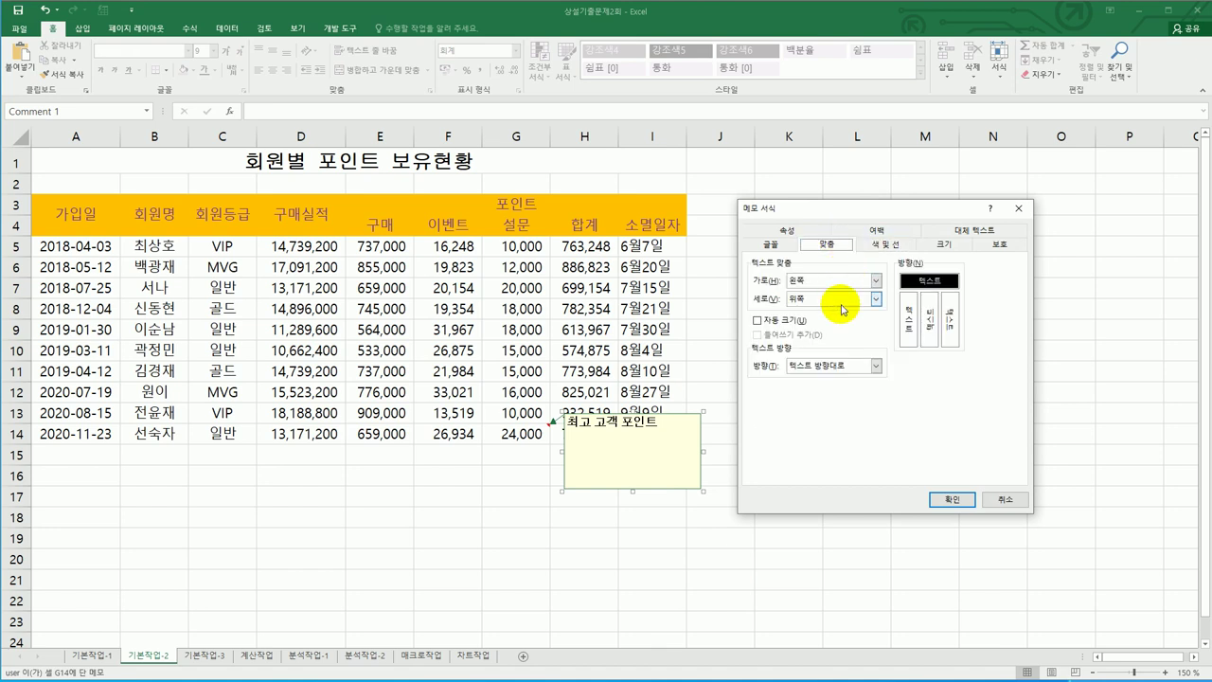
left_click(791, 322)
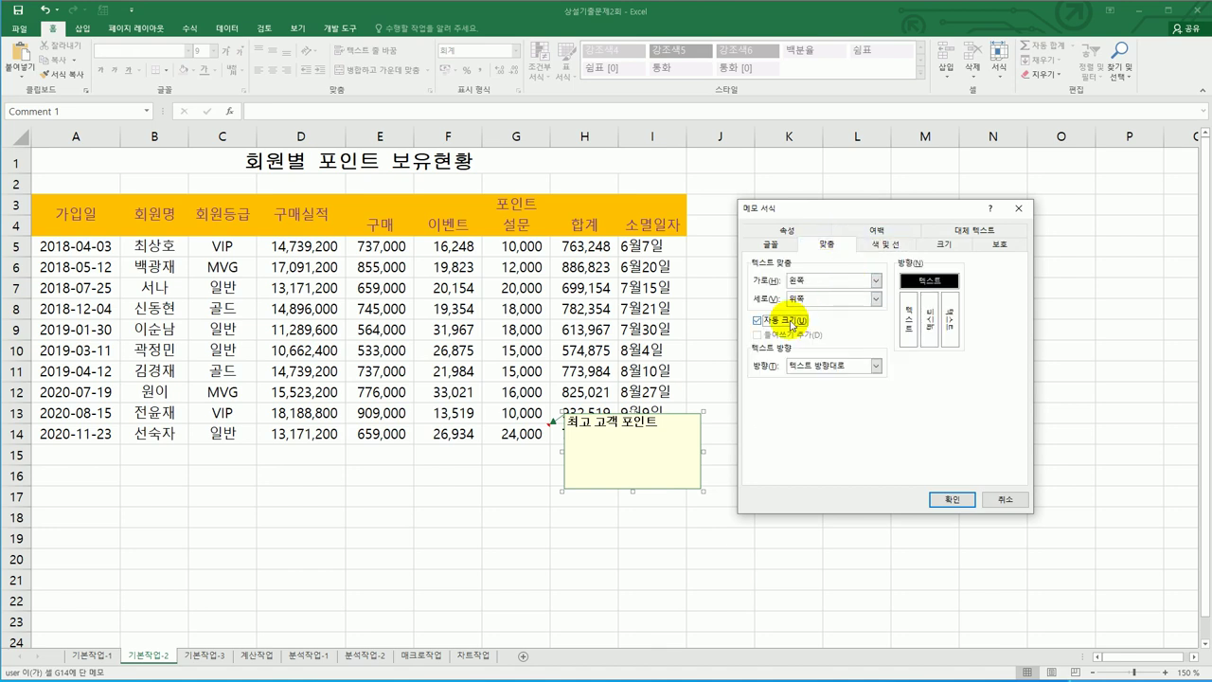
left_click(937, 496)
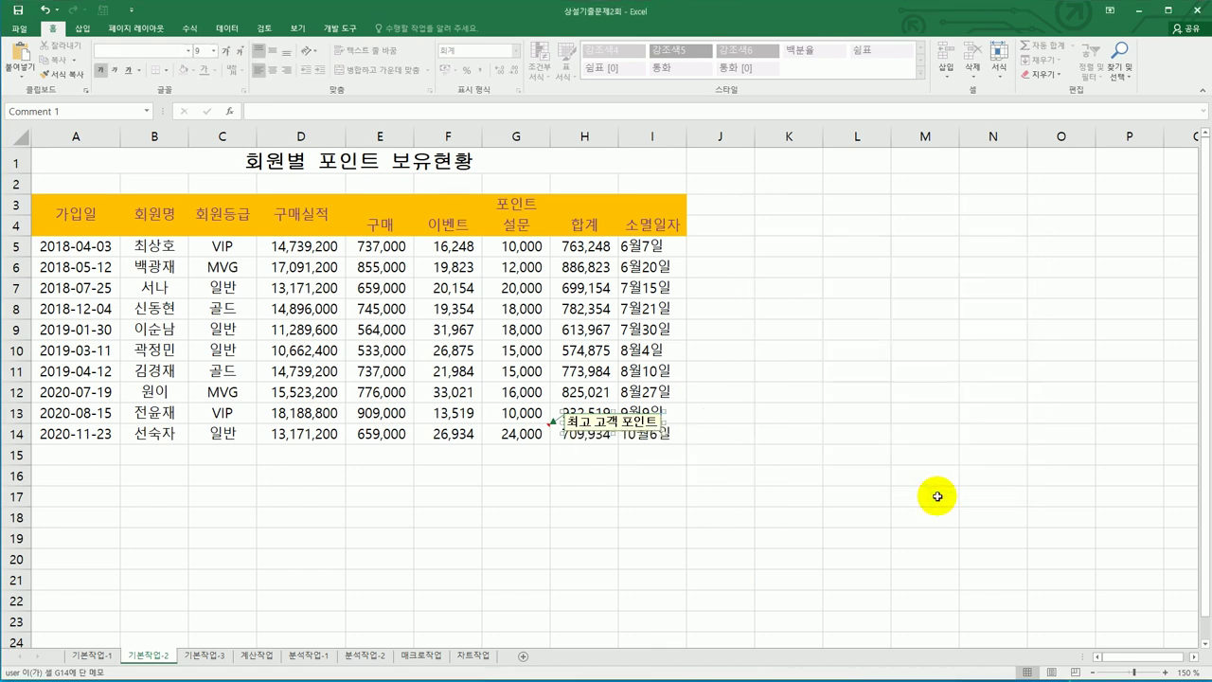
left_click(938, 496)
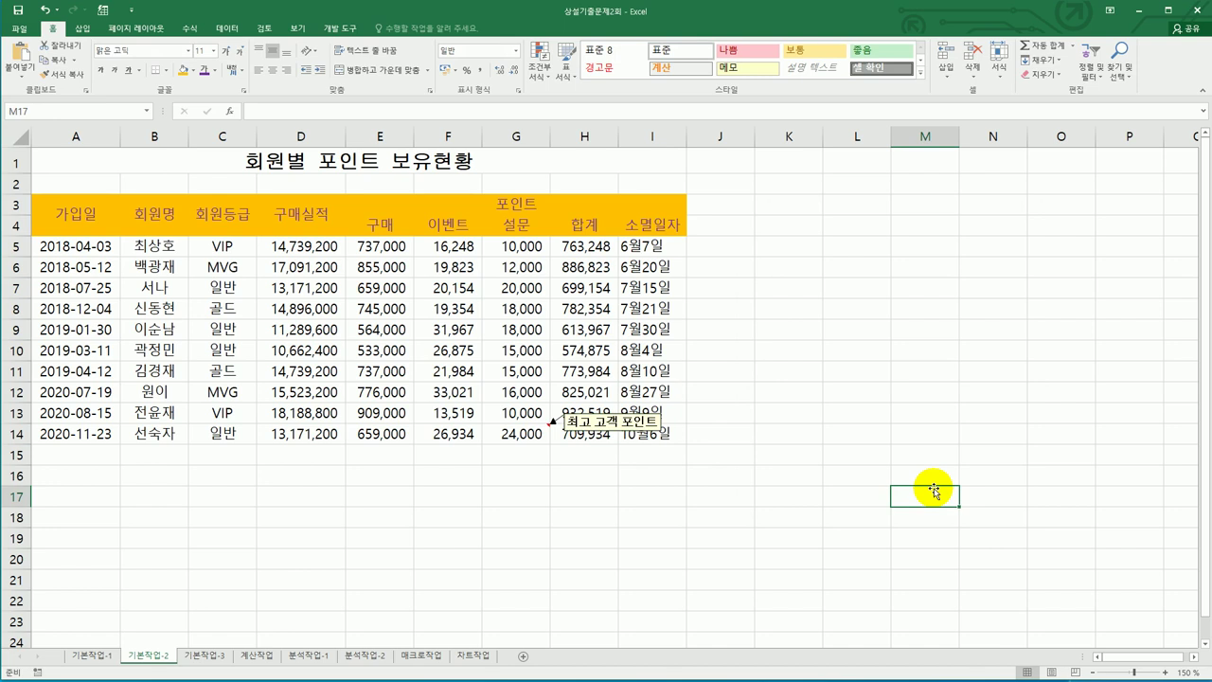
Apply the custom number format @ "예정" to the expiry dates in I5:I14 and autofit column I
left_click_drag(655, 248, 656, 434)
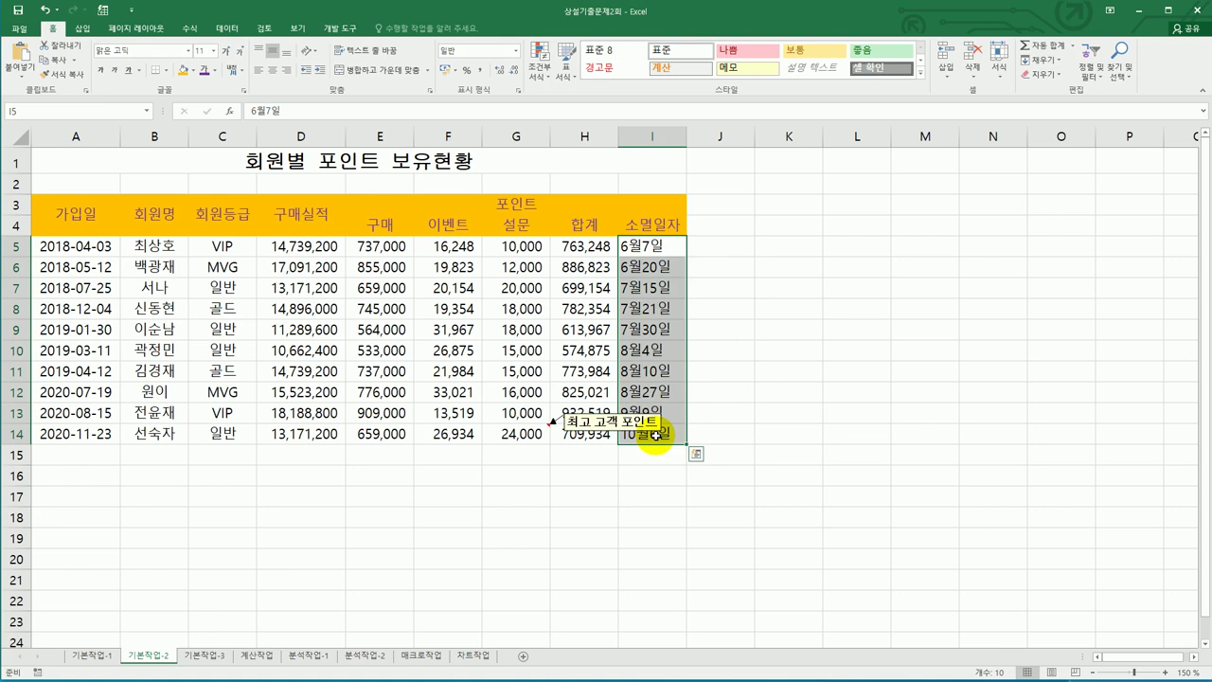
right_click(642, 306)
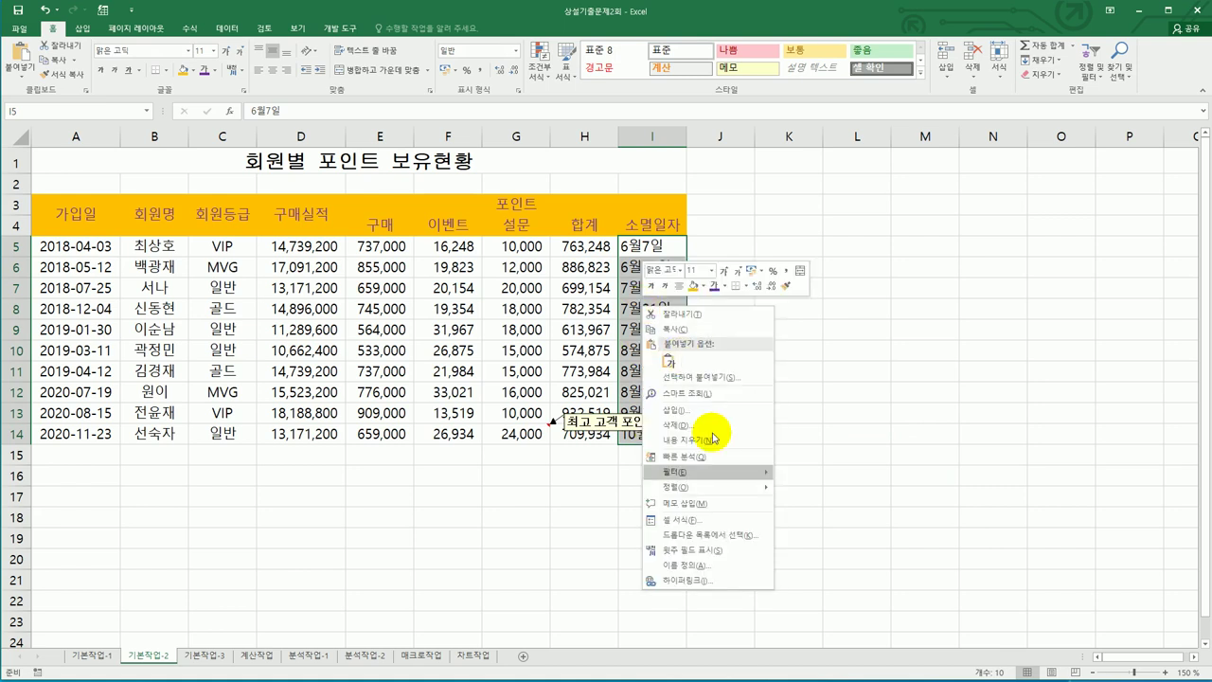
left_click(737, 520)
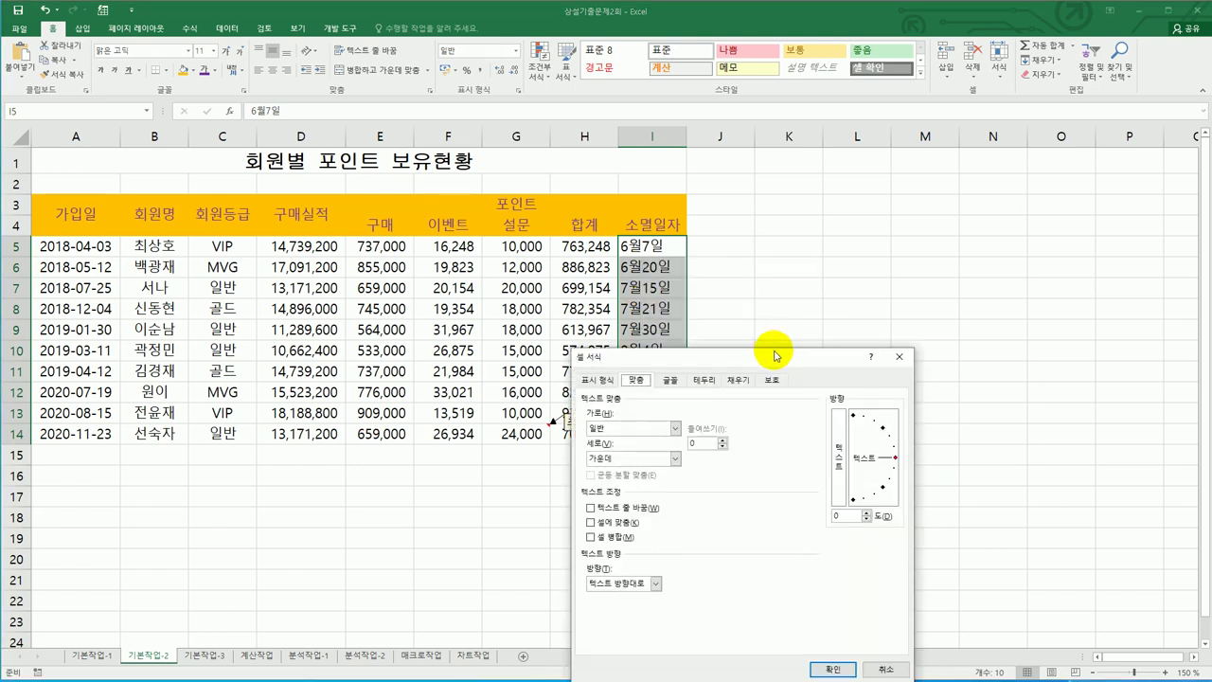
left_click(748, 219)
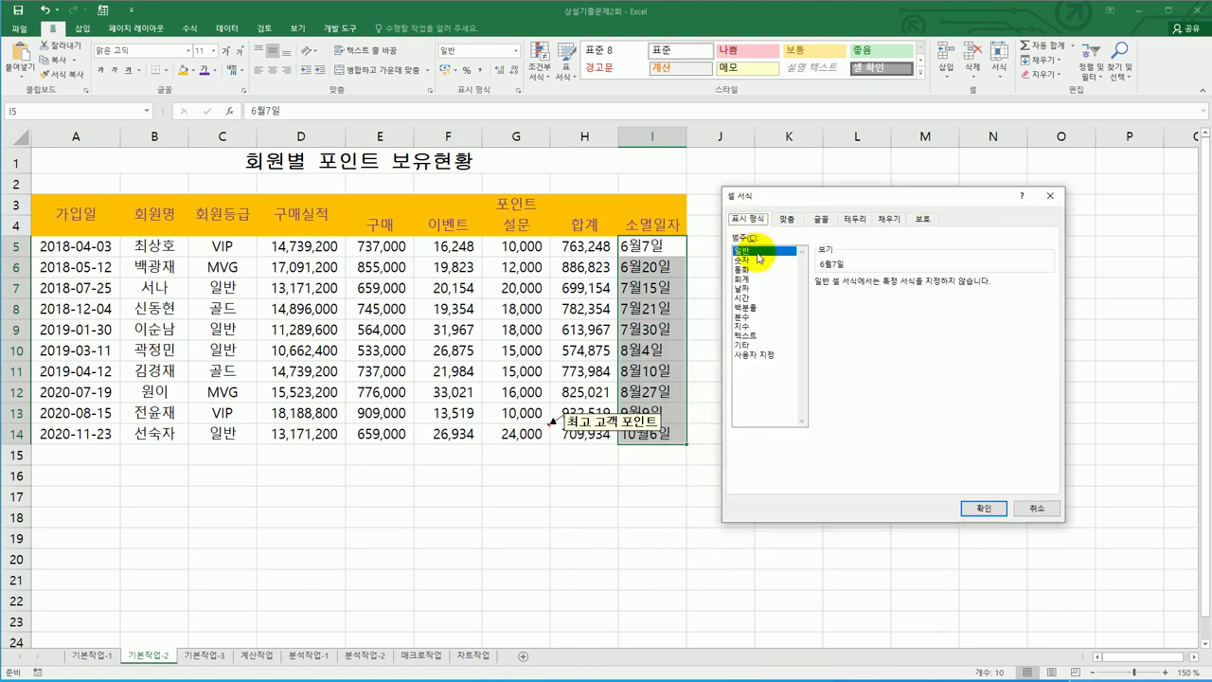
left_click(769, 356)
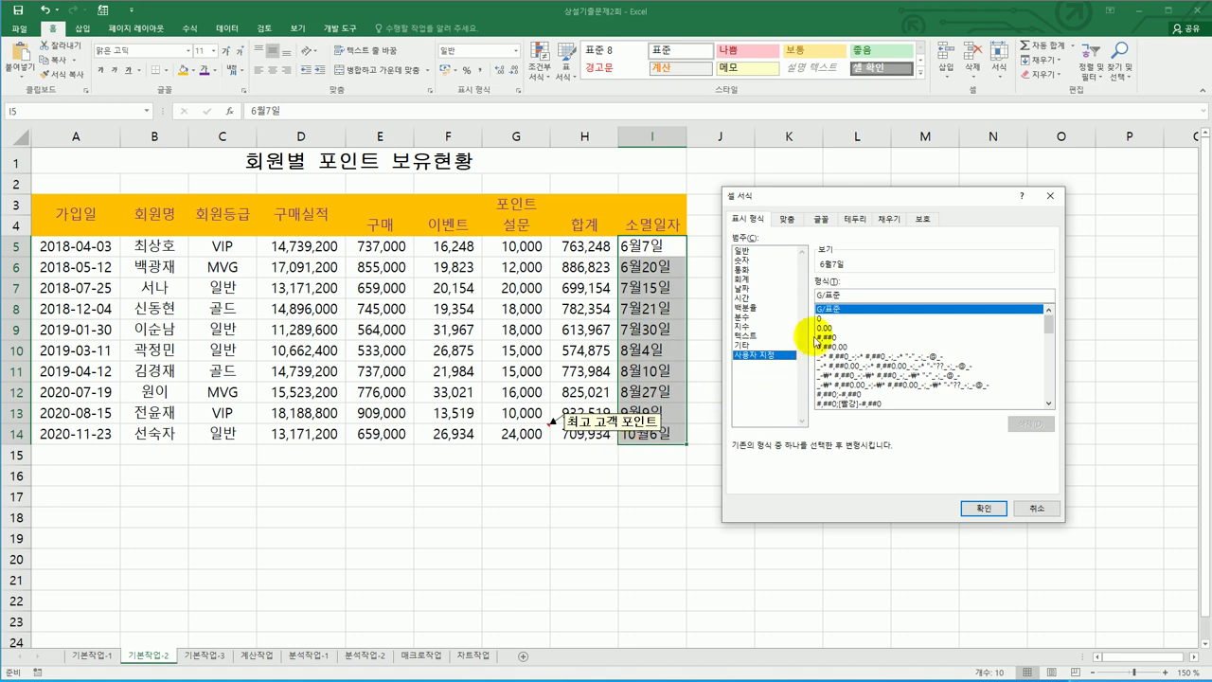
left_click(850, 293)
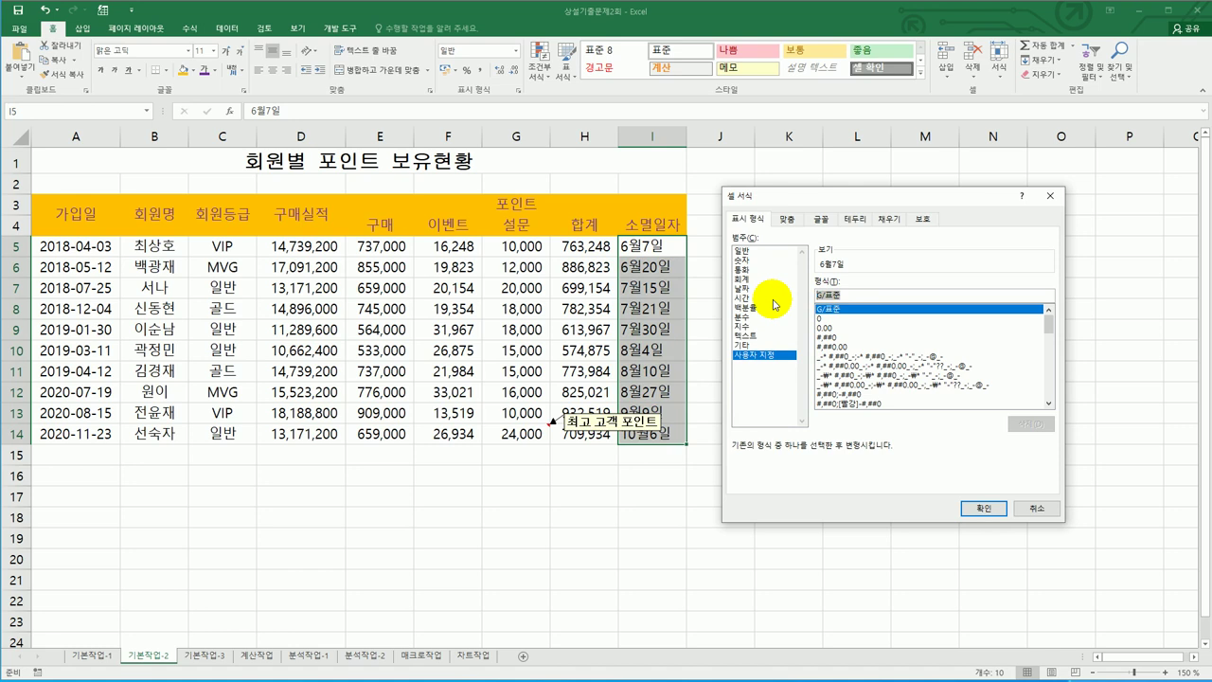
type("@")
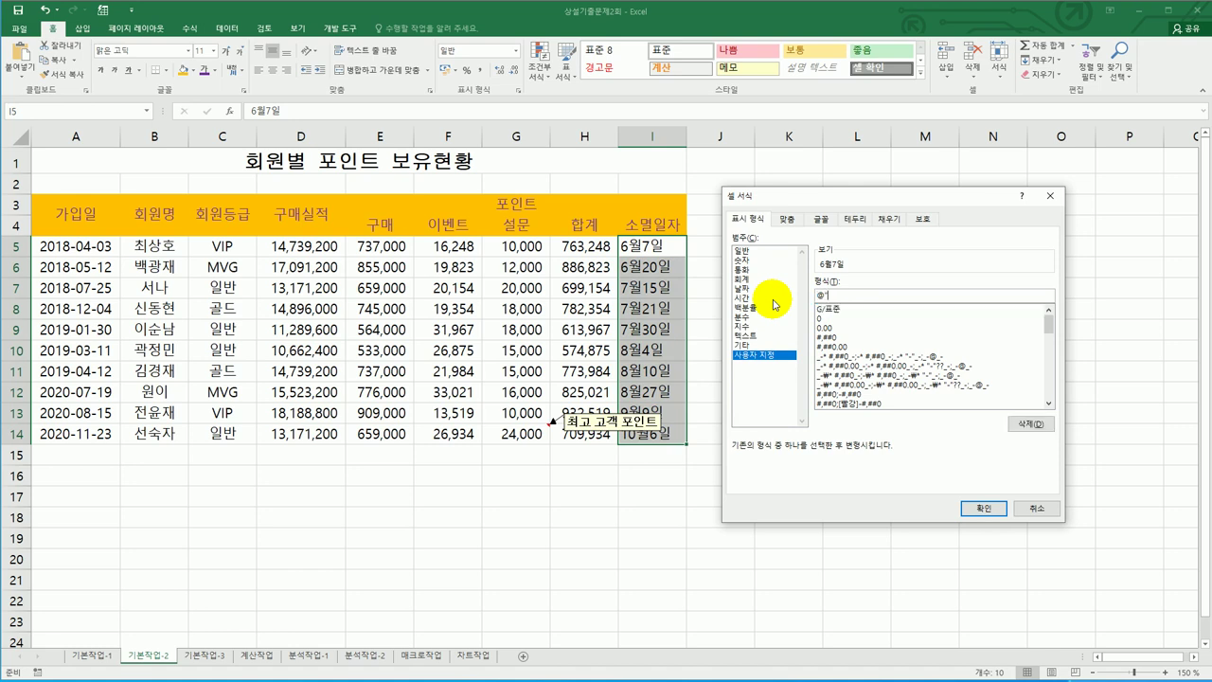
type("\"예정\"")
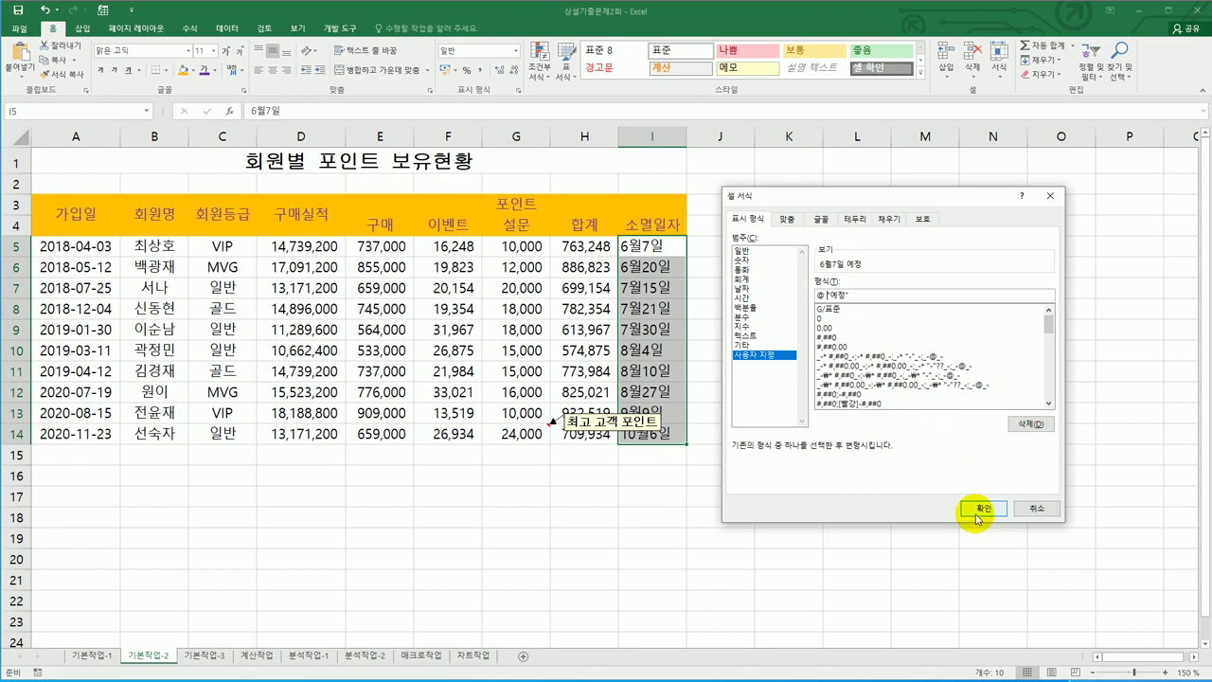
left_click(999, 656)
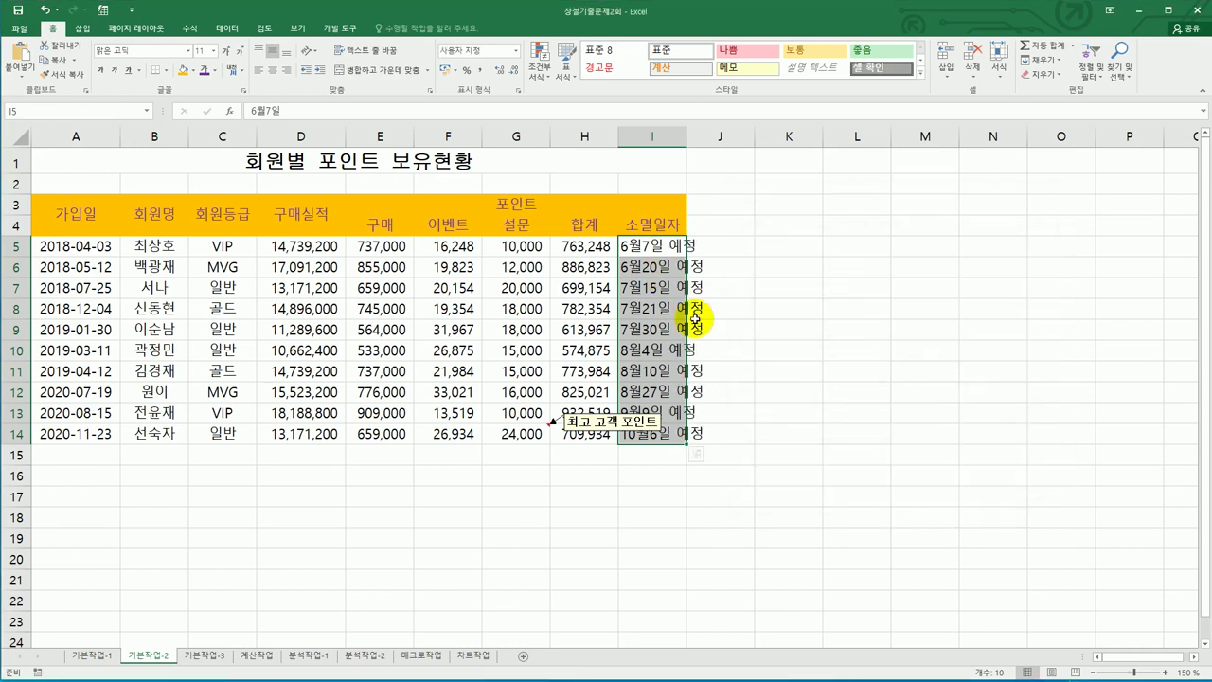
double_click(686, 136)
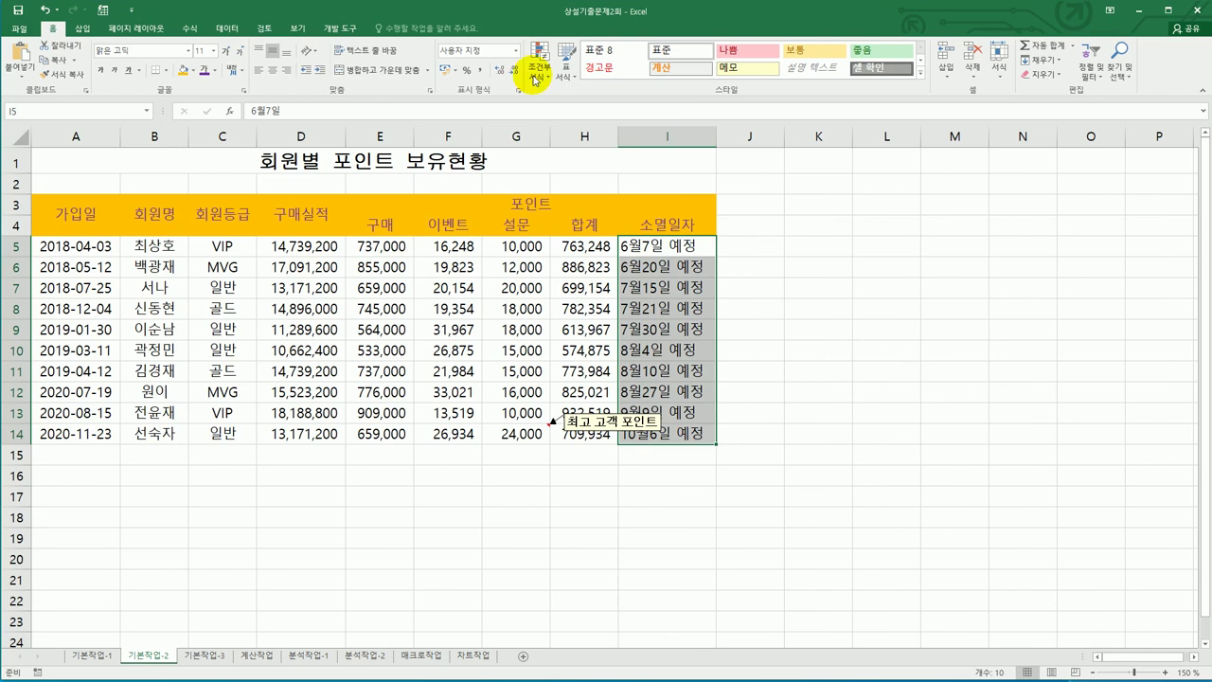
Apply all borders (모든 테두리) to the table range A3:I14
left_click(101, 203)
left_click_drag(101, 204, 662, 433)
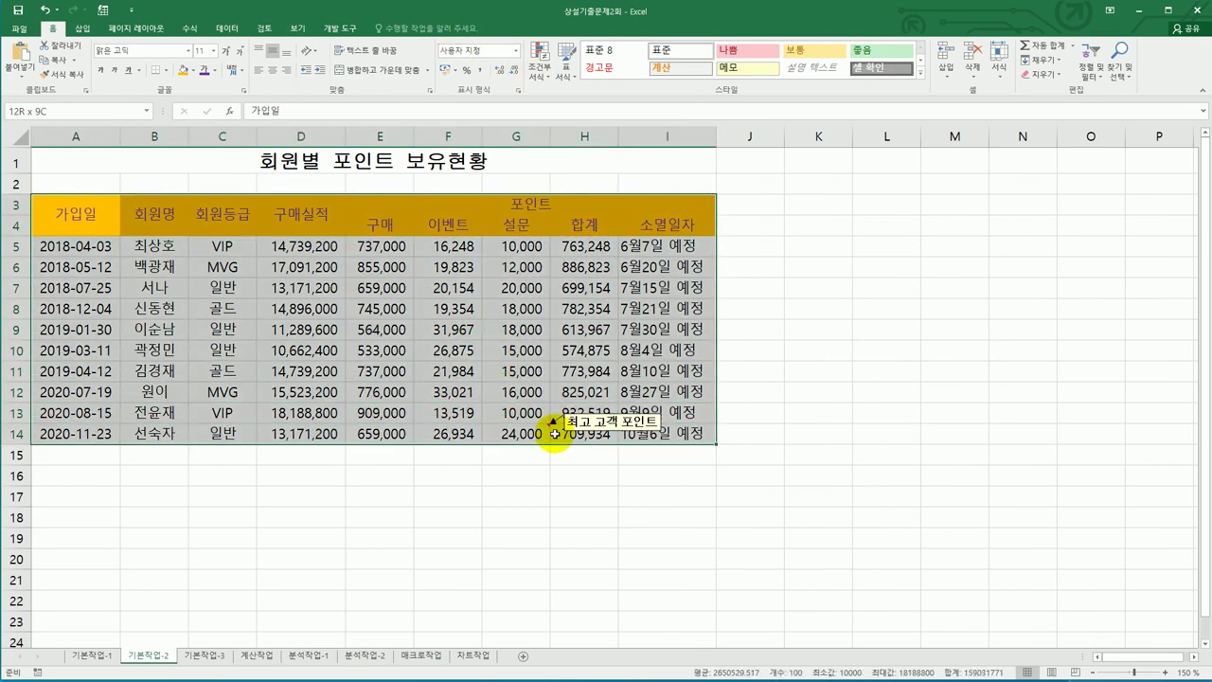
left_click_drag(554, 434, 554, 433)
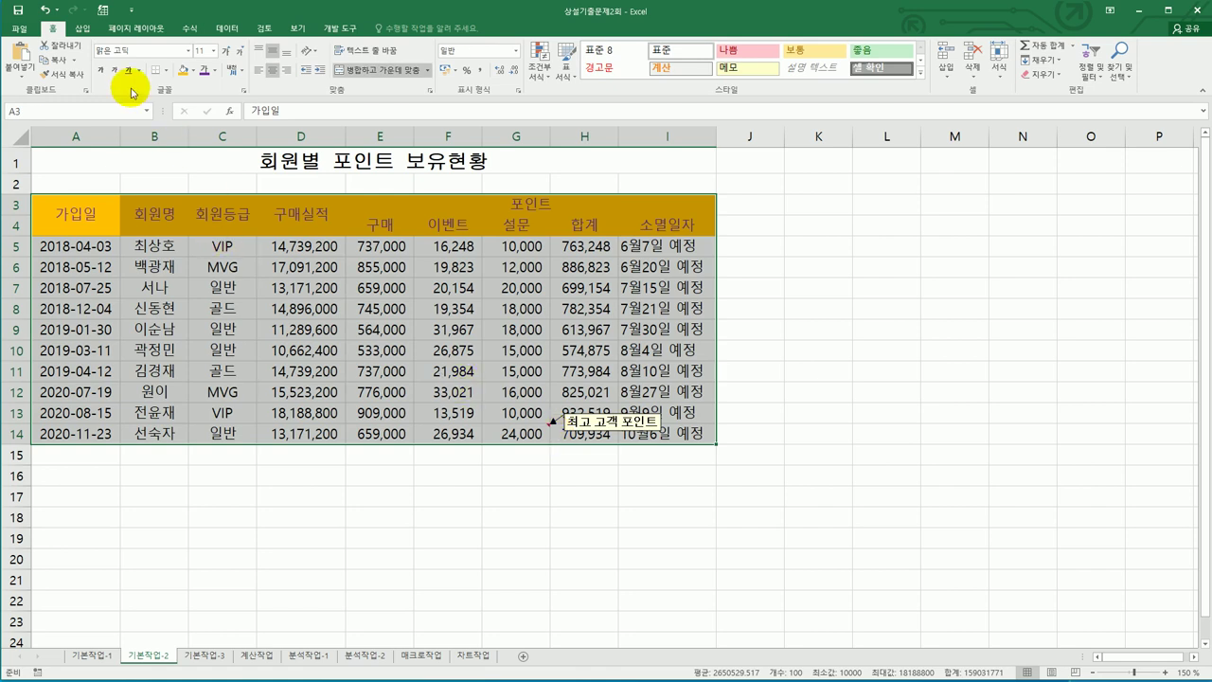
left_click(165, 74)
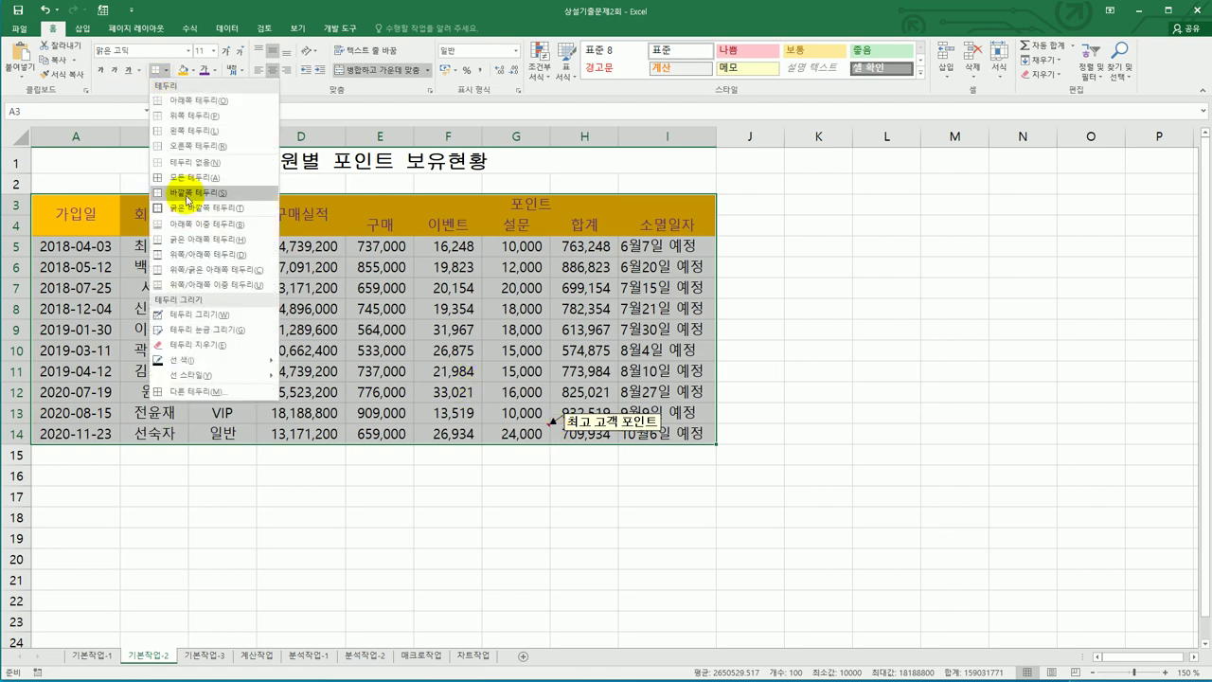
left_click(185, 179)
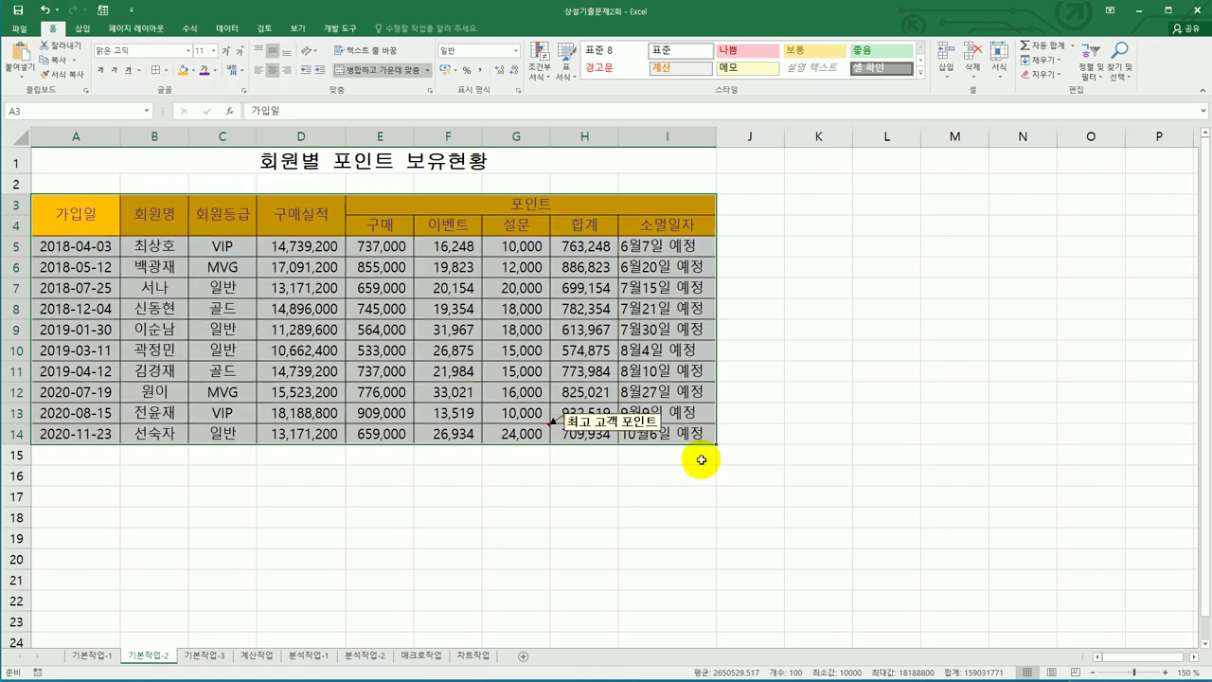
left_click(774, 483)
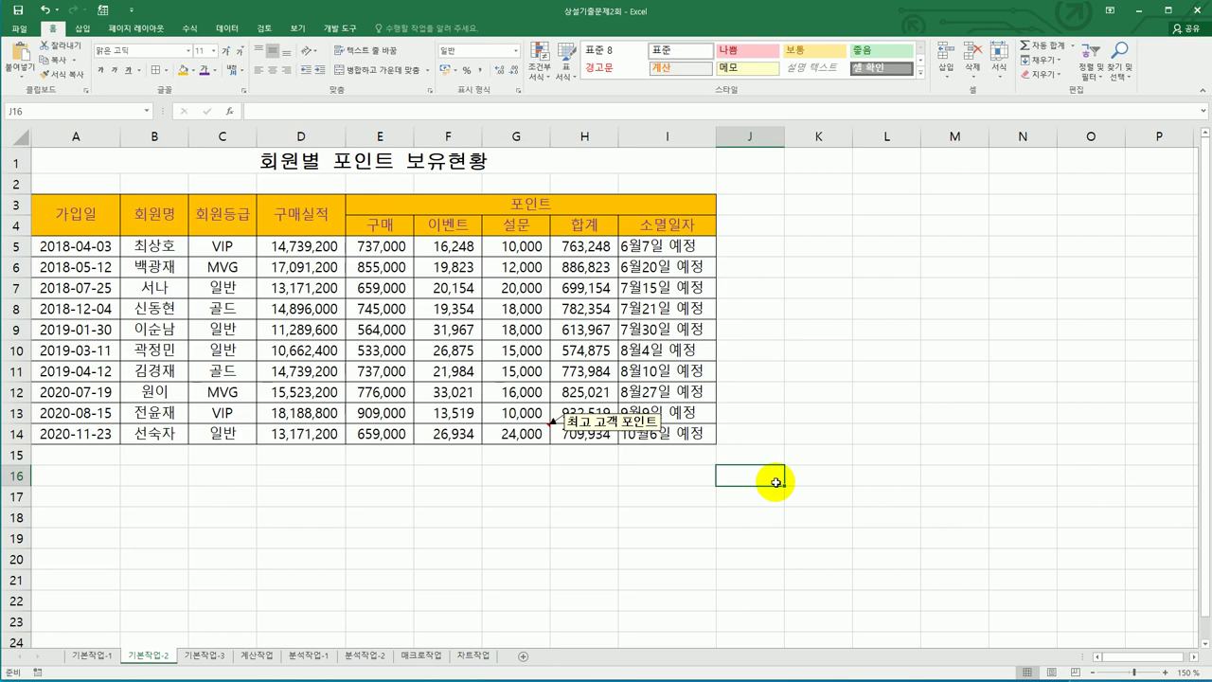
On the 기본작업-3 sheet, start a text import at cell A1 from the file 채용결과발표.txt in the 상설기출문제 folder
left_click(224, 658)
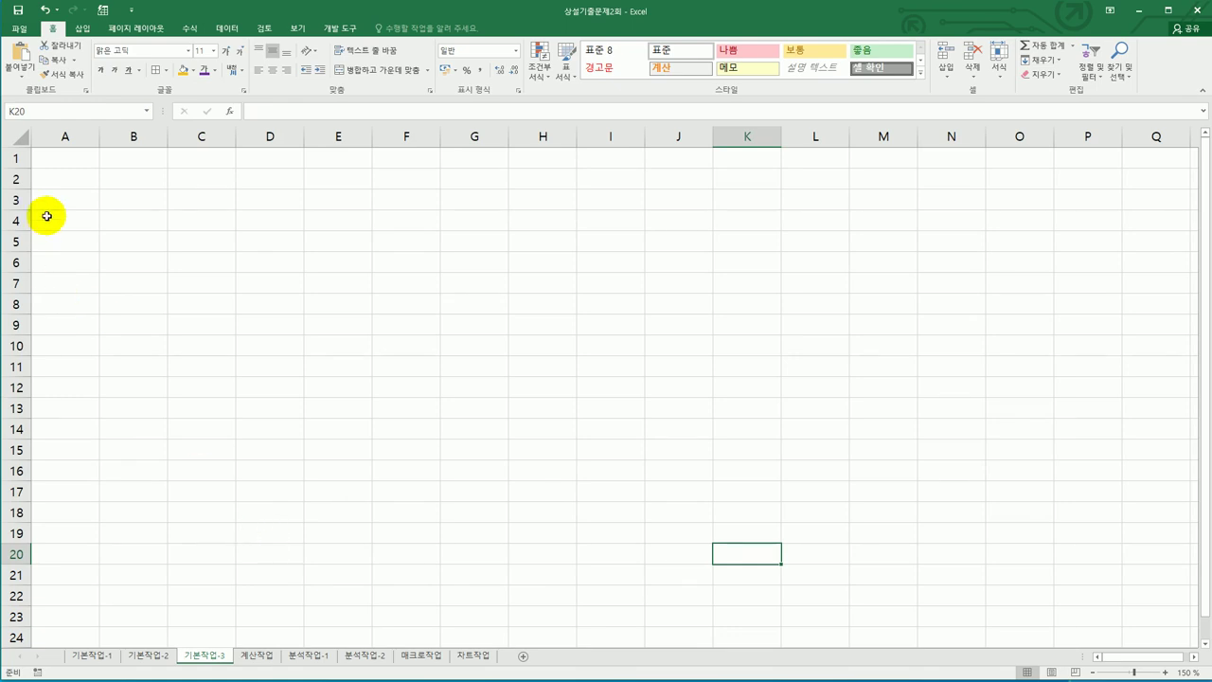
left_click(62, 158)
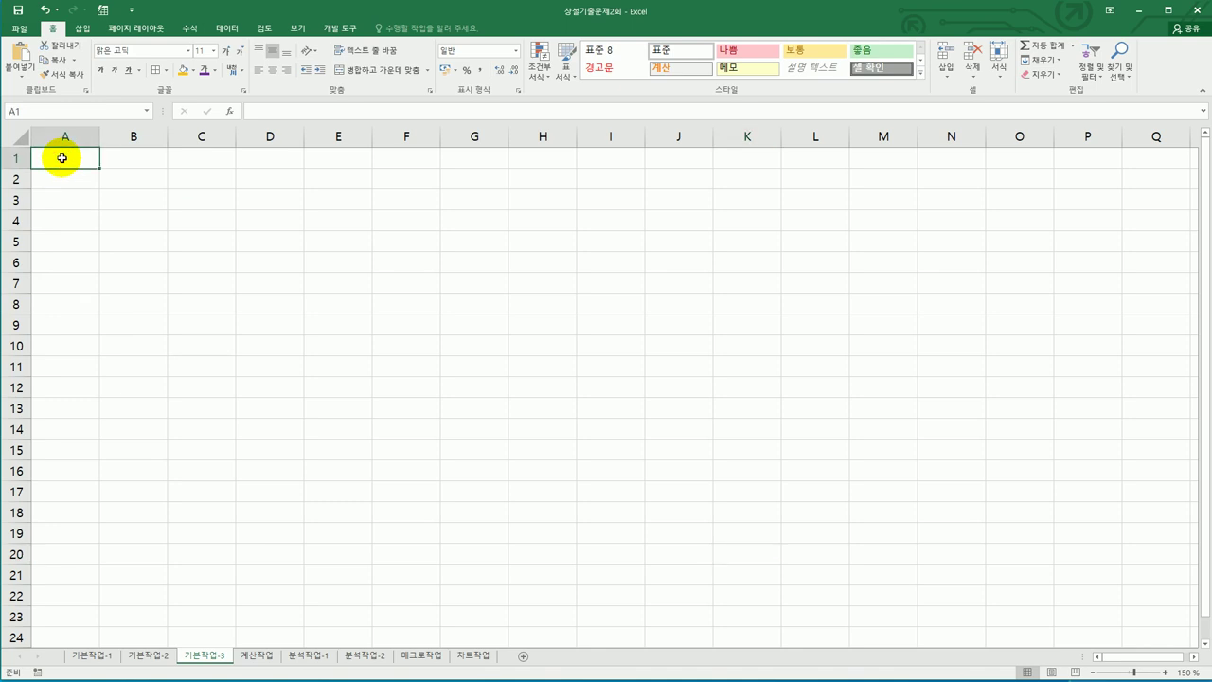
left_click(241, 29)
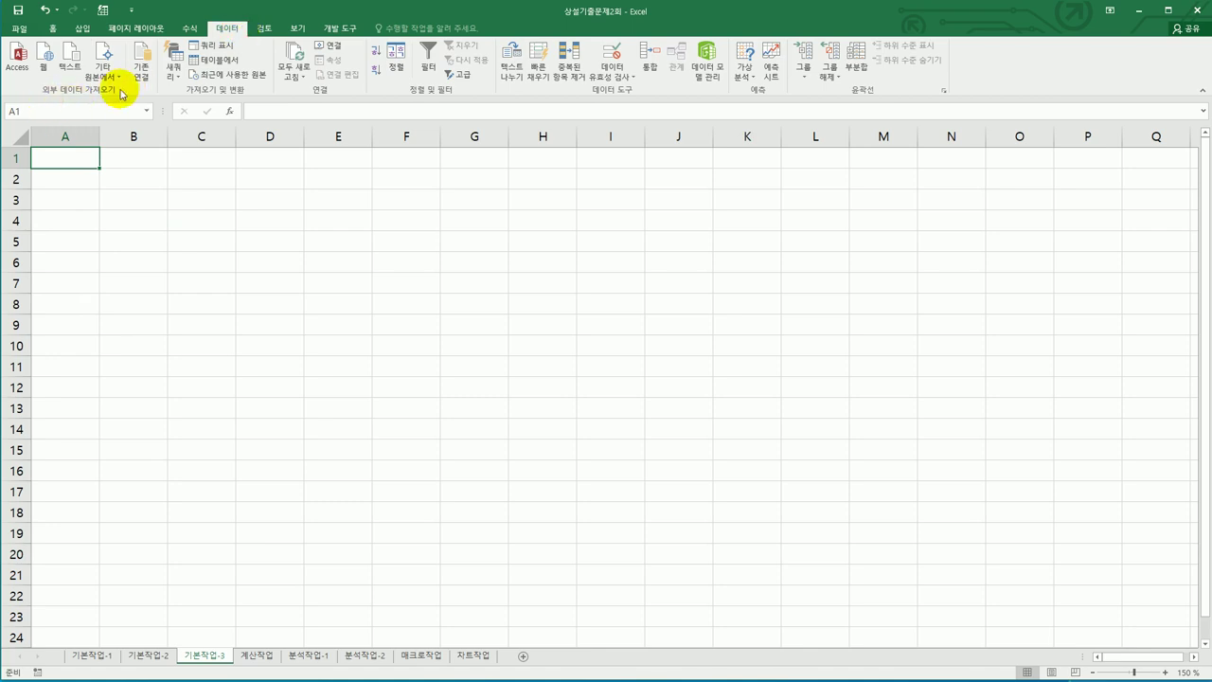
left_click(69, 58)
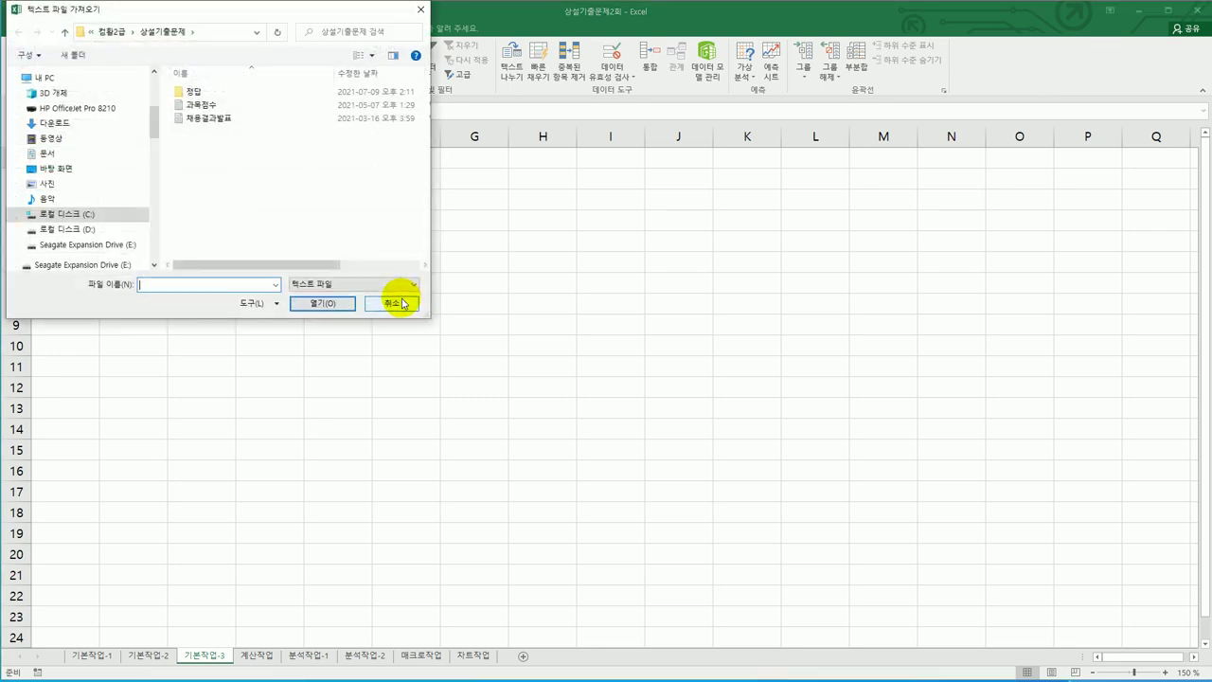
left_click_drag(262, 10, 541, 167)
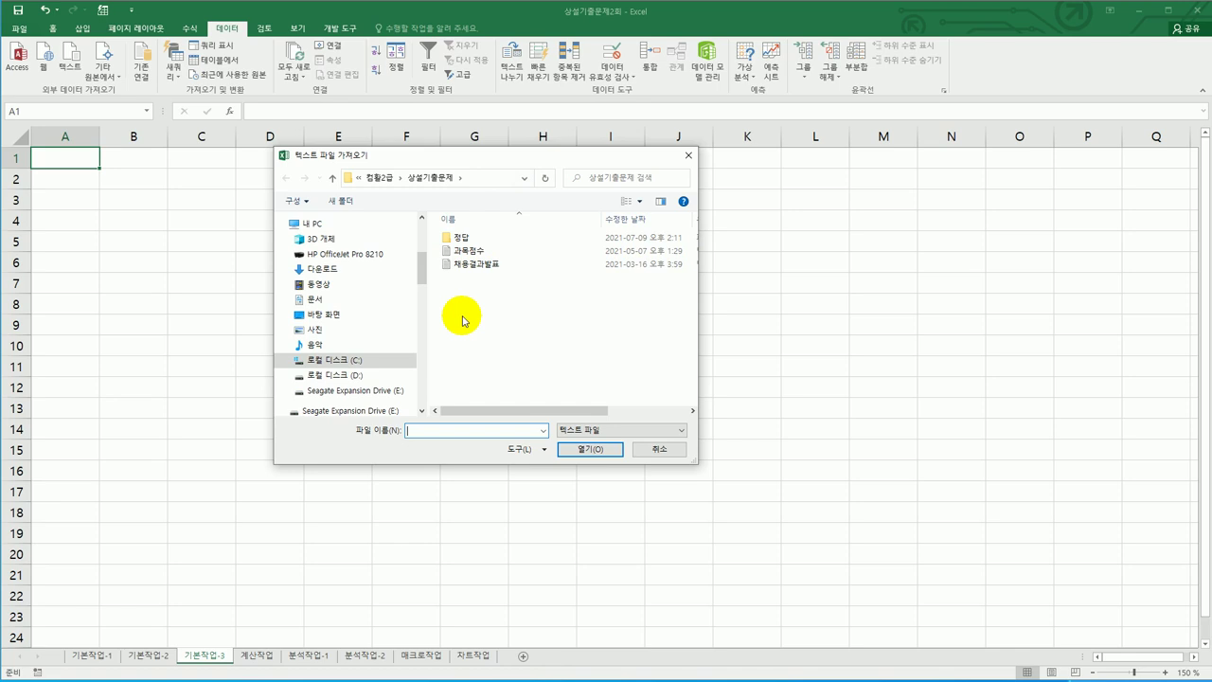
left_click(462, 263)
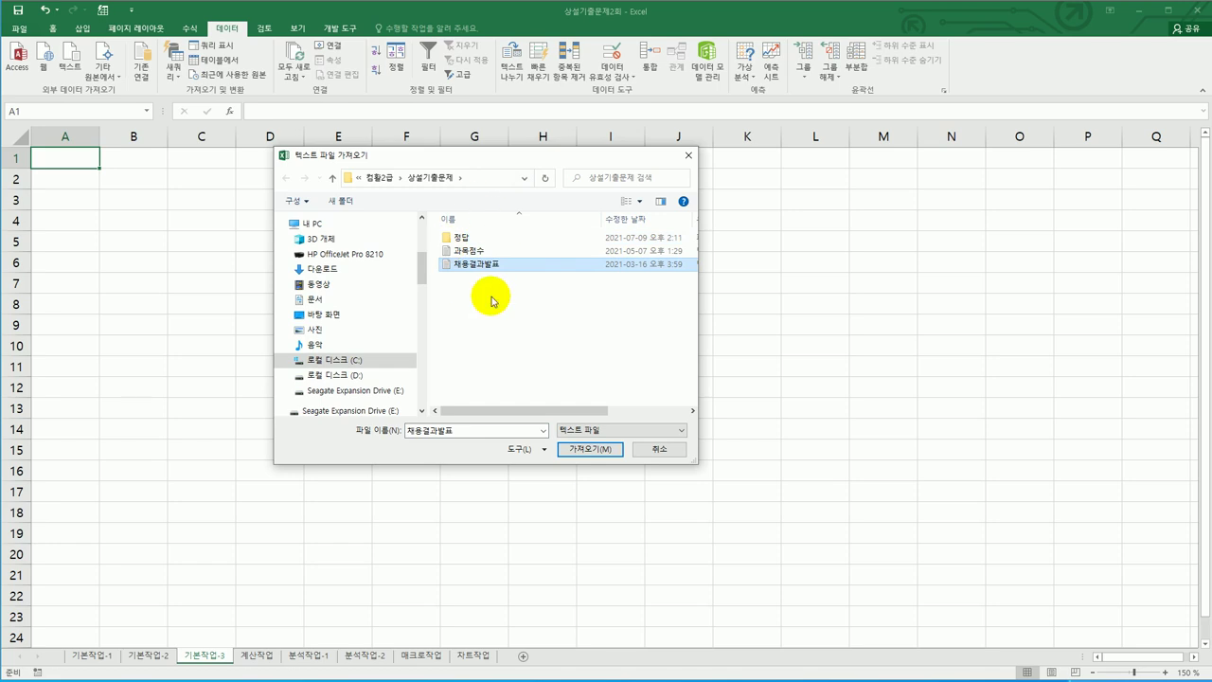
left_click(597, 450)
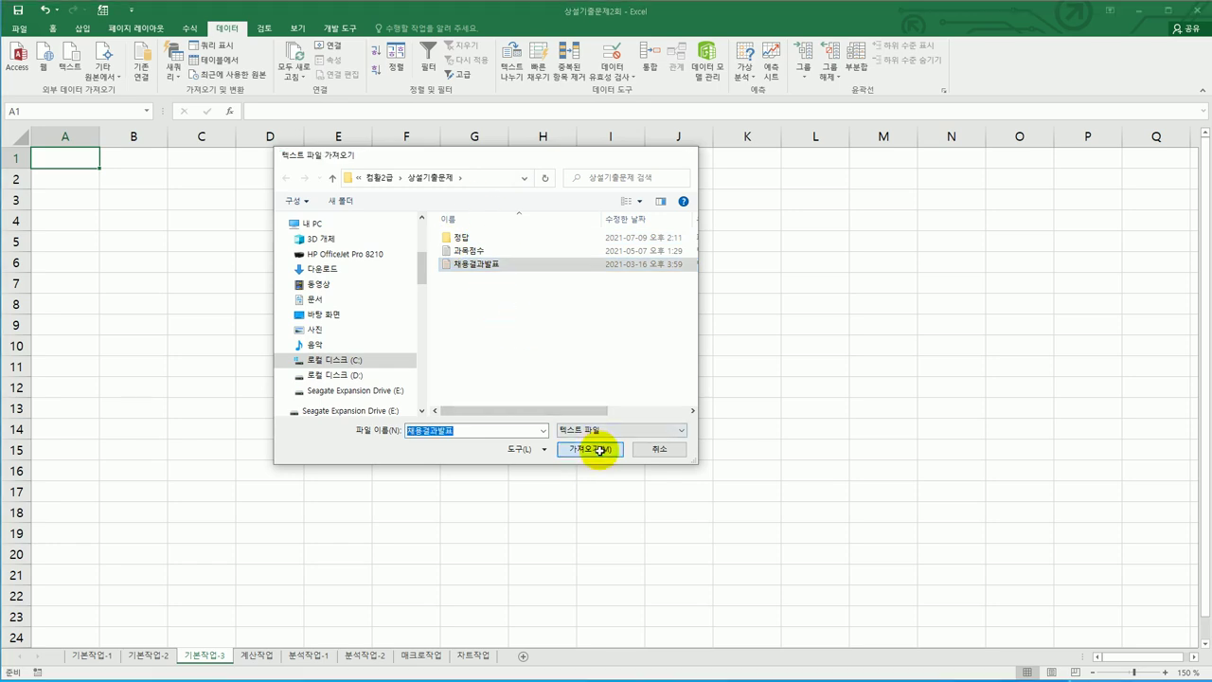
Keep the delimited data type and make comma the only delimiter, clearing tab, and advance to the column format stage
left_click_drag(765, 210, 413, 205)
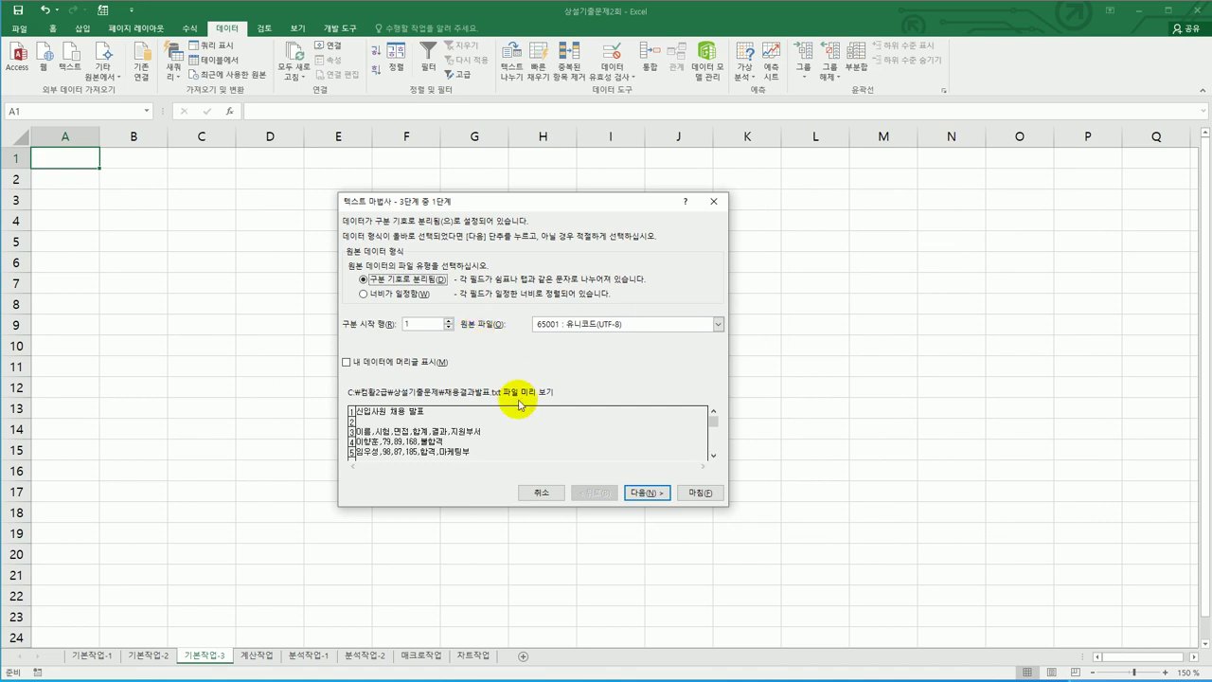
left_click(634, 493)
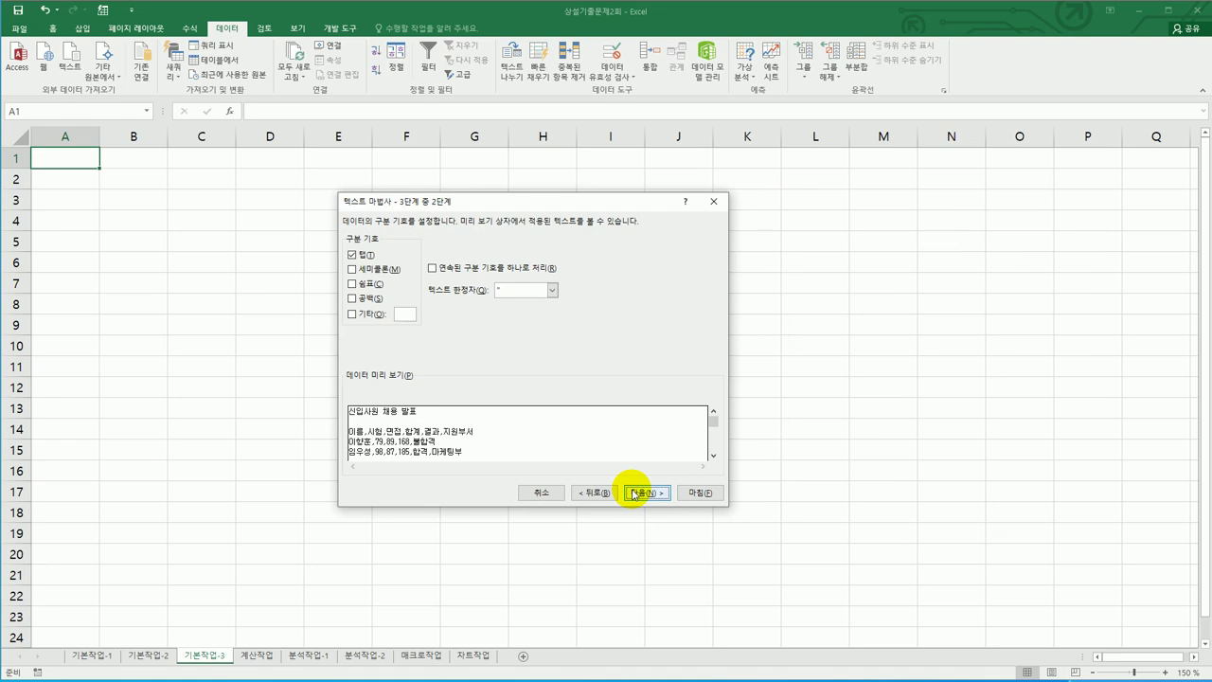
left_click(352, 254)
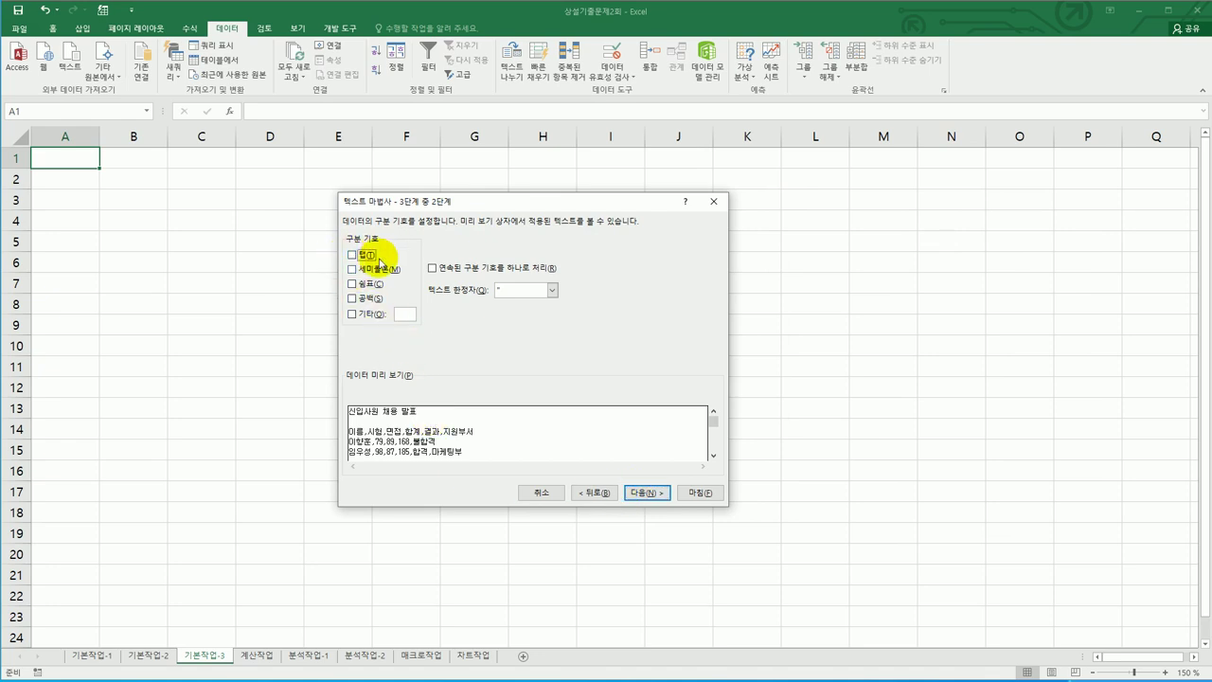
left_click(351, 283)
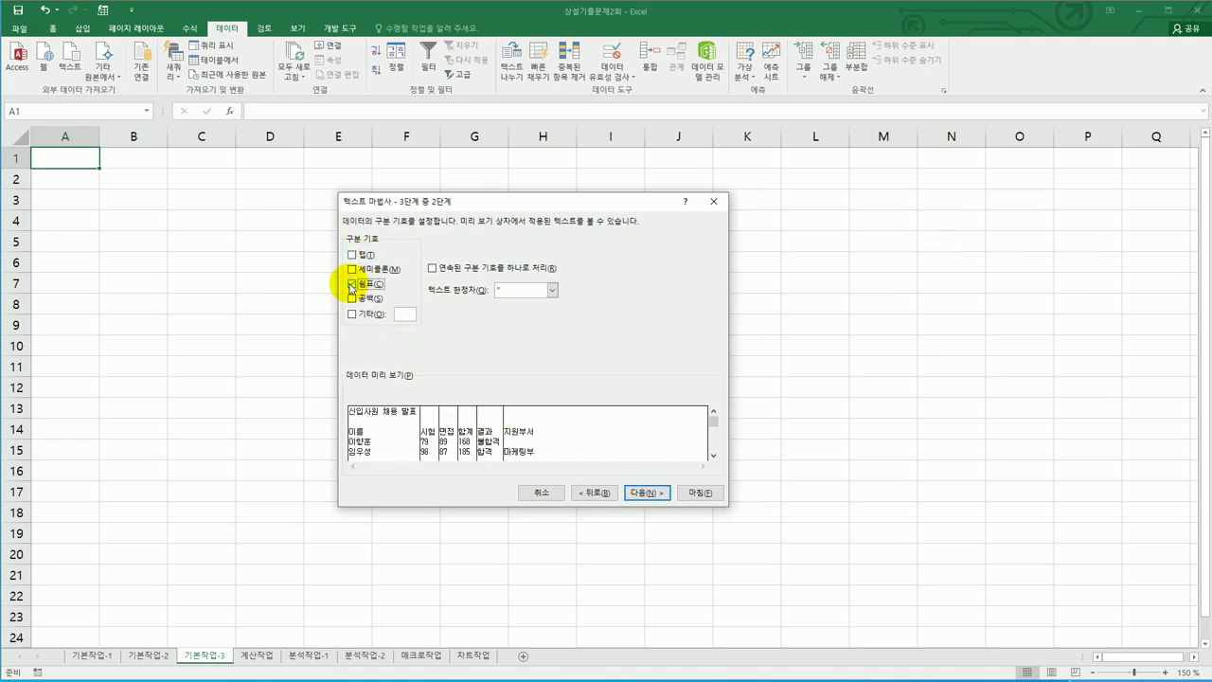
left_click(644, 493)
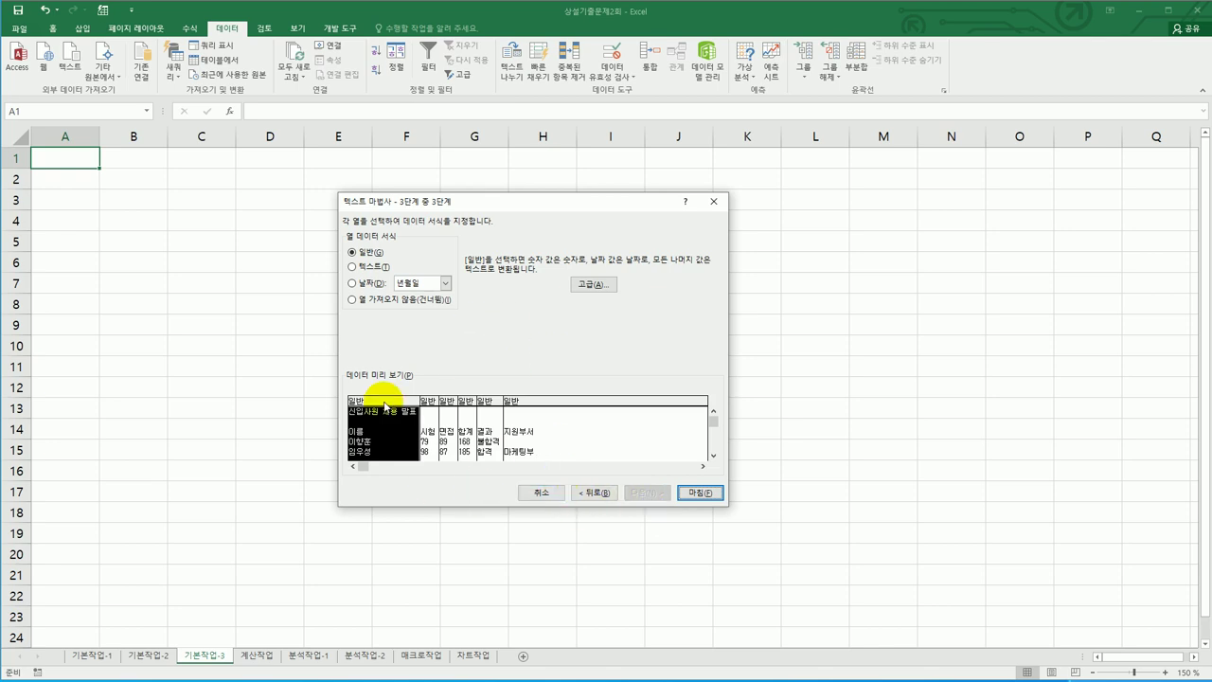
Finish the text import into cell A1 of the existing worksheet with the column width adjustment option (열 너비 조정) turned off
left_click(699, 493)
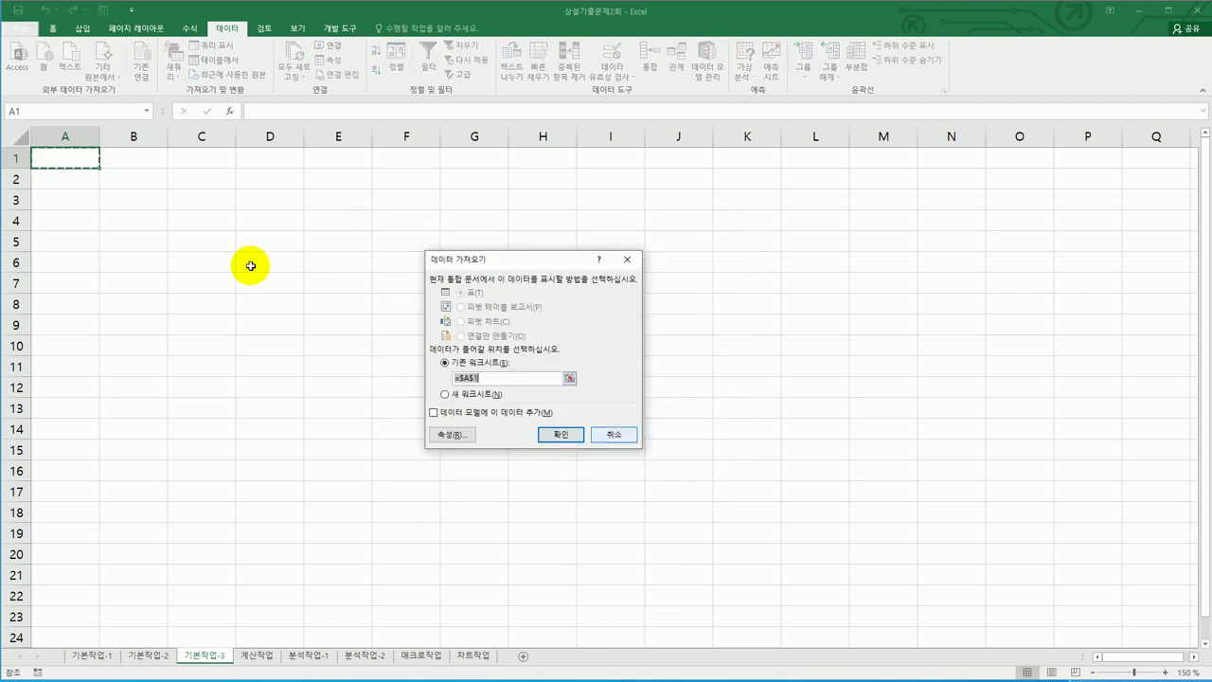
left_click(54, 163)
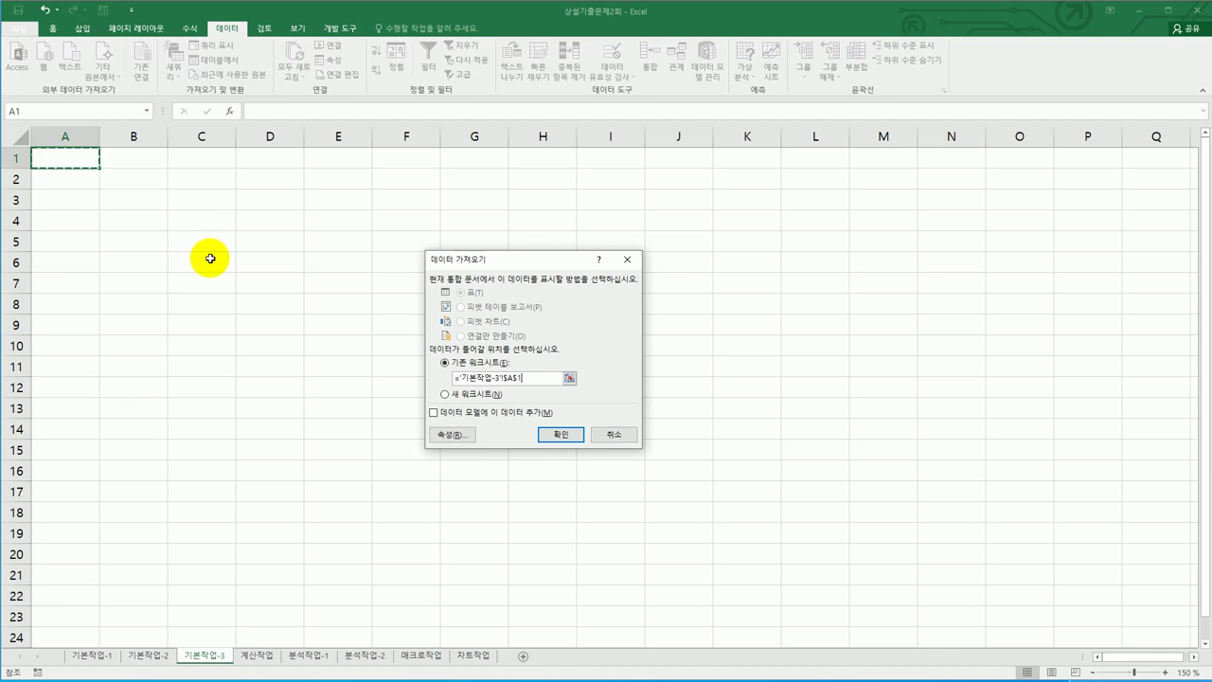
left_click(440, 435)
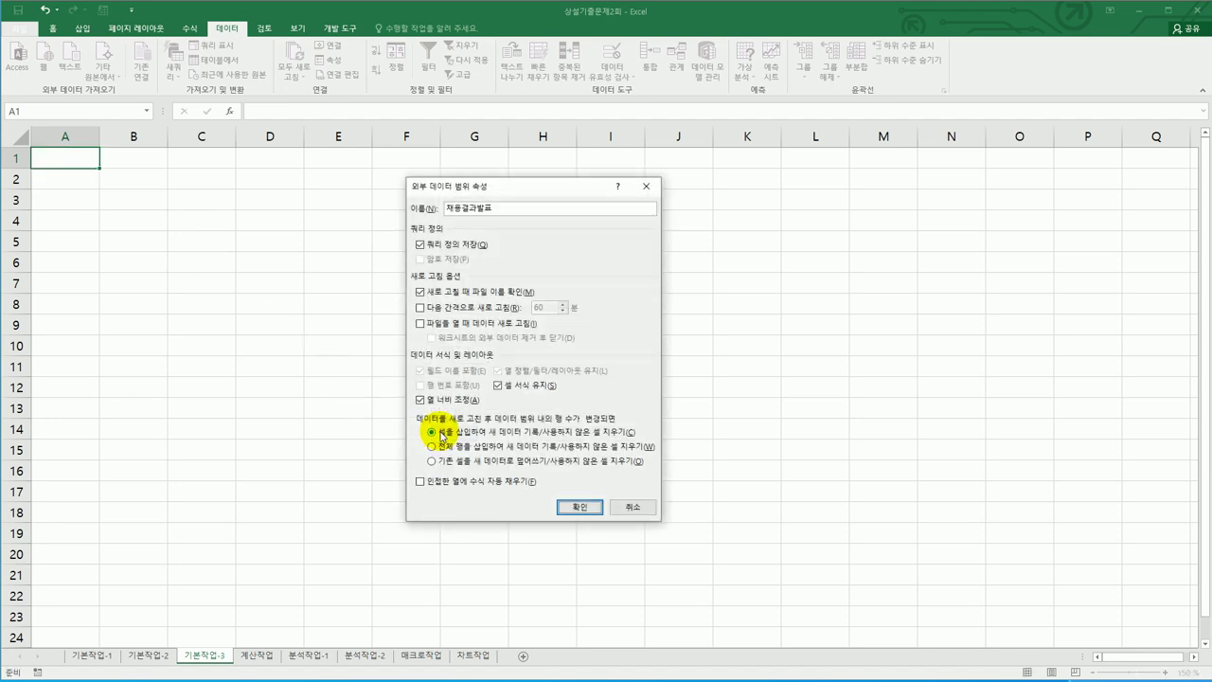
left_click_drag(501, 188, 273, 195)
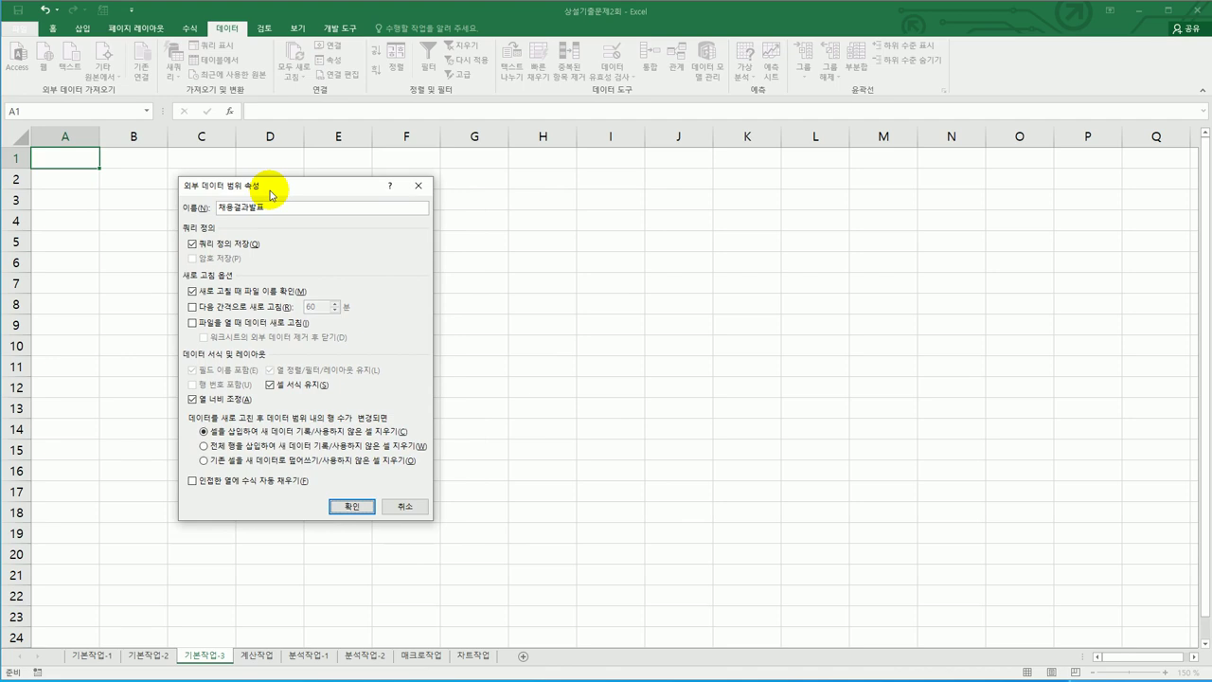
left_click(214, 405)
left_click(352, 505)
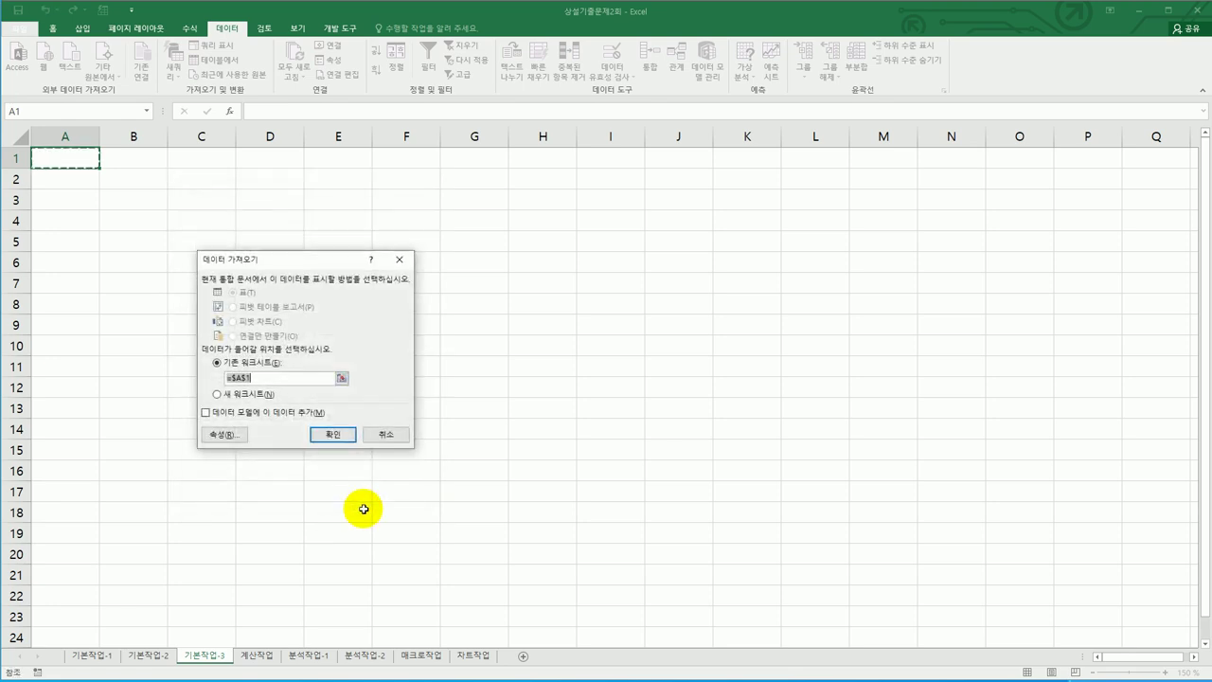
left_click(342, 437)
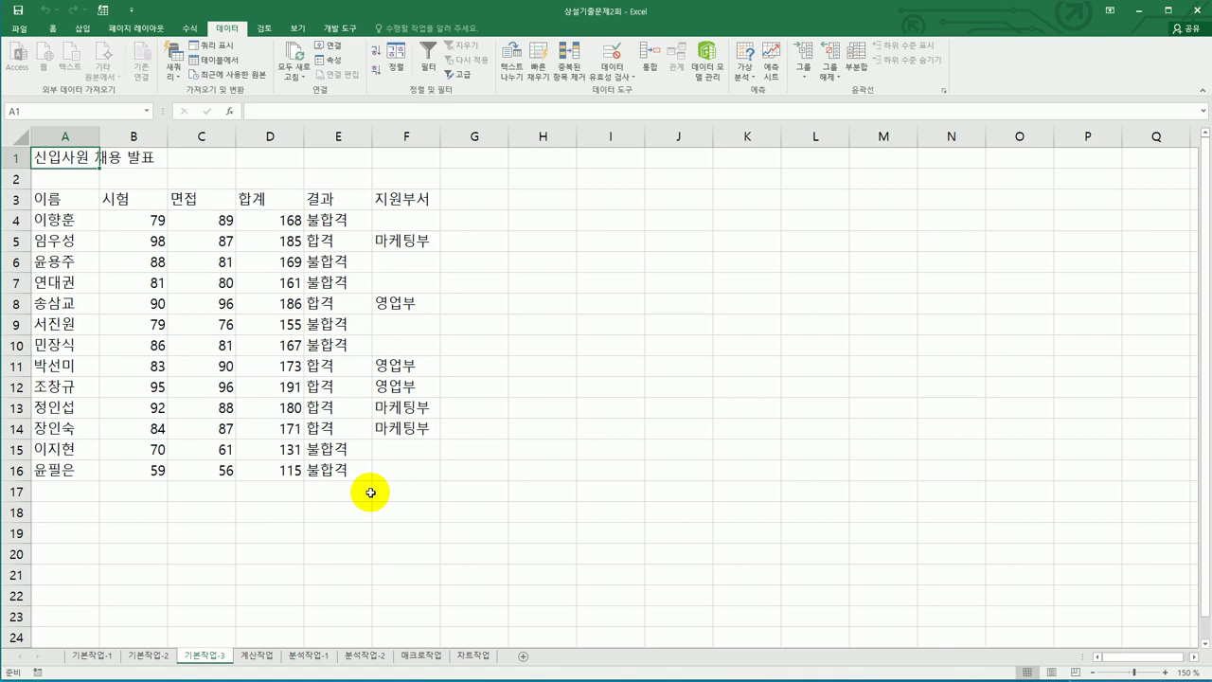
left_click(91, 655)
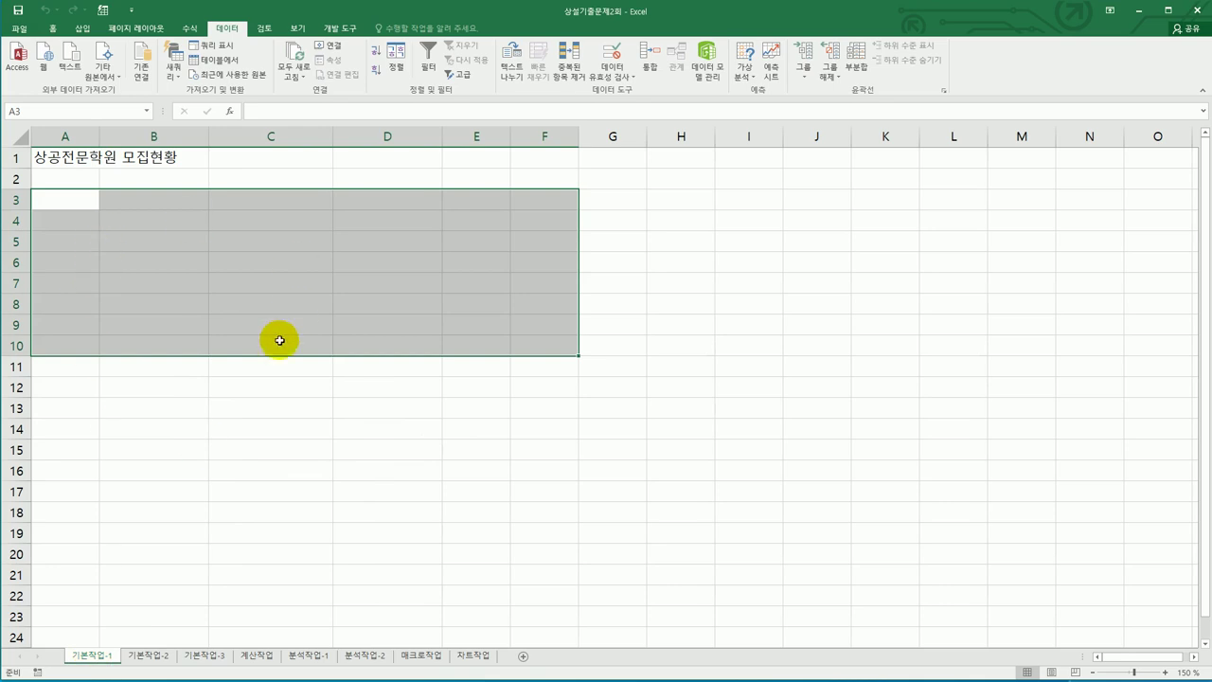
left_click(159, 656)
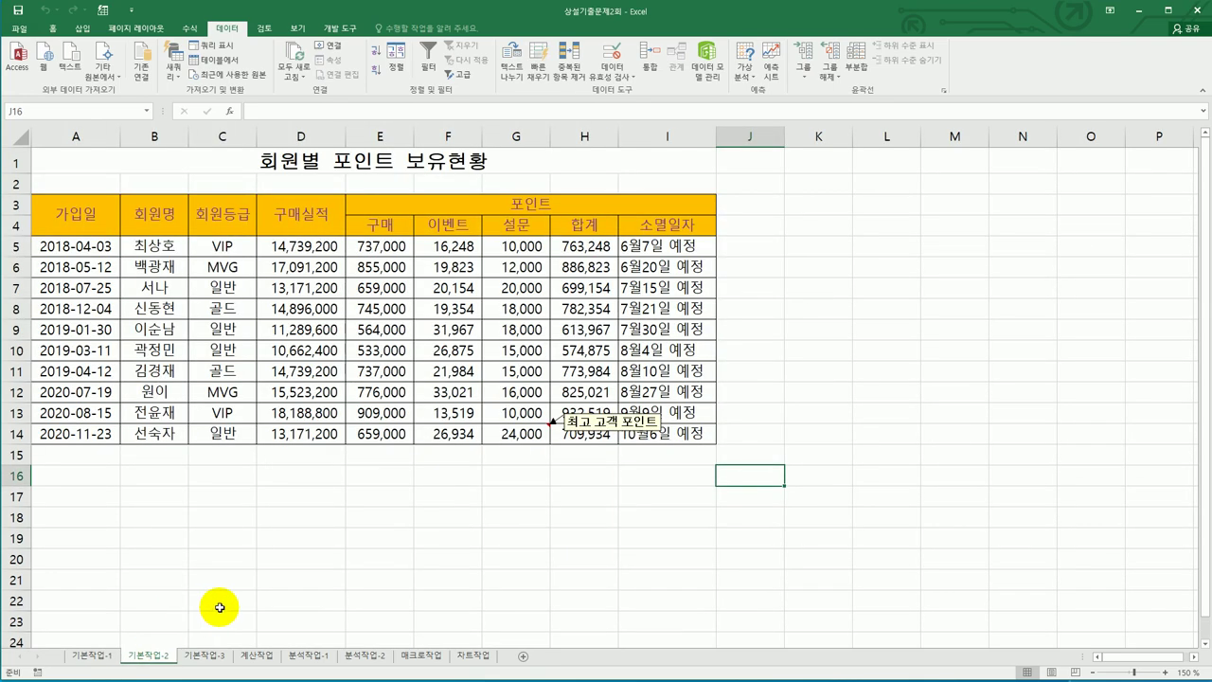
left_click(204, 655)
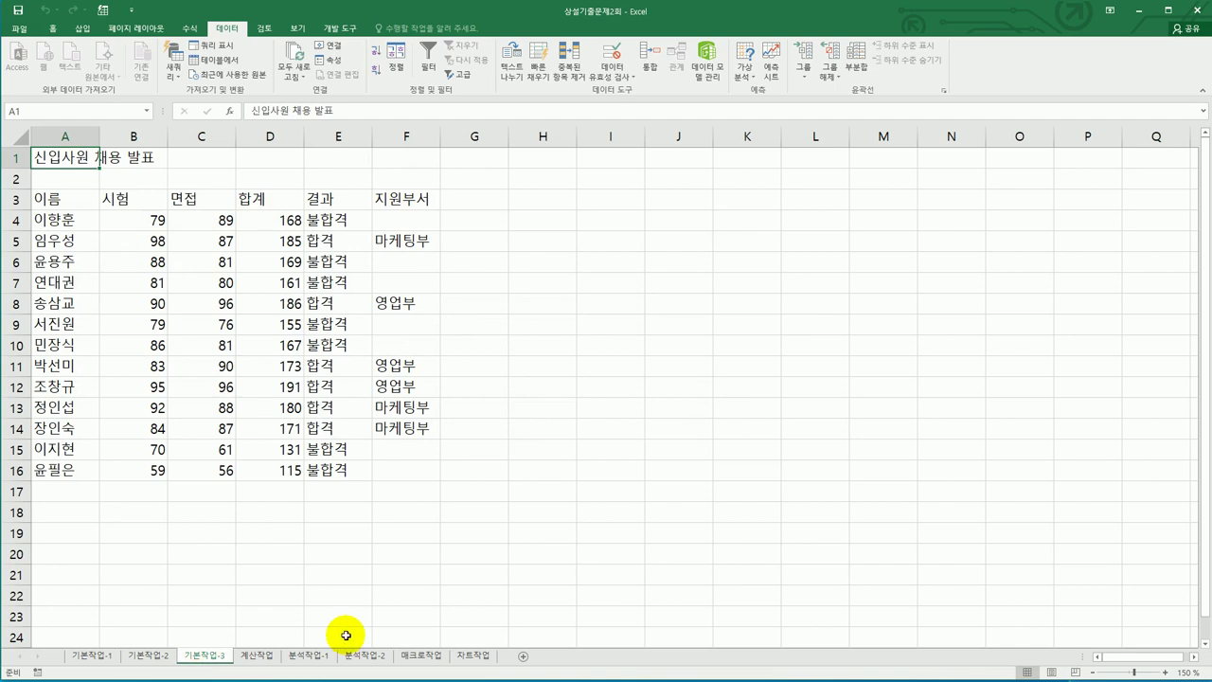
On the 계산작업 sheet, begin a RANK.EQ formula in cell C3, the first 평가결과 cell of 표1
left_click(257, 656)
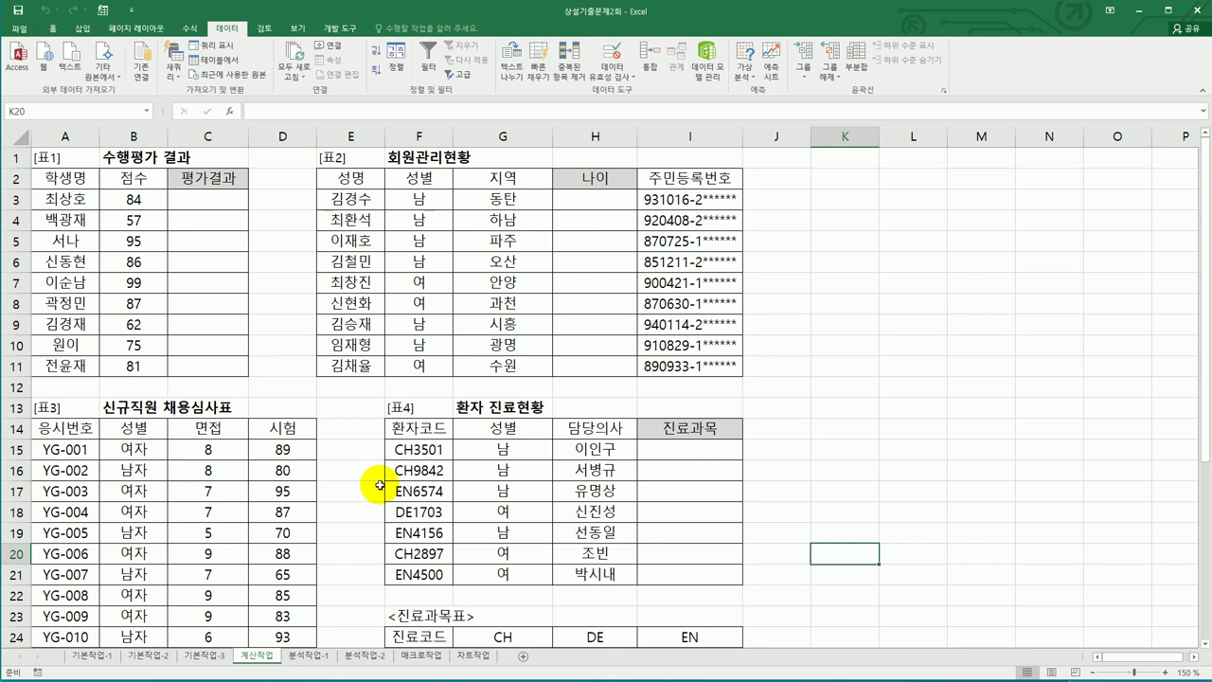
left_click(201, 203)
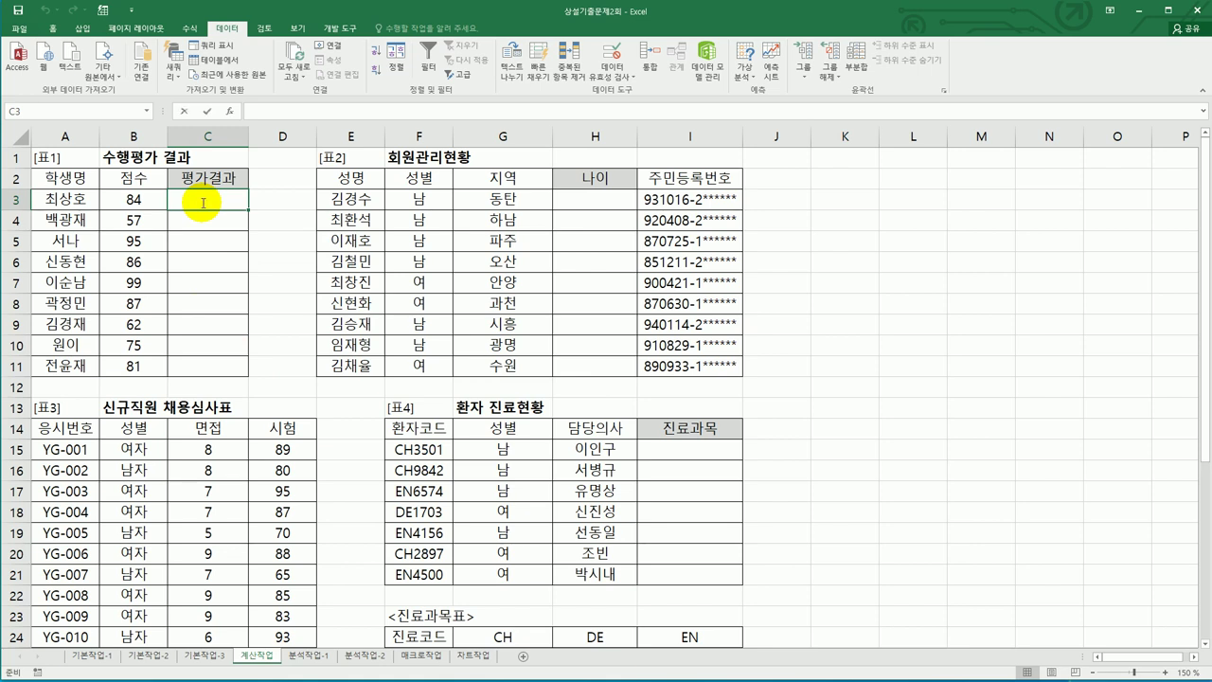
type("=")
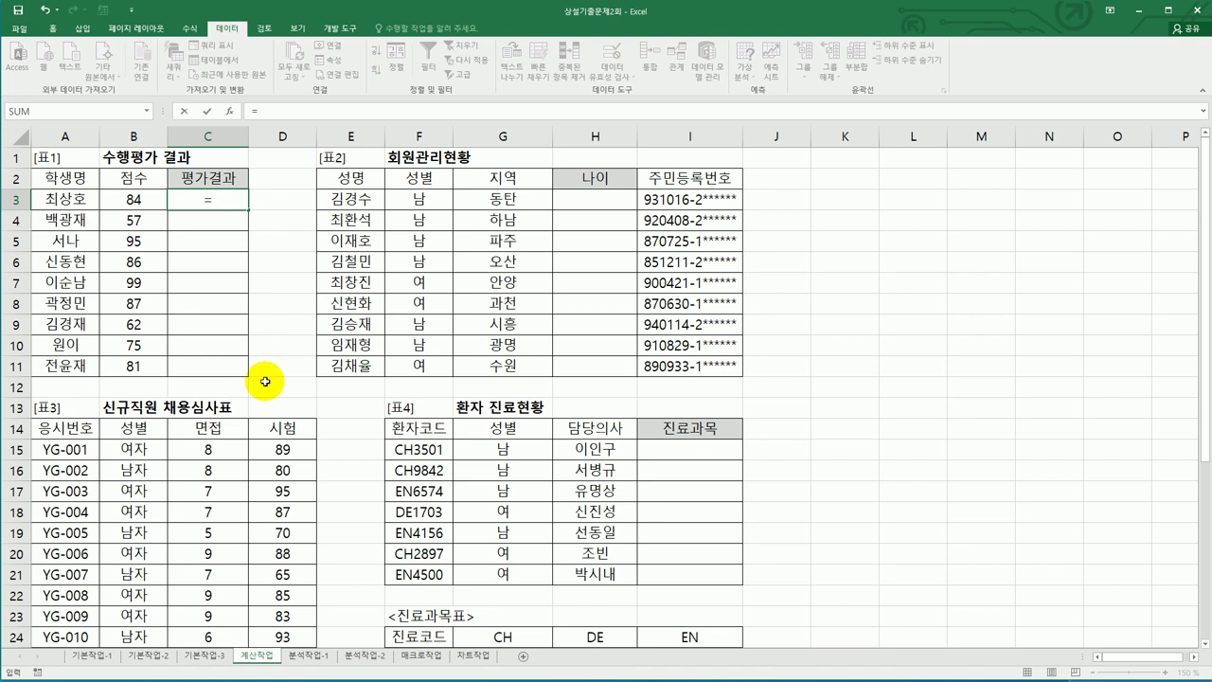
type("ra")
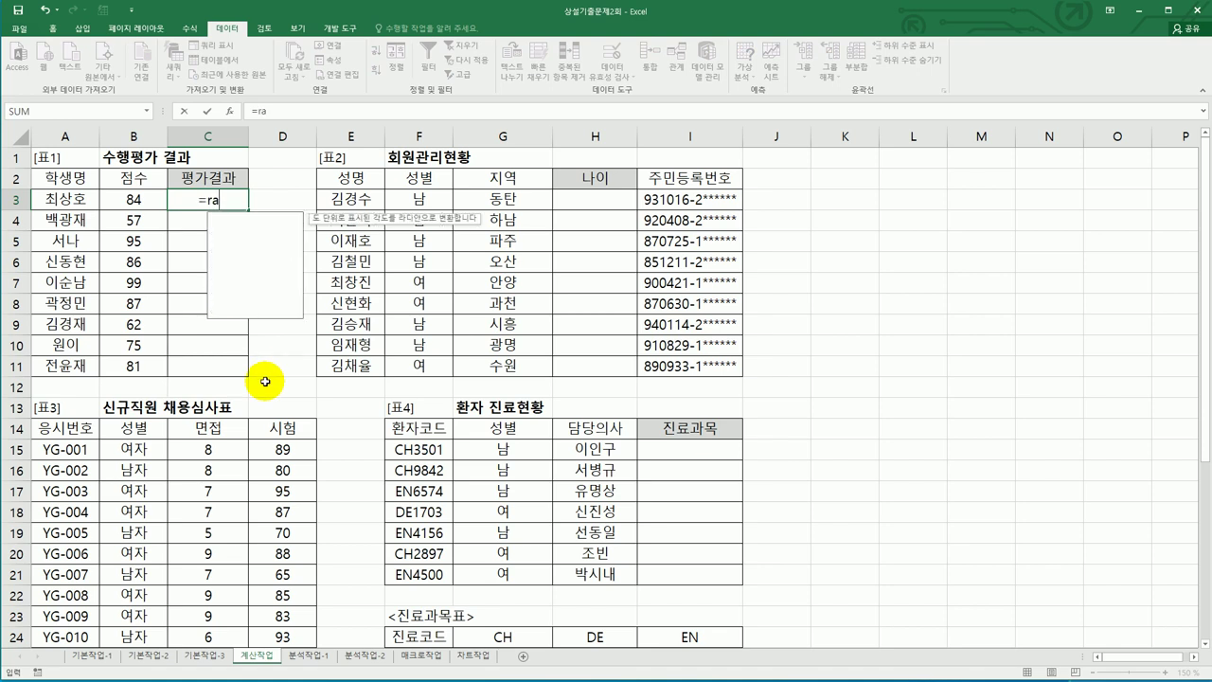
type("n")
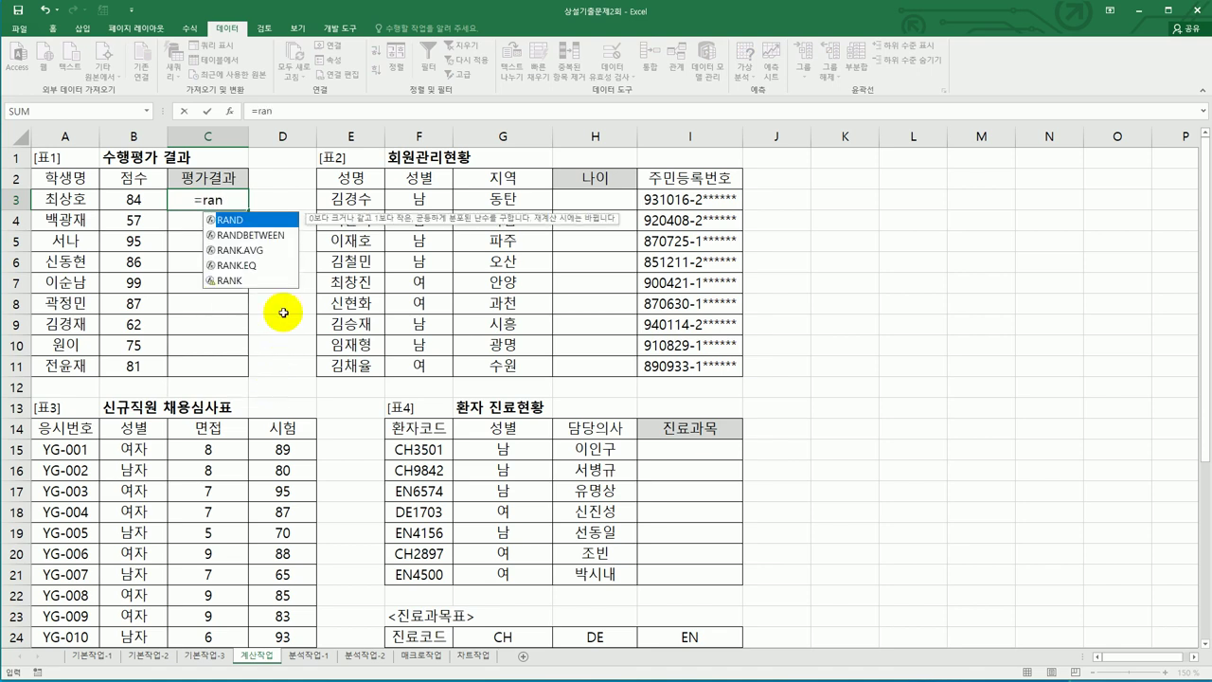
left_click(262, 267)
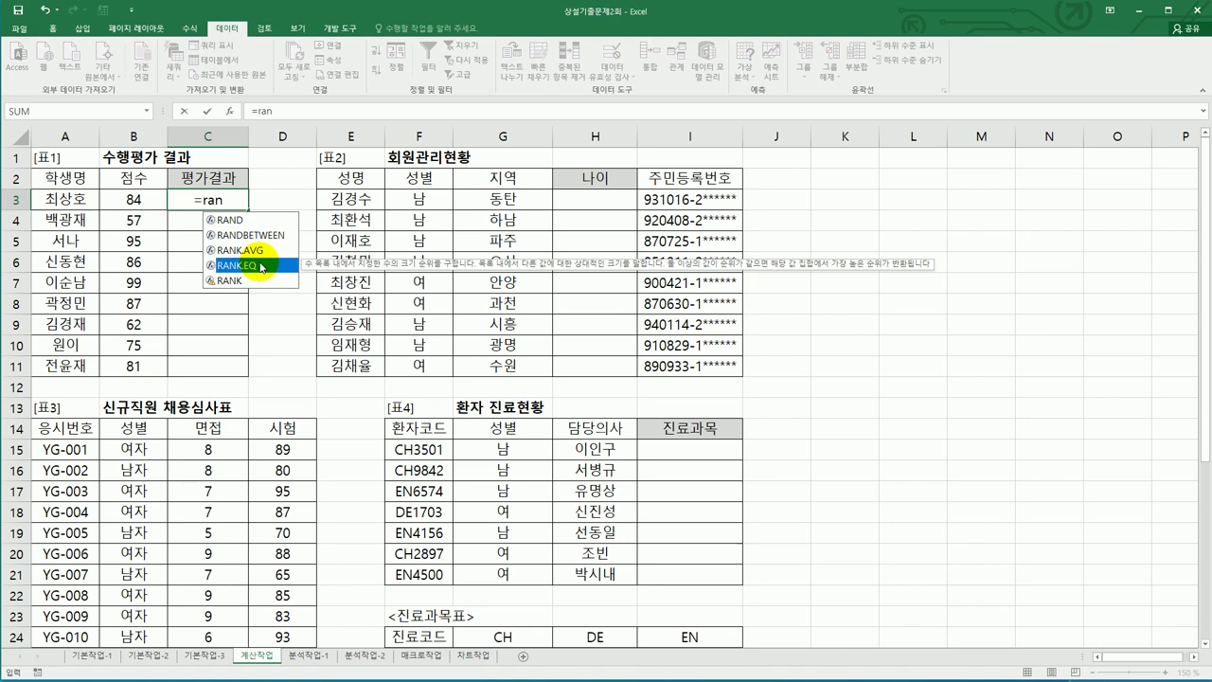
double_click(262, 267)
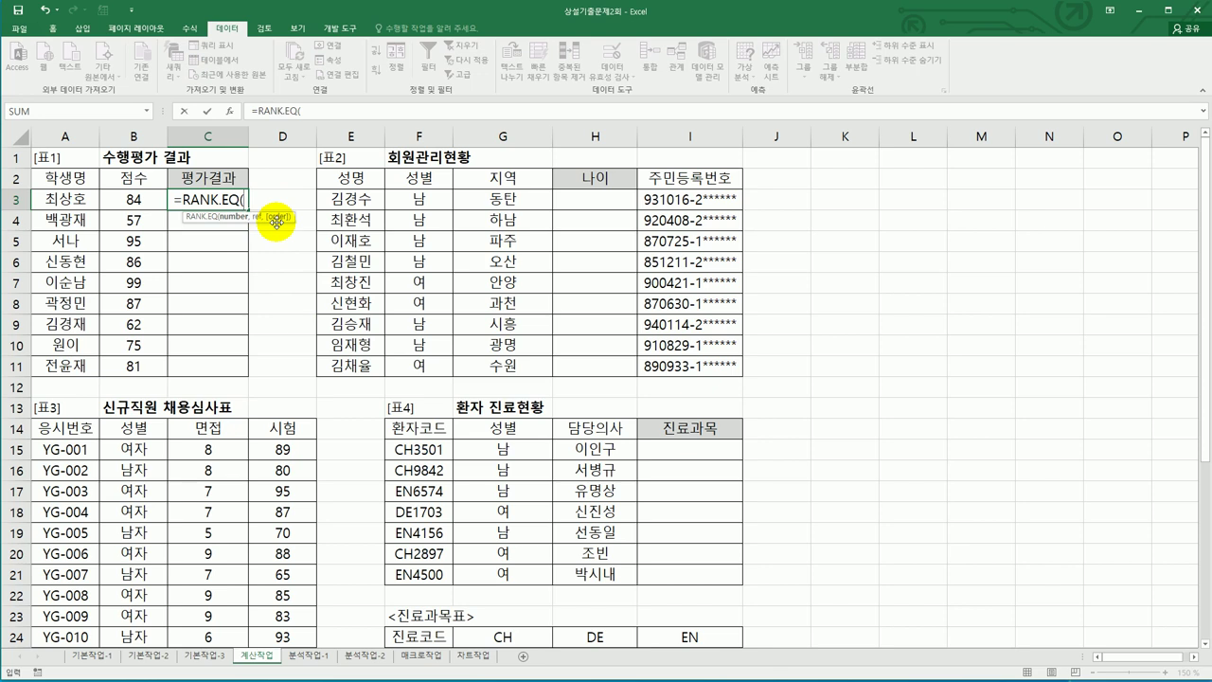
Complete the formula as =RANK.EQ(B3,$B$3:$B$11,0) to rank the score in descending order
left_click(128, 196)
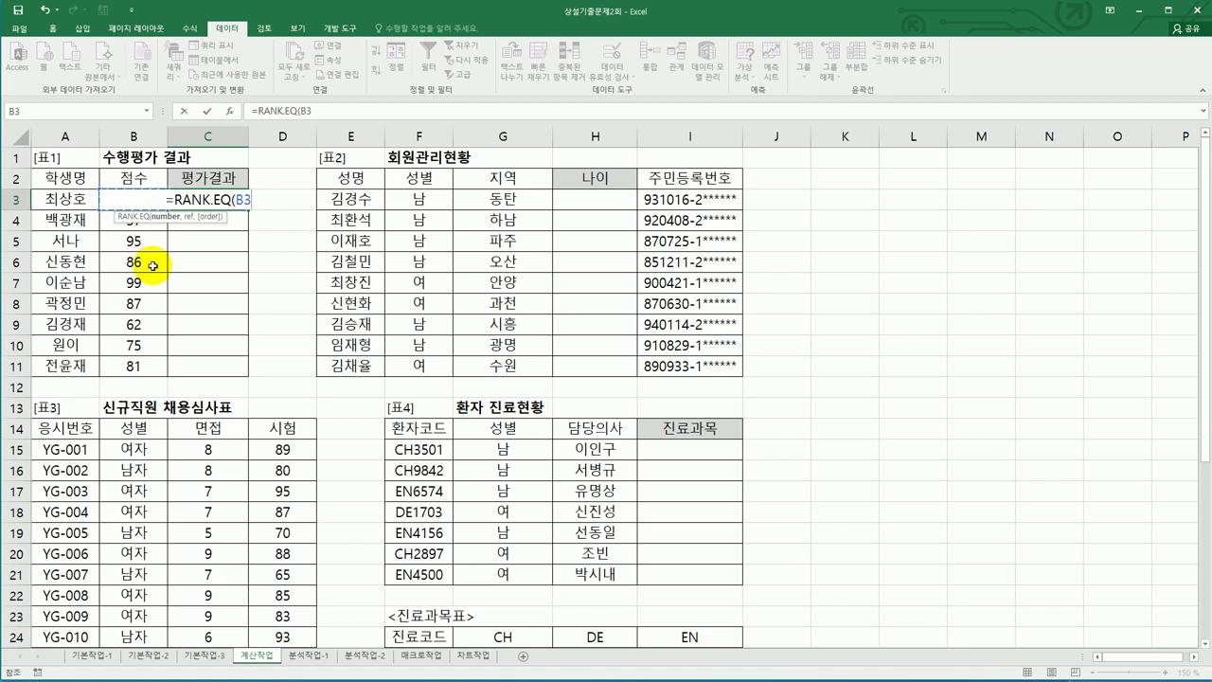
type(",")
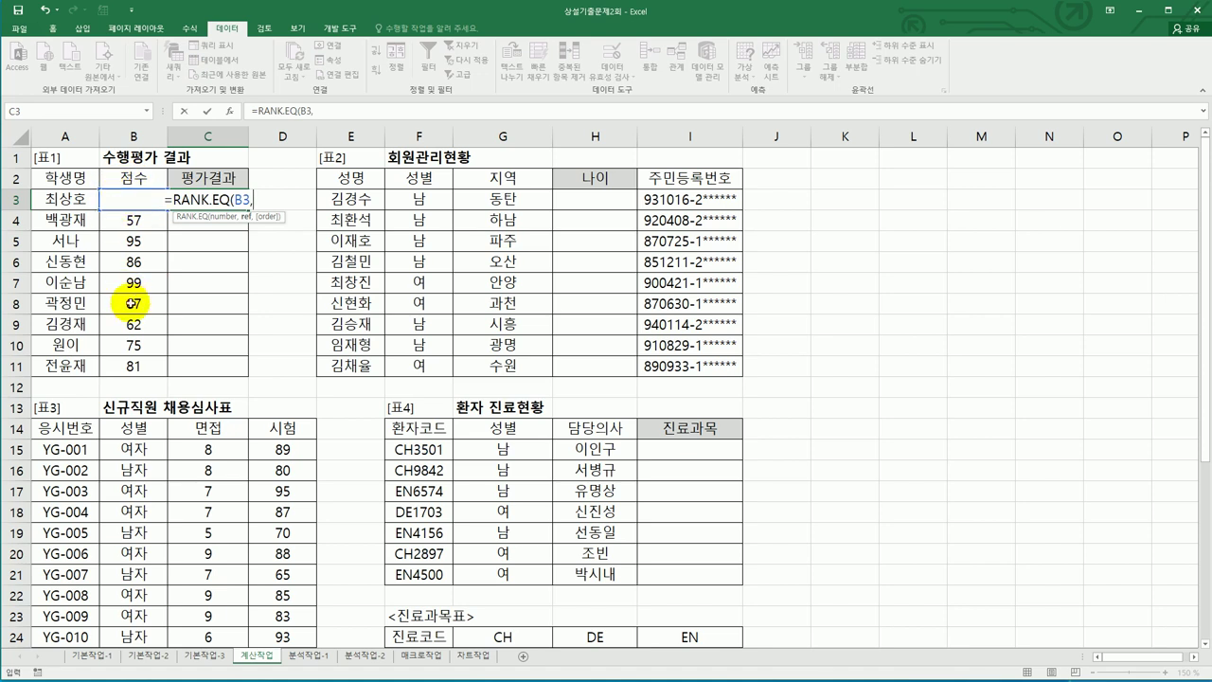
left_click_drag(134, 366, 142, 202)
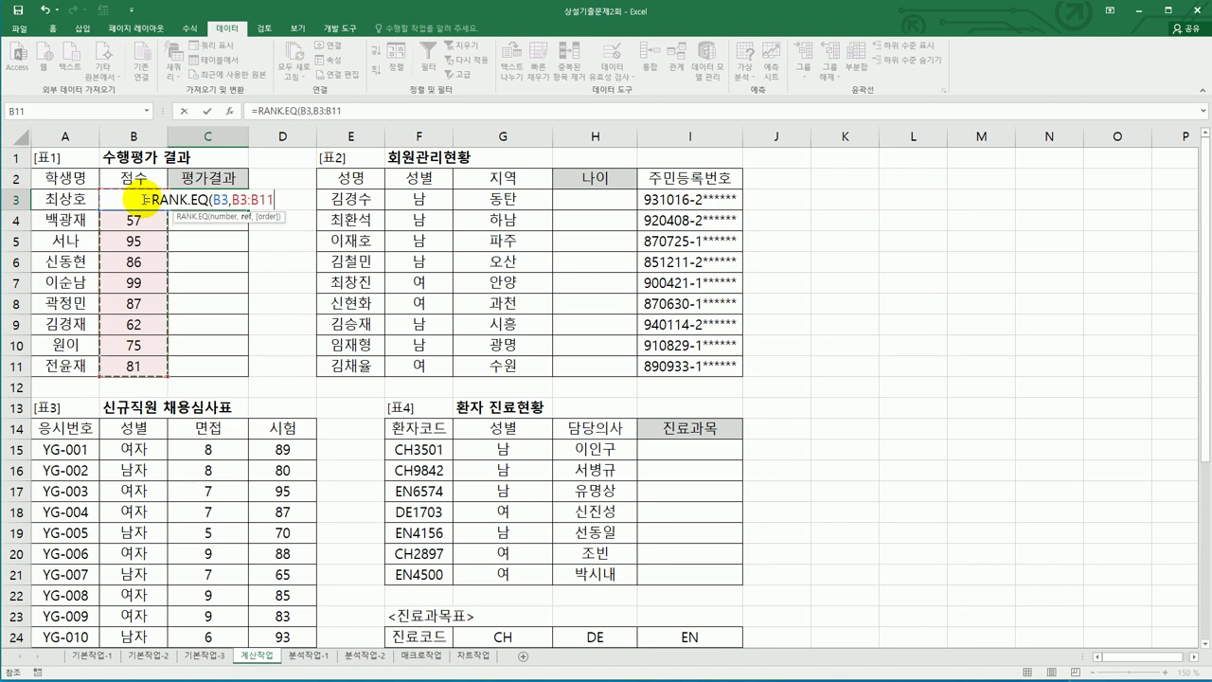
key("F4")
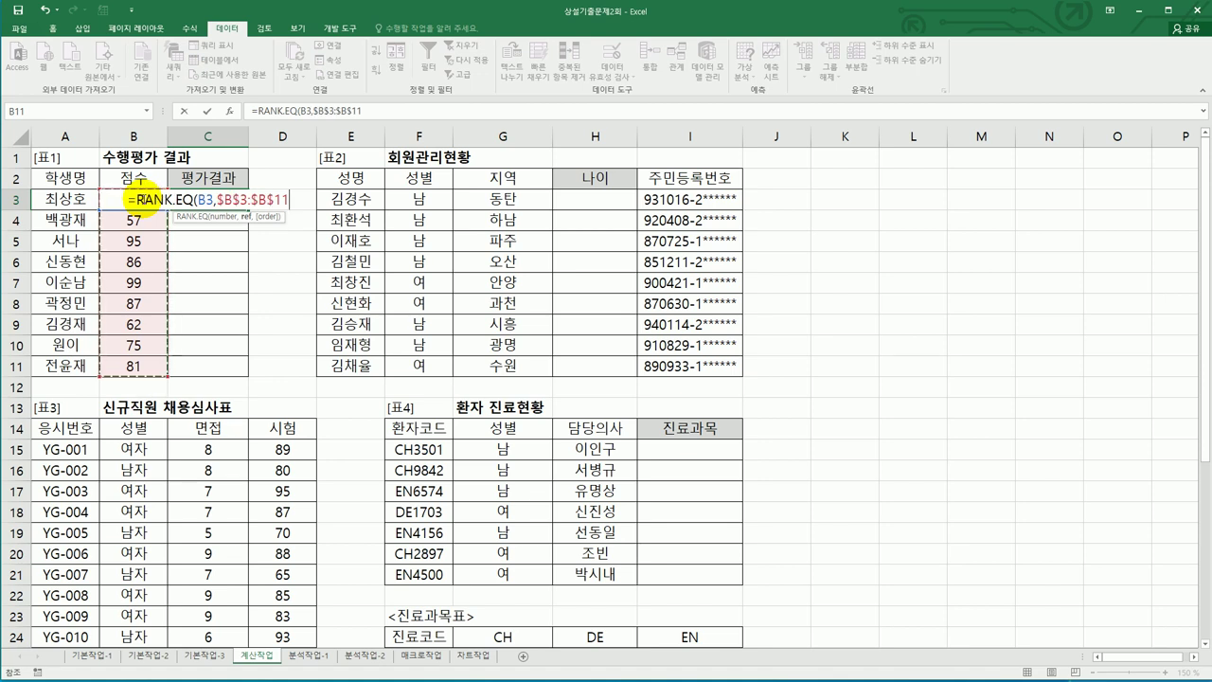
type(",")
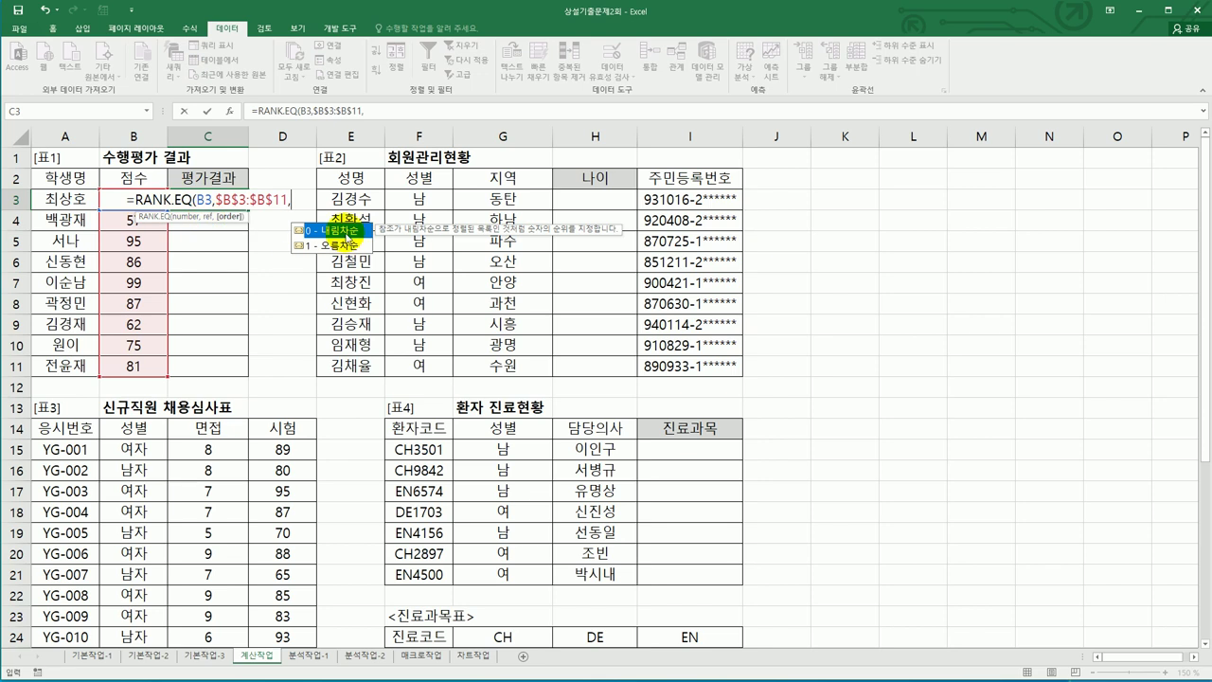
double_click(346, 233)
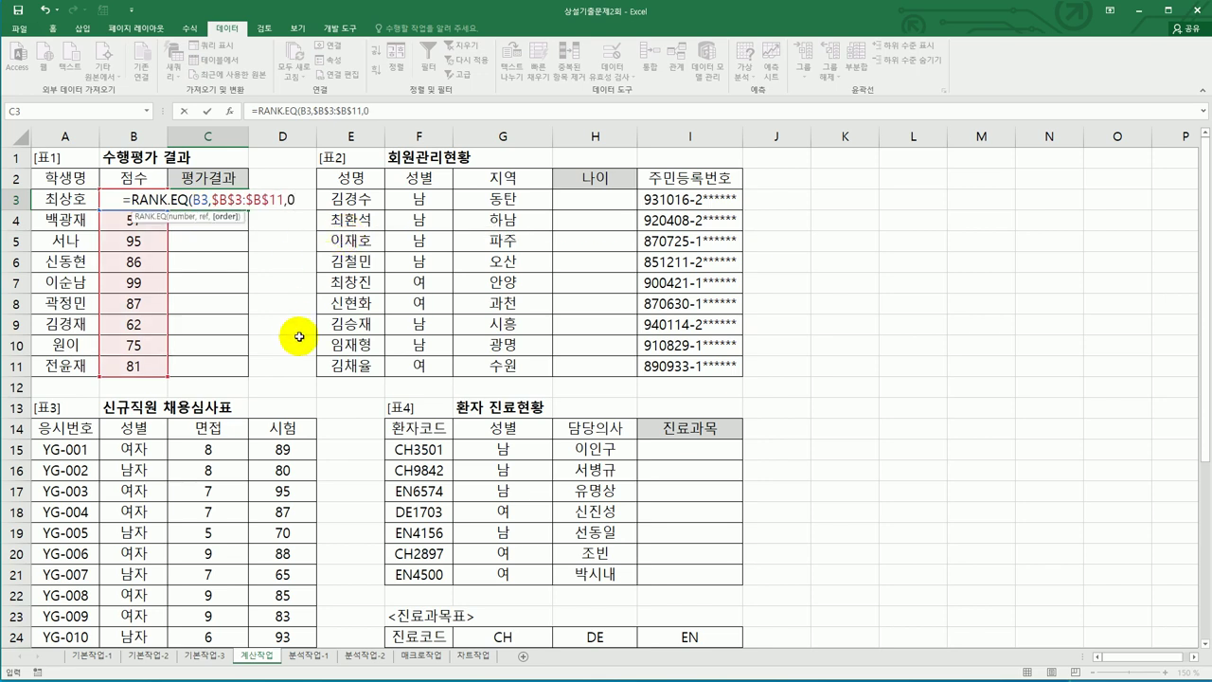
type(")")
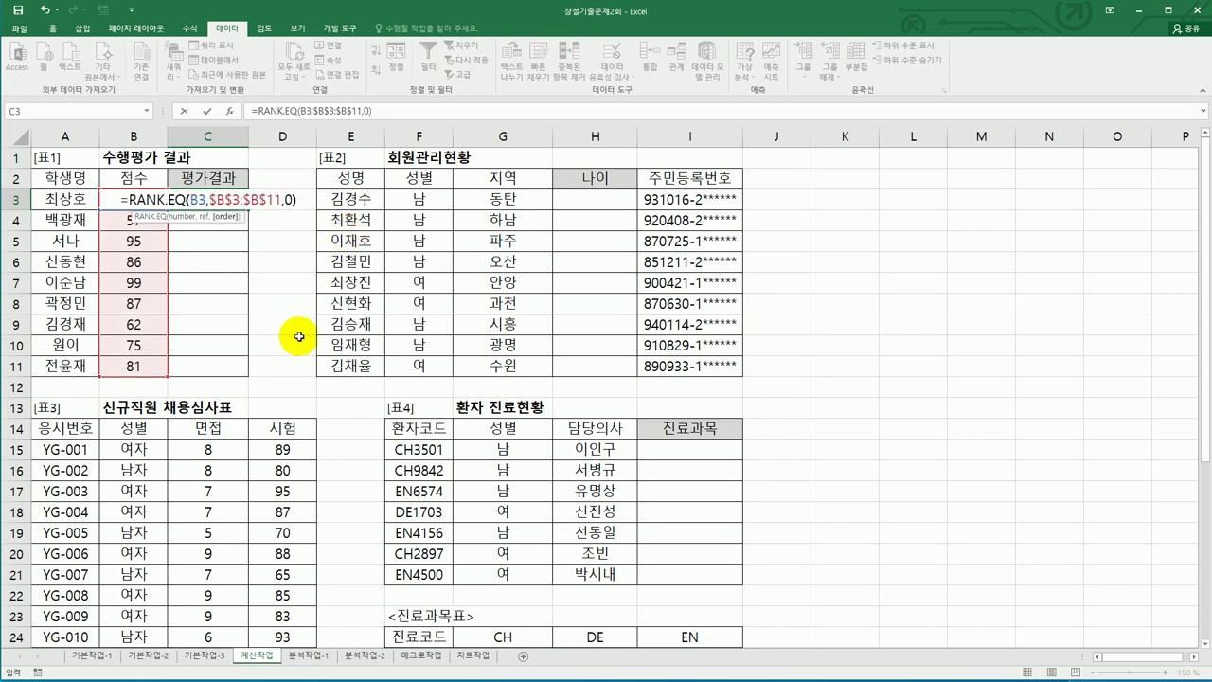
key("Return")
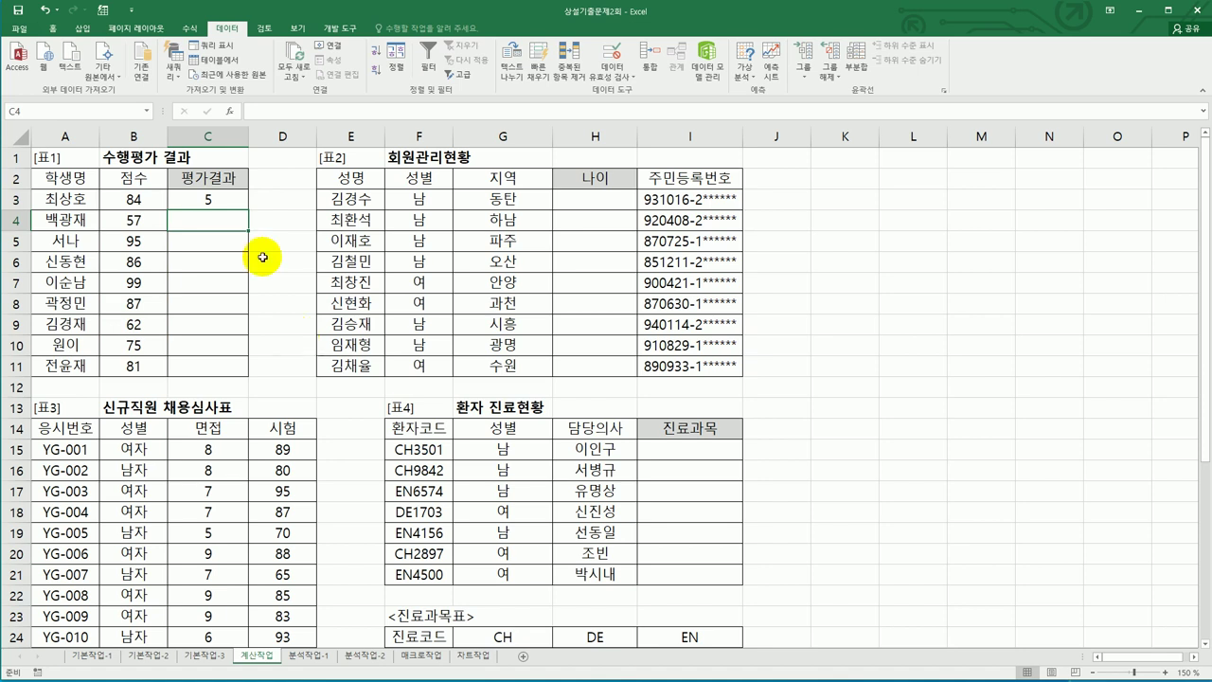
Check the cell references in C3's ranking formula and fill the formula down through C11
left_click(242, 202)
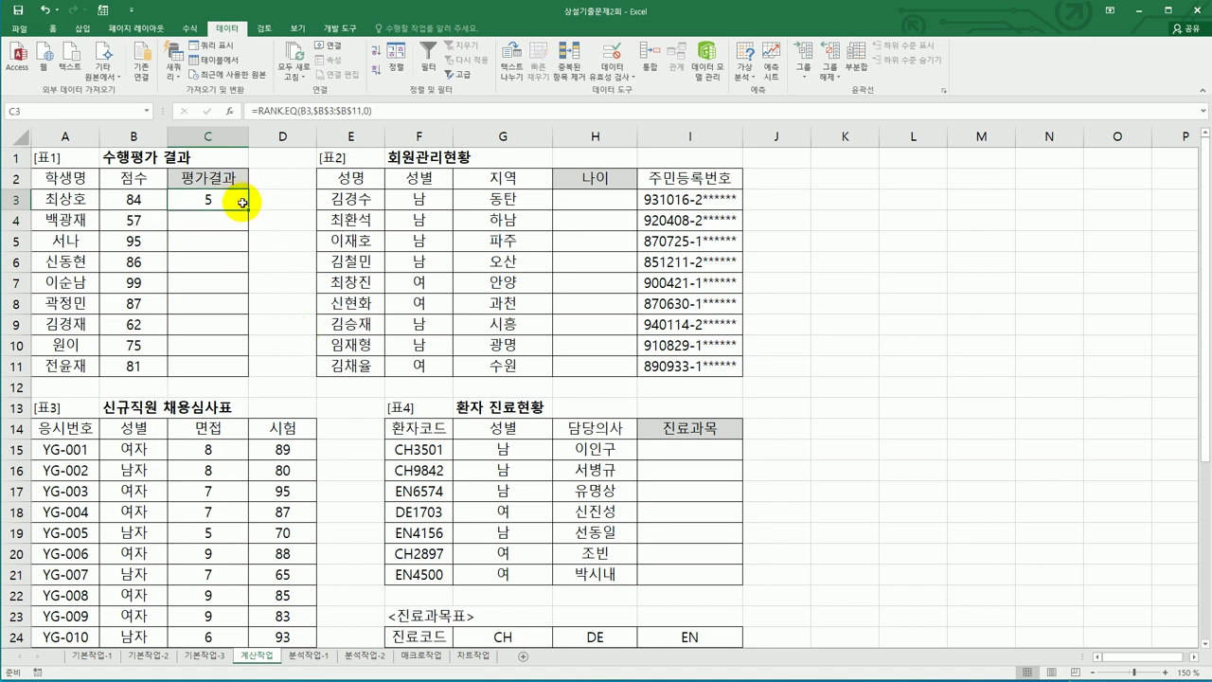
double_click(242, 202)
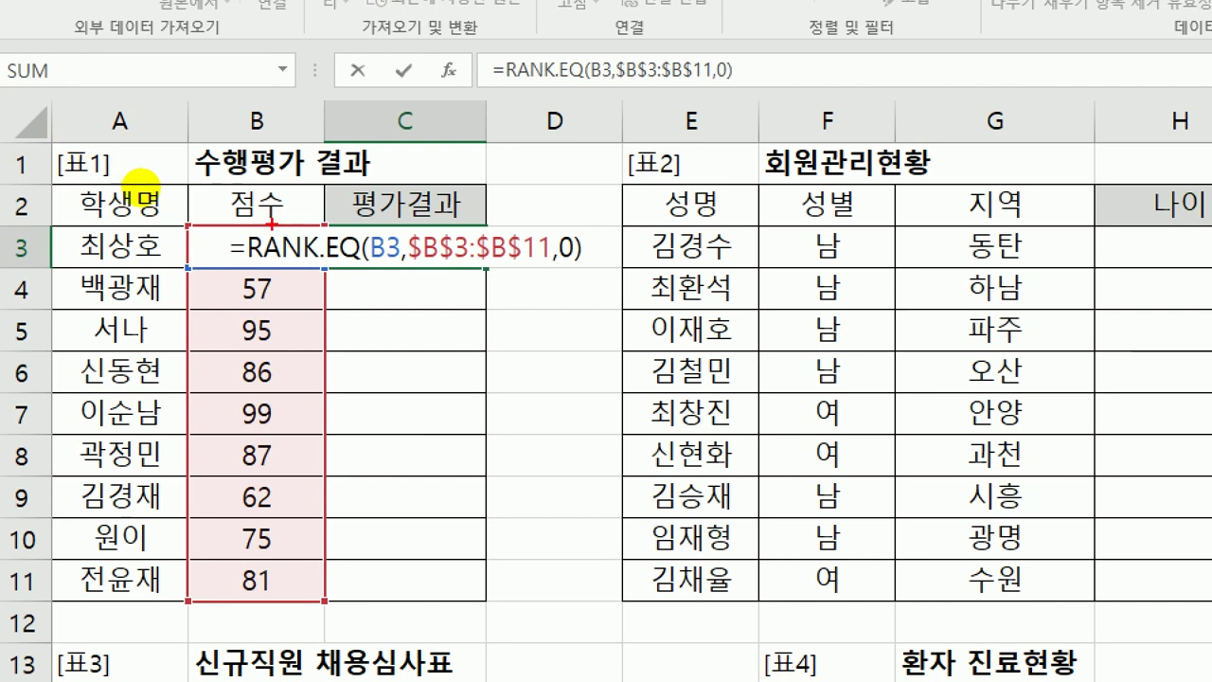
mouse_move(219, 218)
left_mouse_down()
mouse_move(211, 256)
mouse_move(275, 232)
mouse_move(220, 212)
left_mouse_up()
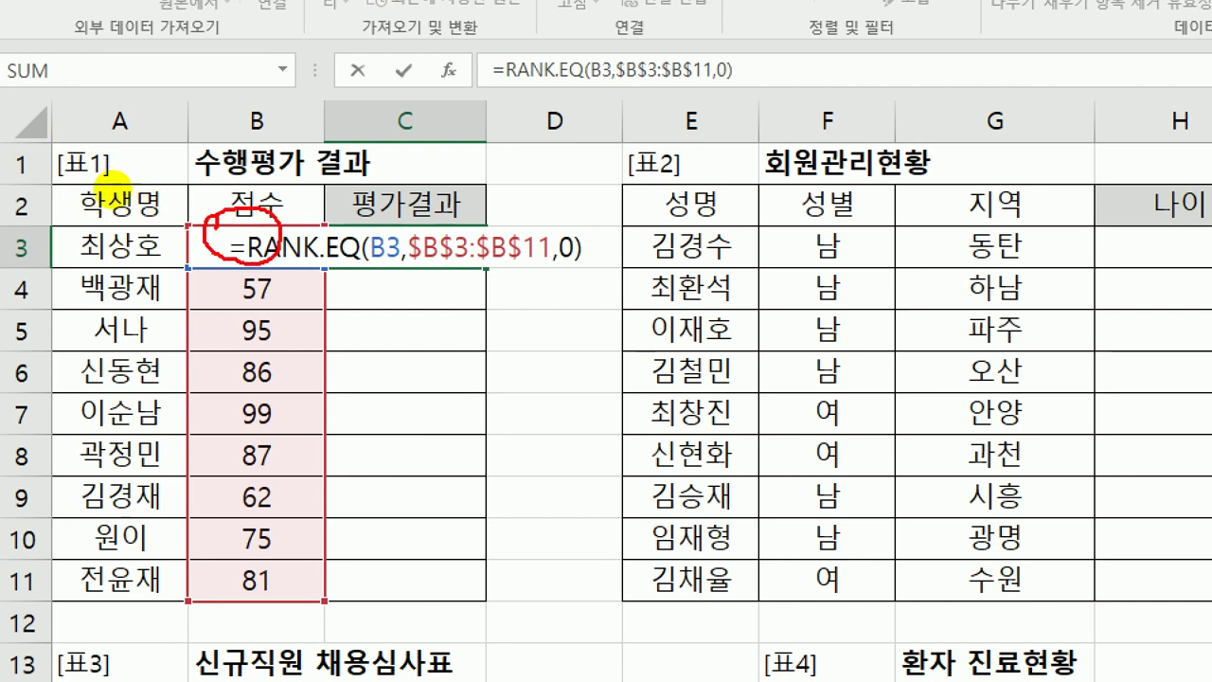
mouse_move(315, 526)
left_mouse_down()
mouse_move(313, 493)
mouse_move(170, 398)
mouse_move(189, 568)
mouse_move(325, 564)
left_mouse_up()
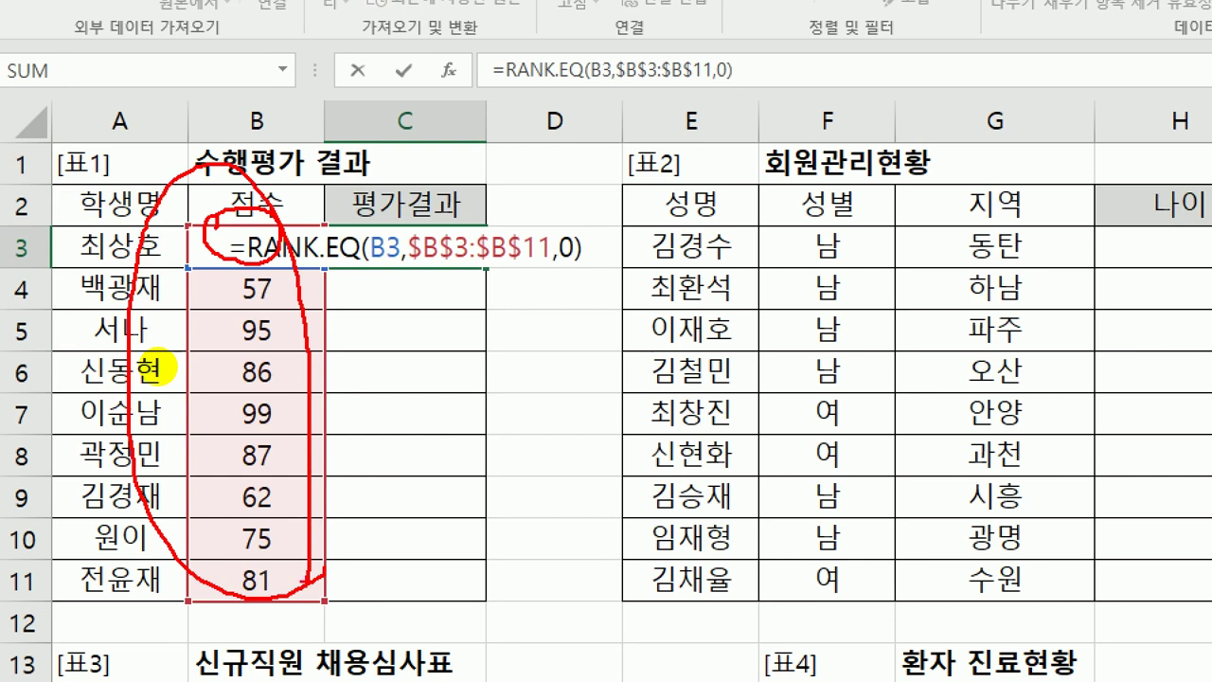
key("Escape")
key("ctrl+Return")
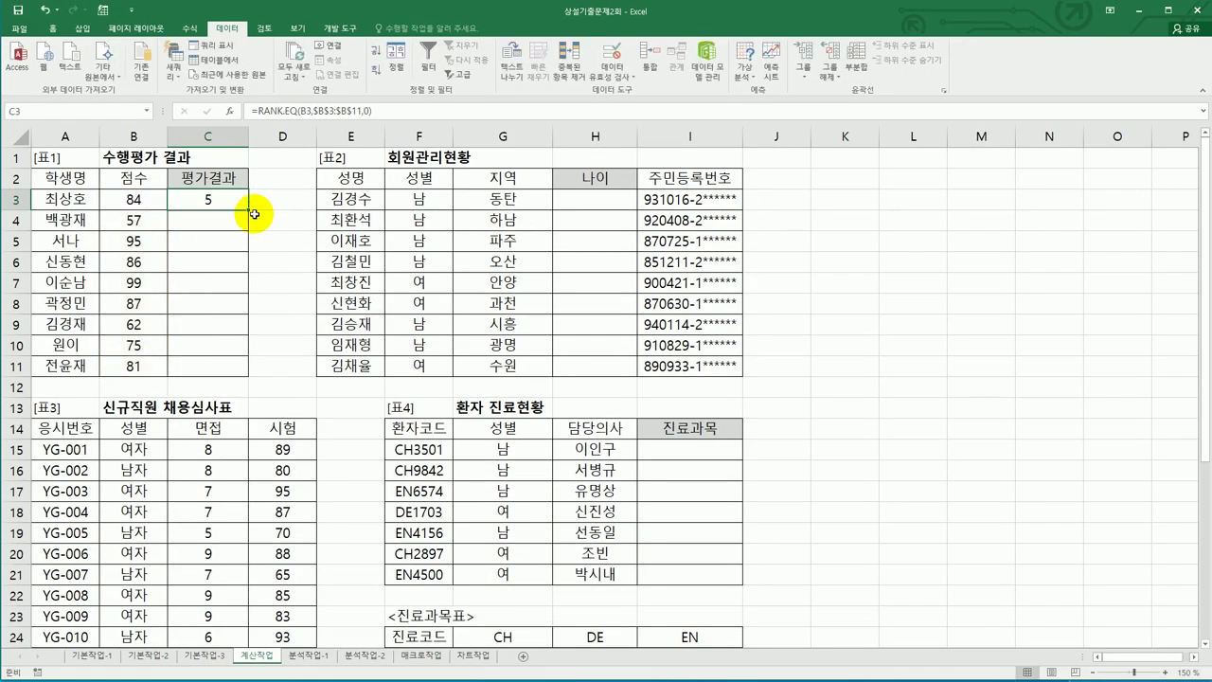
left_click_drag(250, 210, 237, 379)
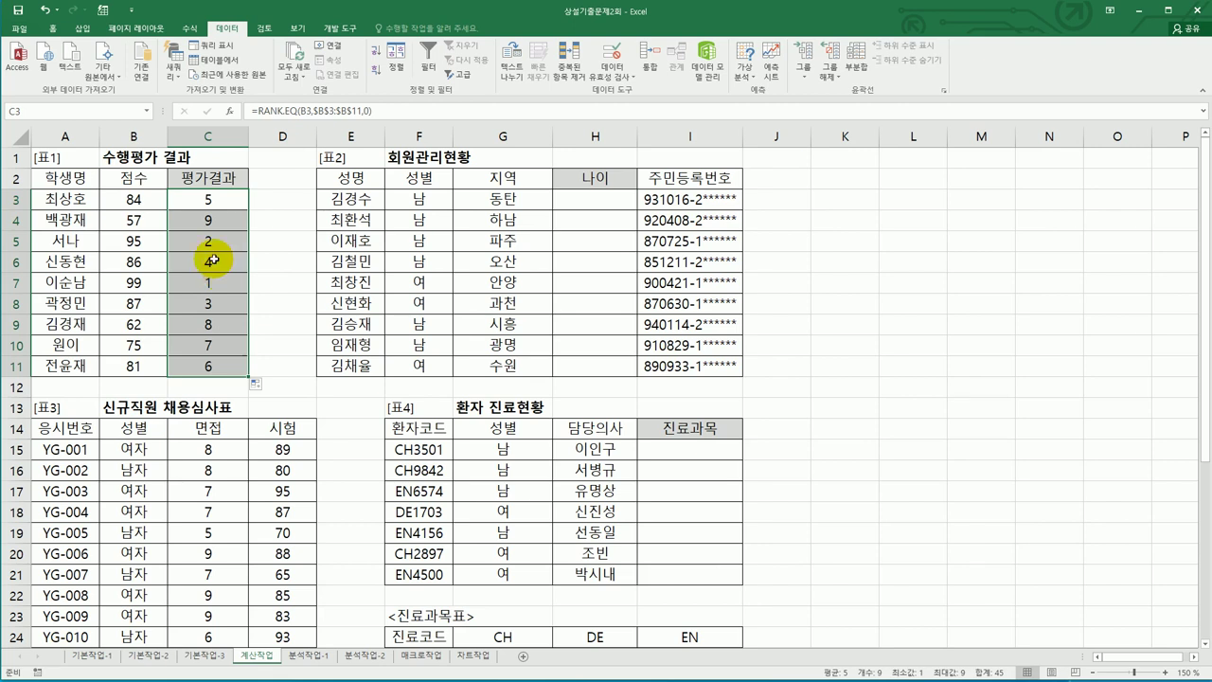
Wrap C3's RANK.EQ formula in an IF function that tests whether the rank equals 1
left_click(184, 204)
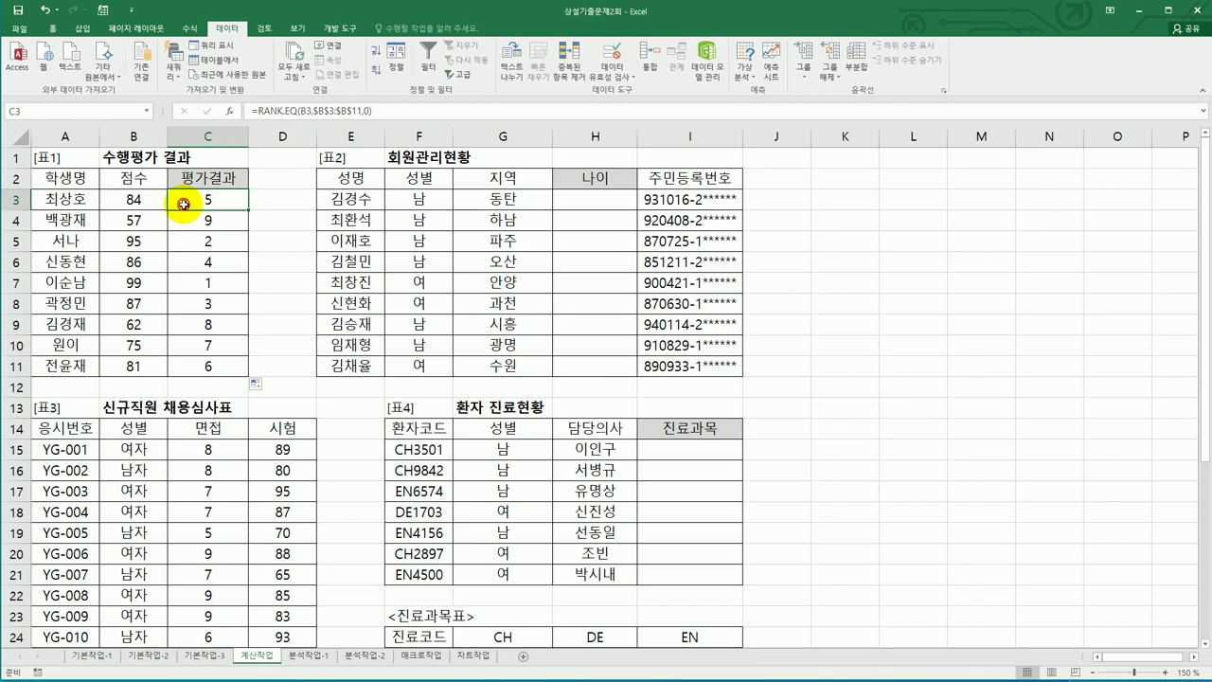
double_click(184, 204)
left_click(129, 199)
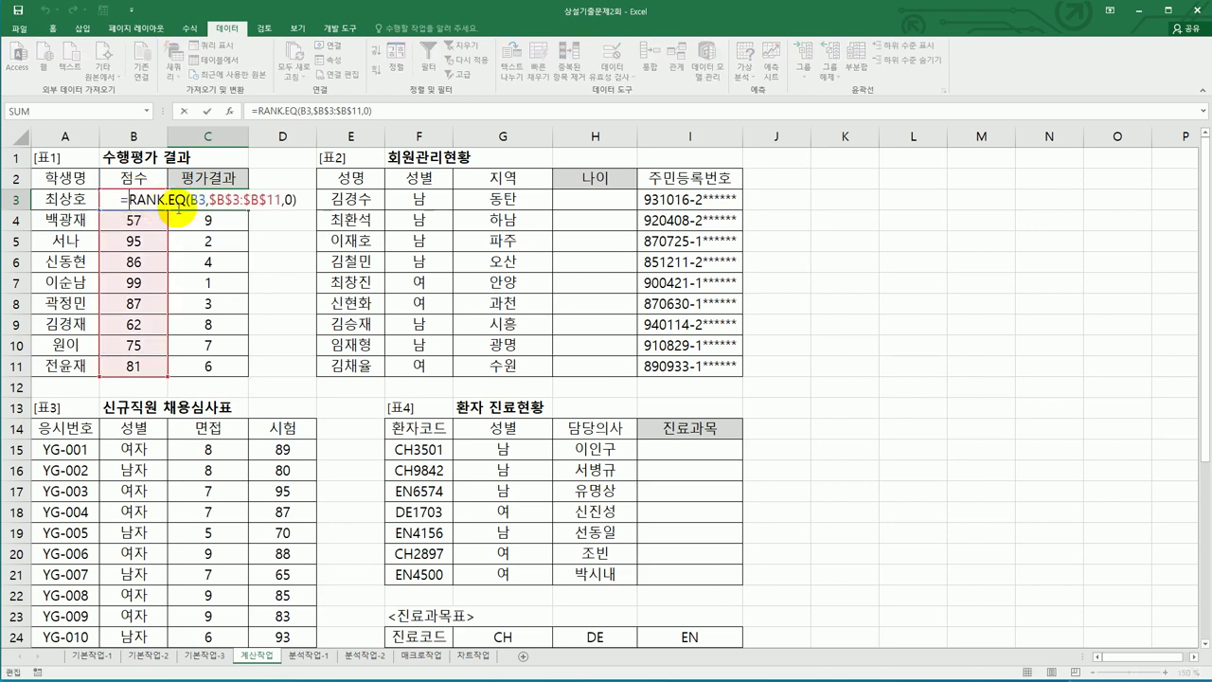
type("if")
key("Tab")
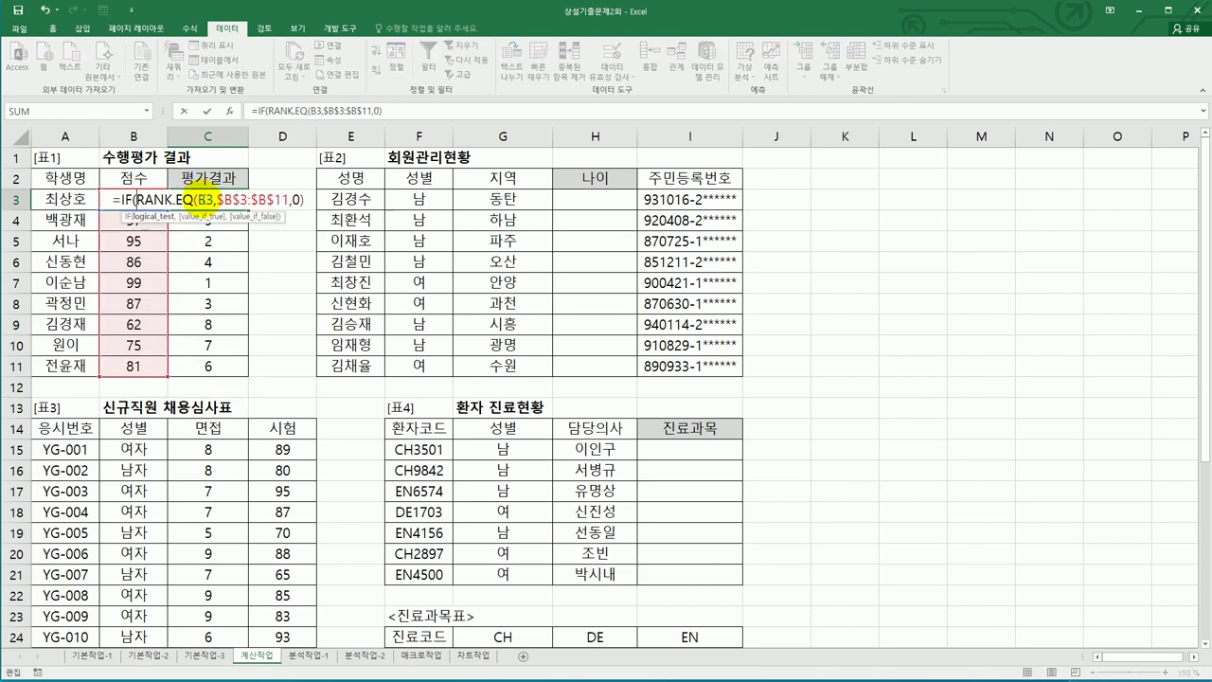
left_click(313, 200)
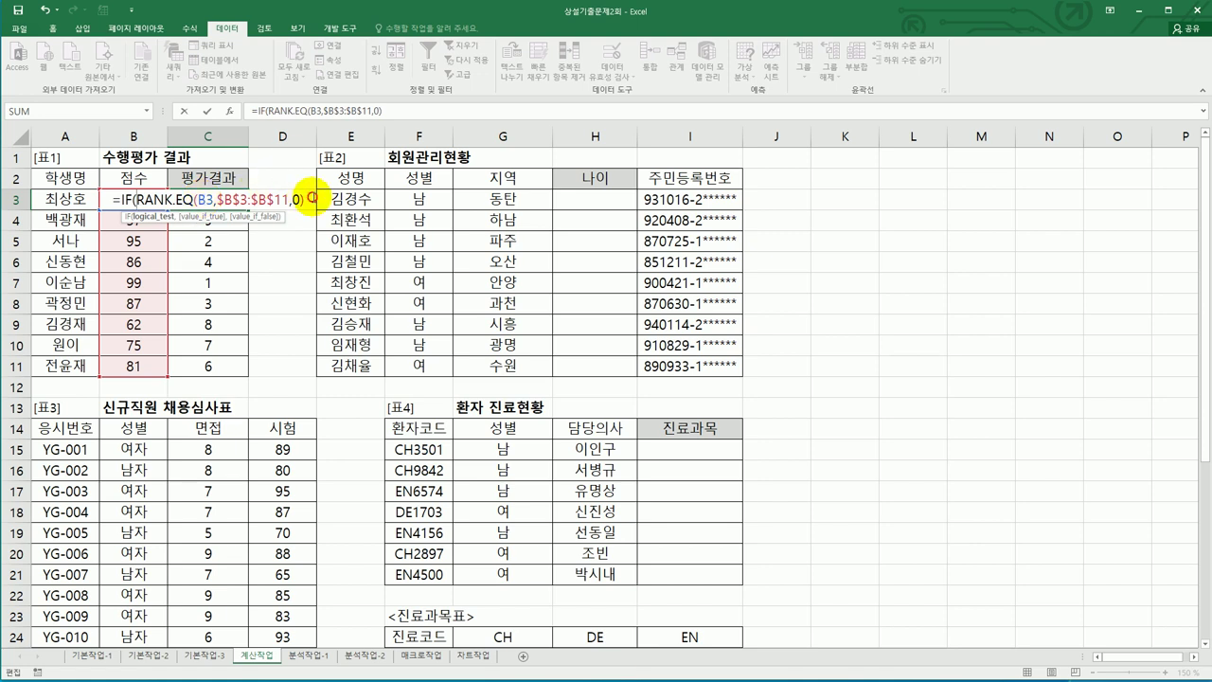
type("=1")
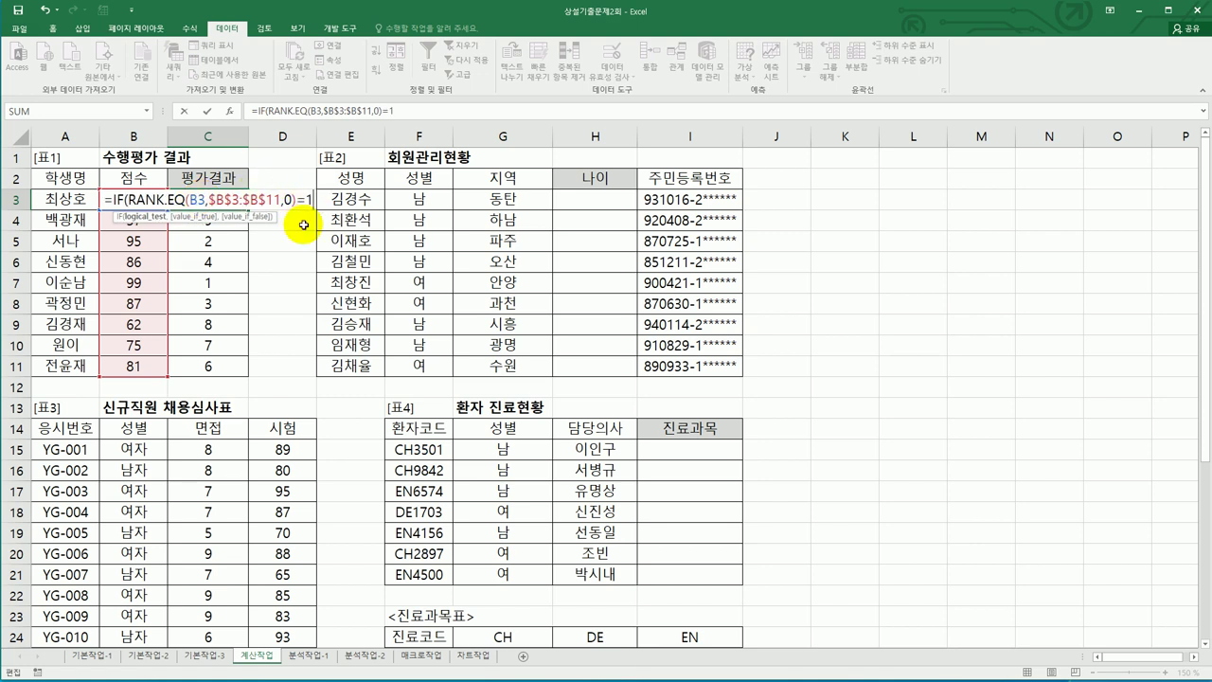
Set the IF function in C3 to return "A" when true and start its value_if_false argument
type(",")
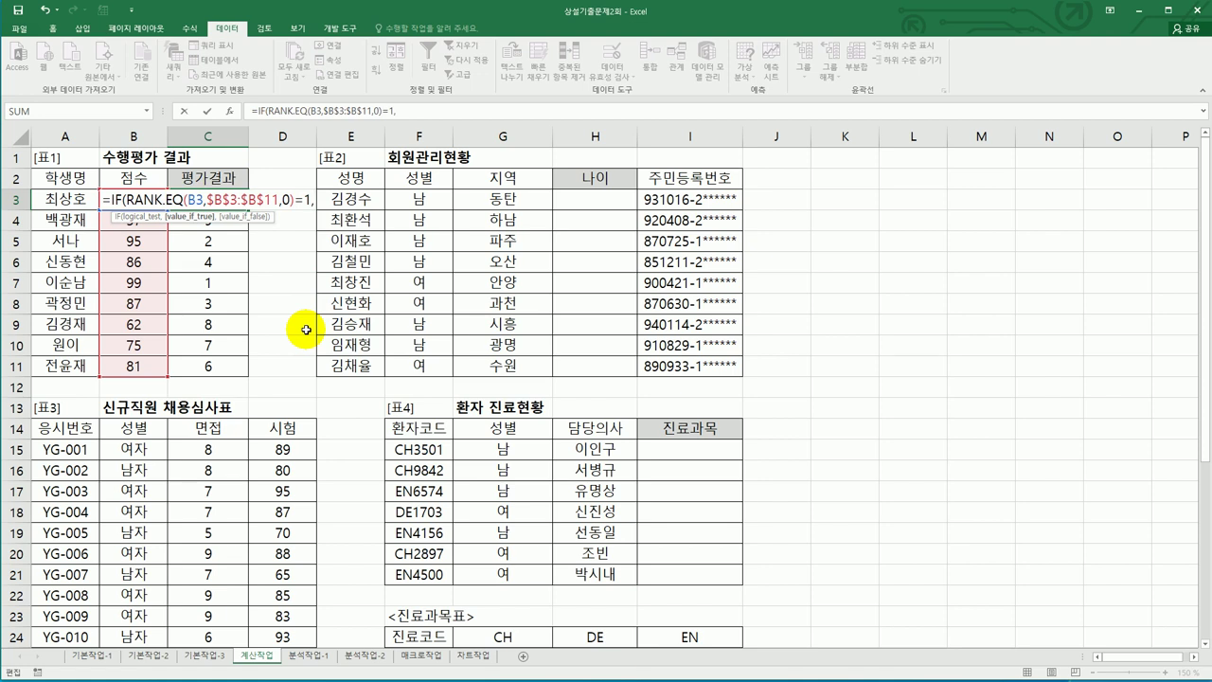
type("\"")
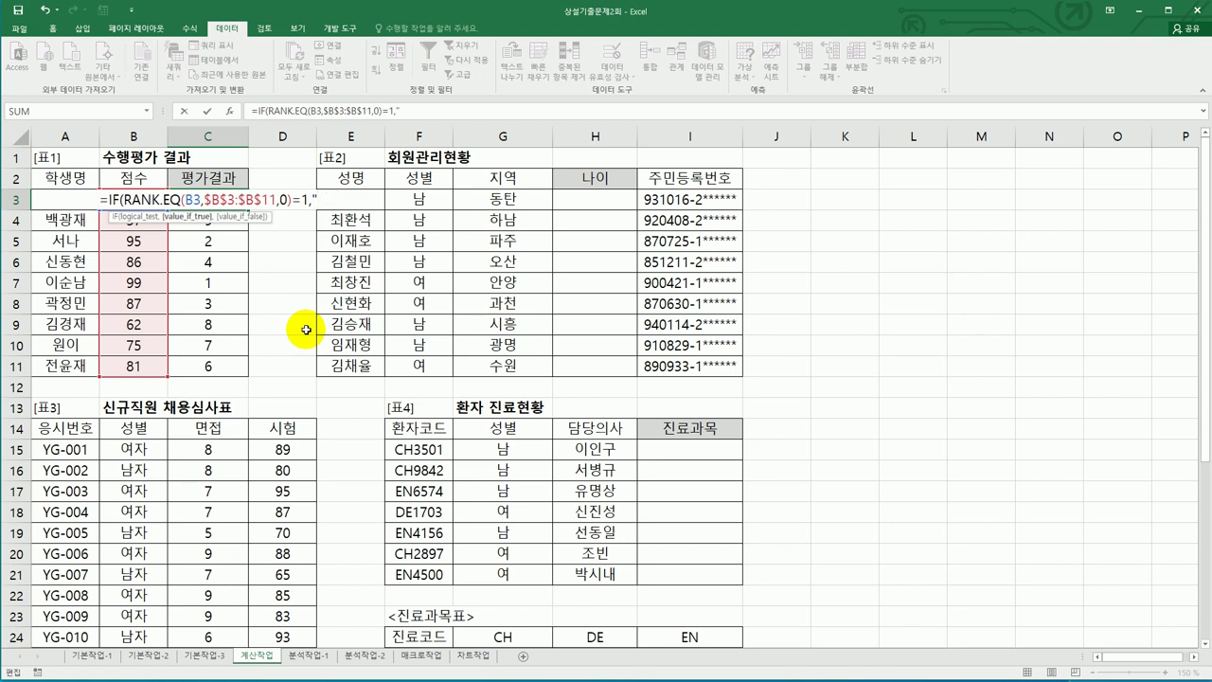
type("ㅁ")
key("BackSpace")
type("A\",")
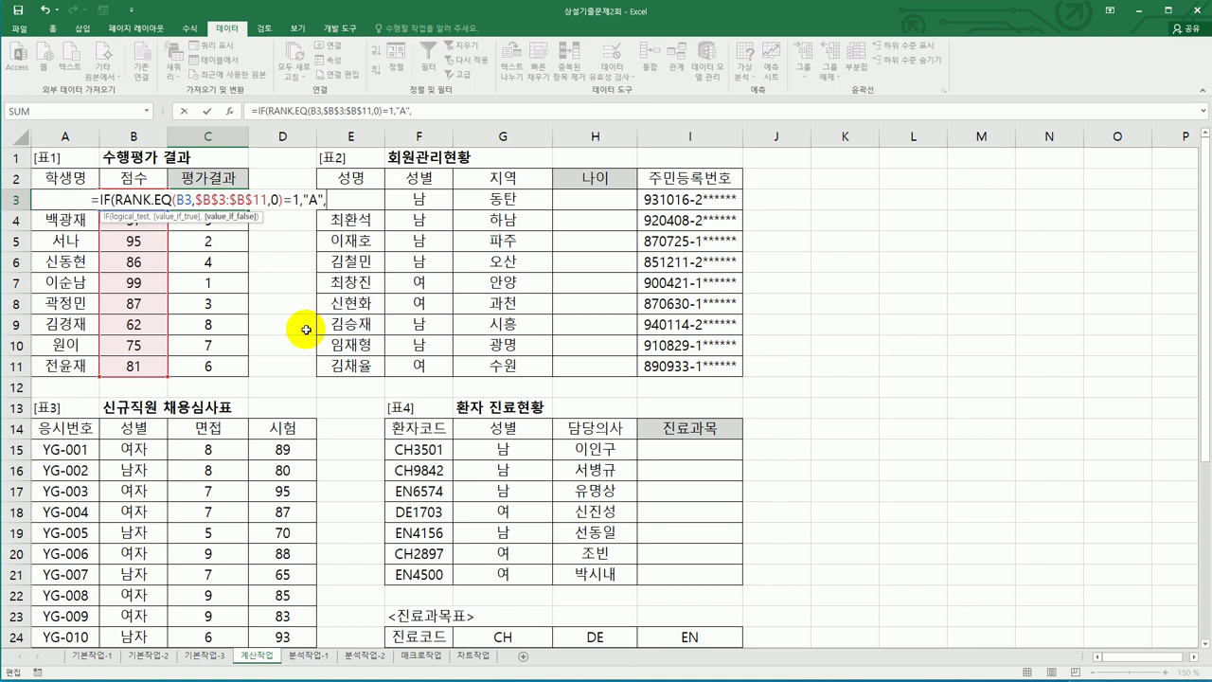
Copy the IF(RANK.EQ(B3,$B$3:$B$11,0)=1,"A", part of C3's formula and insert it as the value_if_false argument
left_click_drag(97, 201, 341, 201)
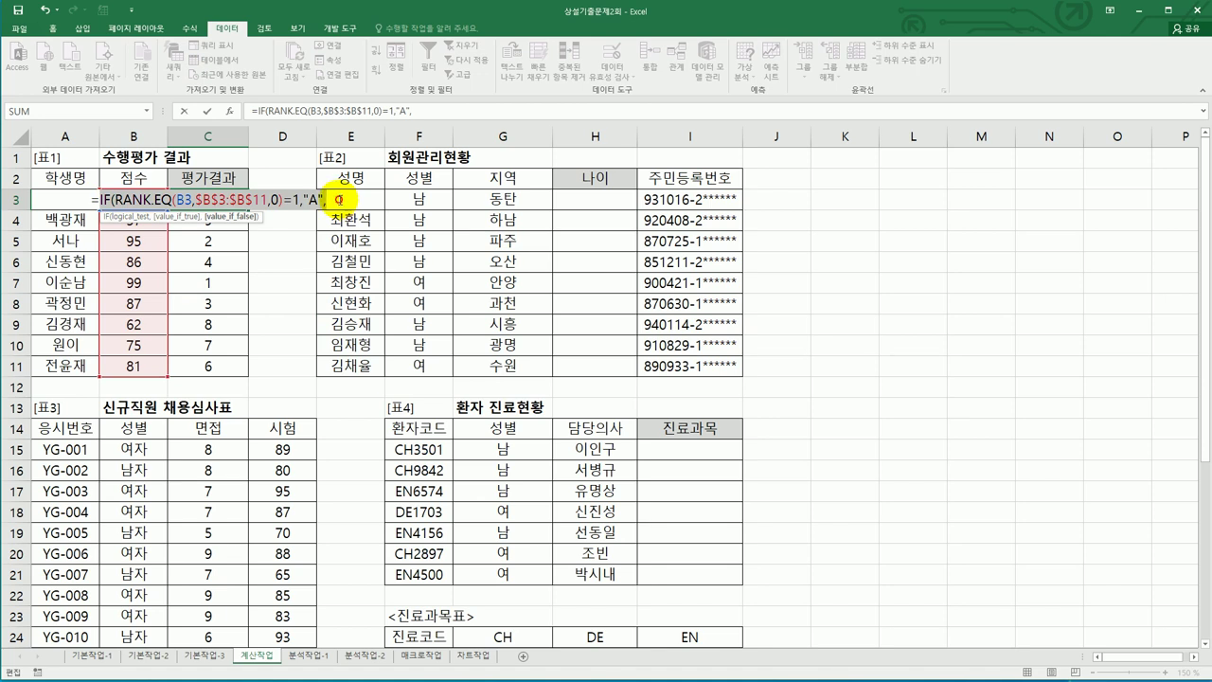
key("ctrl+c")
key("Right")
key("ctrl+v")
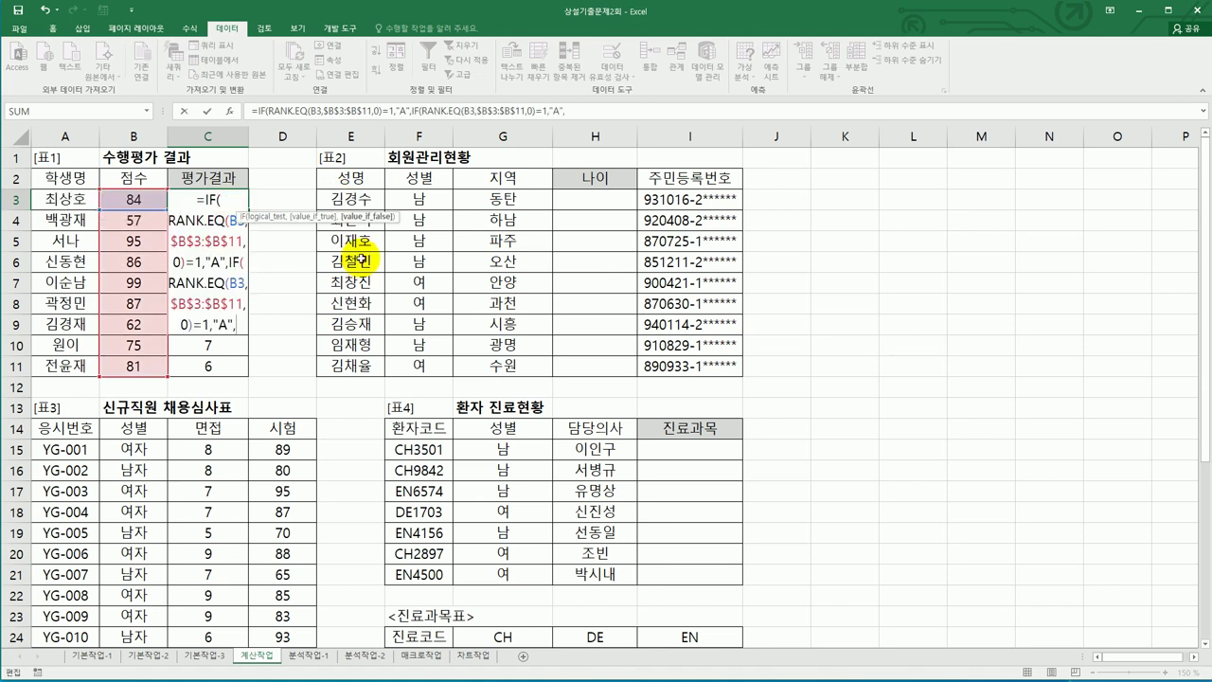
Change the second IF's condition in C3 to test for a rank of <=3
left_click(558, 111)
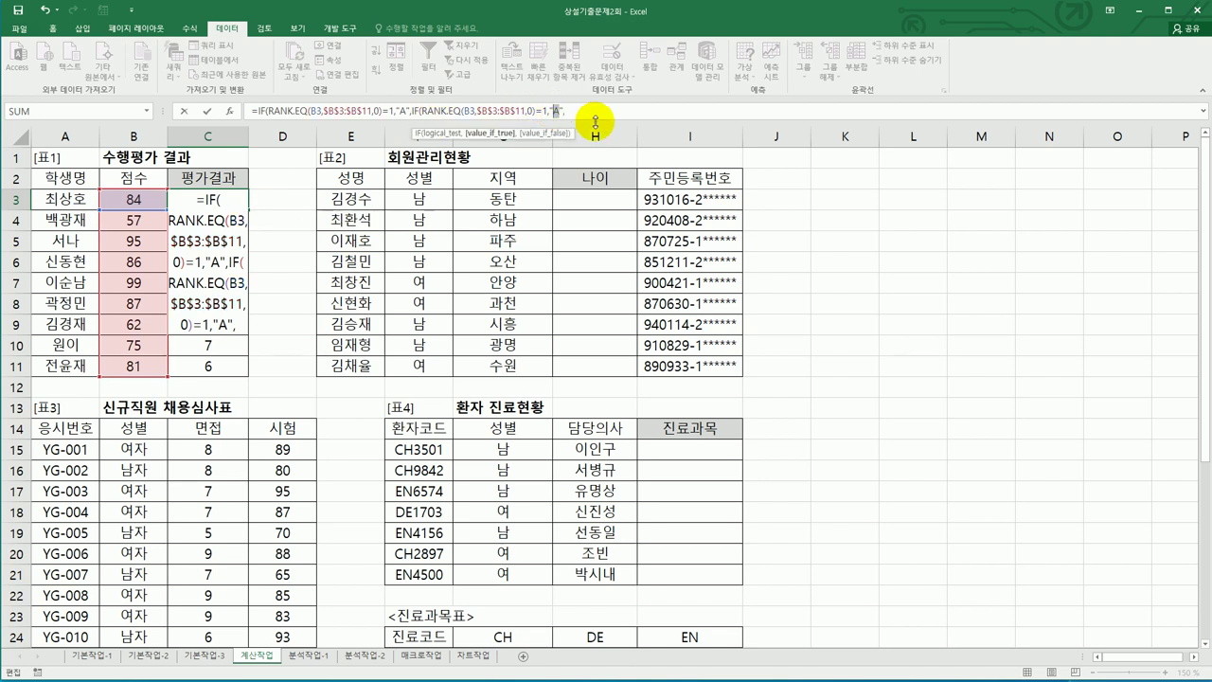
left_click(226, 325)
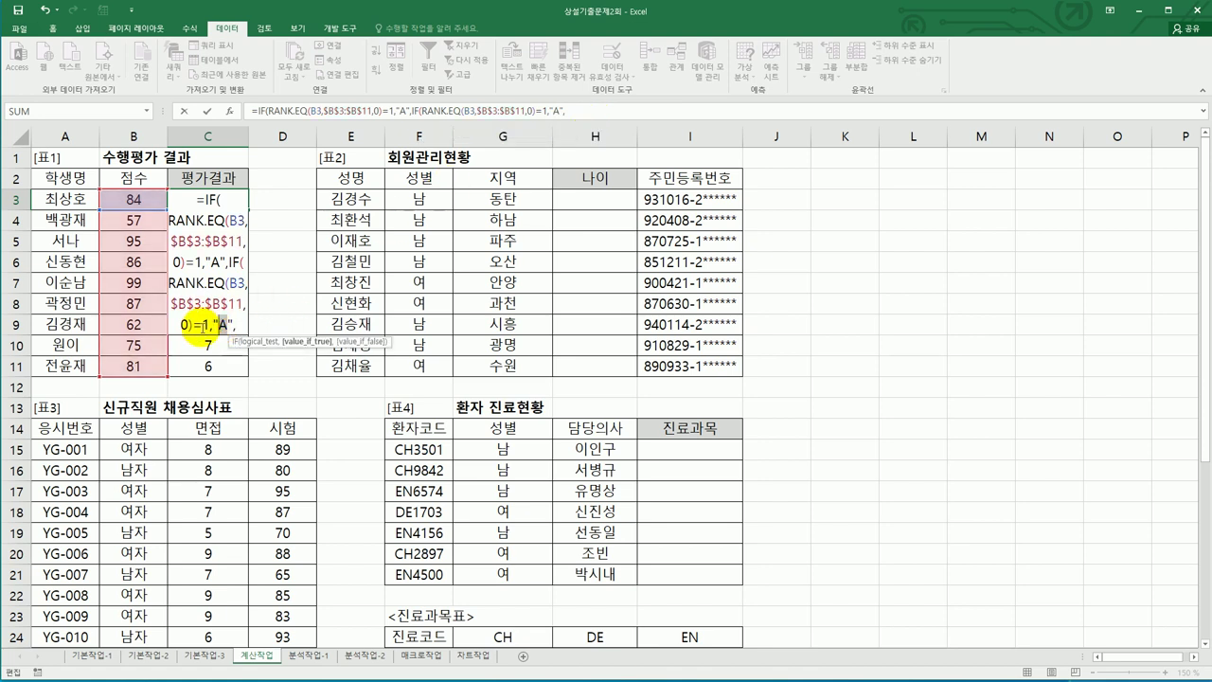
left_click(215, 331)
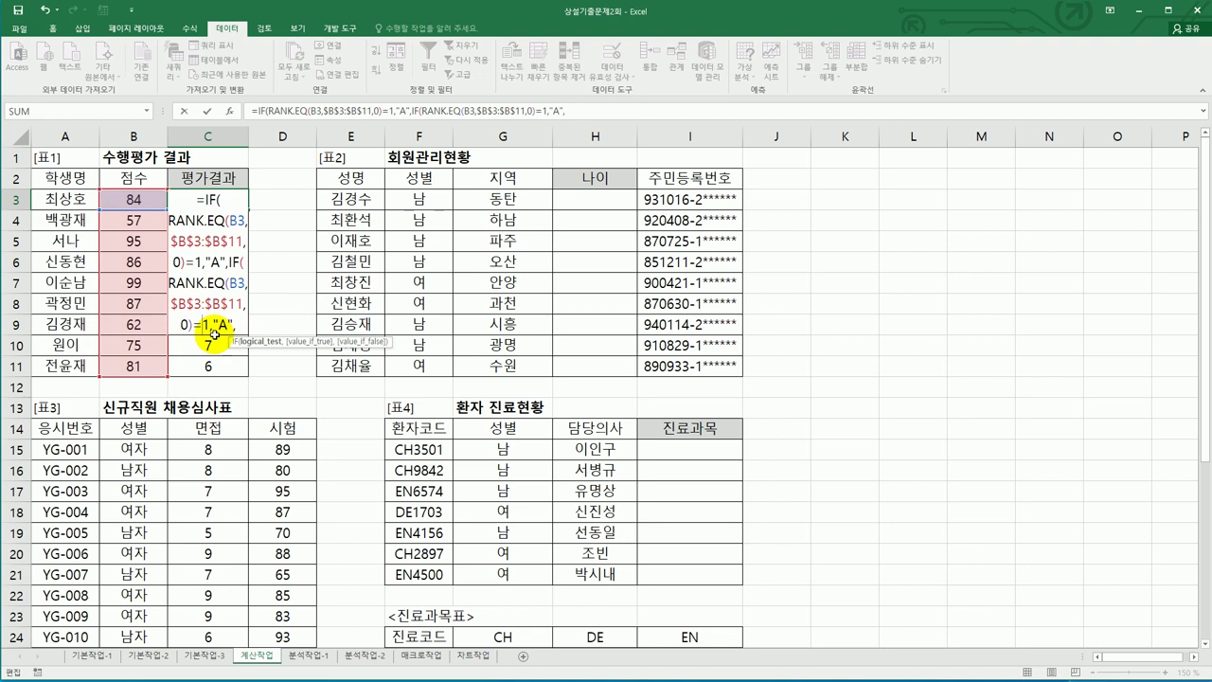
left_click(535, 111)
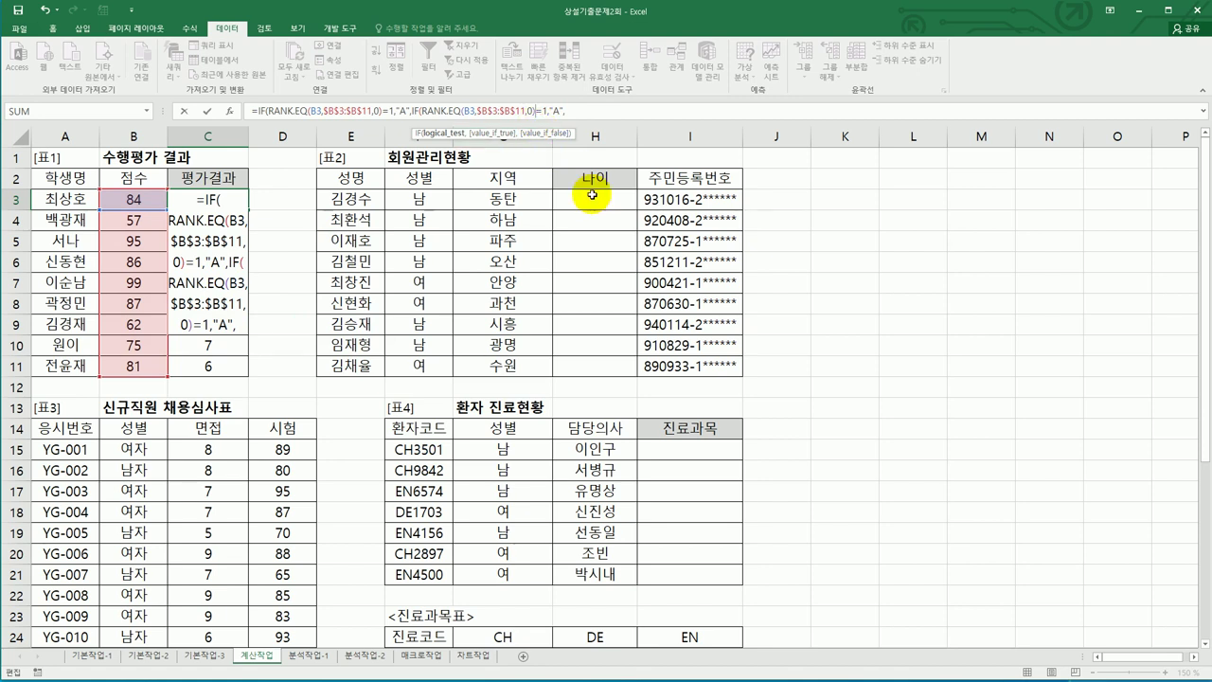
type("<=3")
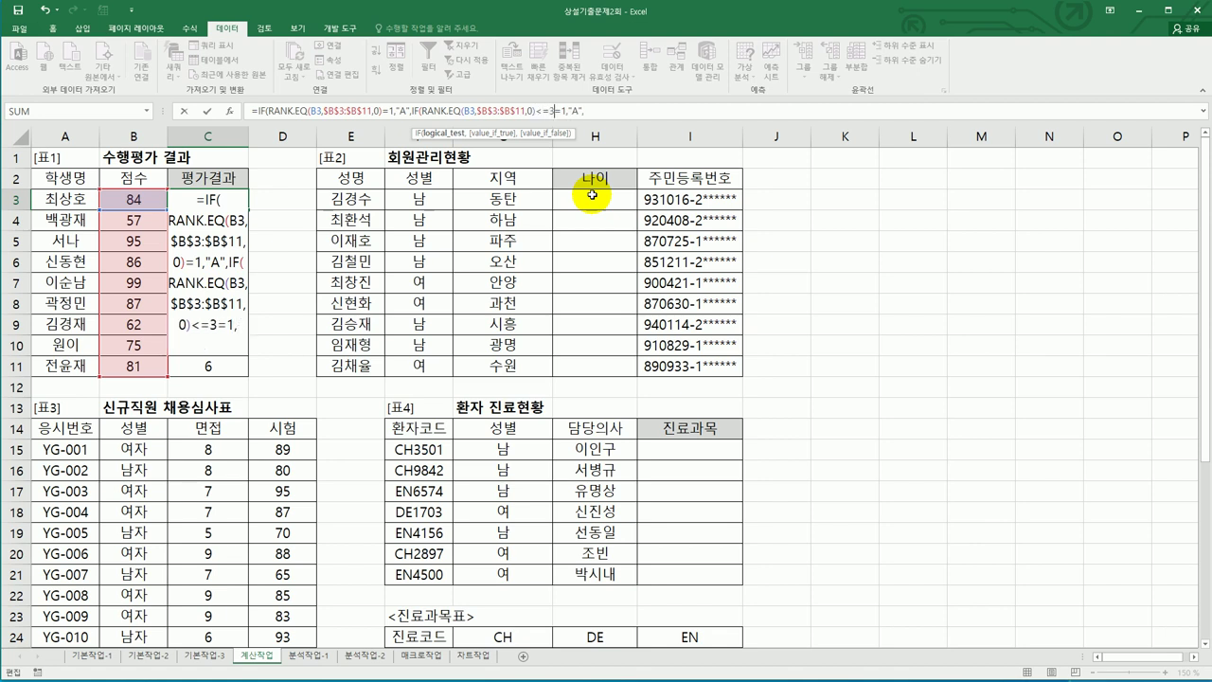
key("Delete")
key("Delete")
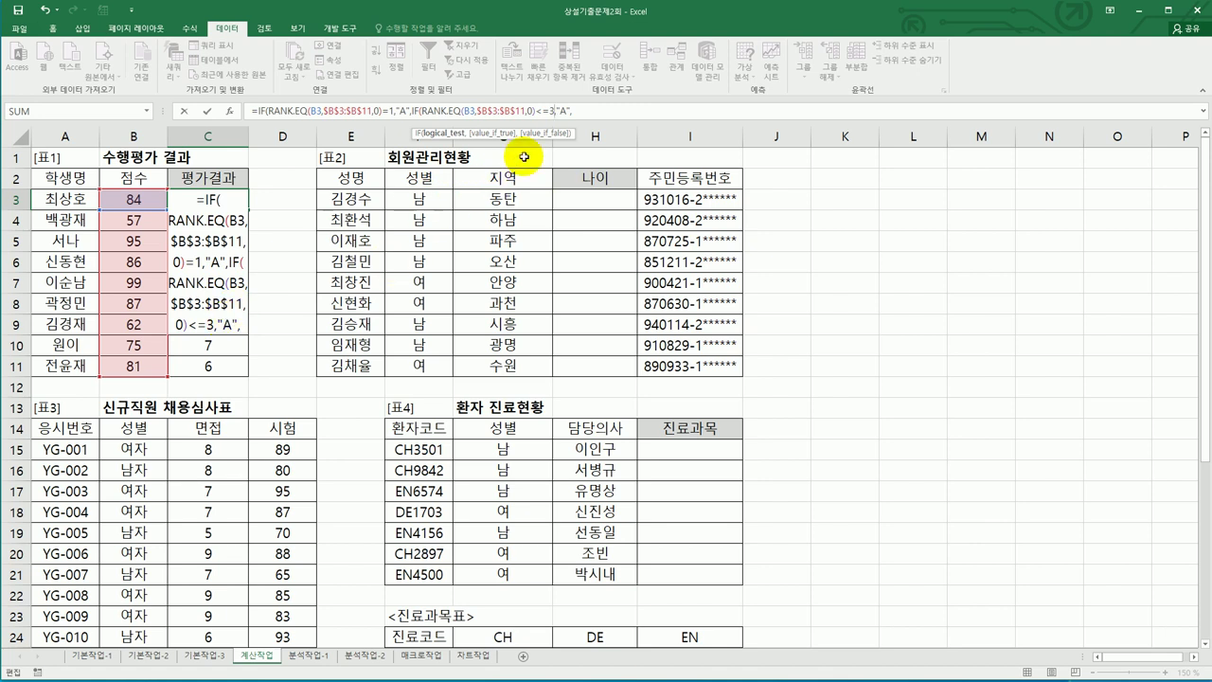
Set the second IF to return "B" and place the cursor at the end of C3's formula
left_click(556, 112)
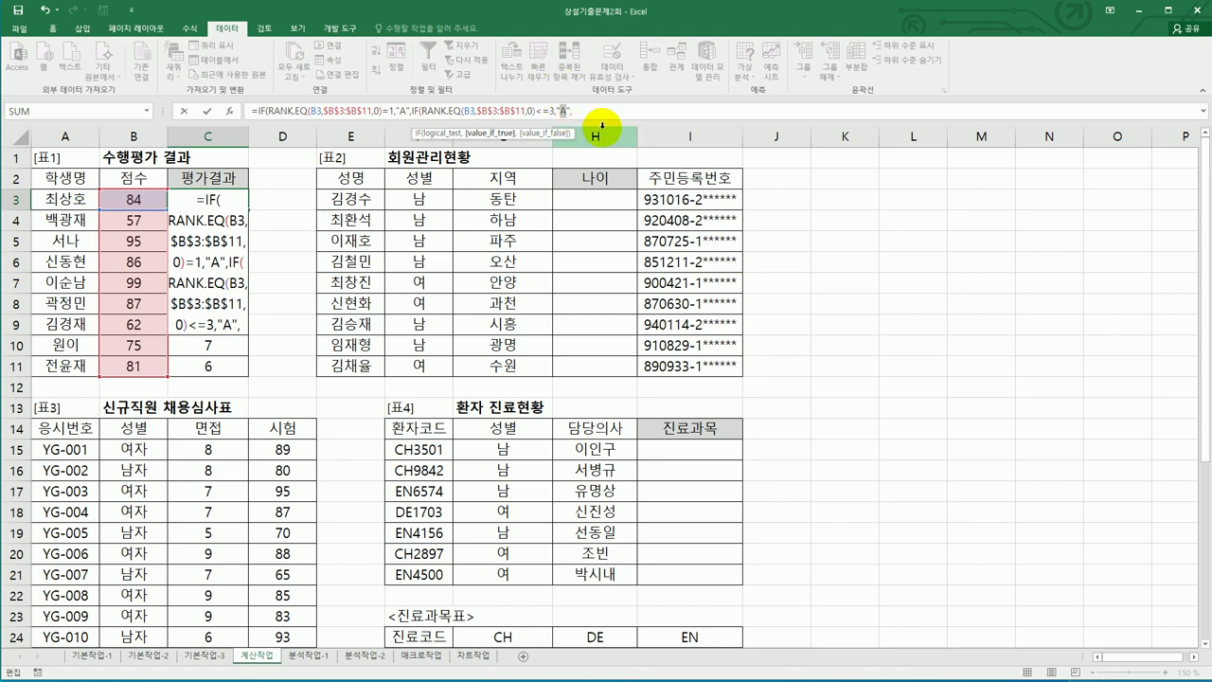
type("ㅠ")
key("BackSpace")
type("B")
key("Right")
key("Right")
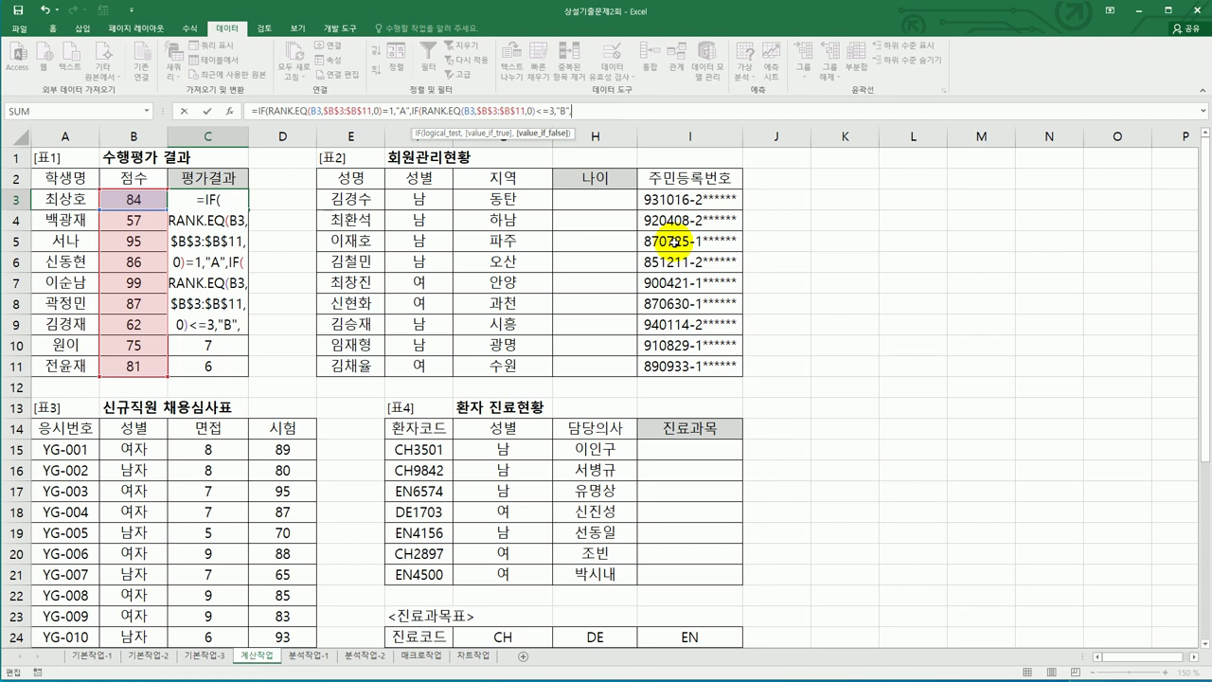
Nest a third copy of the IF test in C3's formula, with the condition <=7 and the result "C"
key("ctrl+v")
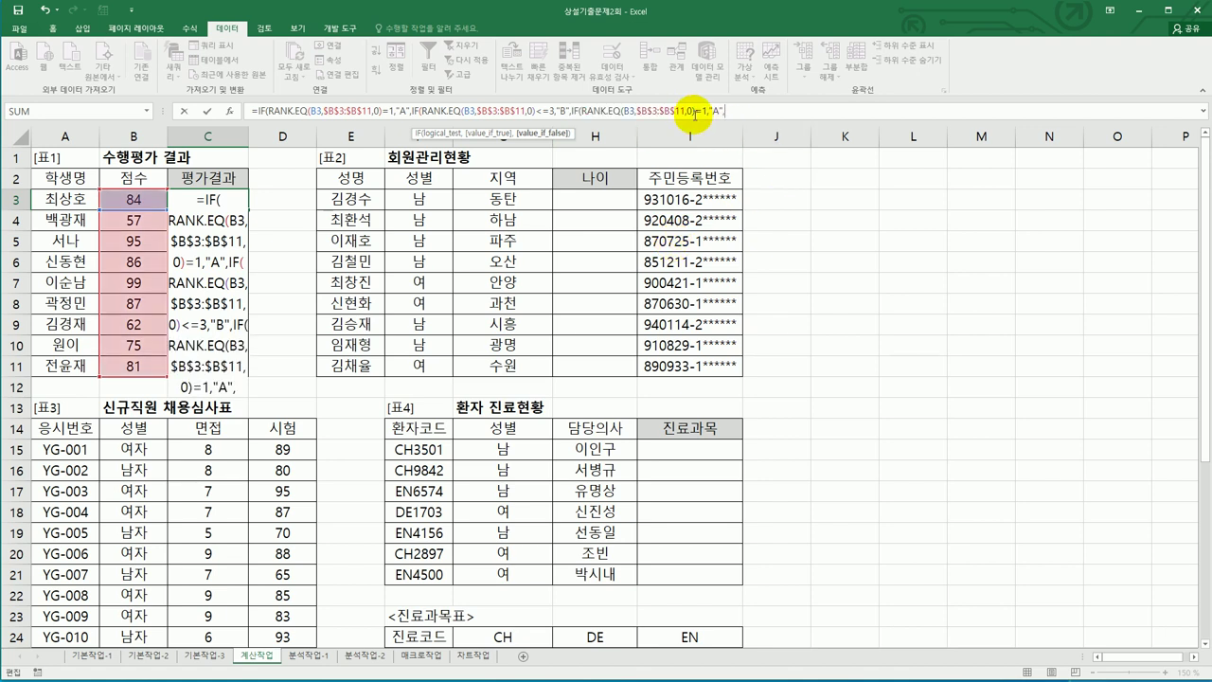
type(",0)")
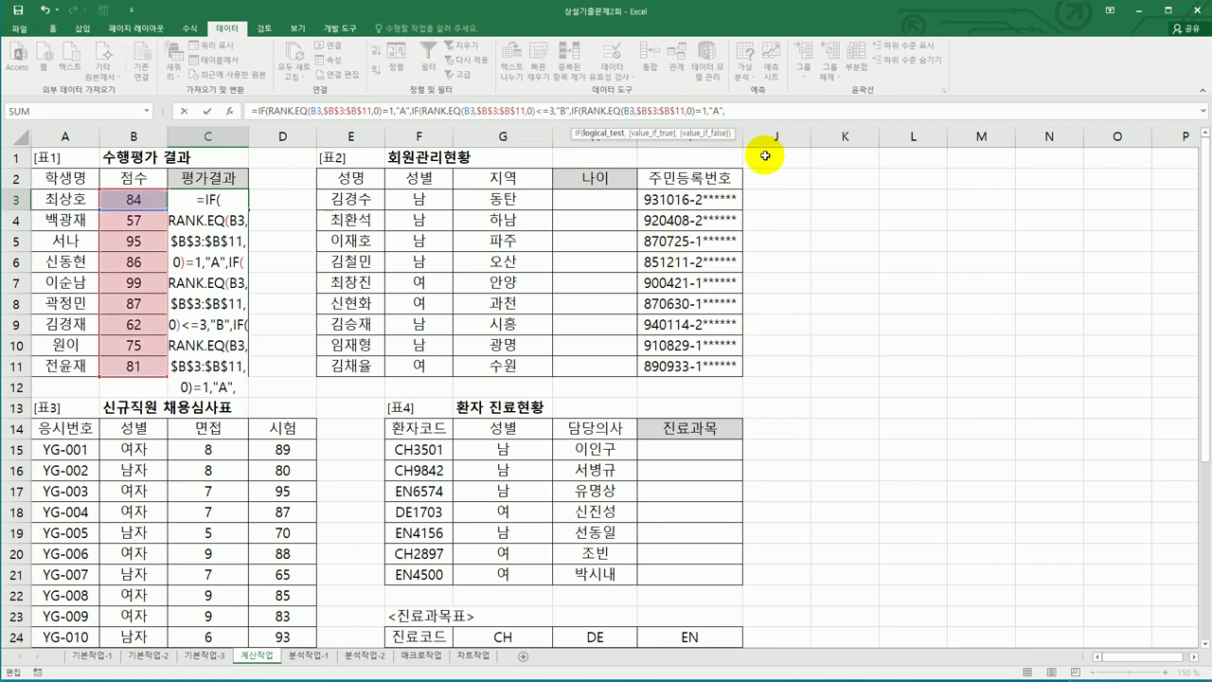
type("<")
type("7")
key("Delete")
key("Delete")
key("Left")
type("=")
left_click(721, 110)
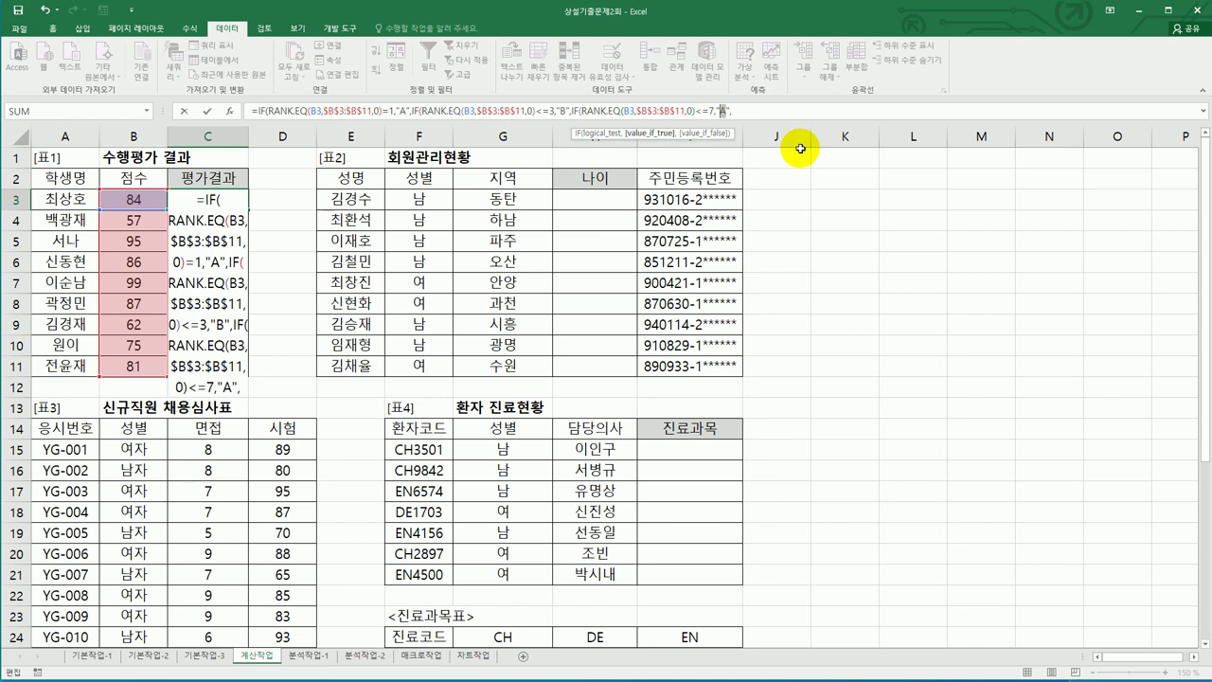
type("C")
left_click(772, 118)
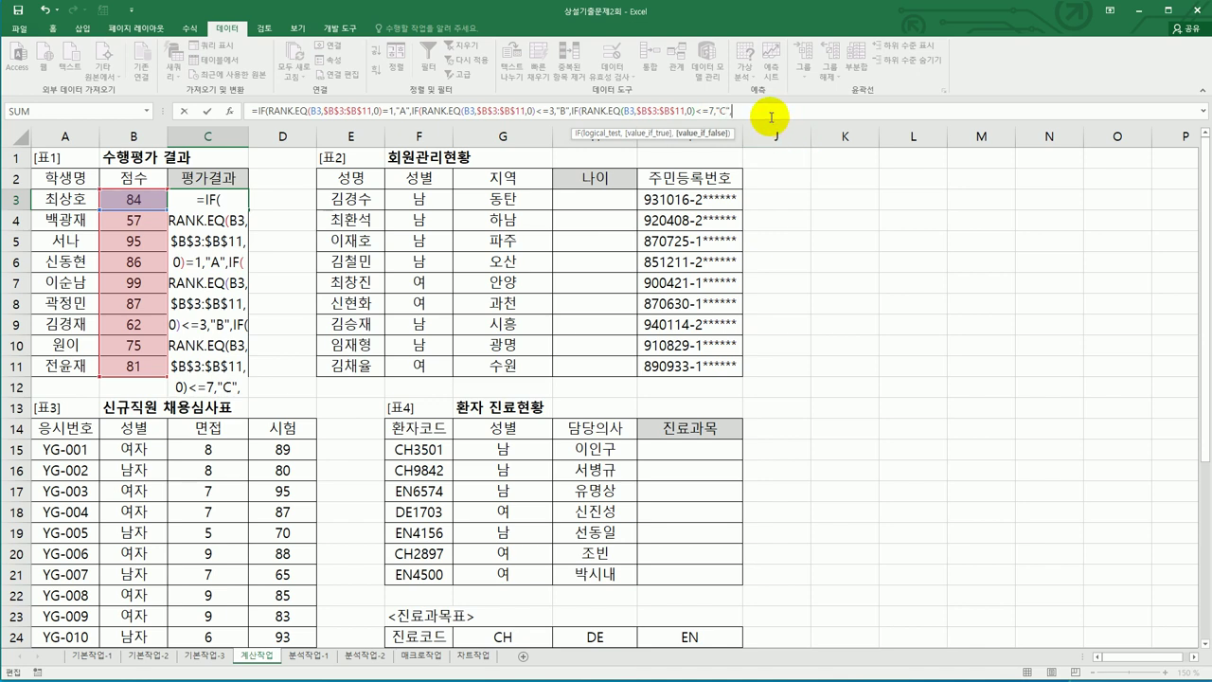
Return "재시험" for all other ranks, close the three nested IFs, and fill the formula down through C11
type("\"재시험\"")
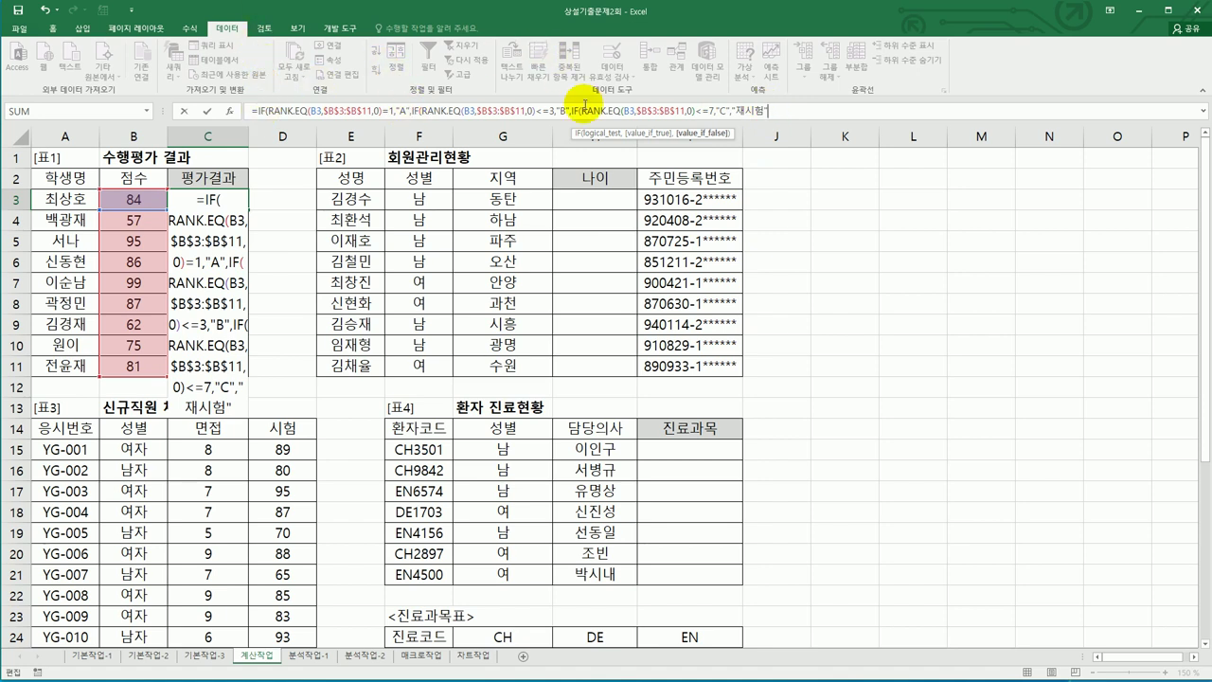
type(")))")
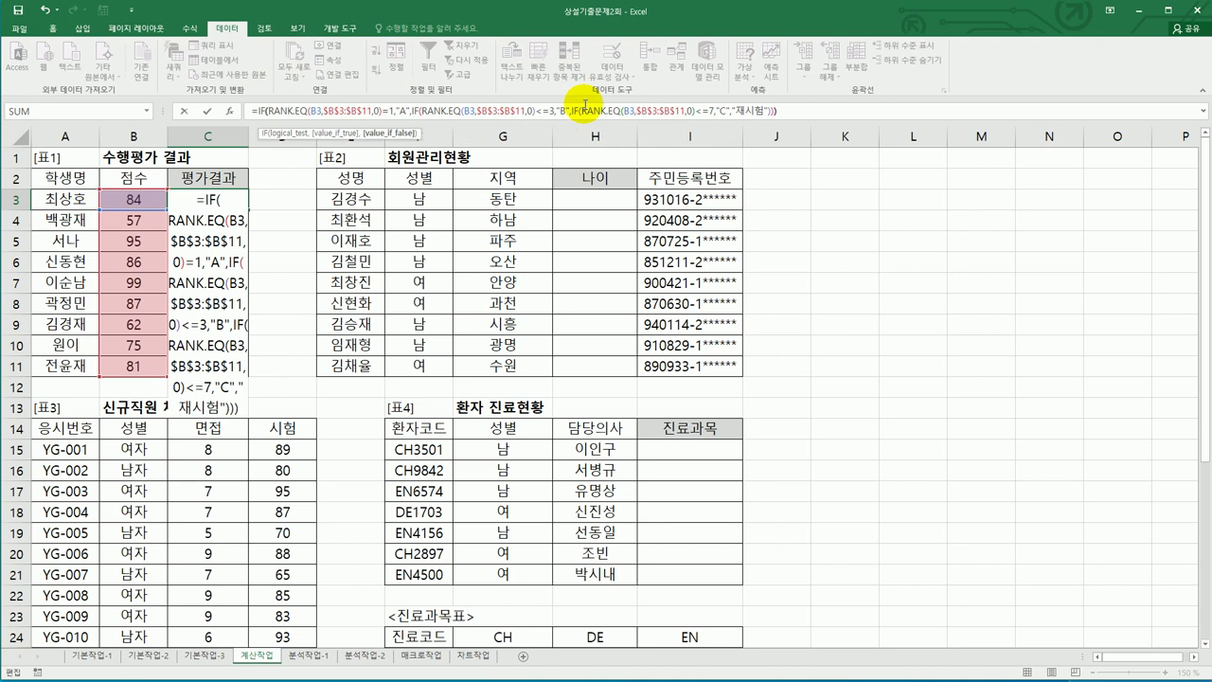
key("Return")
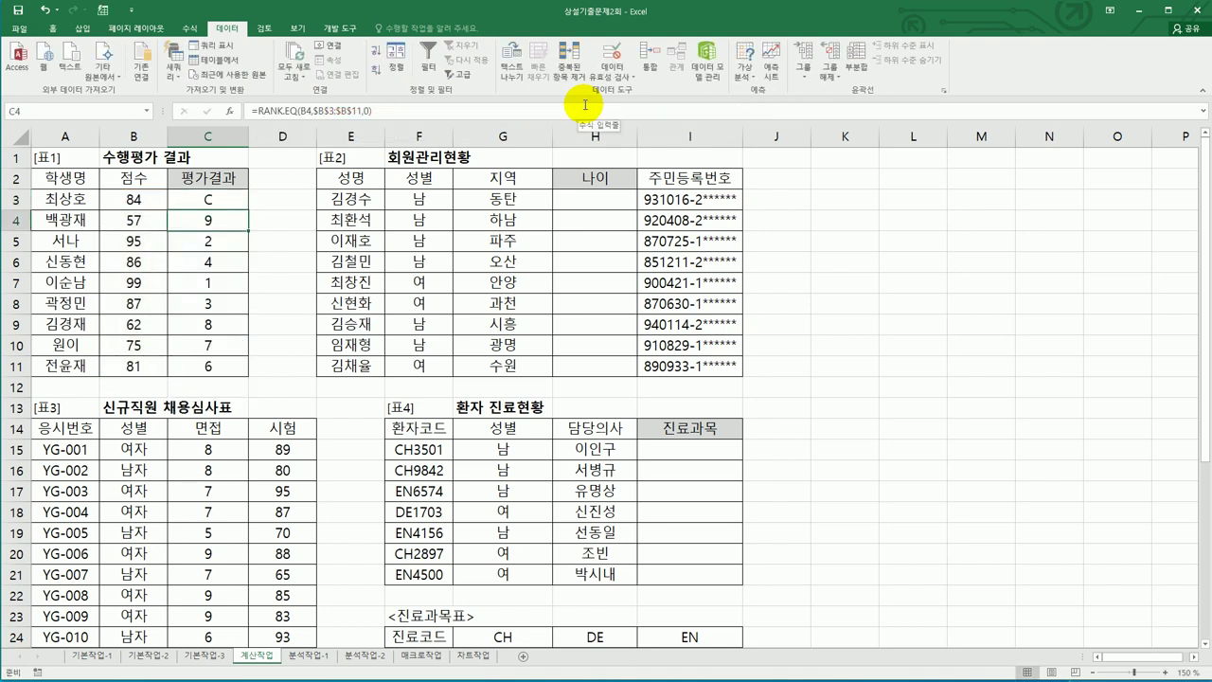
left_click(227, 200)
left_click_drag(248, 209, 240, 378)
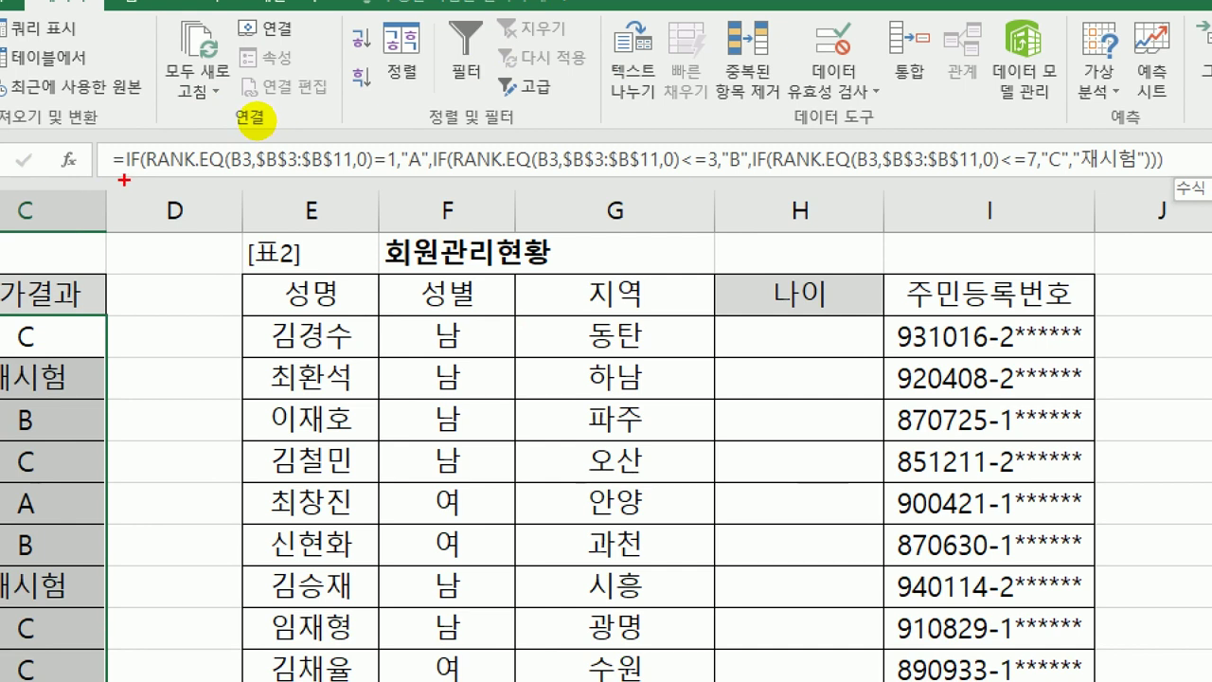
Review C3's nested IF formula, tracing each rank condition and the grade it returns
left_click(267, 122)
left_click_drag(133, 180, 393, 173)
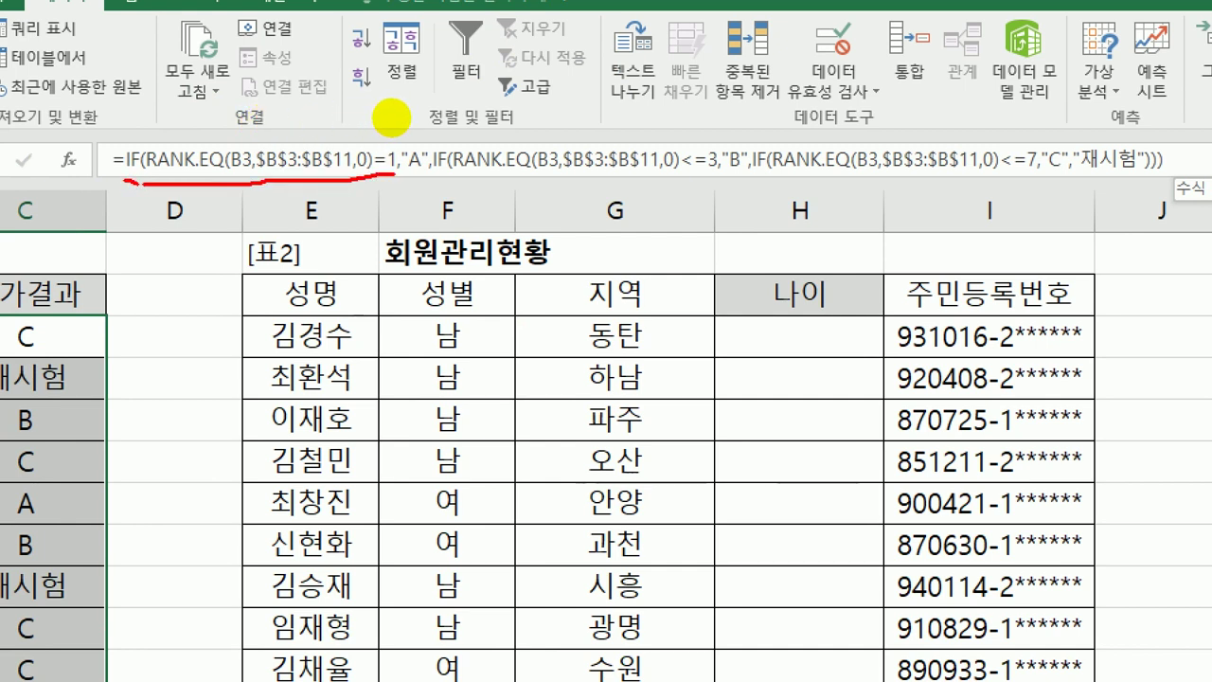
mouse_move(405, 108)
left_mouse_down()
mouse_move(445, 79)
mouse_move(393, 227)
left_mouse_up()
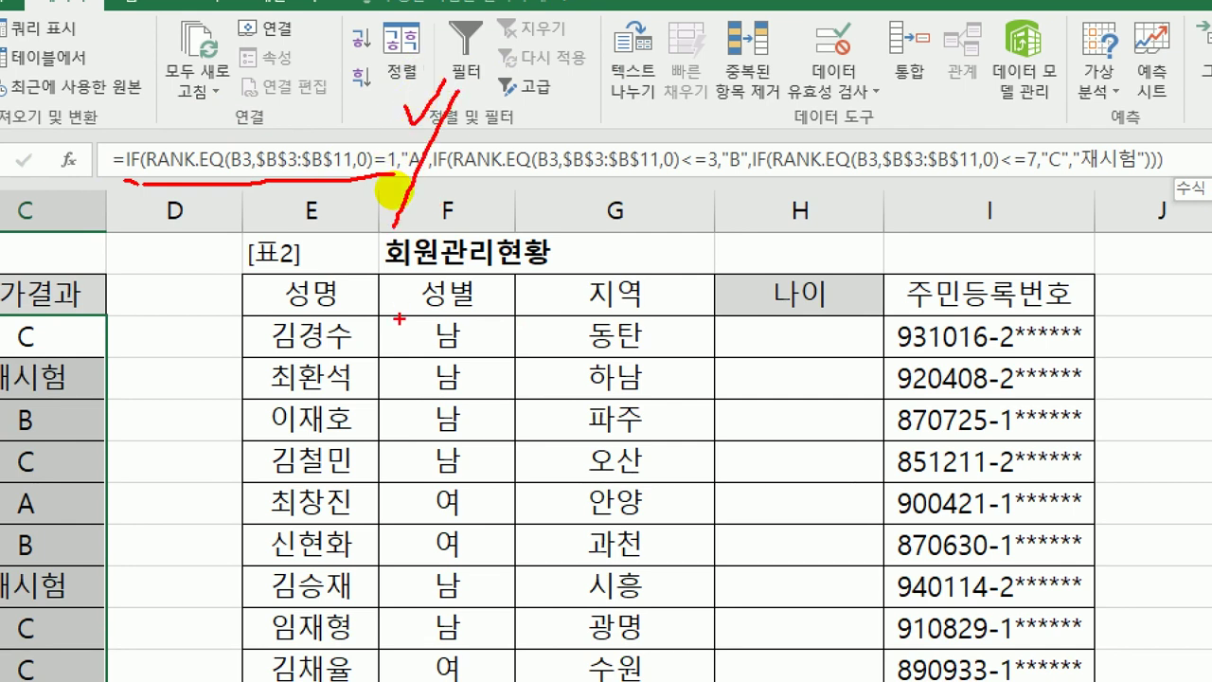
left_click_drag(440, 194, 712, 192)
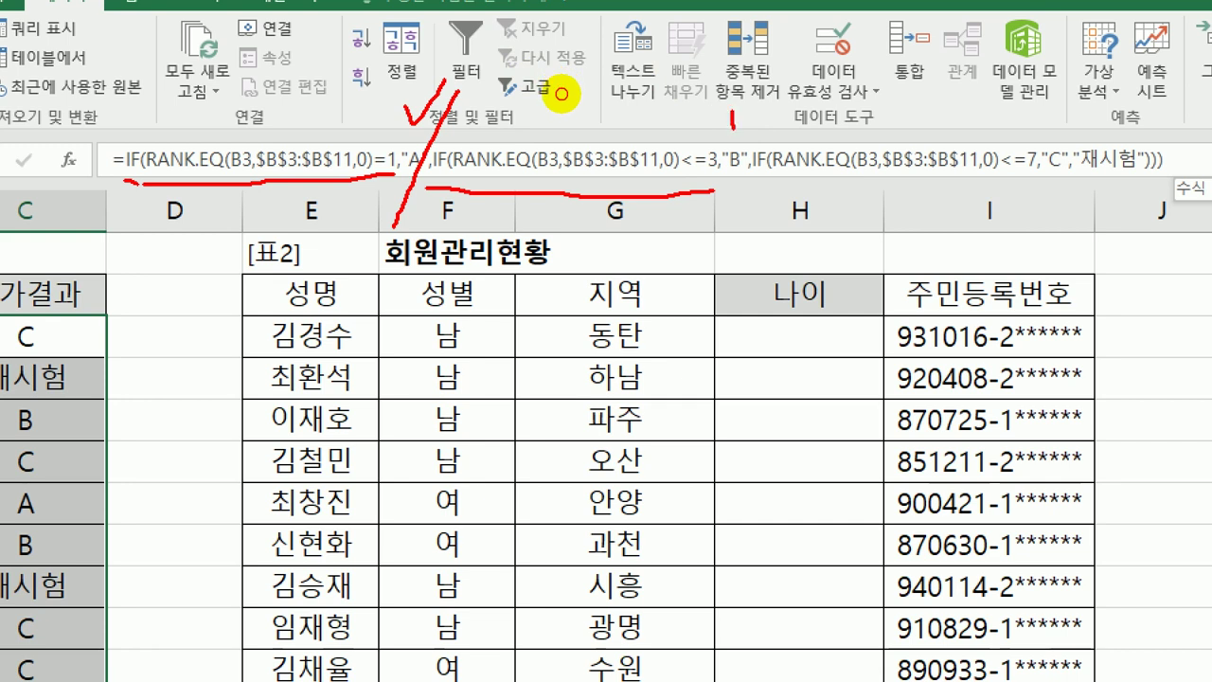
left_click_drag(731, 116, 757, 107)
left_click_drag(792, 106, 724, 229)
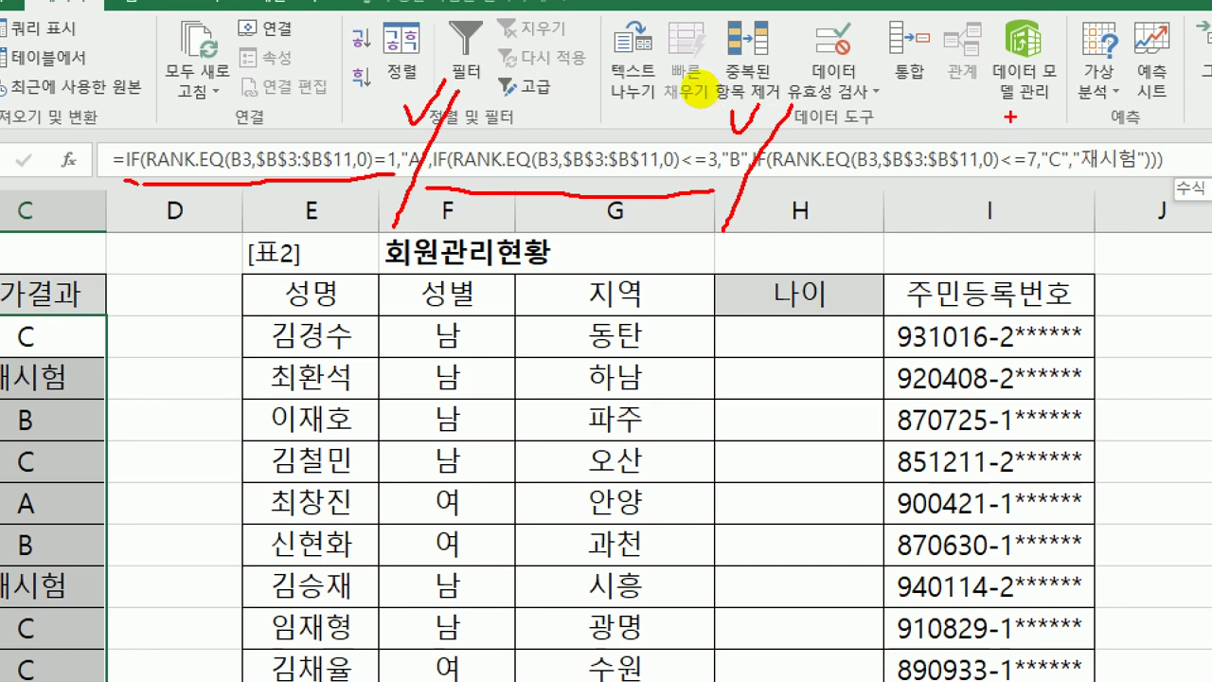
left_click_drag(1014, 144, 1044, 93)
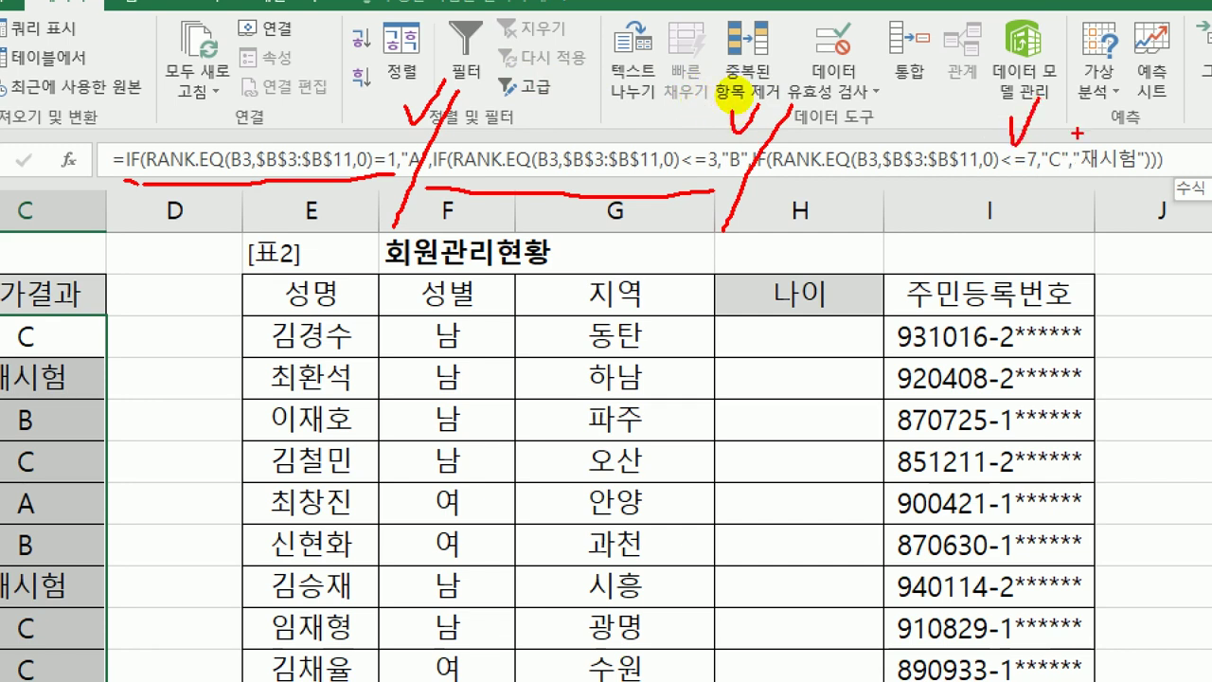
mouse_move(1080, 126)
left_mouse_down()
mouse_move(1095, 149)
mouse_move(1121, 107)
left_mouse_up()
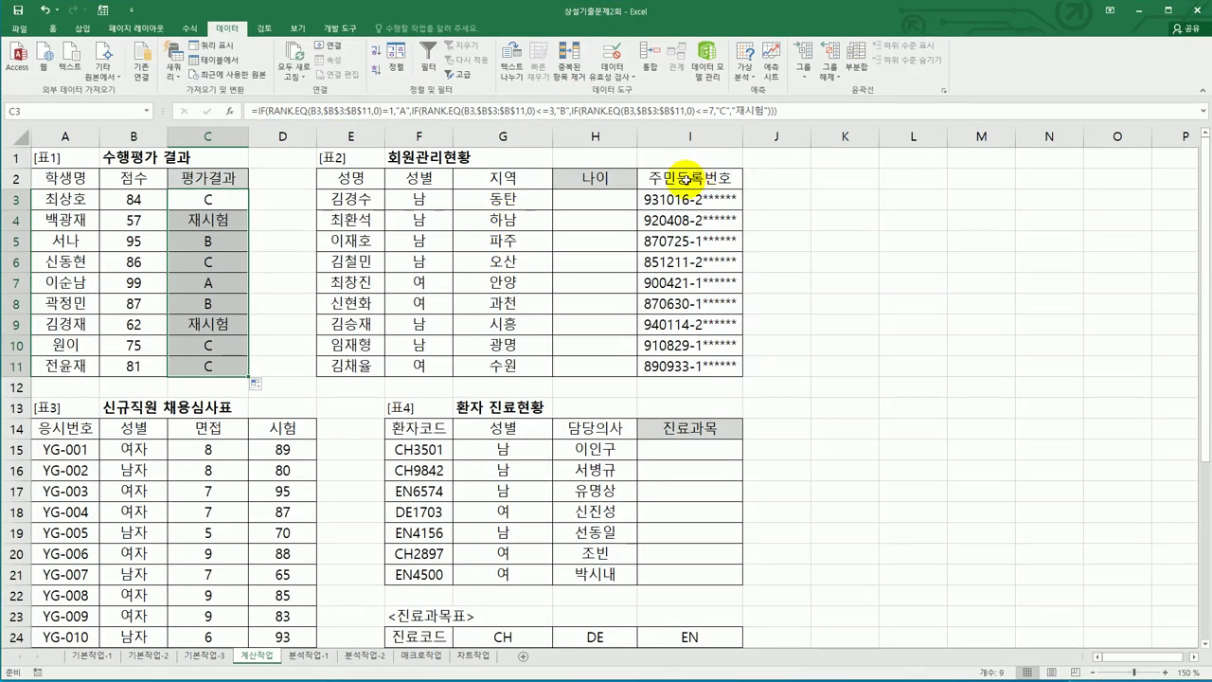
Enter =TODAY() in H3, the first 나이 cell of 표2
left_click(800, 336)
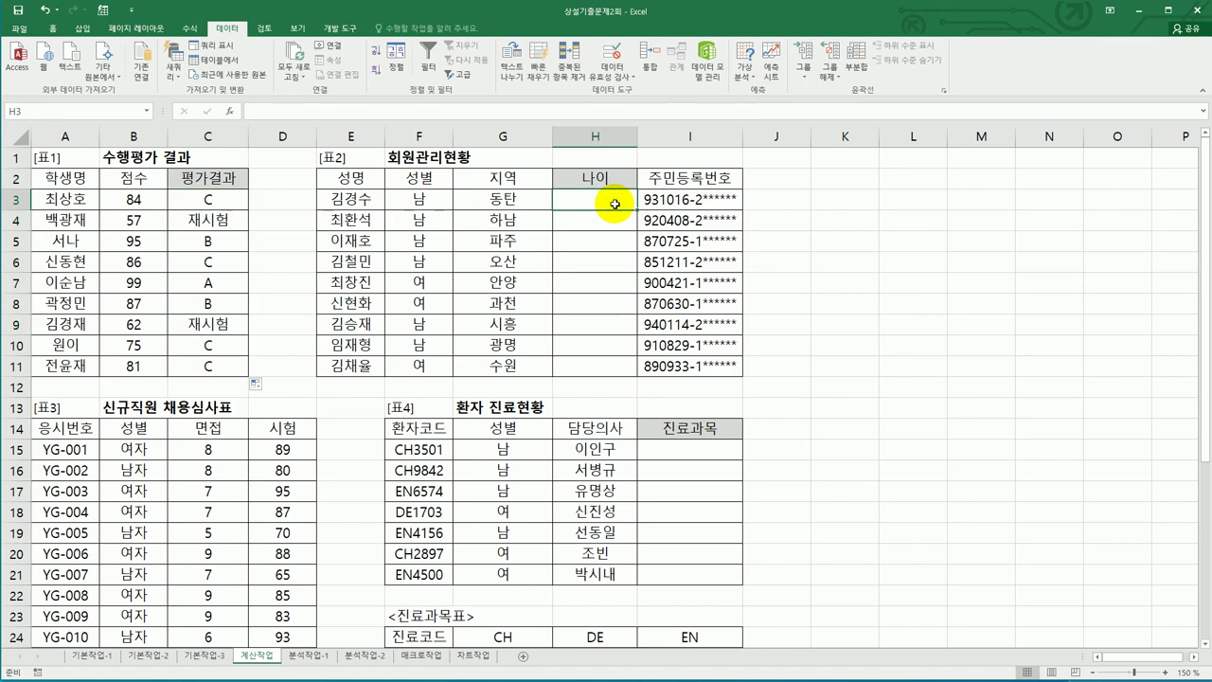
left_click_drag(696, 199, 702, 370)
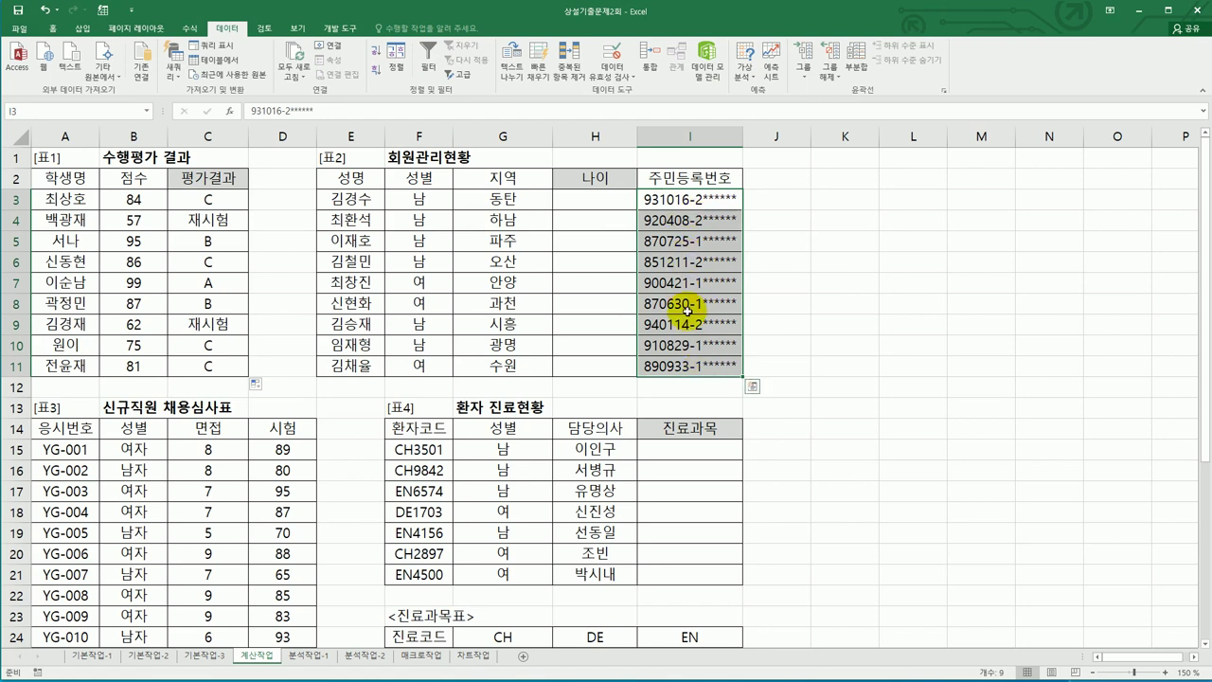
left_click(599, 201)
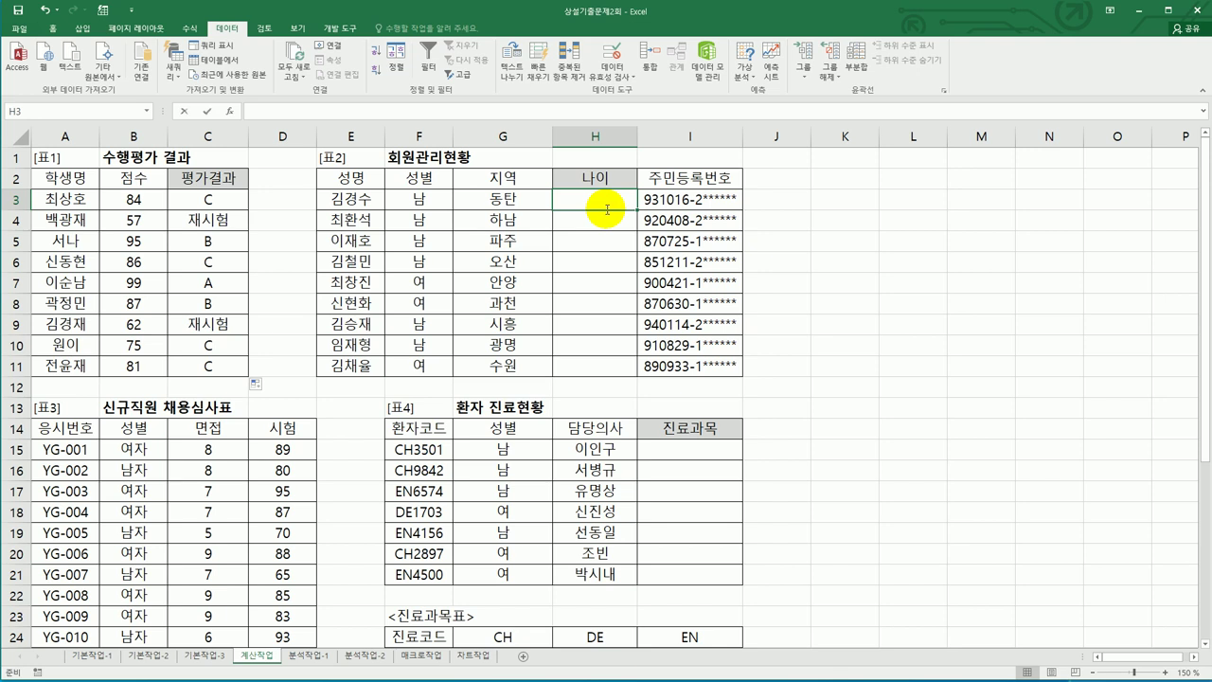
type("=")
type("ㅅ")
key("BackSpace")
type("to")
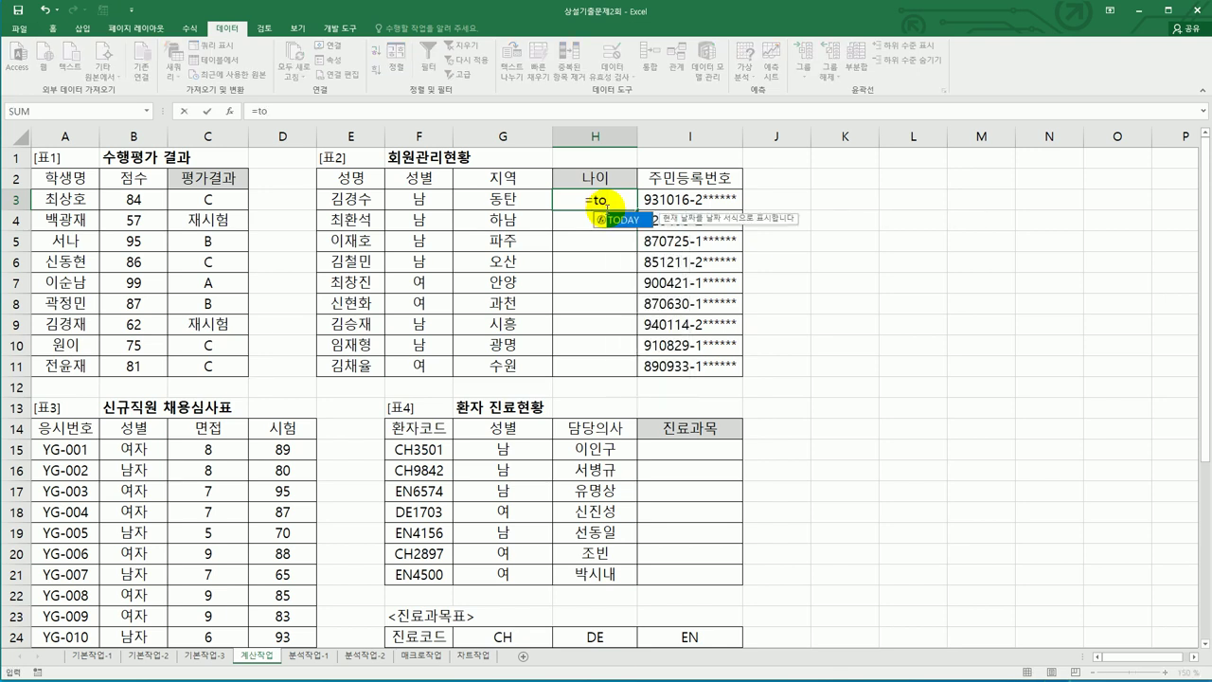
key("Tab")
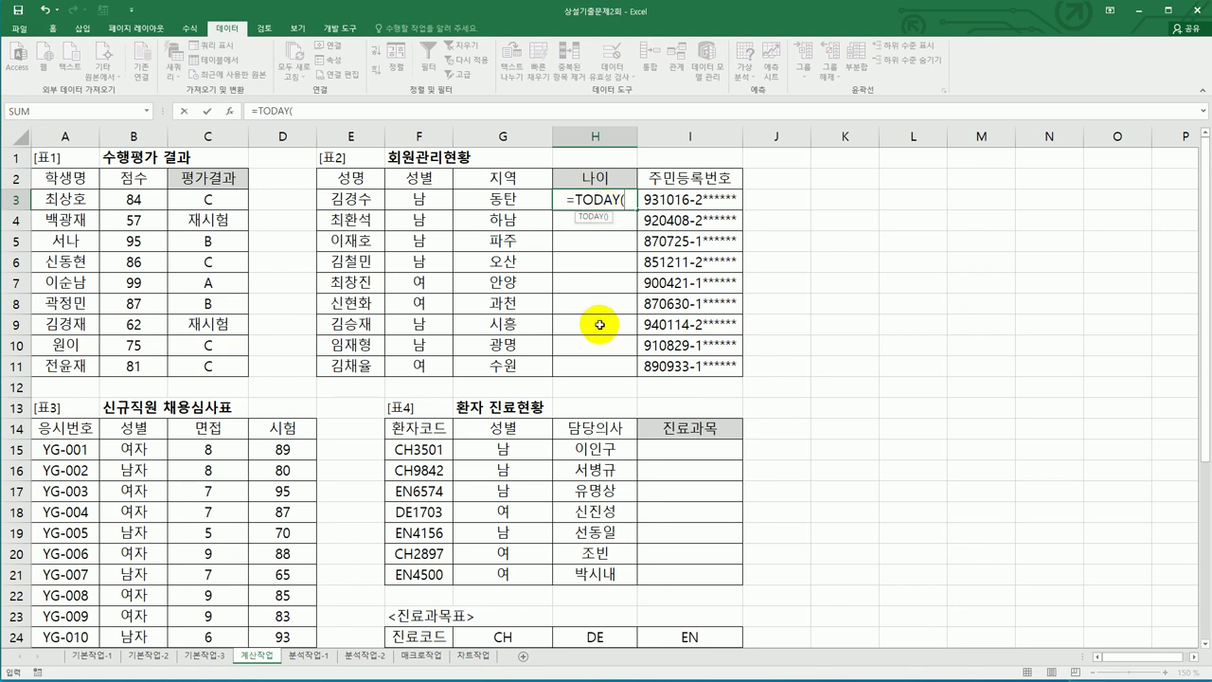
key("Return")
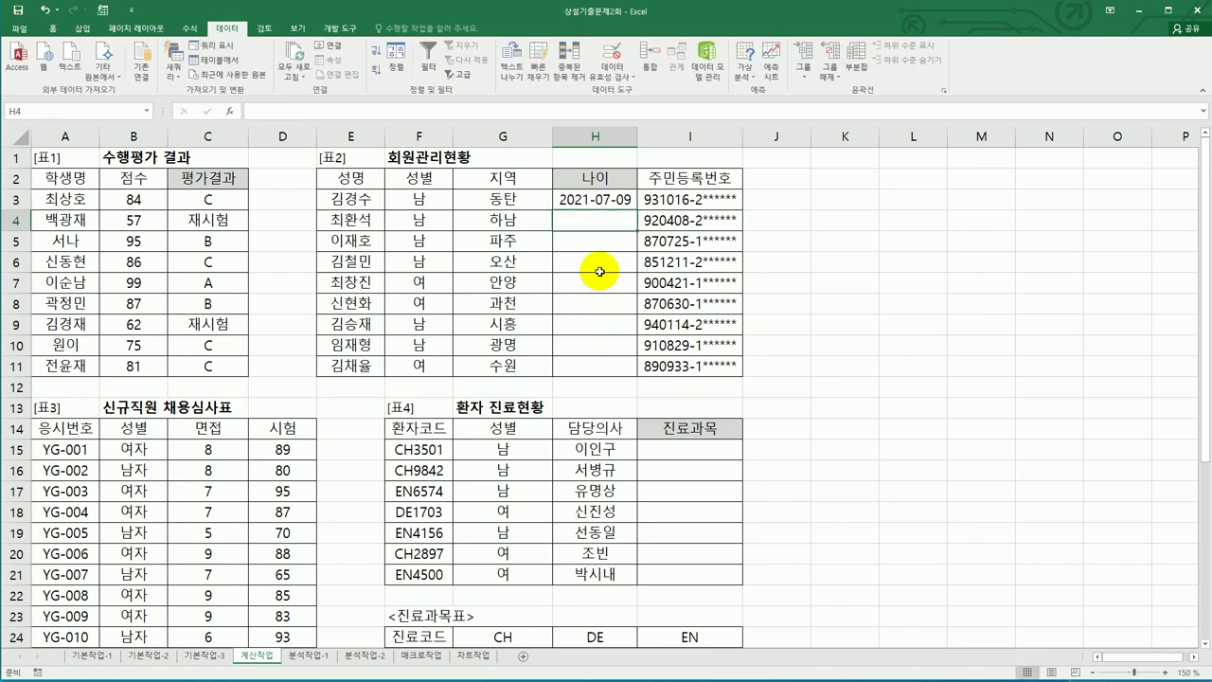
Wrap H3's TODAY() in the YEAR function so the formula reads =YEAR(TODAY())
left_click(587, 201)
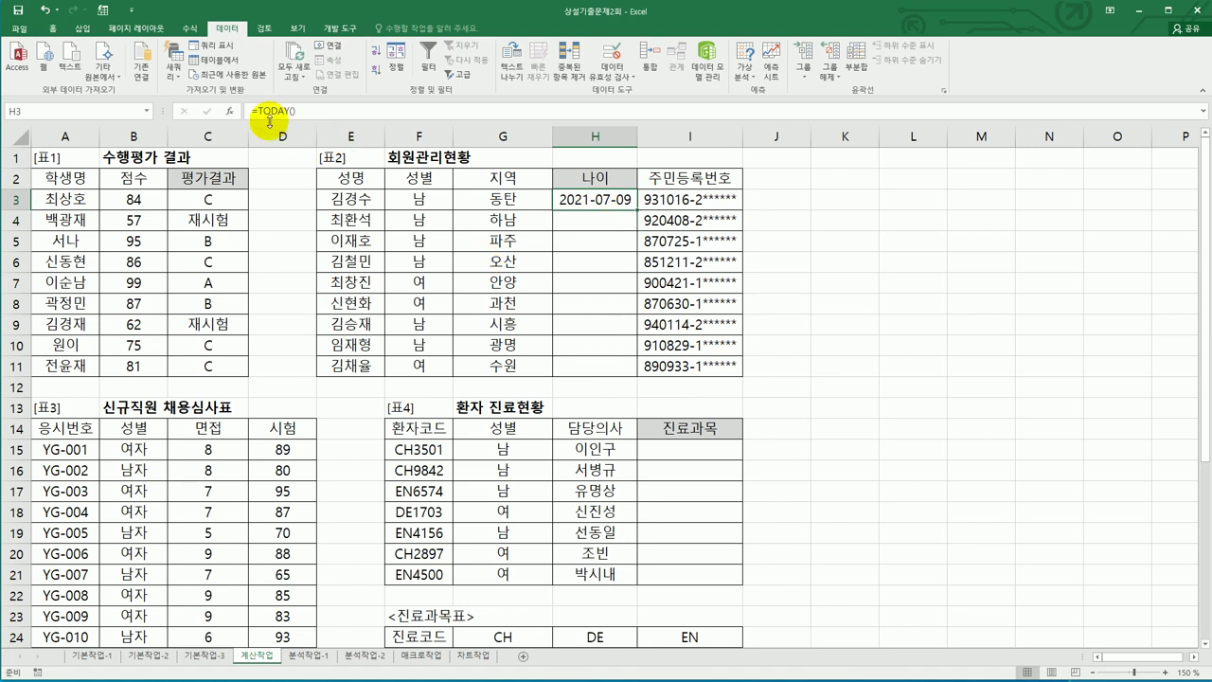
double_click(566, 197)
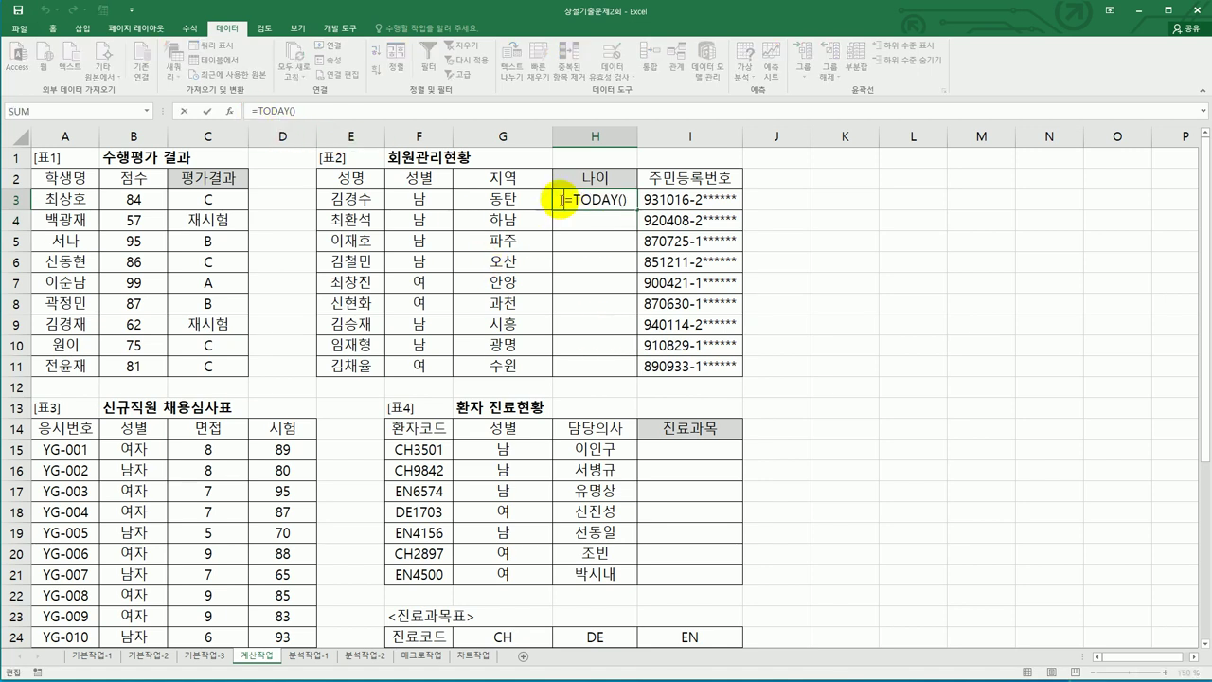
type("y")
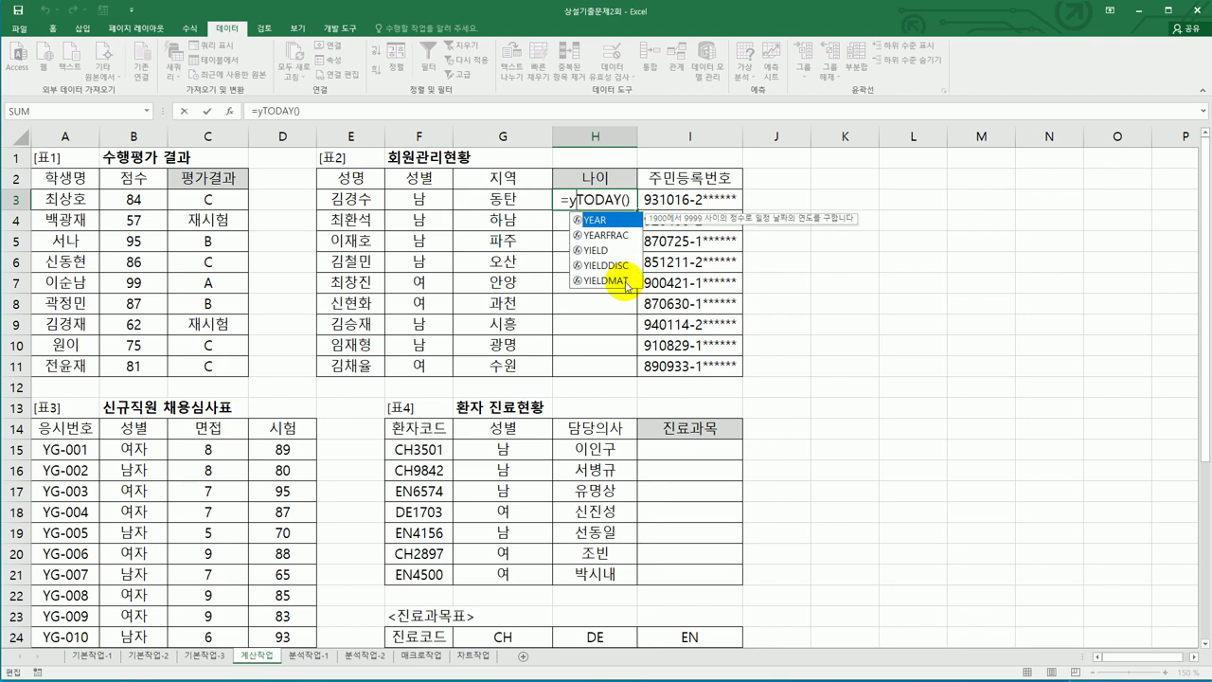
key("Tab")
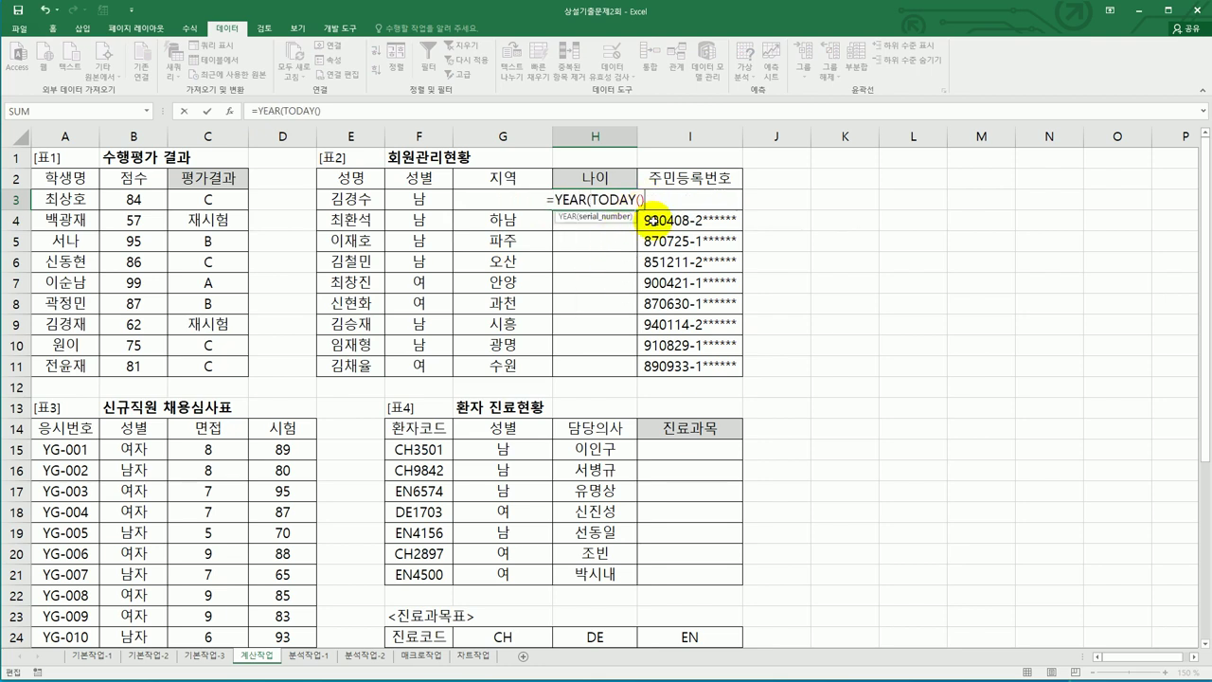
type(")")
key("ctrl+Return")
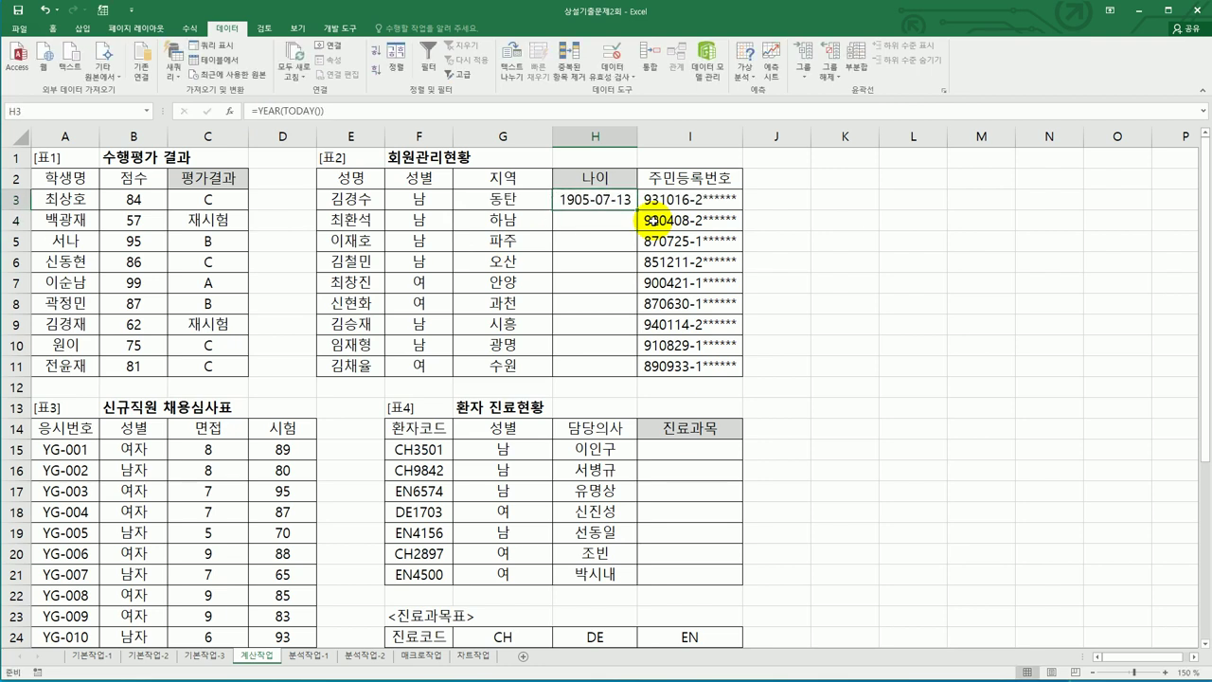
Set the number format of H3 to 일반 in the cell formatting options
right_click(589, 201)
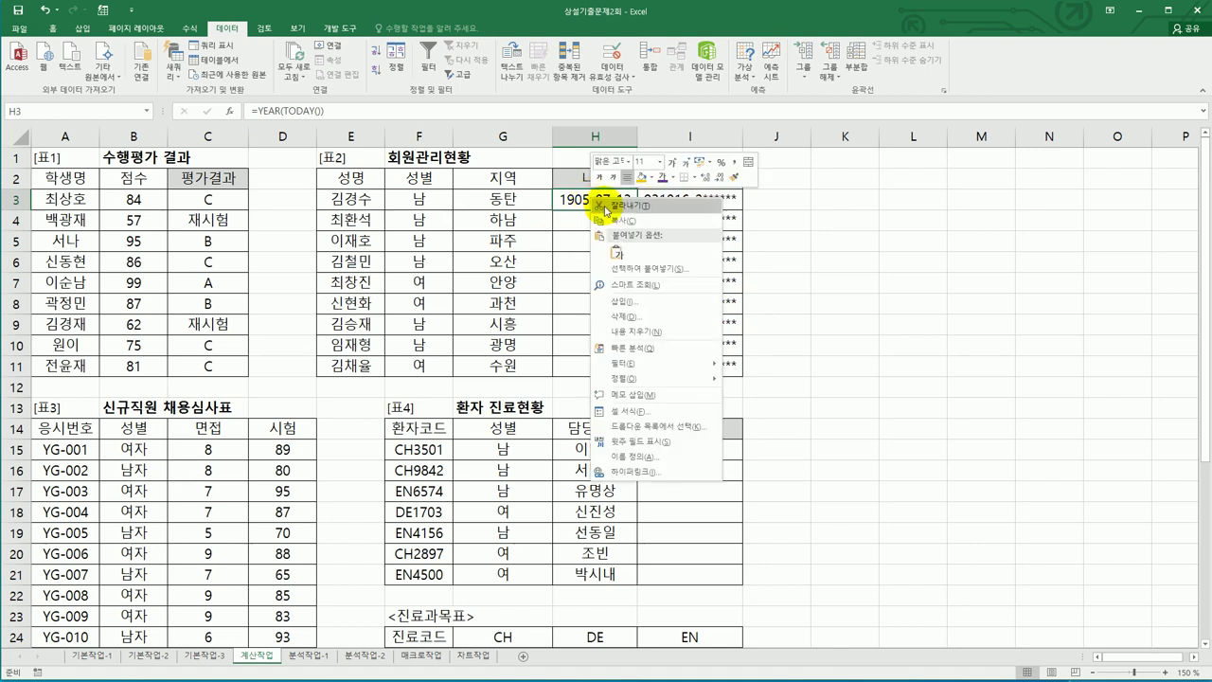
left_click(644, 411)
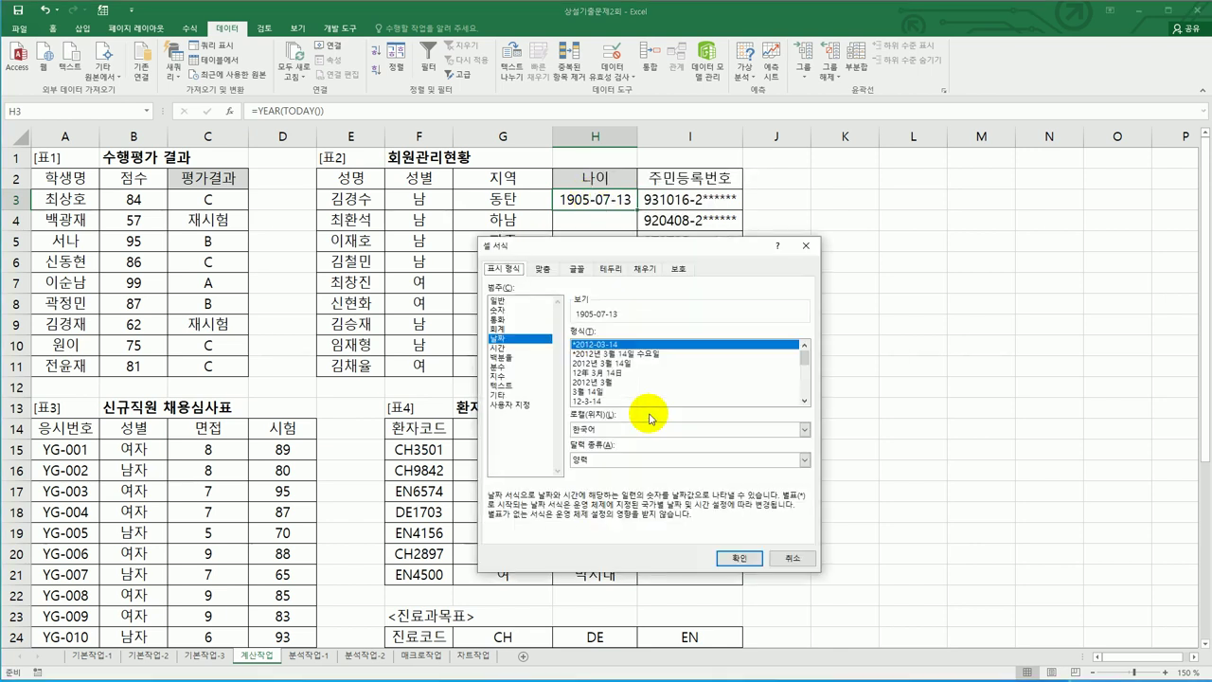
left_click(500, 300)
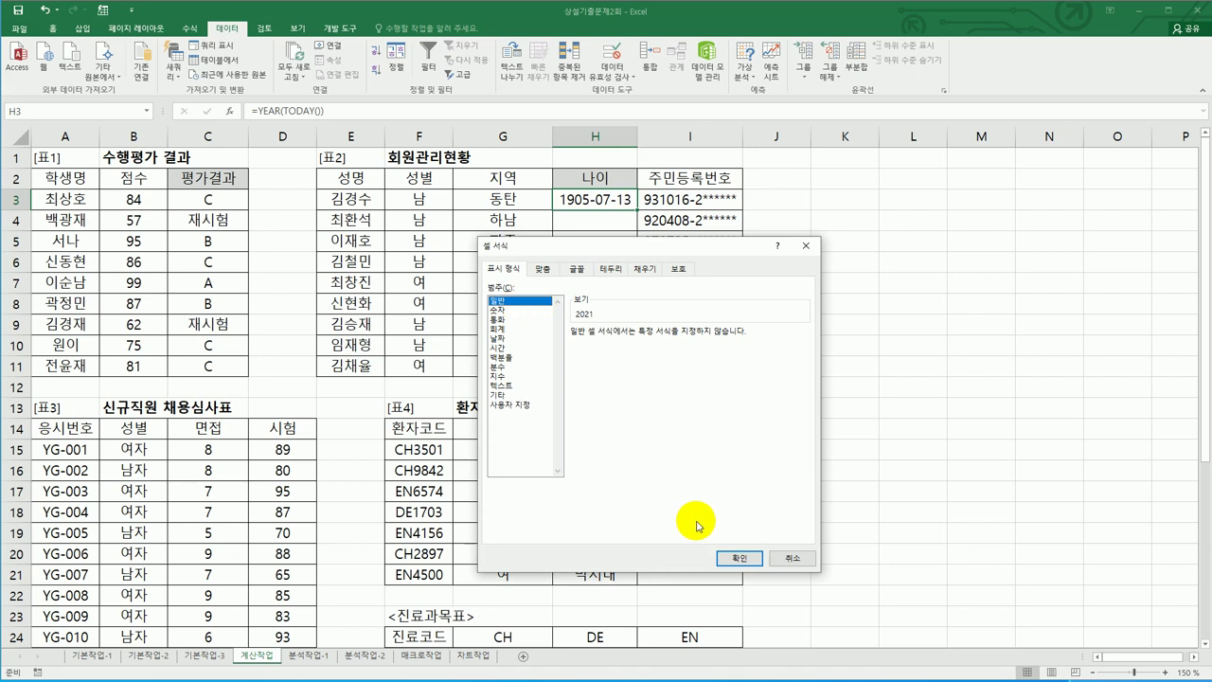
left_click(738, 561)
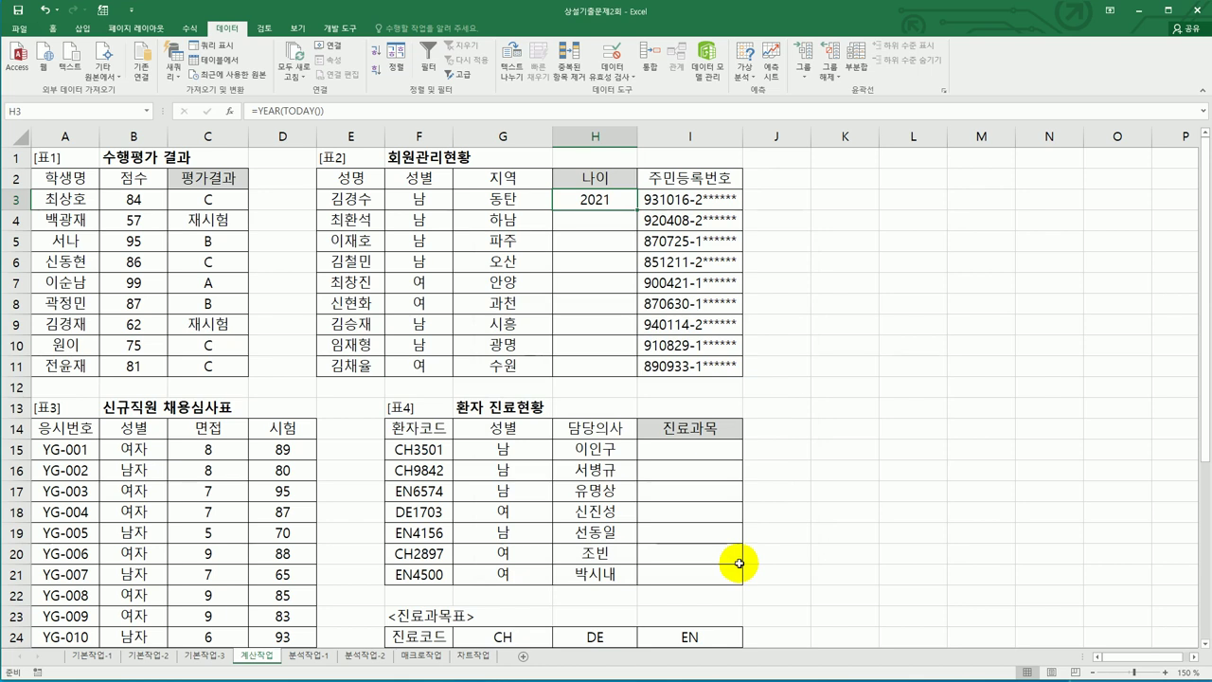
Extend H3's formula to subtract LEFT(I3) from the current year, giving =YEAR(TODAY())-LEFT(I3)
double_click(607, 200)
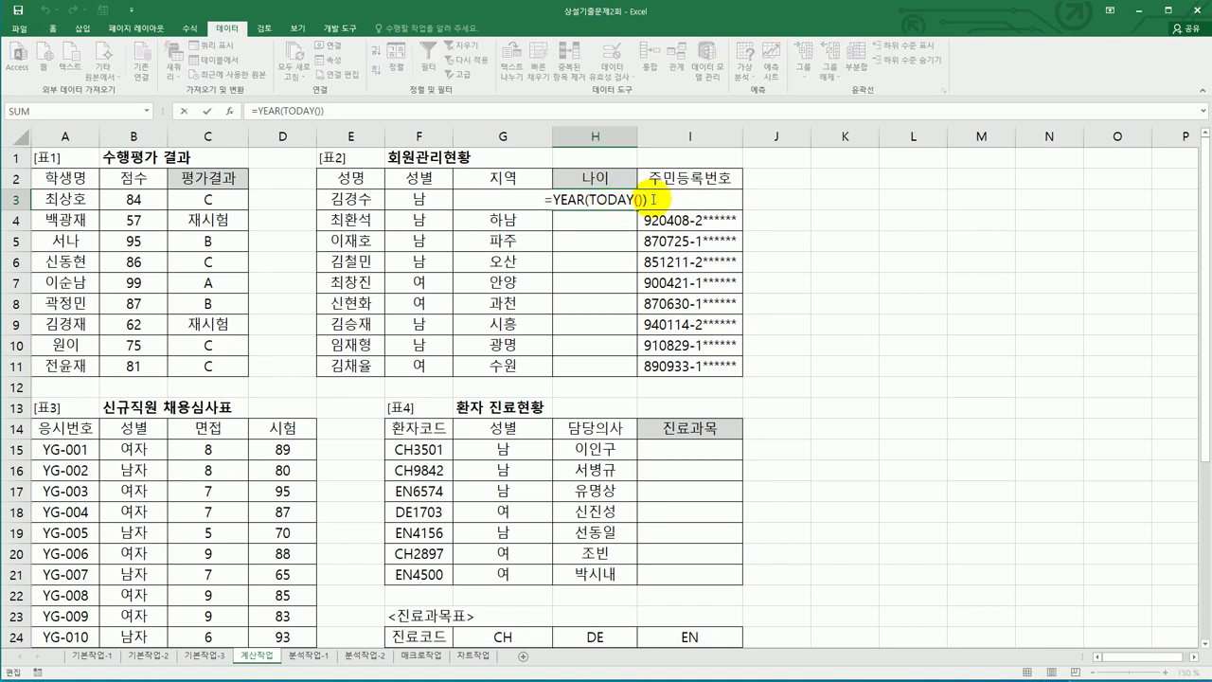
type("-")
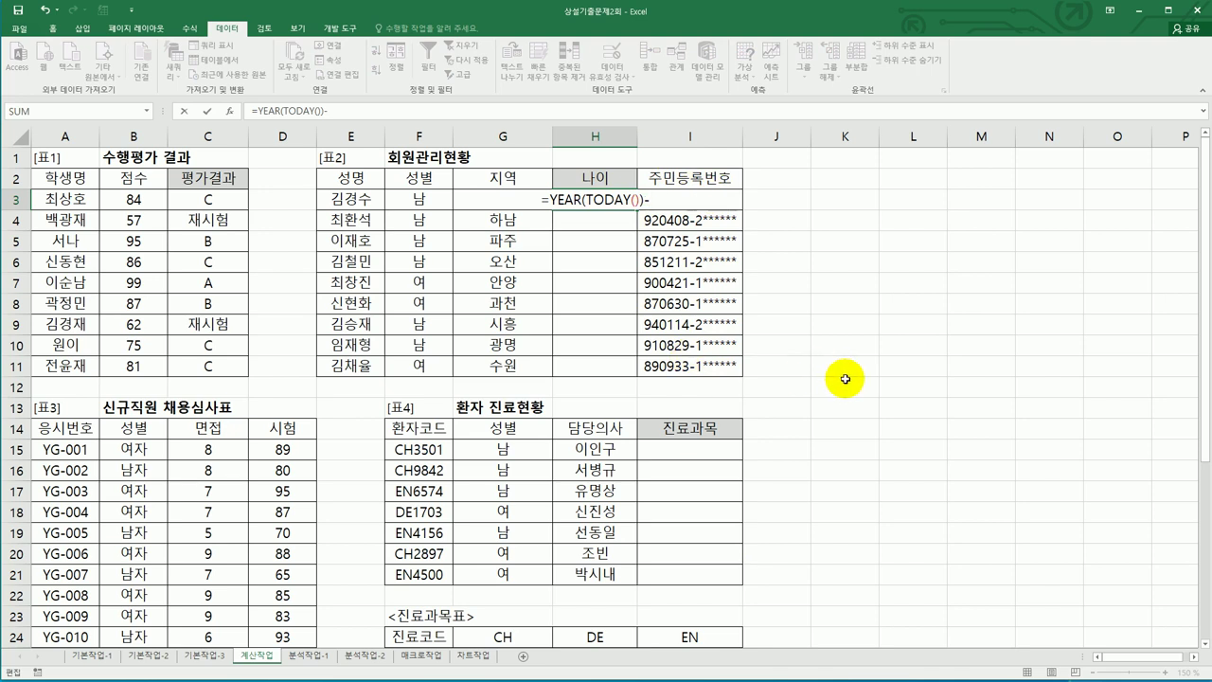
type("left")
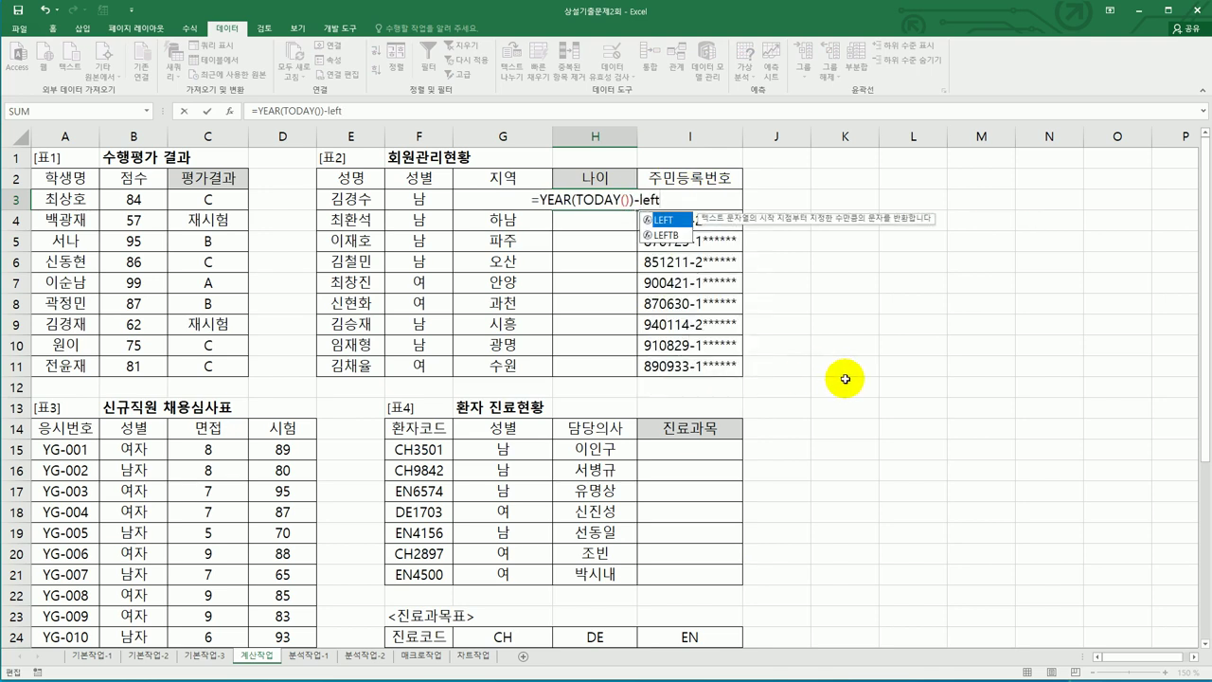
key("Tab")
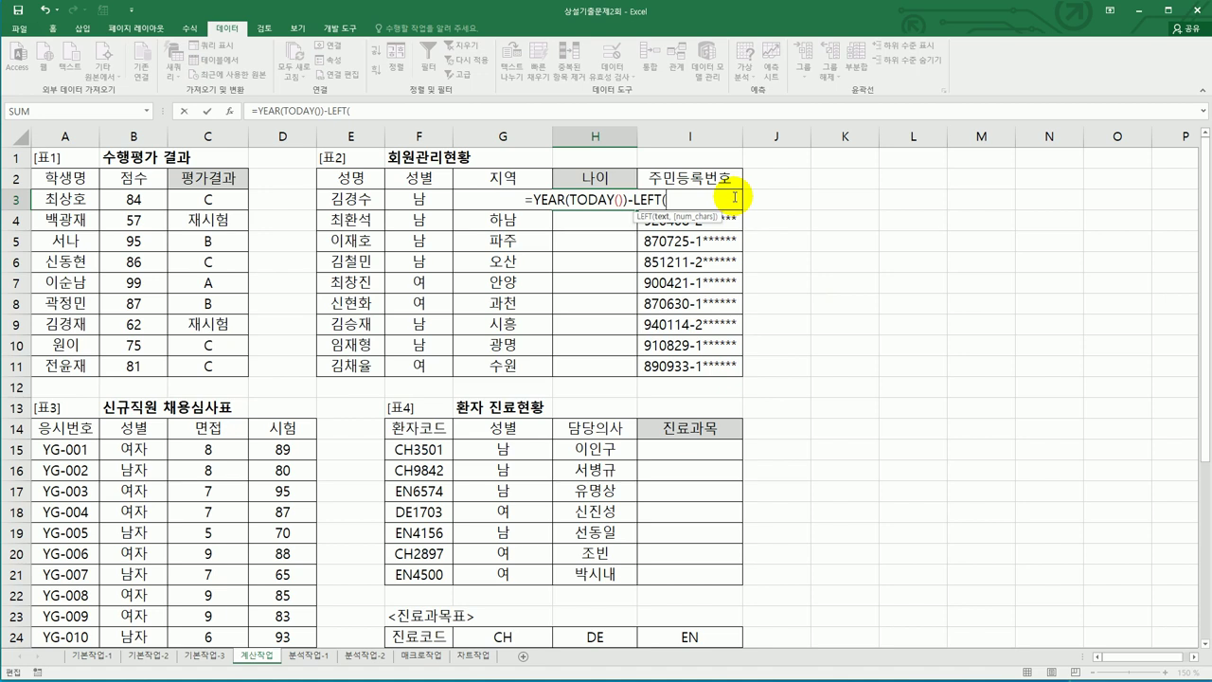
type("i3")
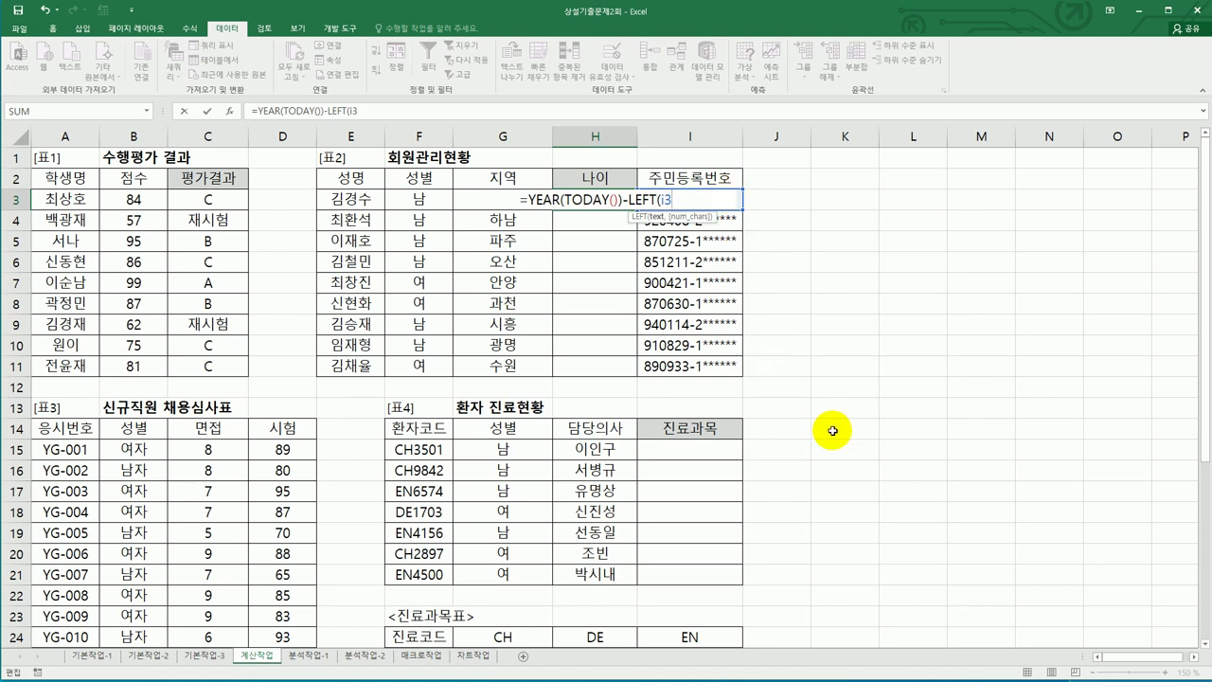
type(")")
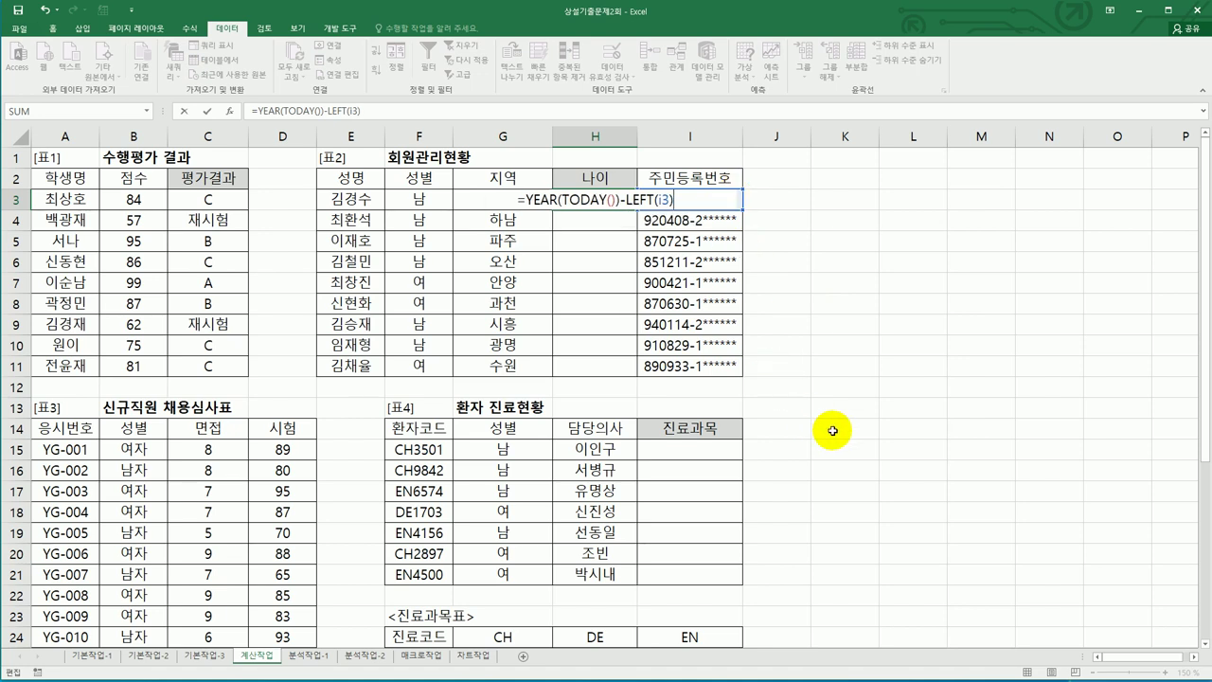
key("ctrl+Return")
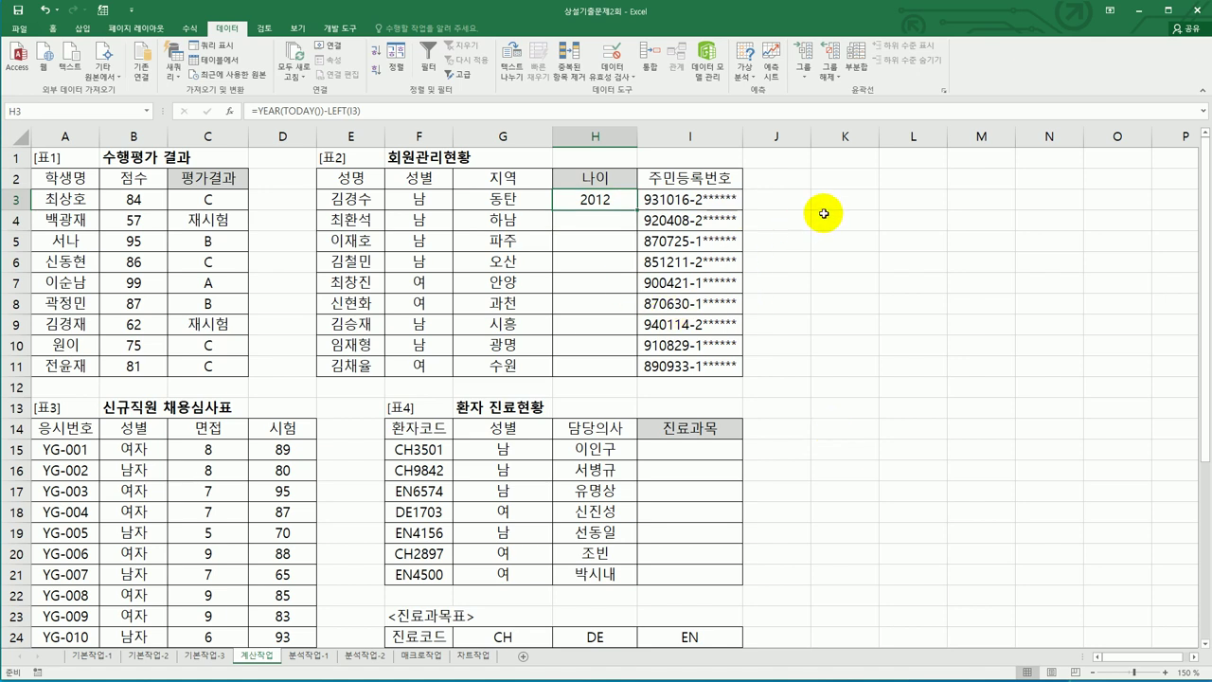
Calculate =2021-93 in the empty cell K3 as a check and compare it with H3's formula
left_click(855, 210)
type("=")
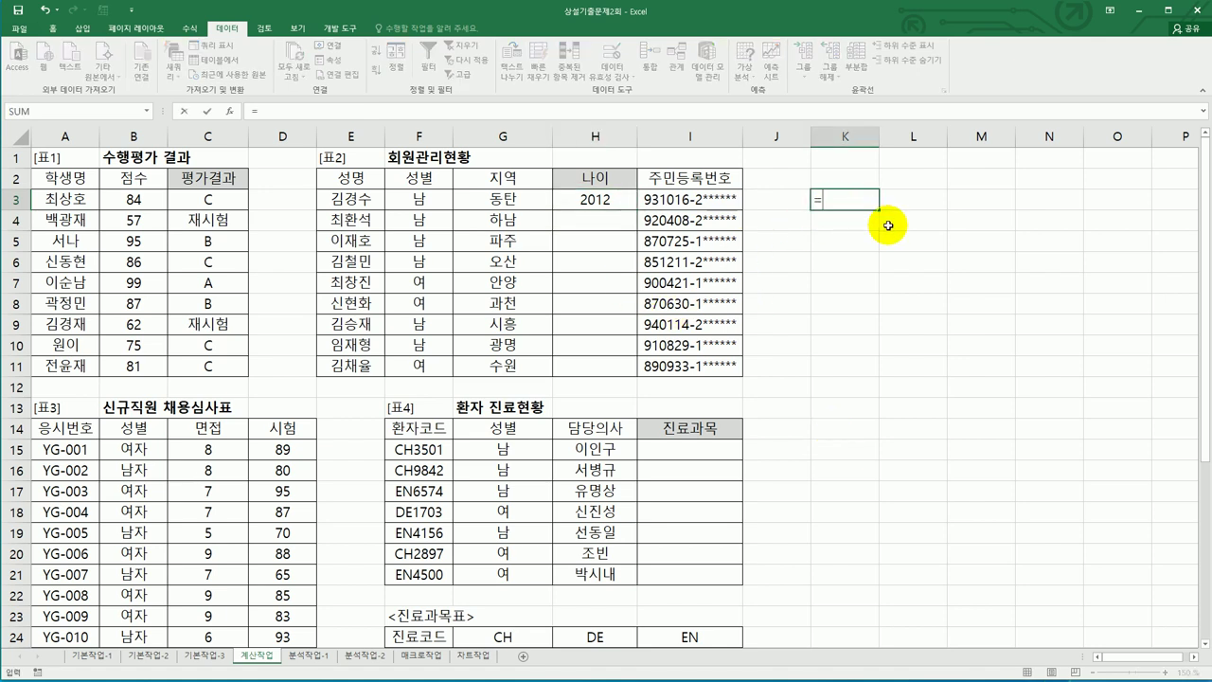
type("2021-93")
key("ctrl+Return")
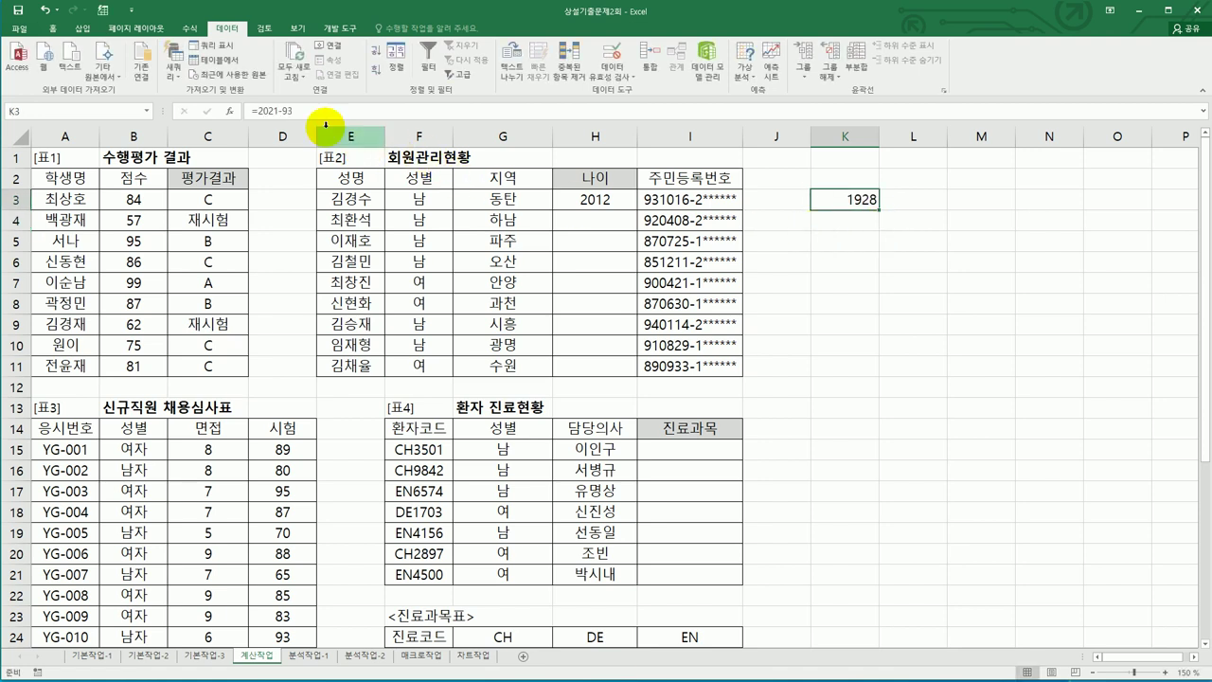
left_click(591, 200)
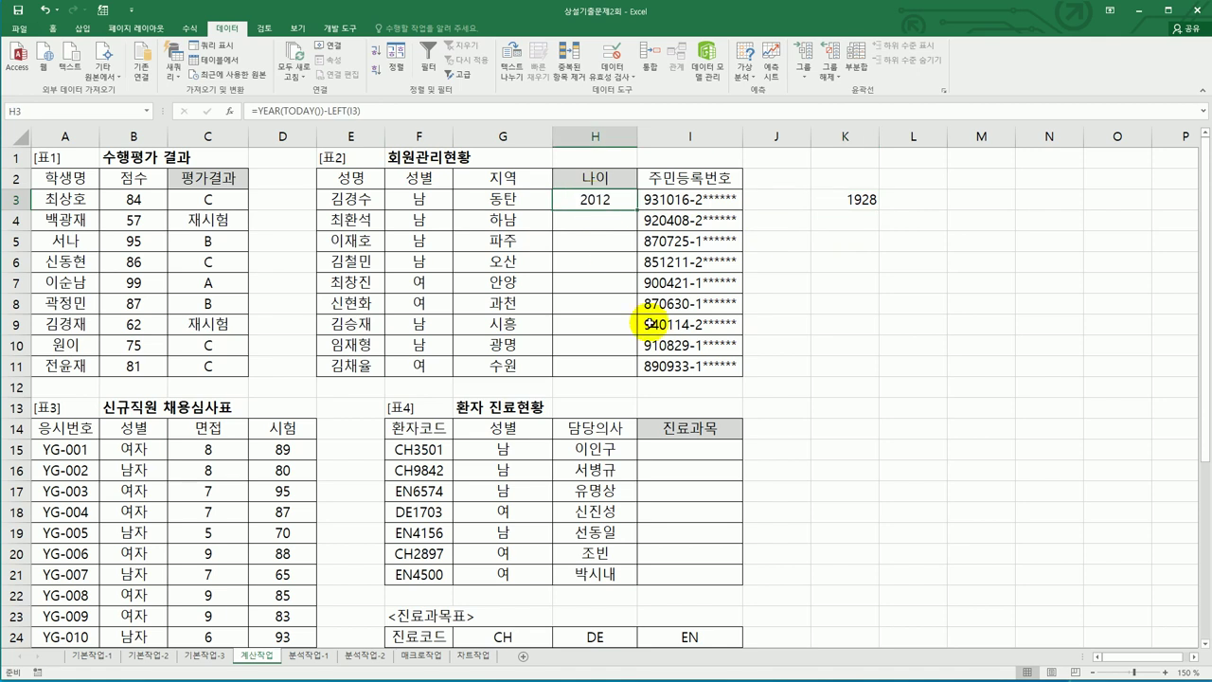
left_click(842, 203)
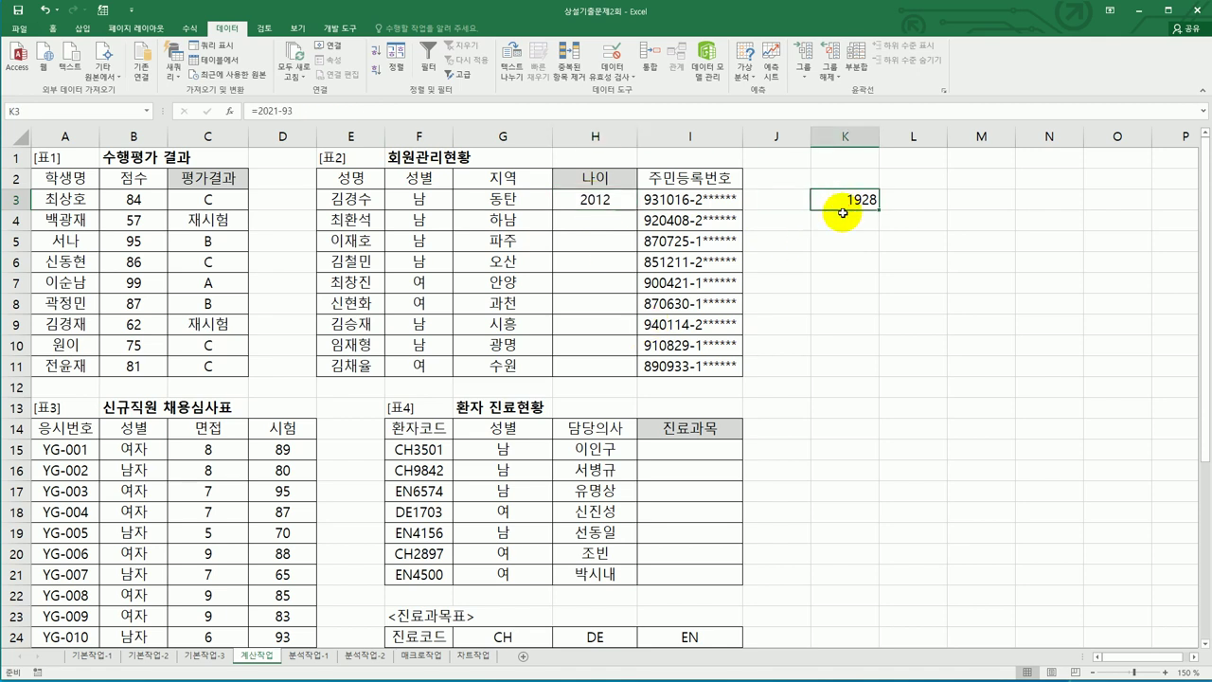
left_click(575, 204)
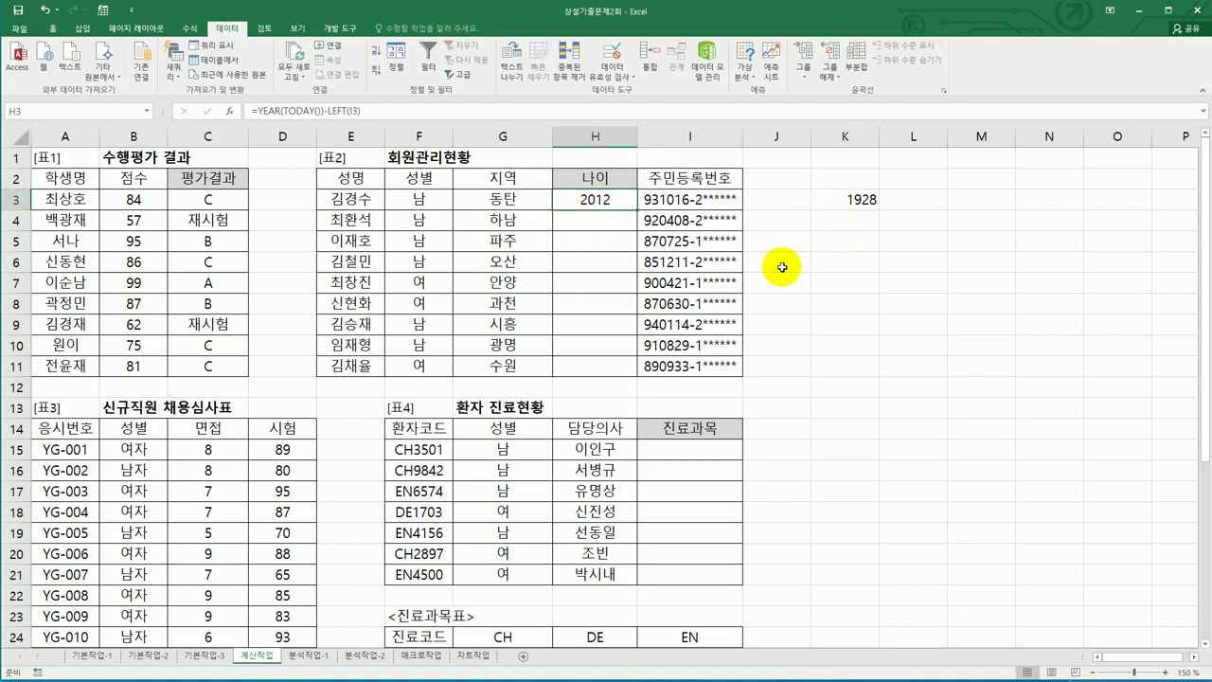
left_click(849, 204)
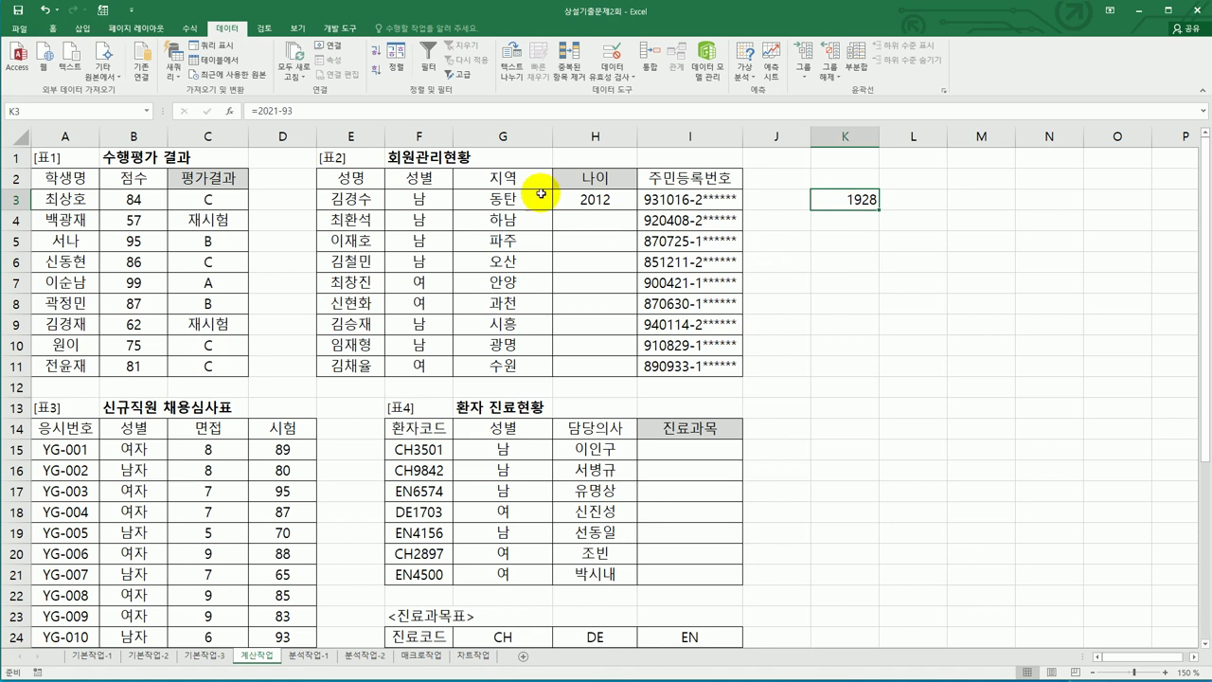
Append -1900 to the end of H3's formula, making it =YEAR(TODAY())-LEFT(I3)-1900
left_click(596, 201)
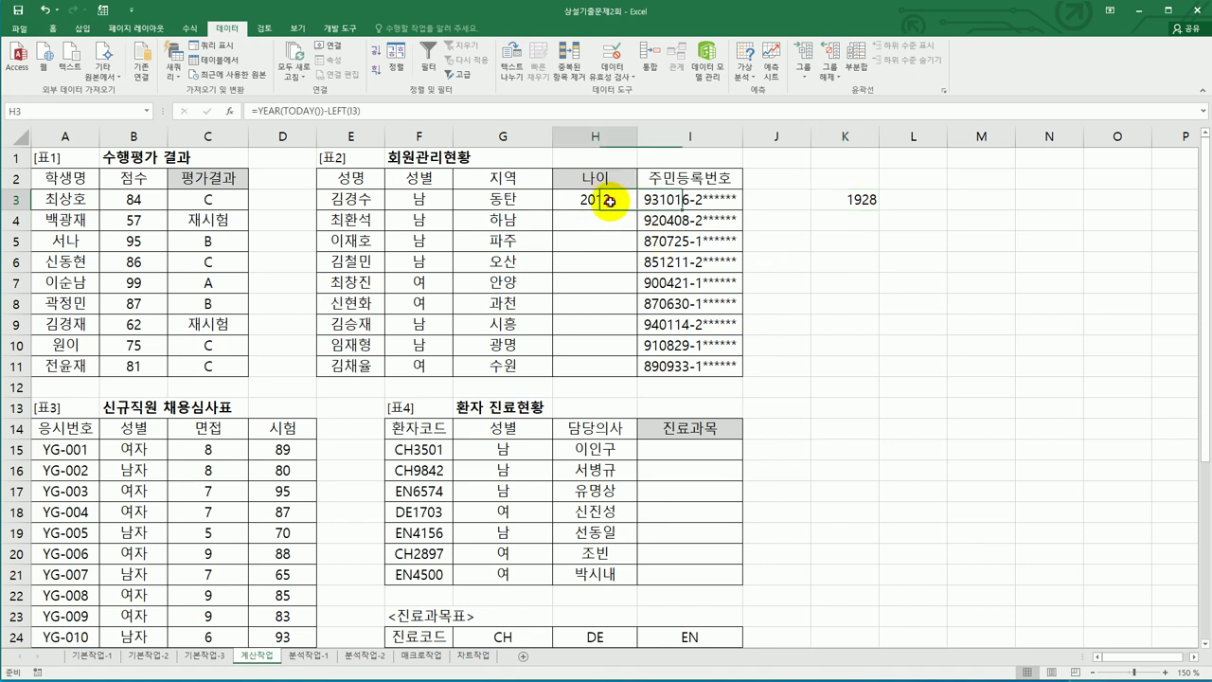
left_click(438, 111)
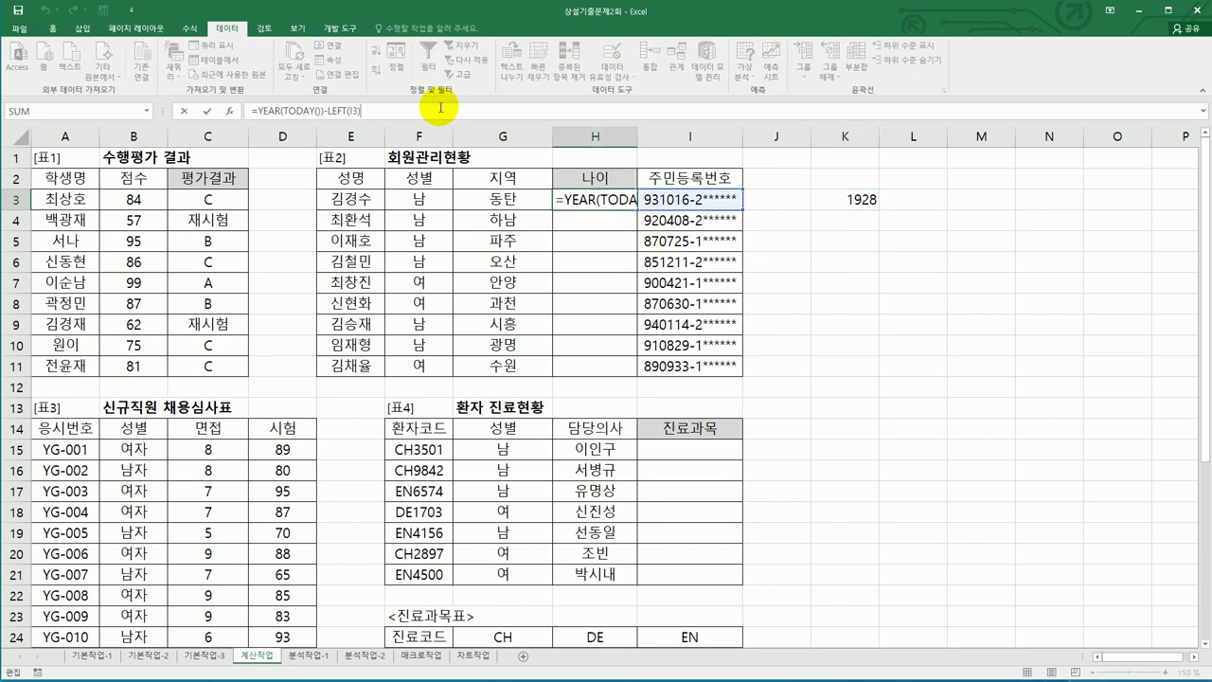
type("-1900")
key("Return")
key("Up")
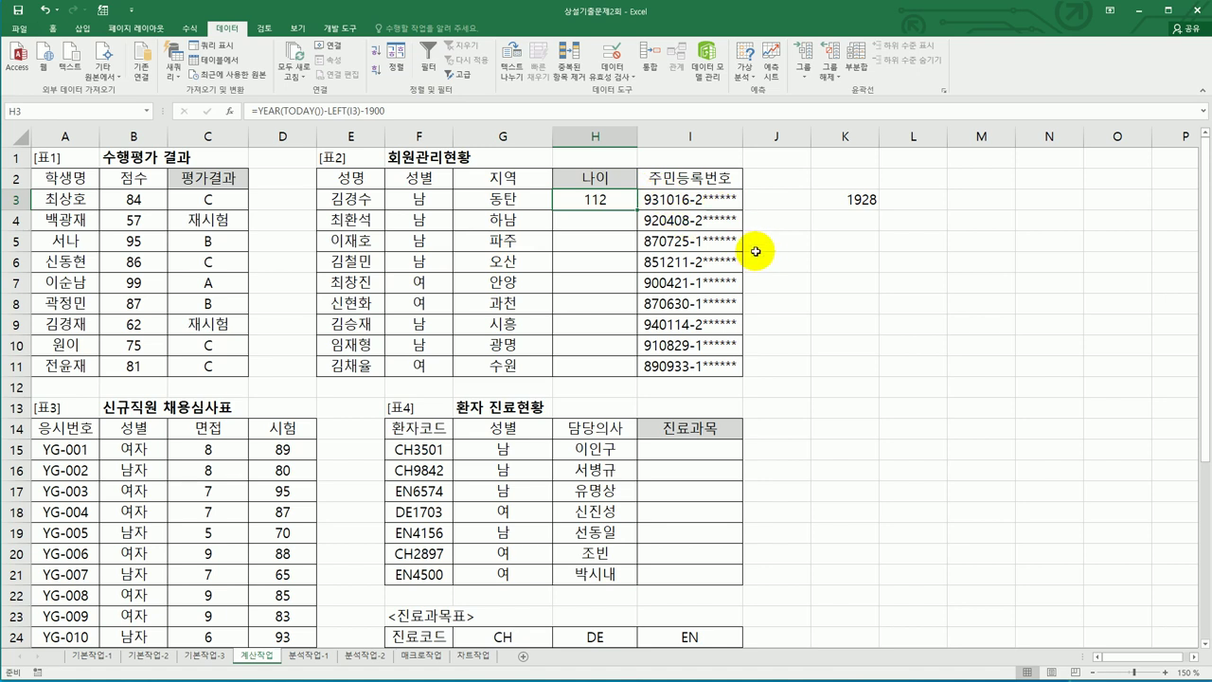
Add a character count of 2 to the LEFT function in H3, making the formula =YEAR(TODAY())-LEFT(I3,2)-1900
left_click(355, 111)
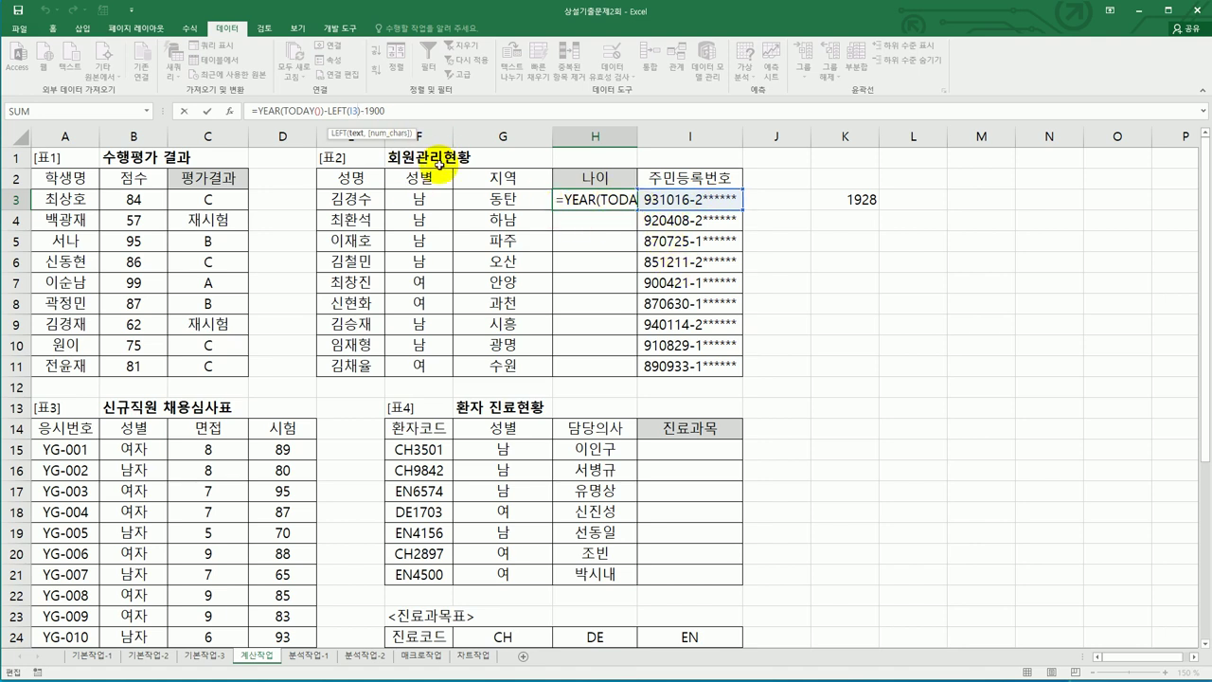
left_click(620, 200)
double_click(620, 200)
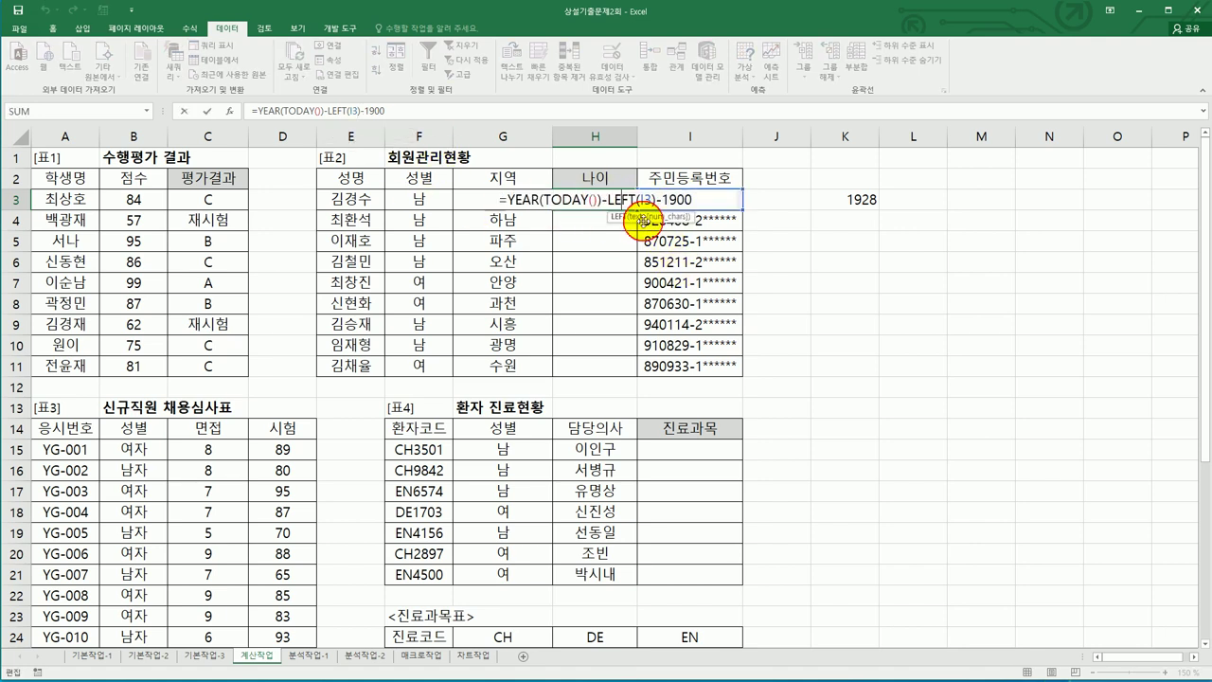
left_click(652, 200)
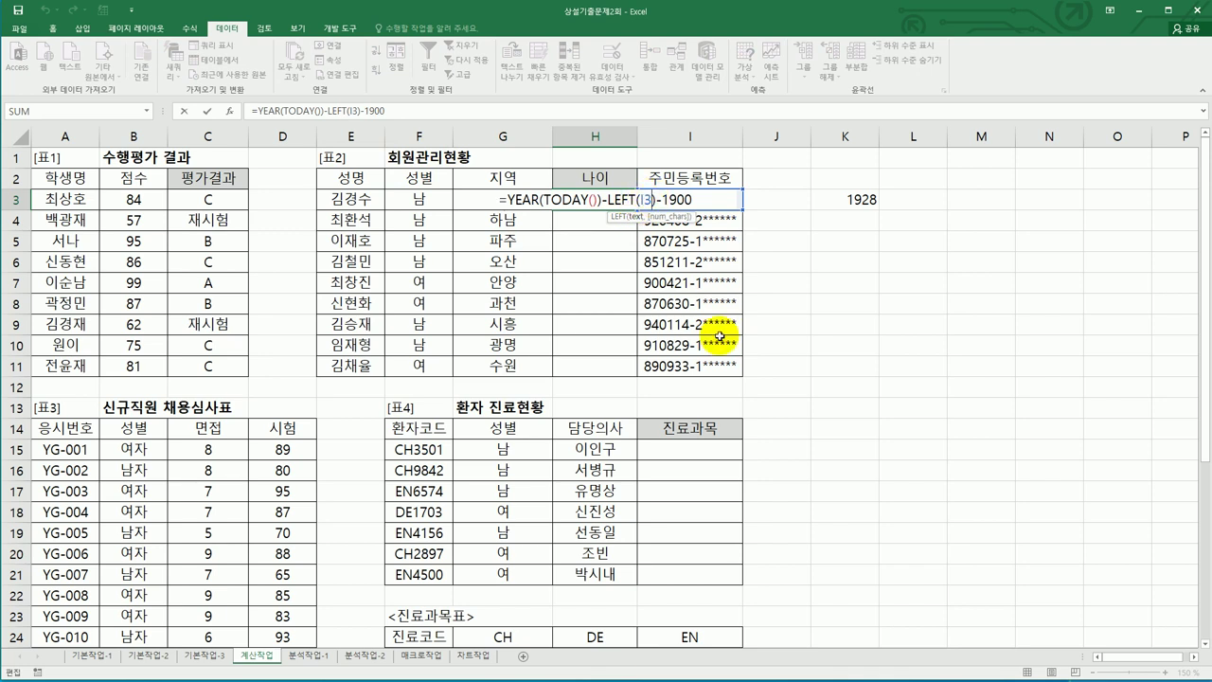
type(",")
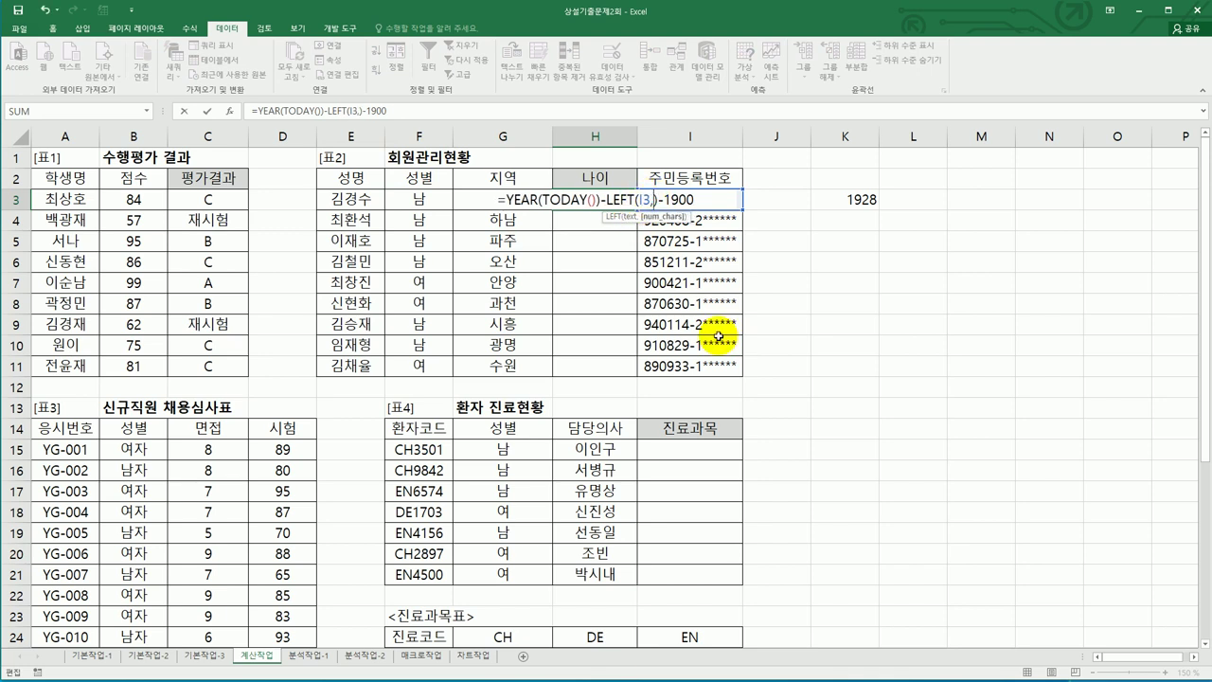
type("2")
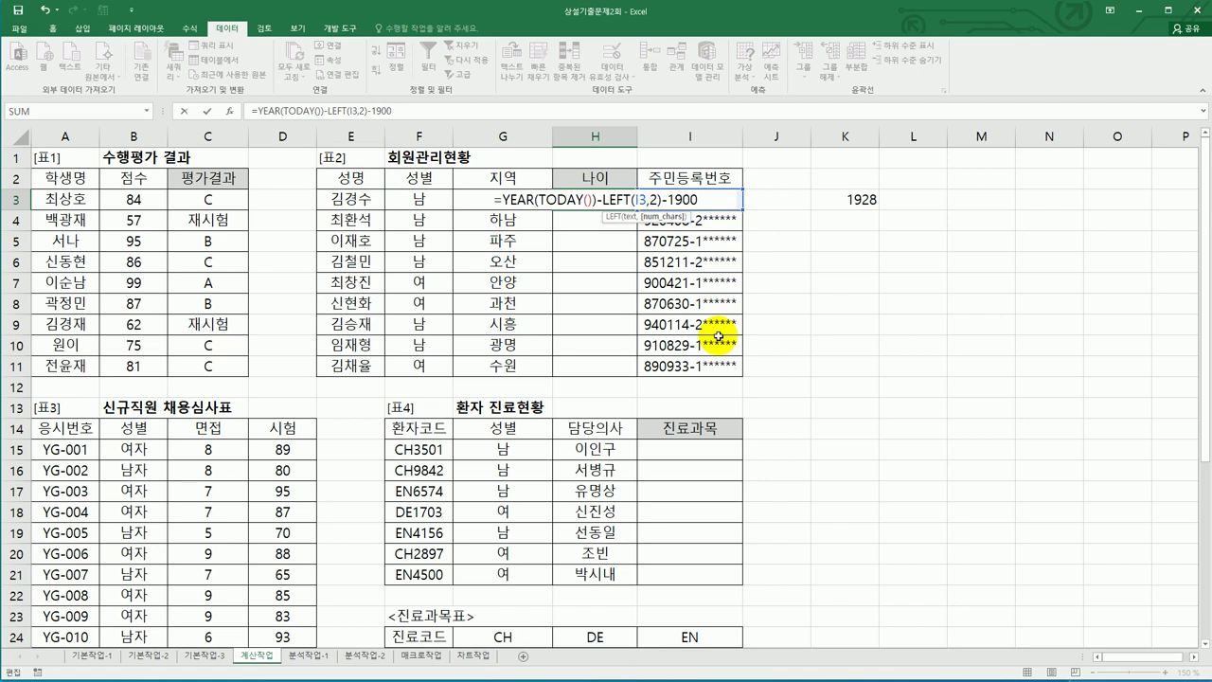
key("Return")
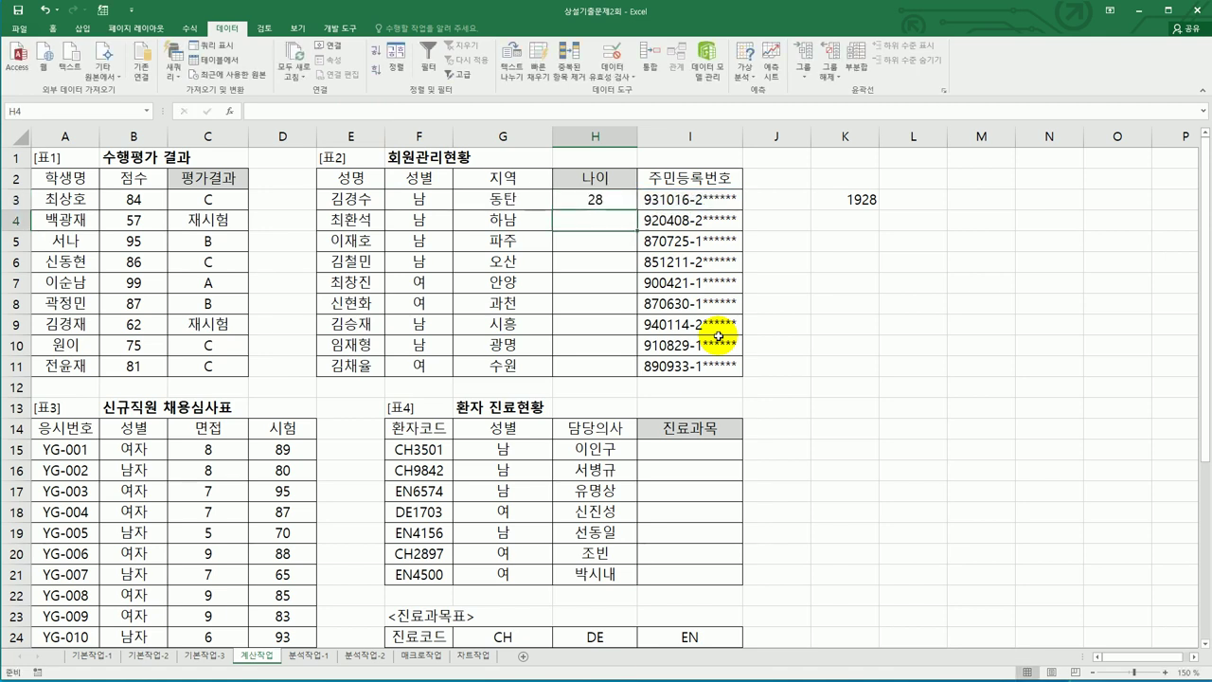
Clear the check calculation in K3 and the age formula in H3
left_click(620, 199)
left_click(845, 199)
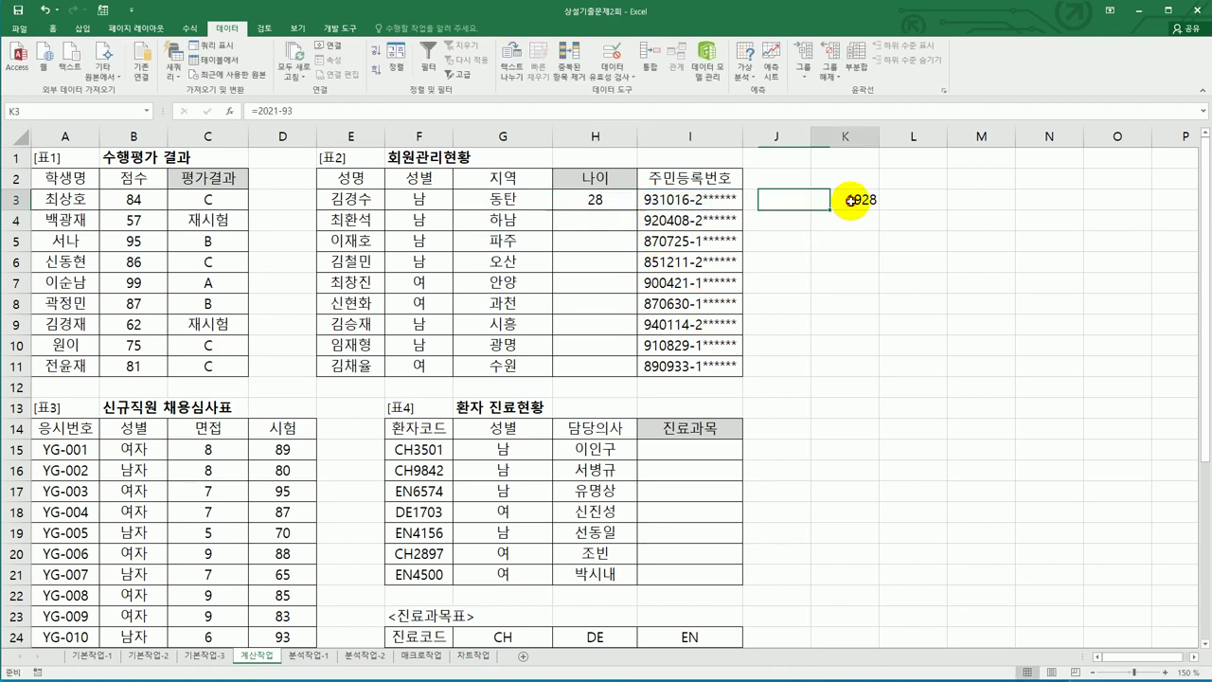
key("Delete")
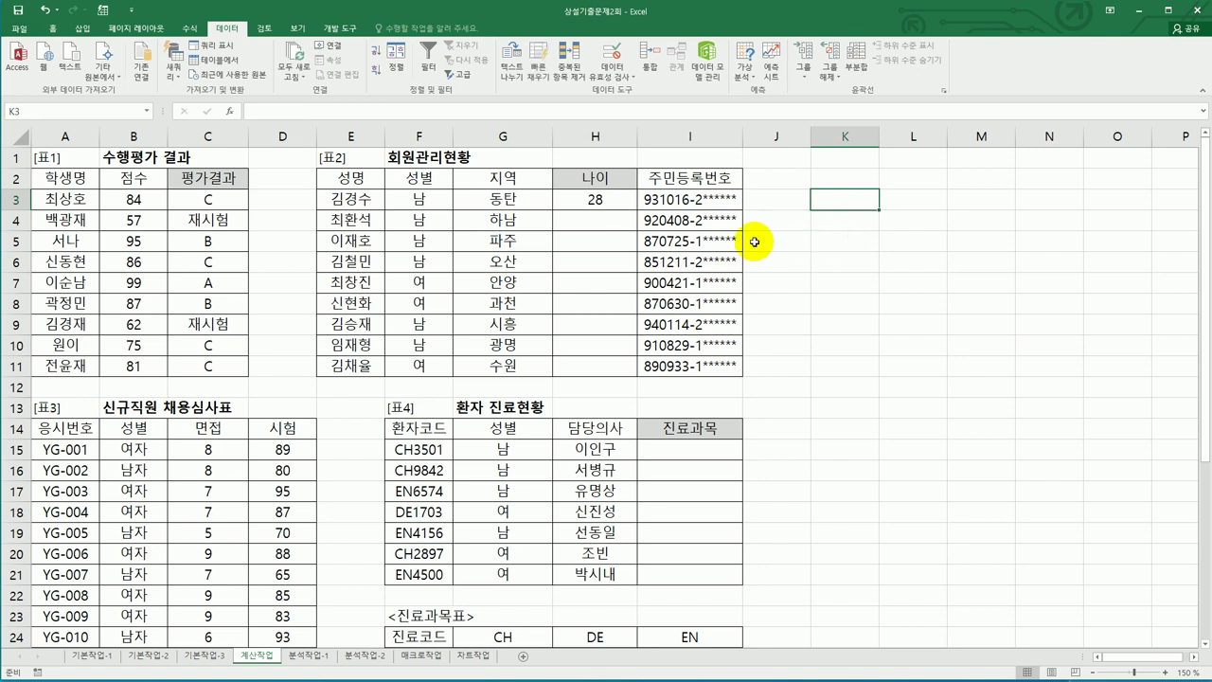
left_click(606, 200)
key("Delete")
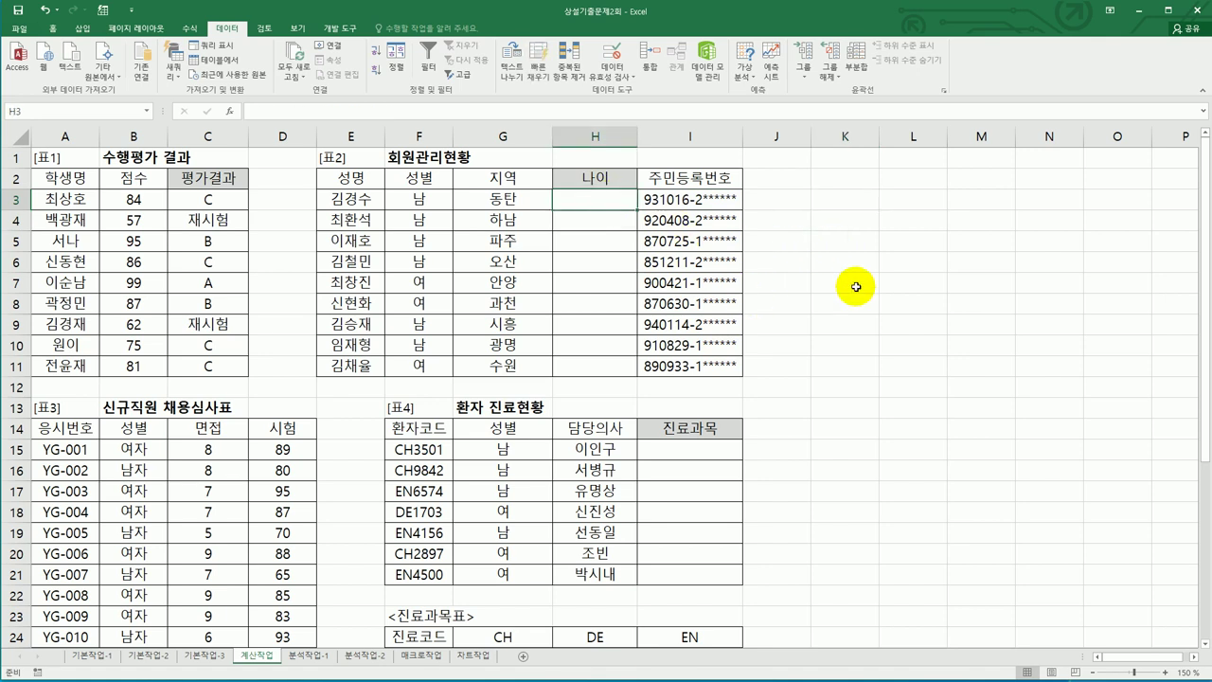
Start a new formula in H3 with =YEAR(TODAY()) for the current year
type("=ye")
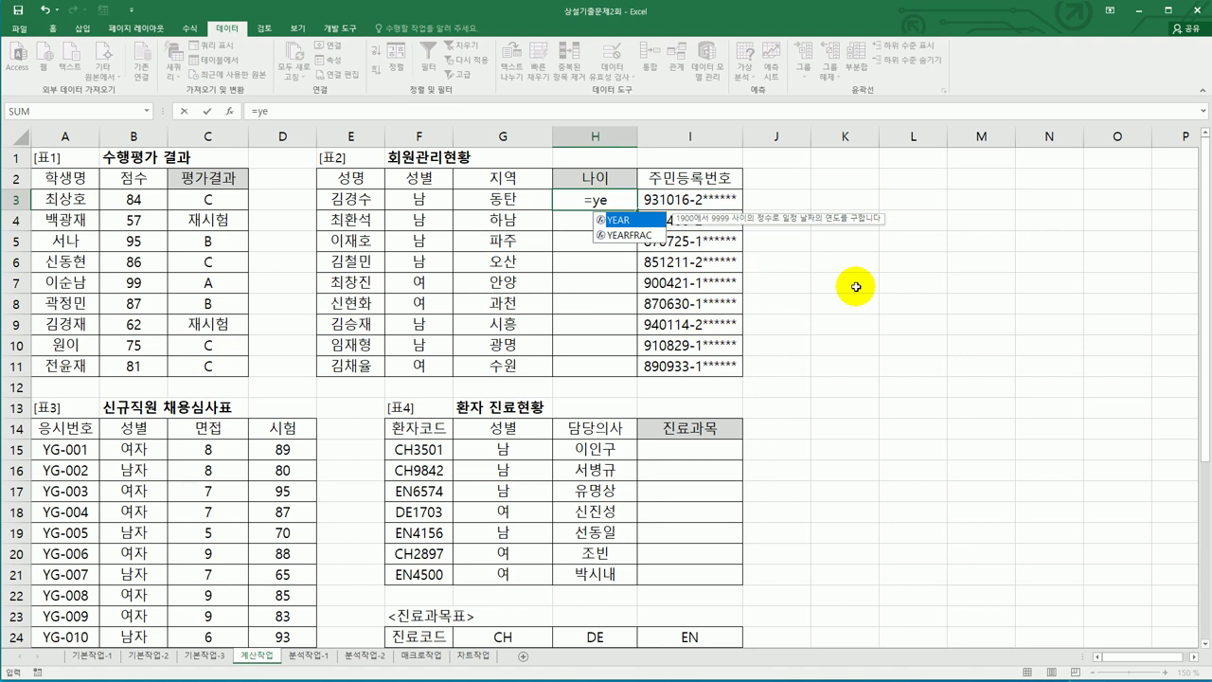
key("Tab")
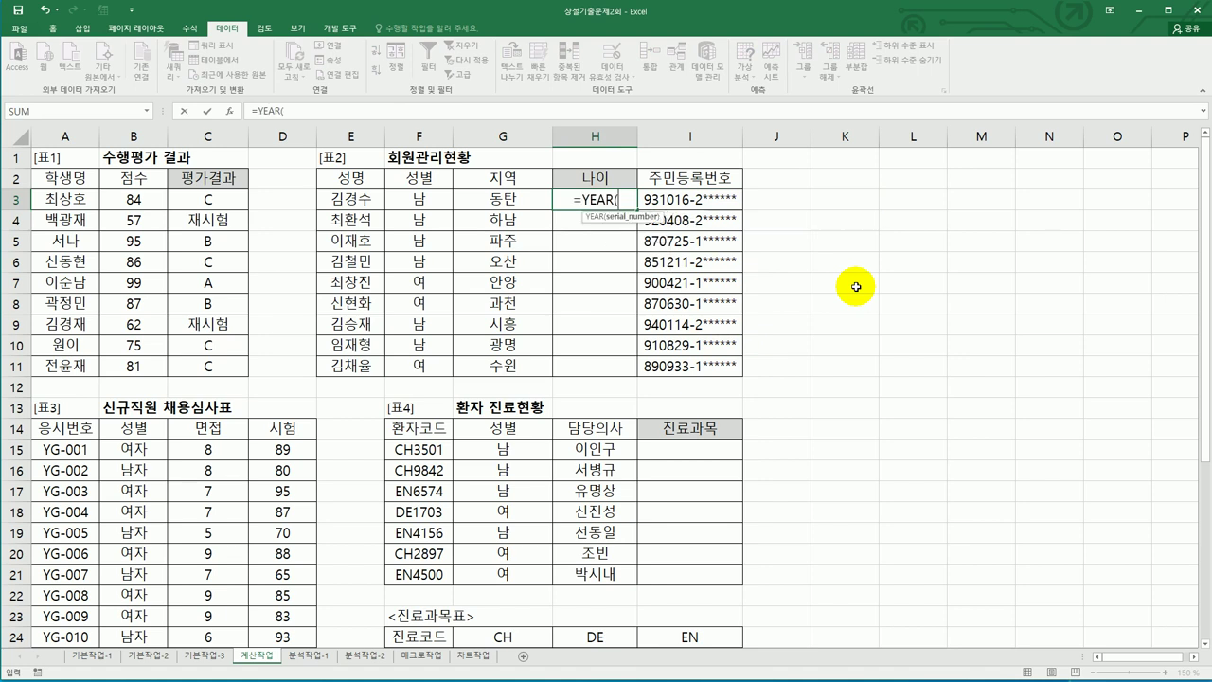
type("toda")
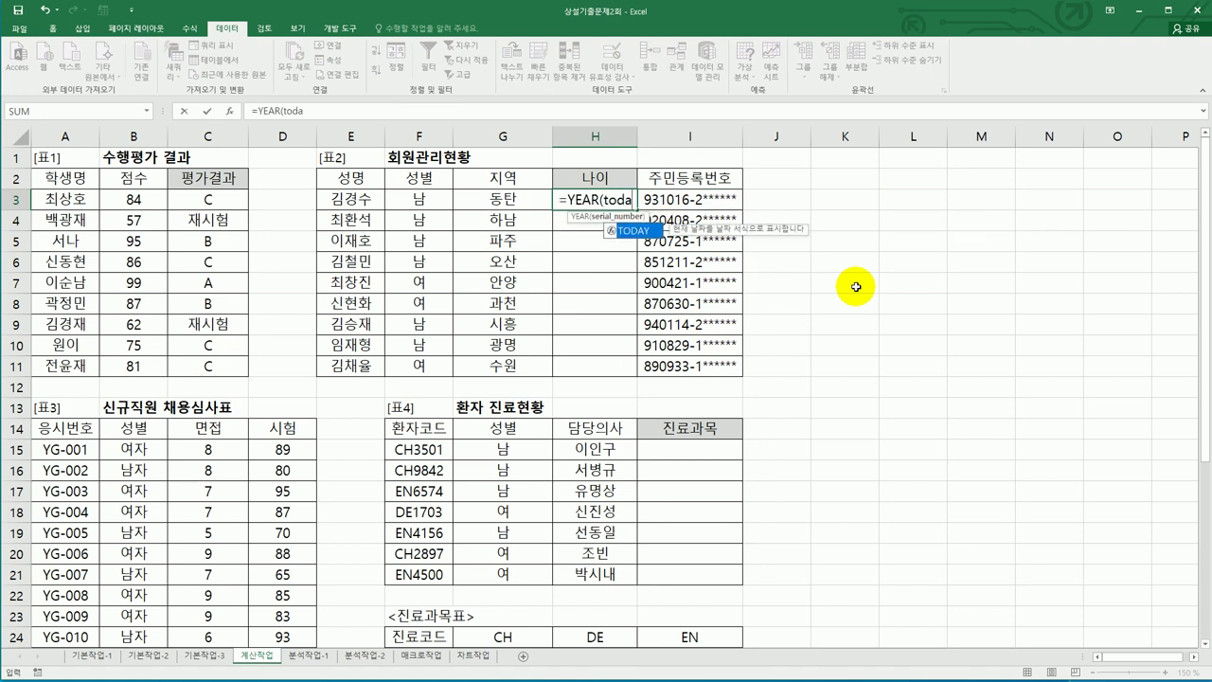
key("Tab")
type(")")
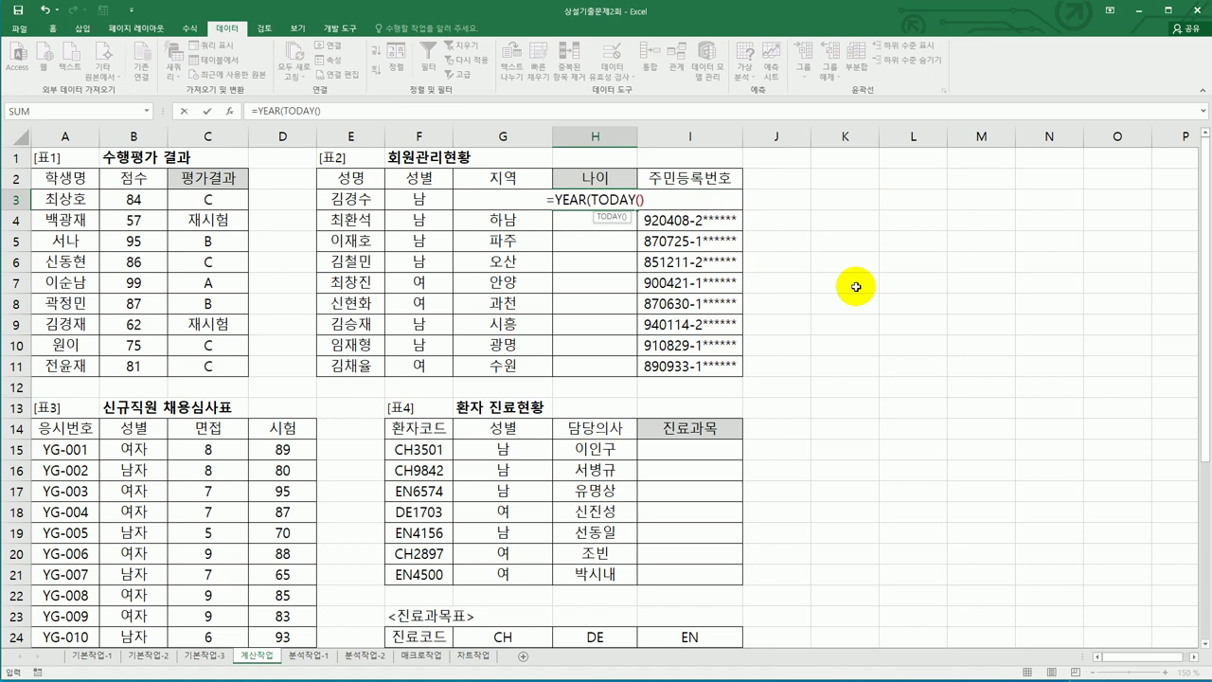
type(")")
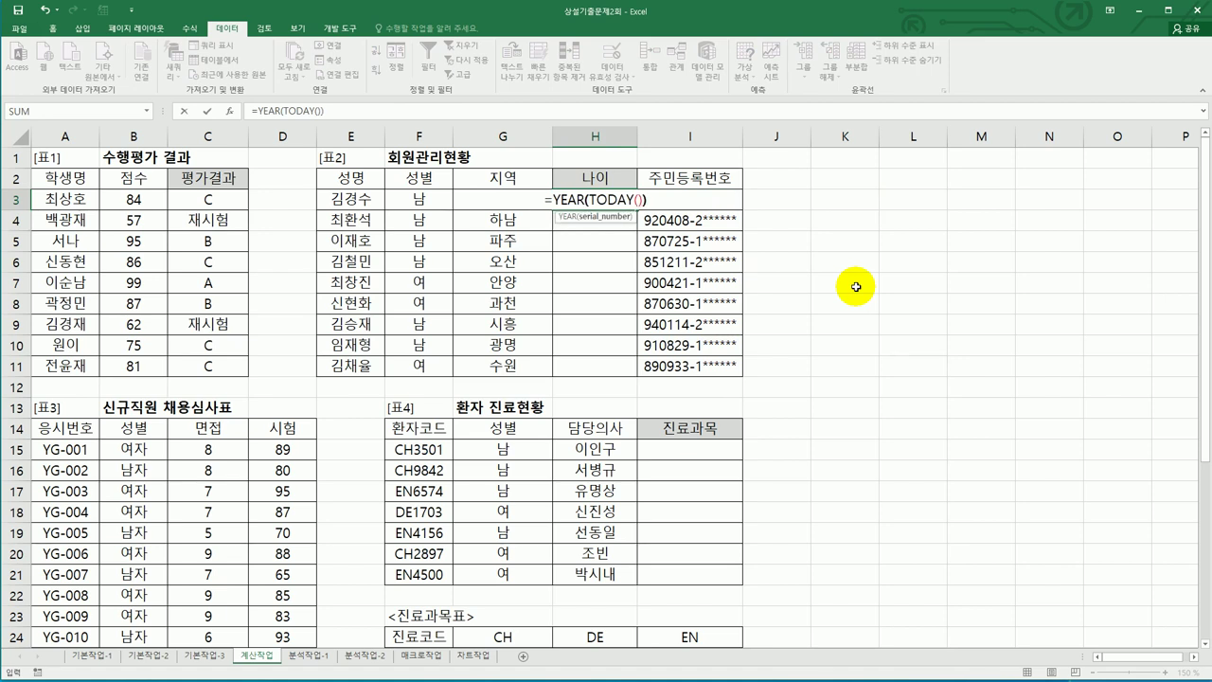
Complete H3's formula by subtracting LEFT(I3,2) and 1900, giving =YEAR(TODAY())-LEFT(I3,2)-1900
type("-l")
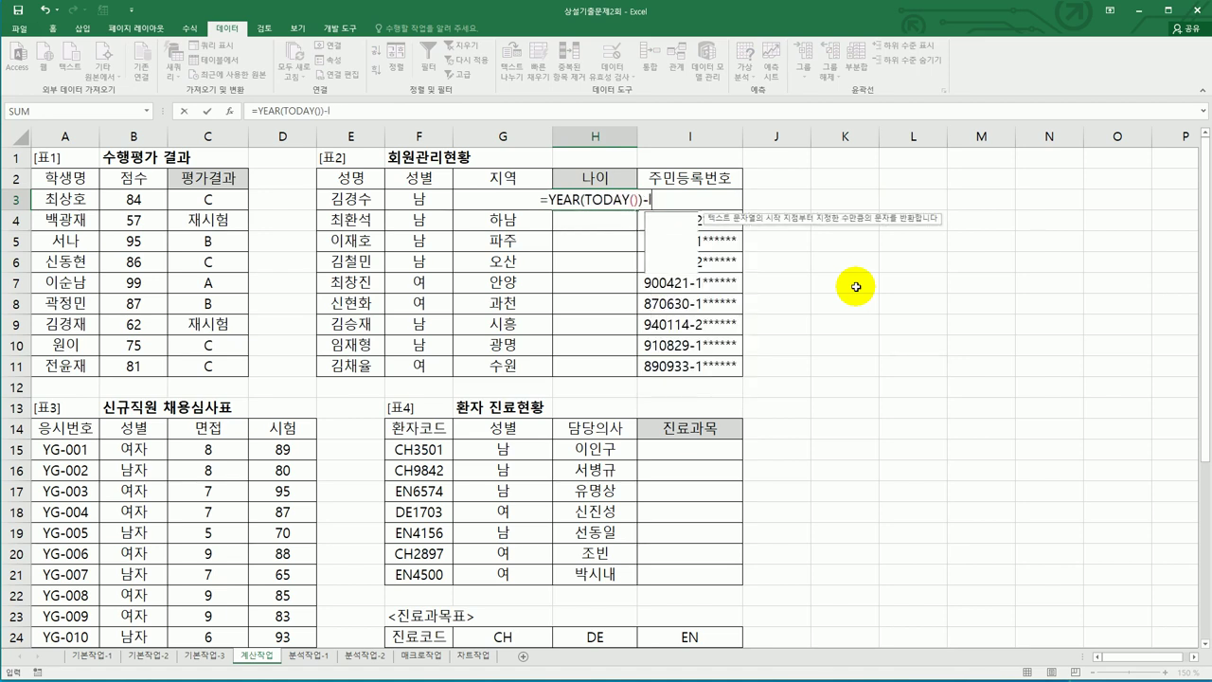
type("eft(")
key("Right")
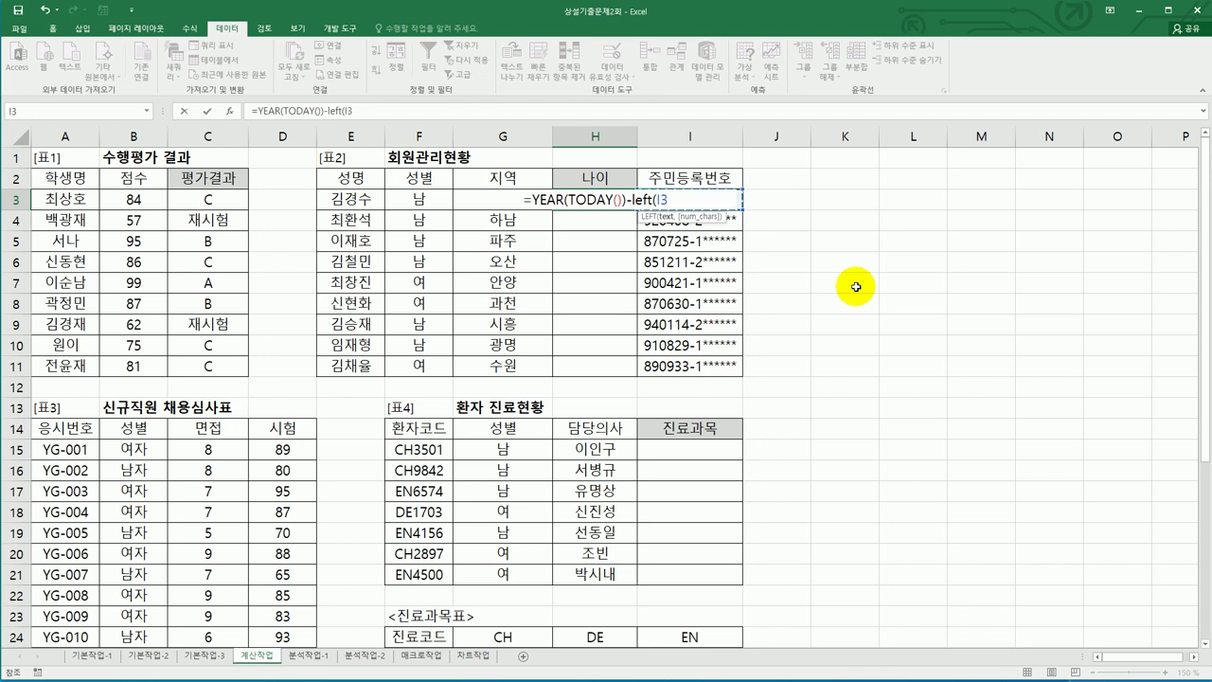
type(",")
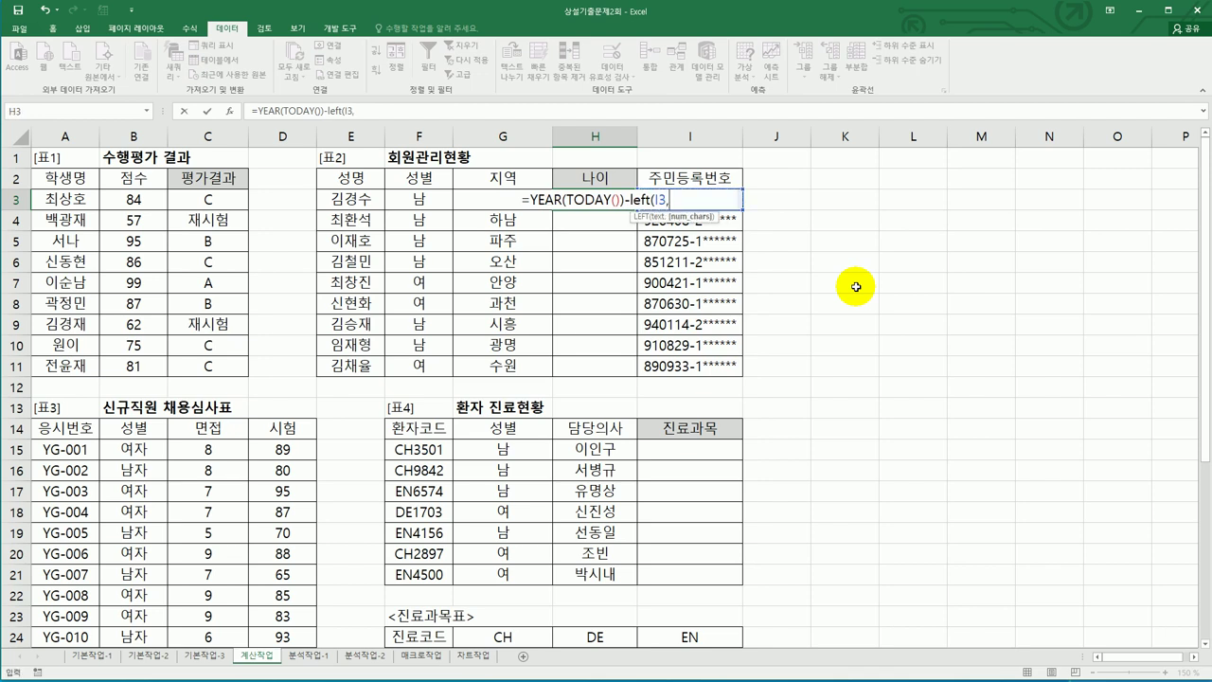
type("2)")
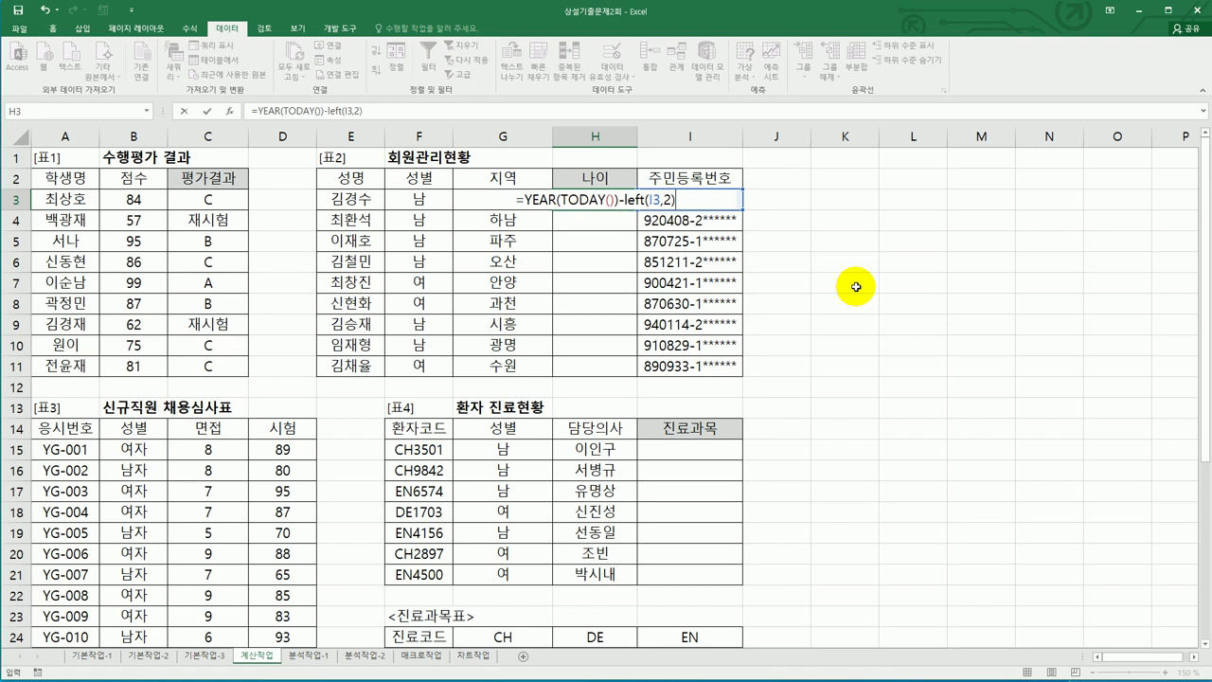
type("-1900")
key("Return")
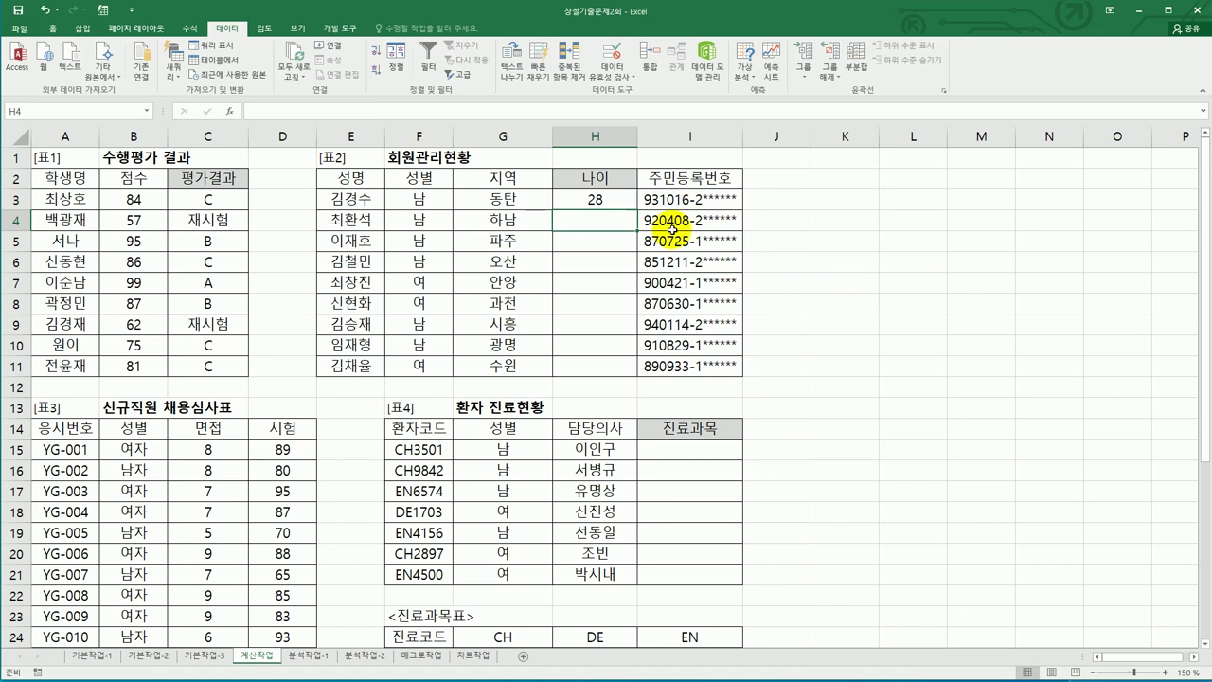
Fill H3's age formula down through H11 to complete the 나이 column of 표2
left_click(589, 201)
left_click_drag(639, 208, 640, 376)
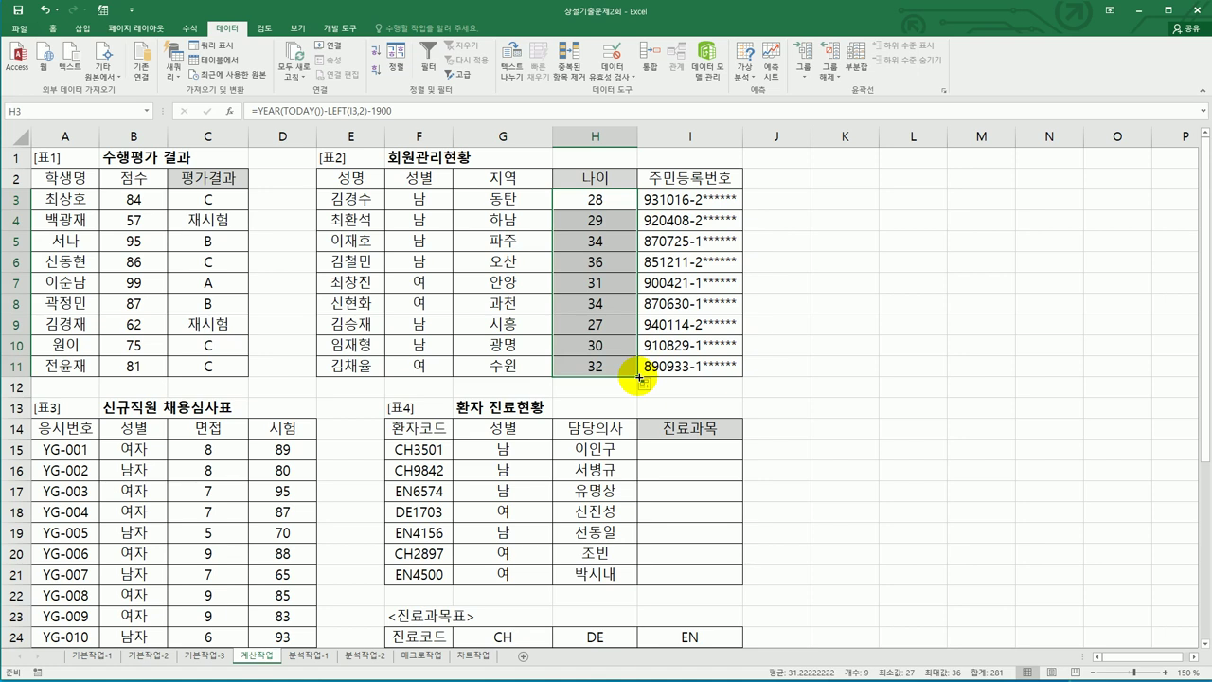
left_click(595, 197)
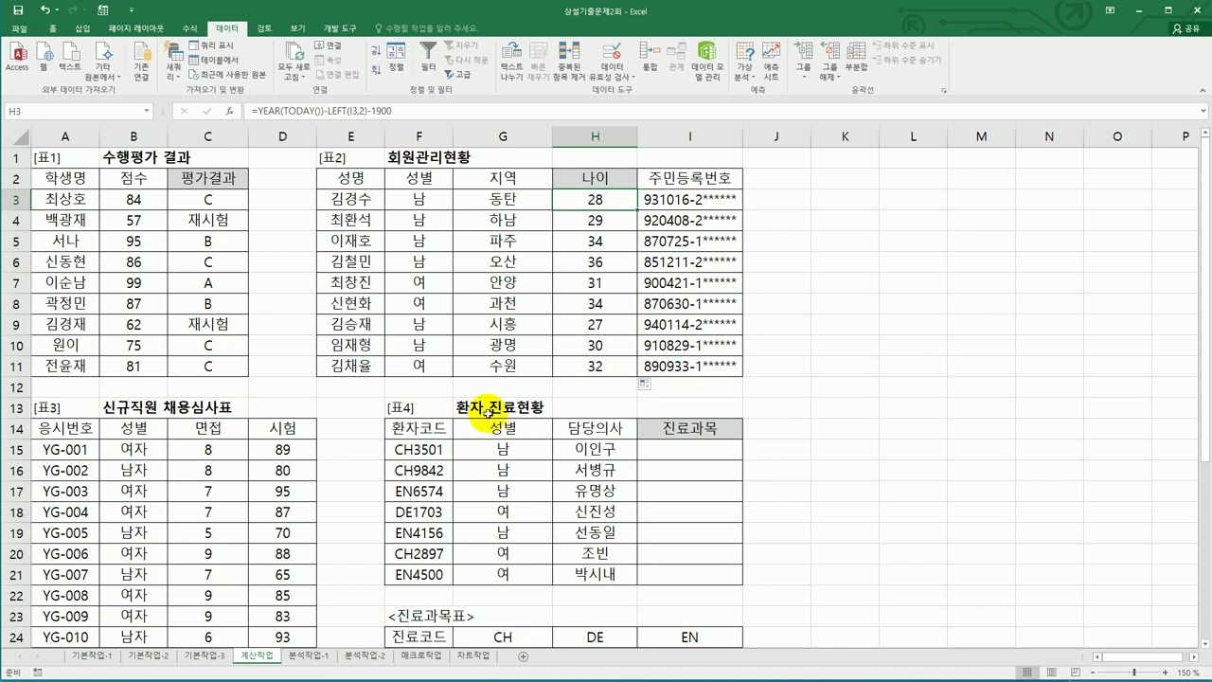
Examine 표3's 성별, 면접 and 시험 columns and the 여자 사원 합격자수 result cell D25
scroll(394, 442, "down", 2)
scroll(394, 442, "down", 2)
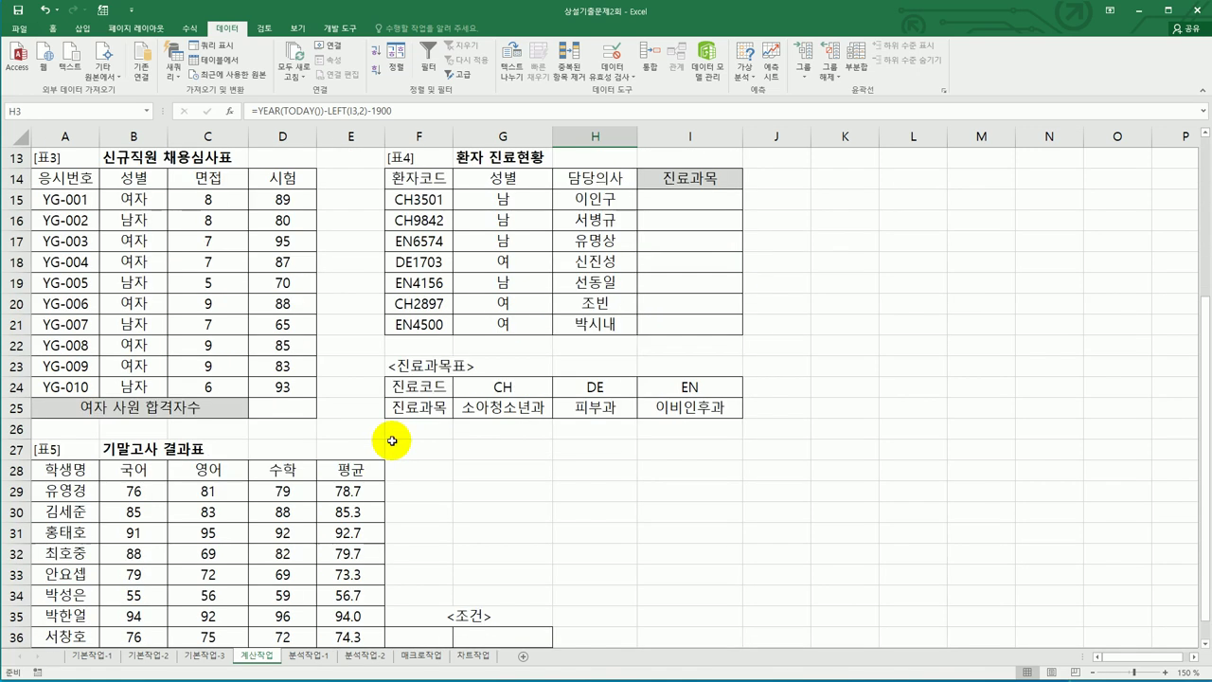
left_click(303, 407)
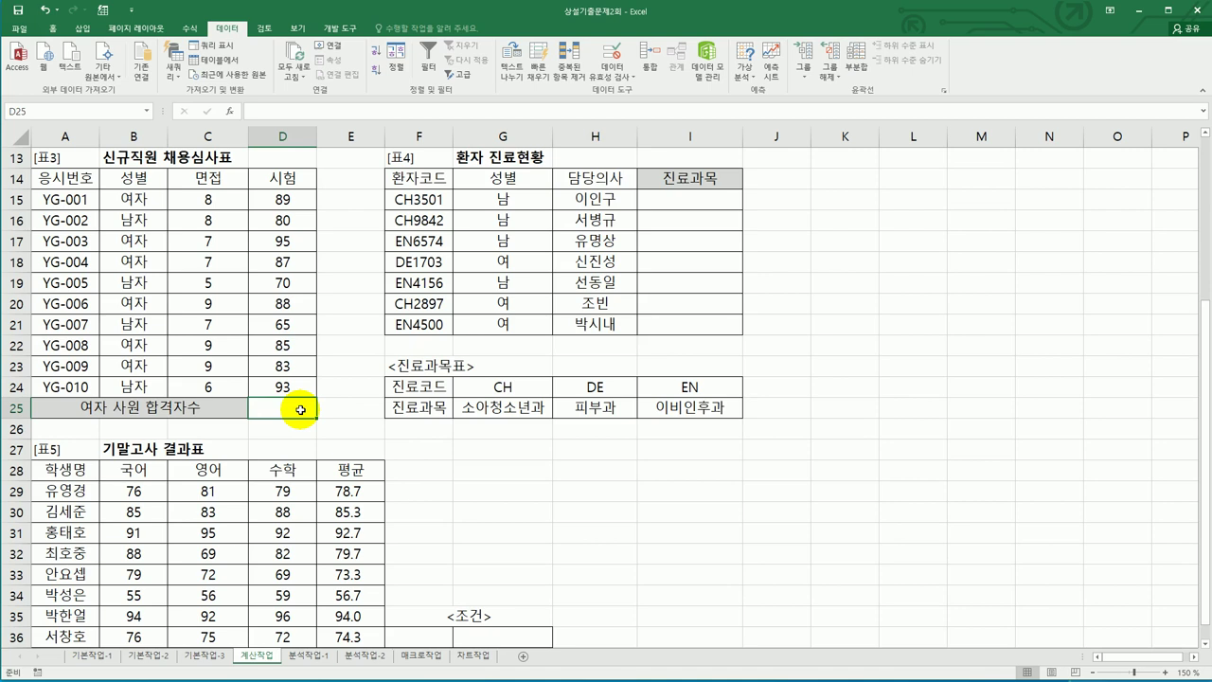
left_click(126, 199)
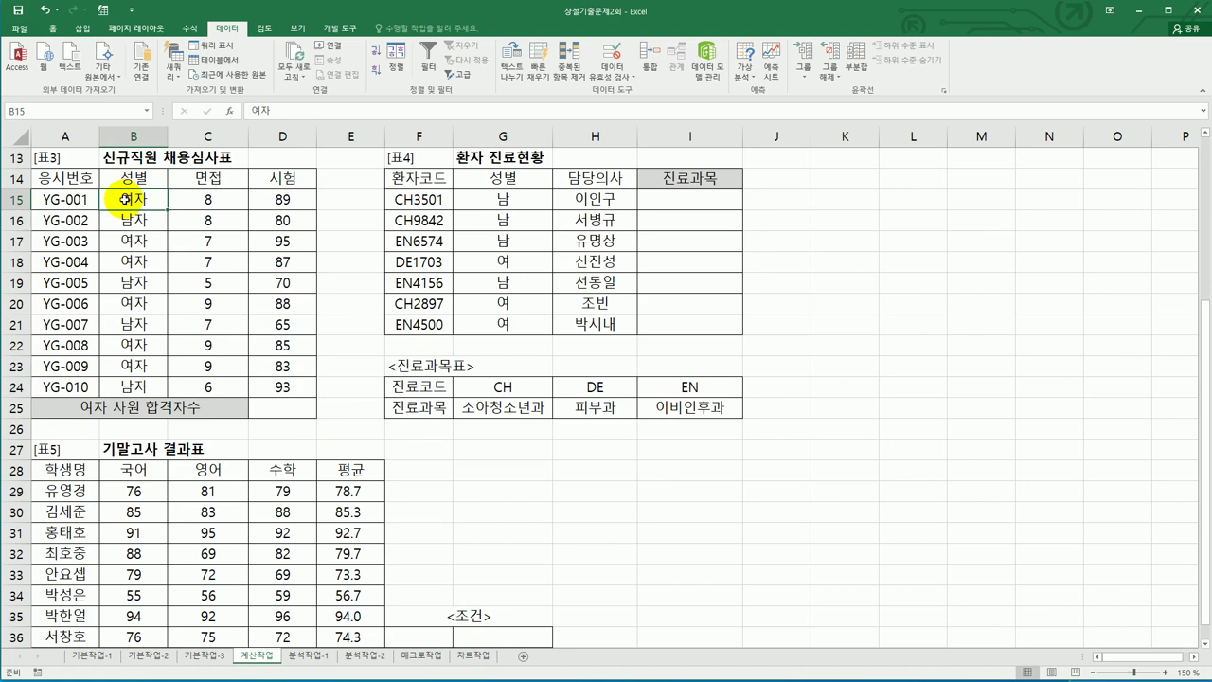
left_click(225, 200)
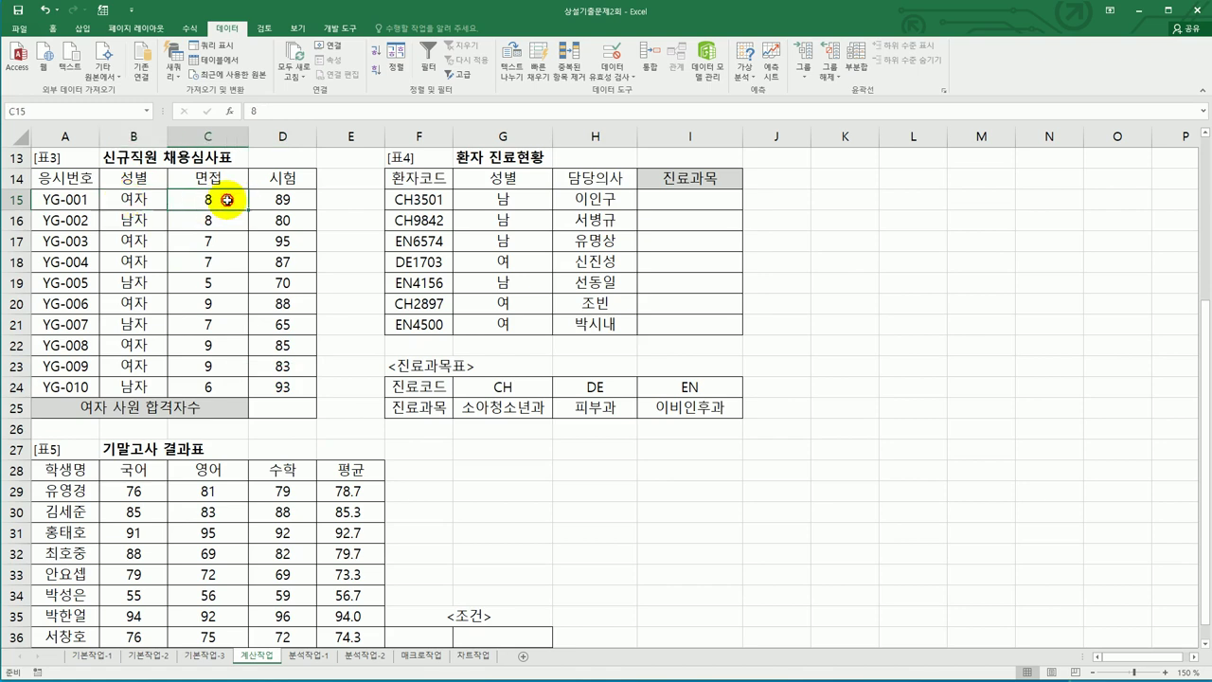
left_click(284, 196)
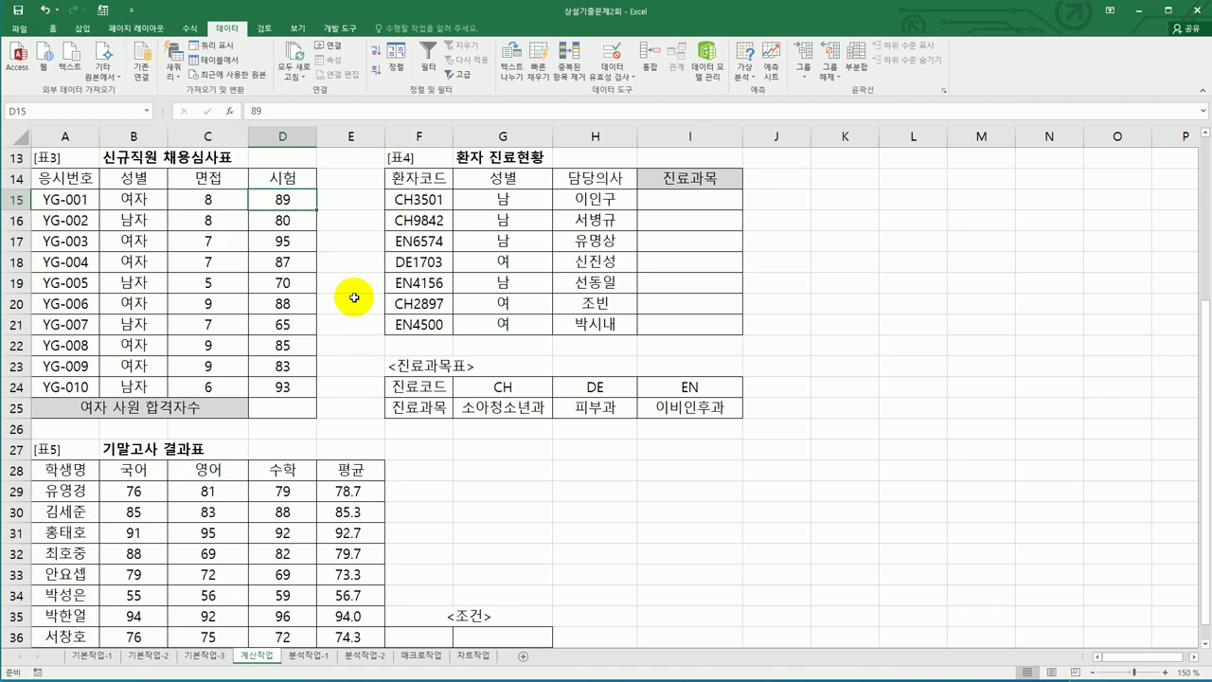
left_click_drag(149, 194, 263, 373)
Start a COUNTIFS formula in D25 with the 성별 range B15:B24 as its first criteria range
left_click(273, 405)
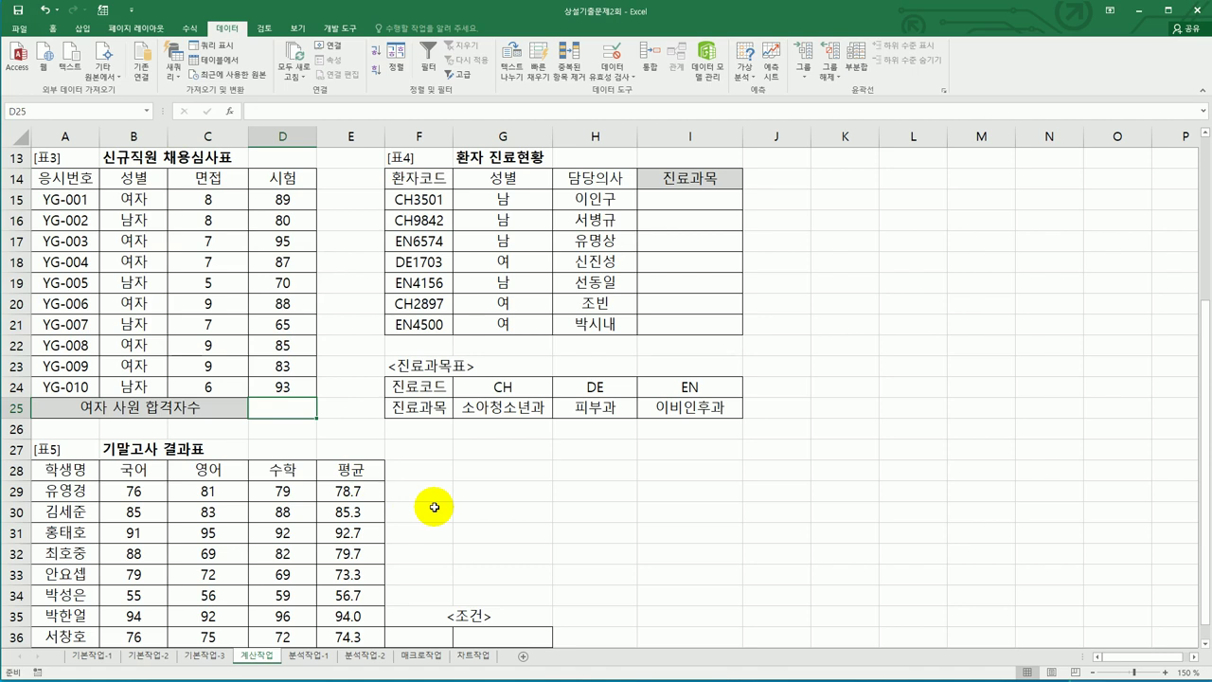
type("=")
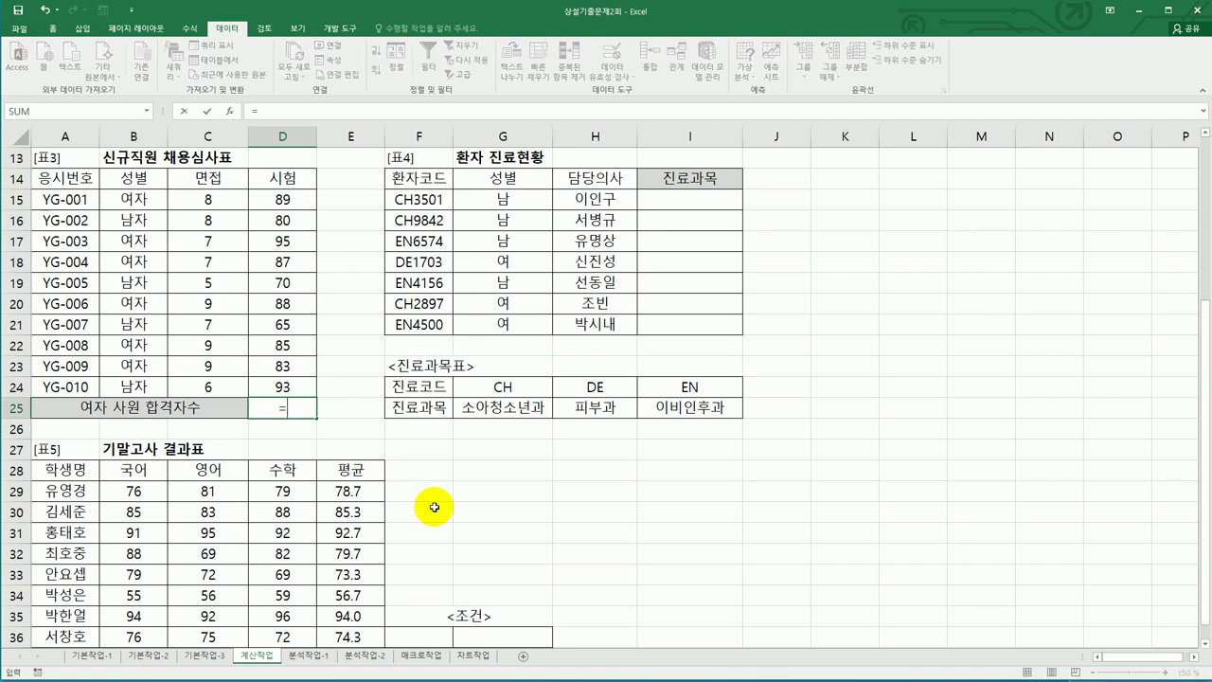
type("countif")
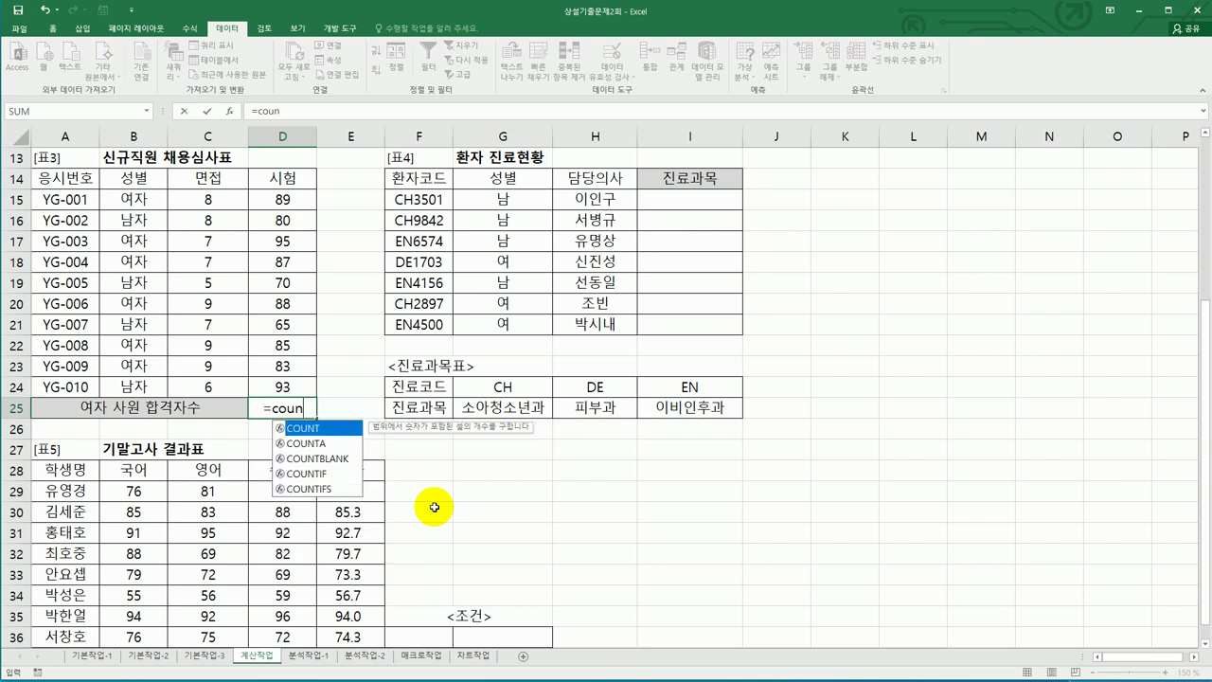
type("s")
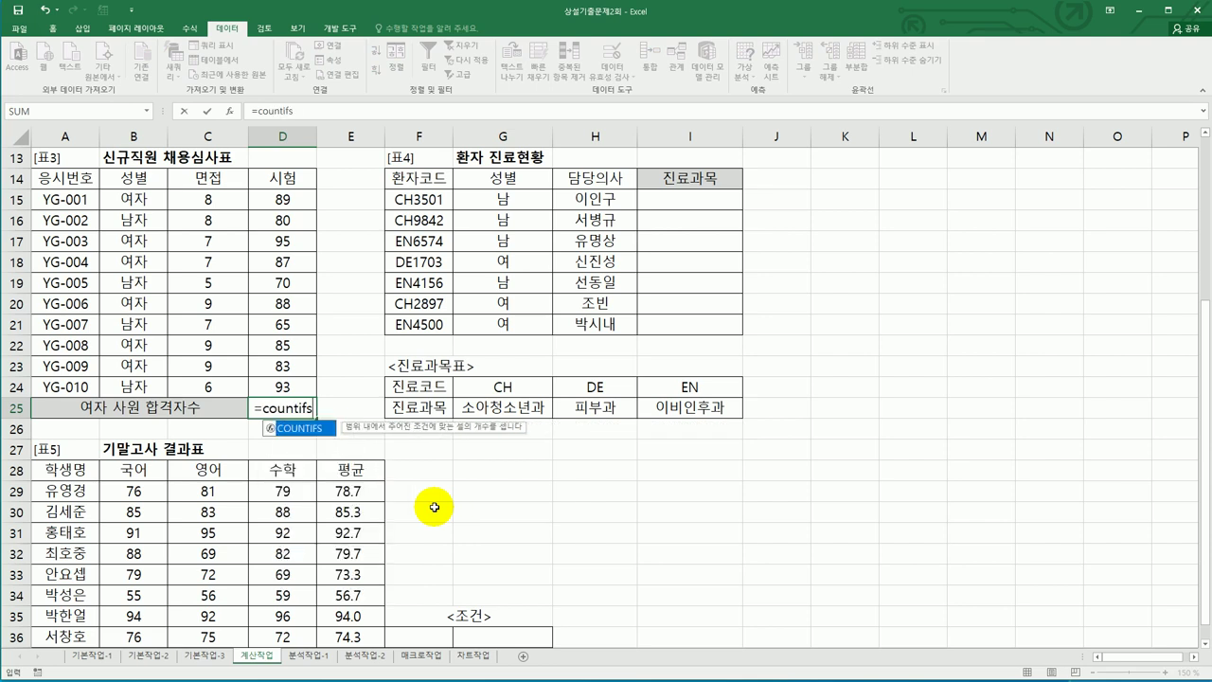
key("Tab")
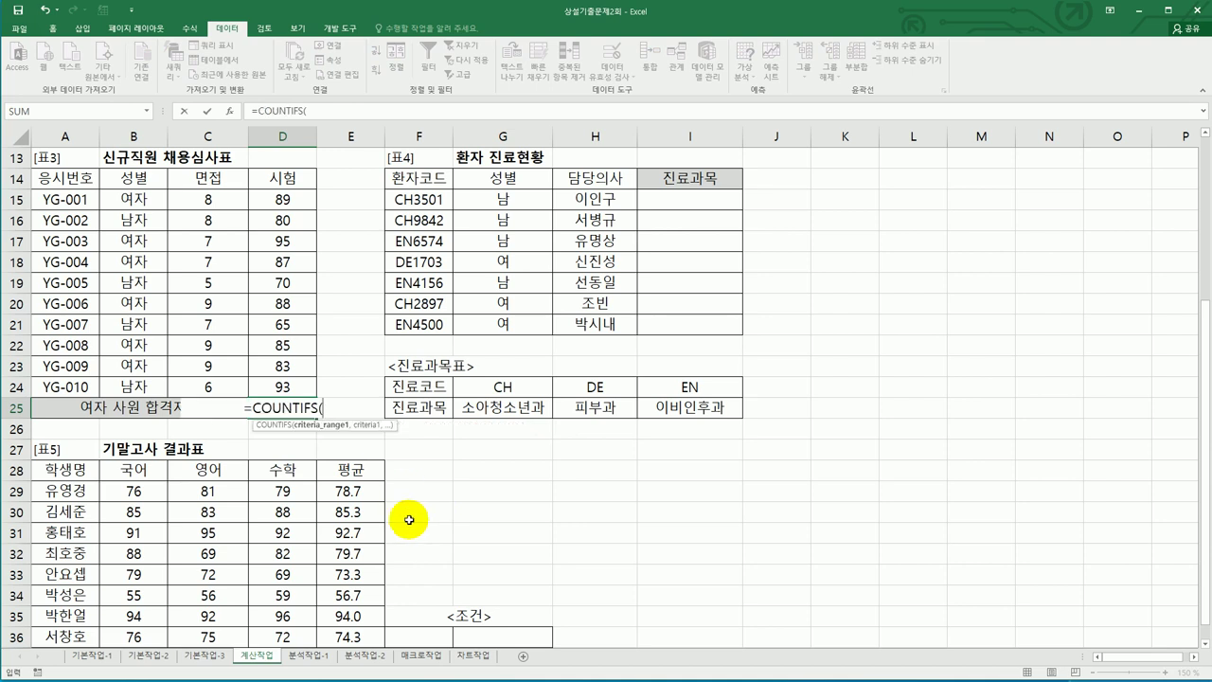
left_click_drag(133, 199, 140, 384)
type(",")
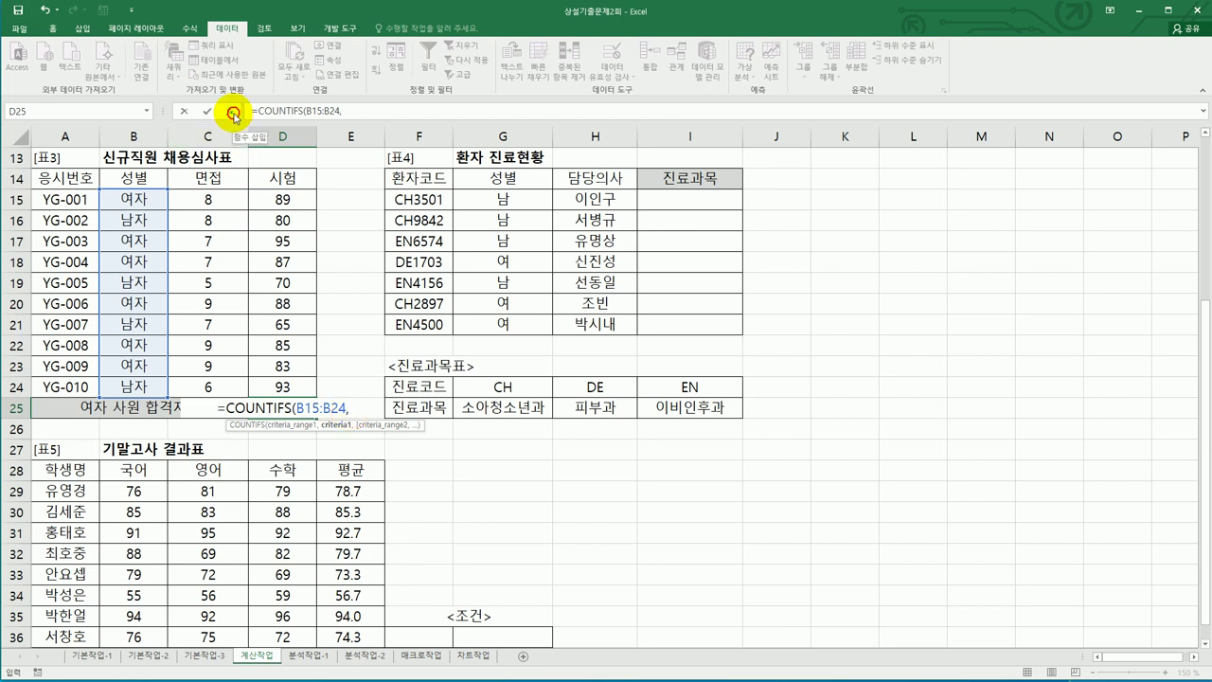
Set Criteria1 of D25's COUNTIFS to "여자" in the function arguments dialog, moved clear of 표3
left_click(233, 115)
left_click_drag(331, 238, 690, 238)
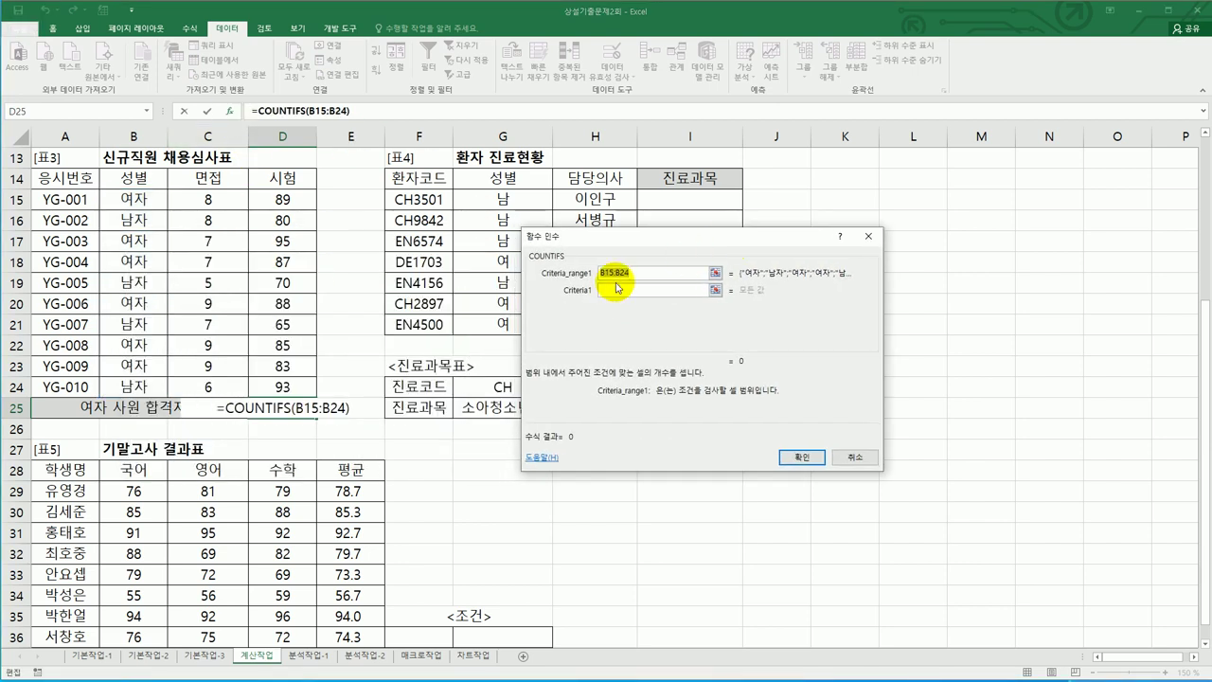
left_click(613, 290)
type("du")
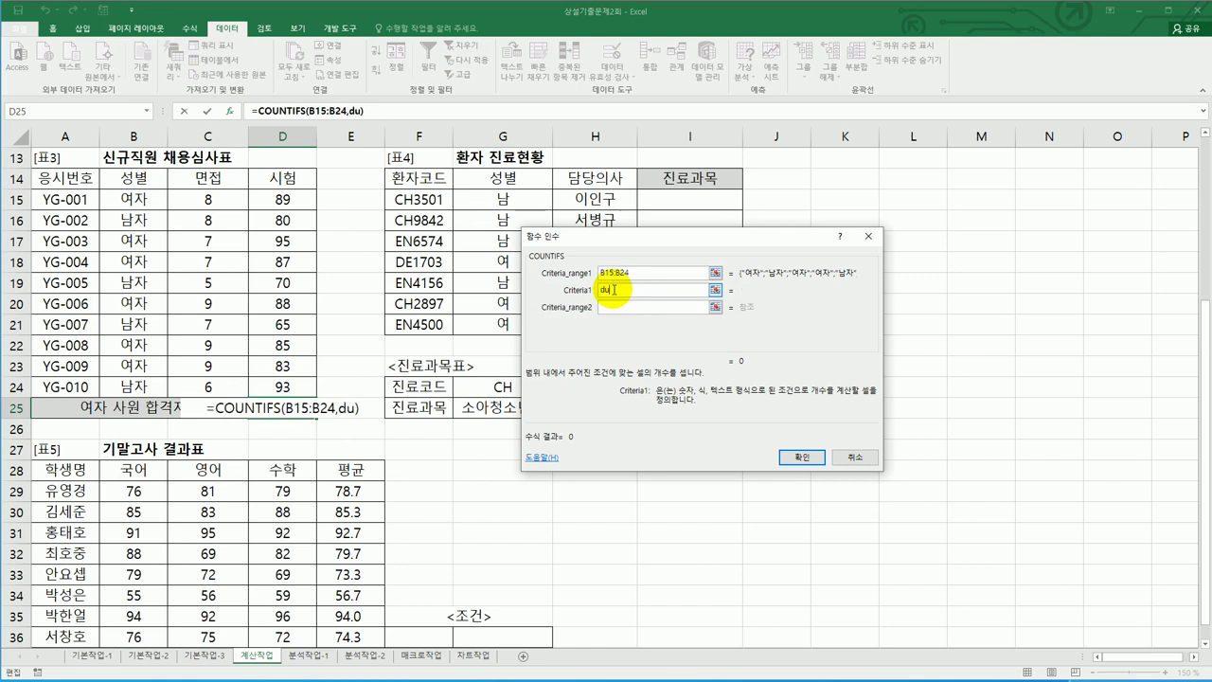
key("BackSpace")
key("BackSpace")
key("Hangul")
type("여자")
key("Tab")
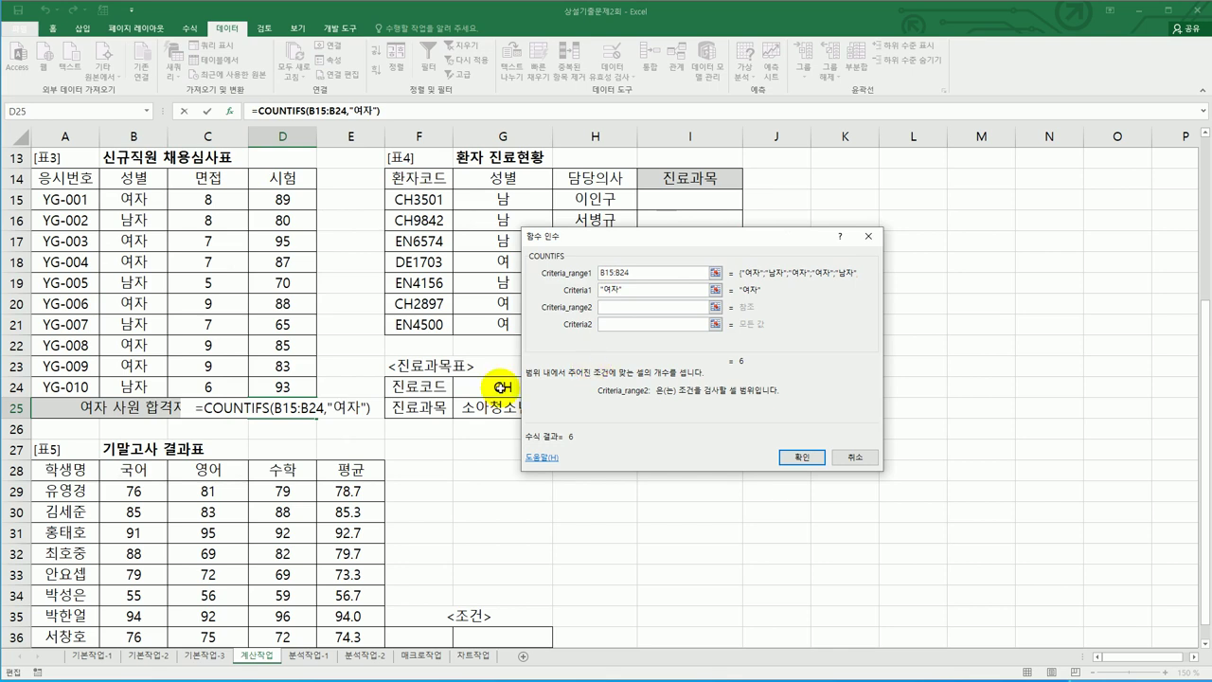
Add the 면접 range C15:C24 to D25's COUNTIFS as the second criteria range with the condition >=8
left_click(214, 201)
left_click_drag(213, 202, 226, 388)
left_click(618, 324)
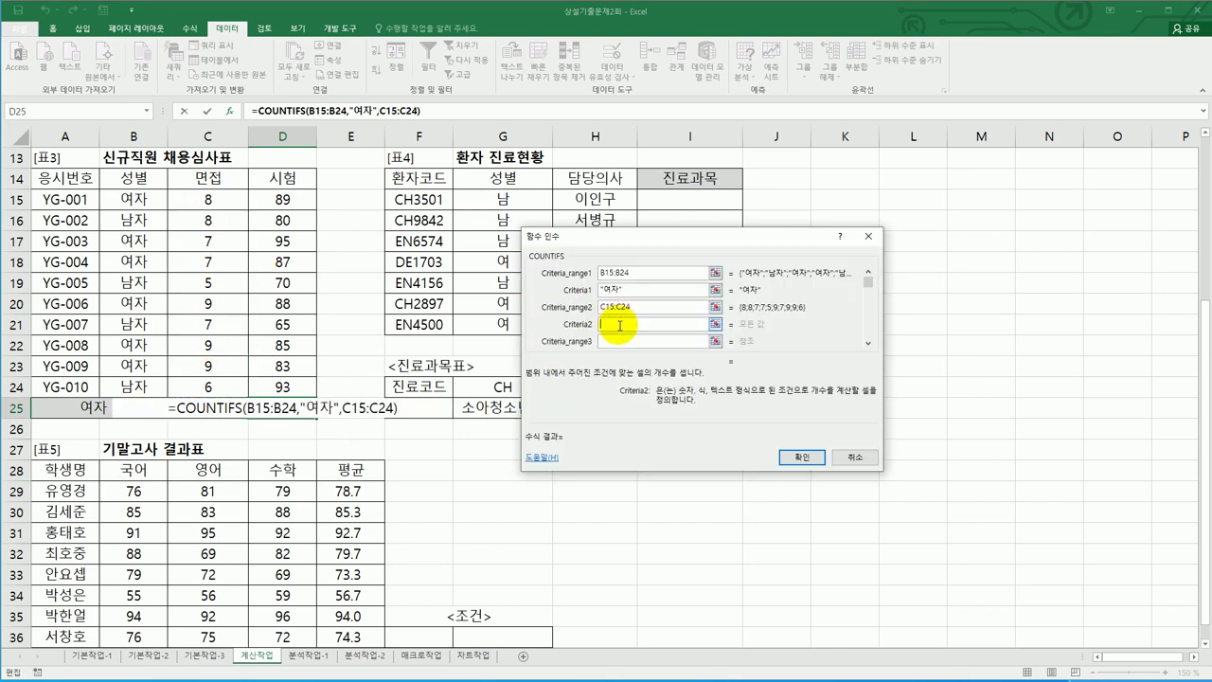
type(">")
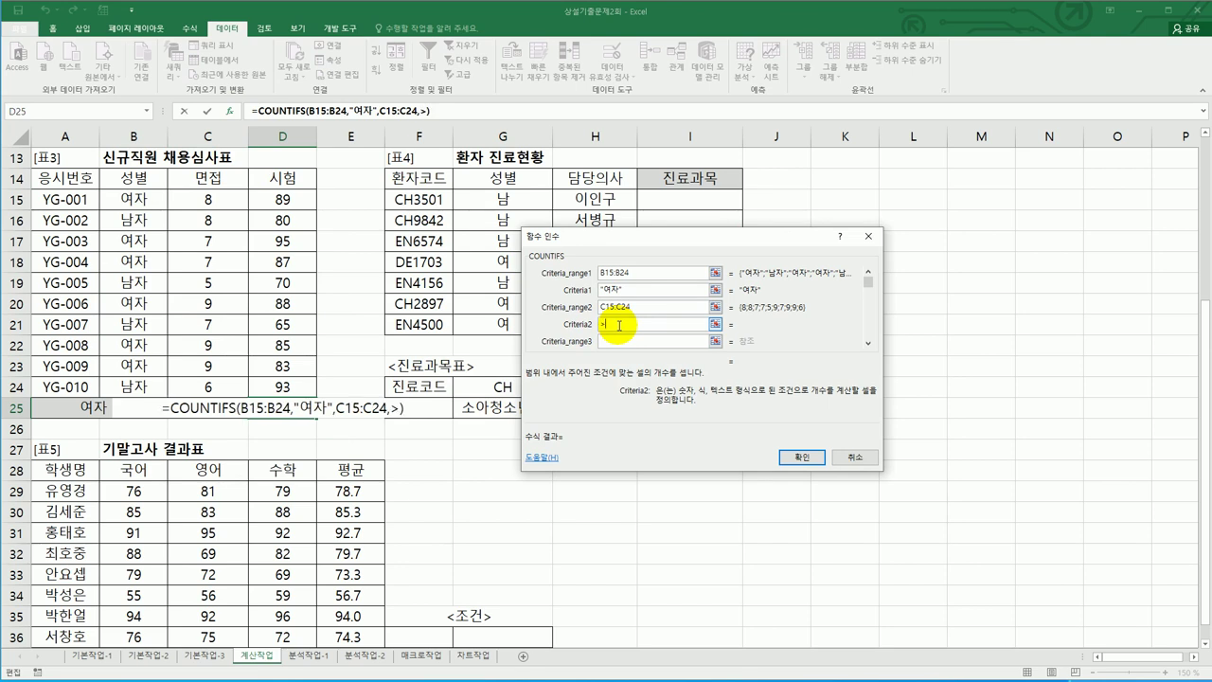
type("=8")
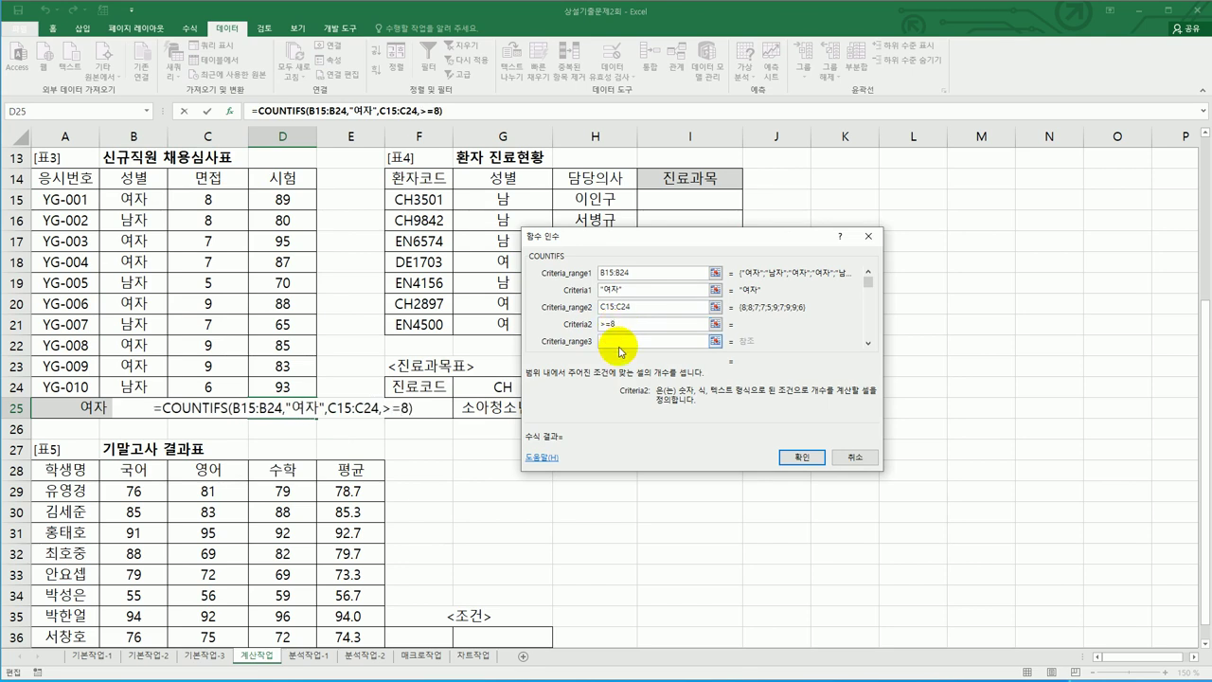
Add the 시험 range D15:D24 as the third criteria range with the condition >=85 and complete D25's COUNTIFS formula
left_click(620, 341)
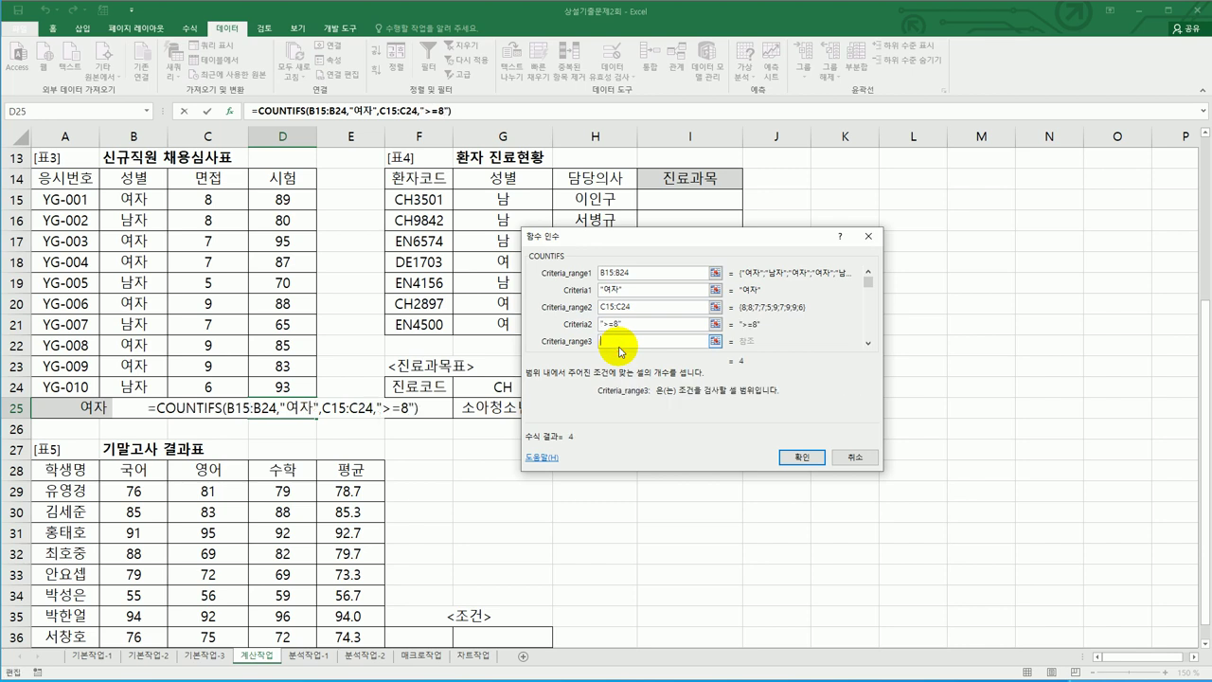
left_click_drag(287, 198, 299, 386)
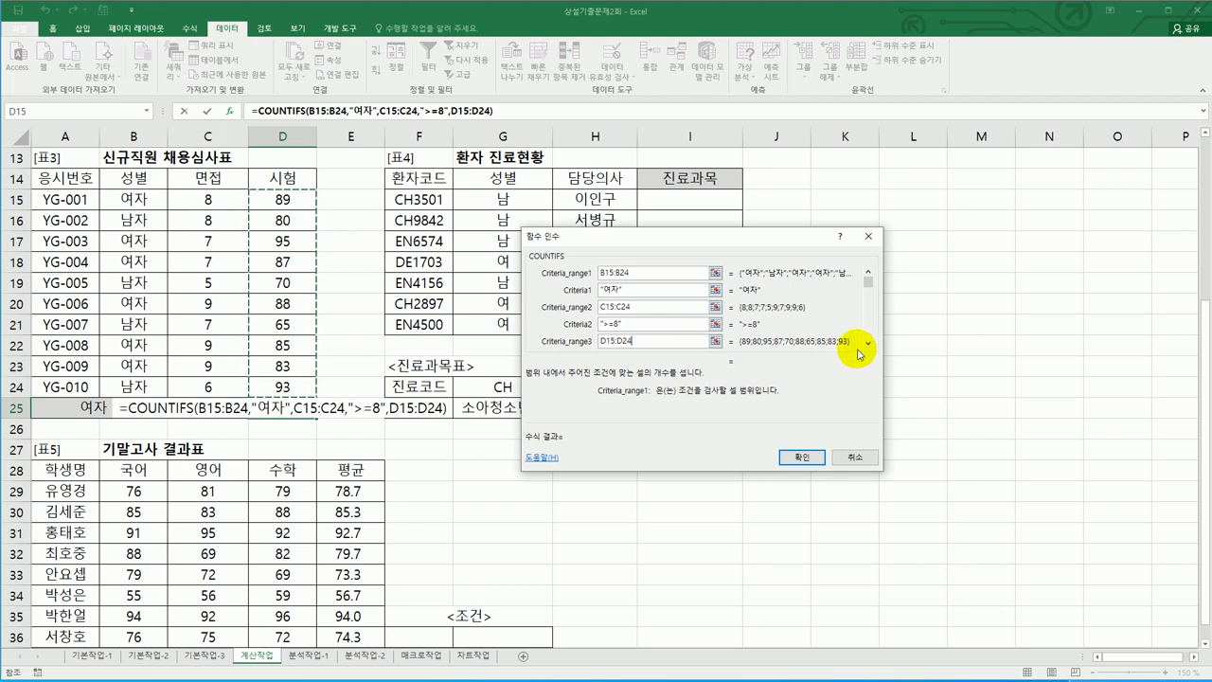
key("Tab")
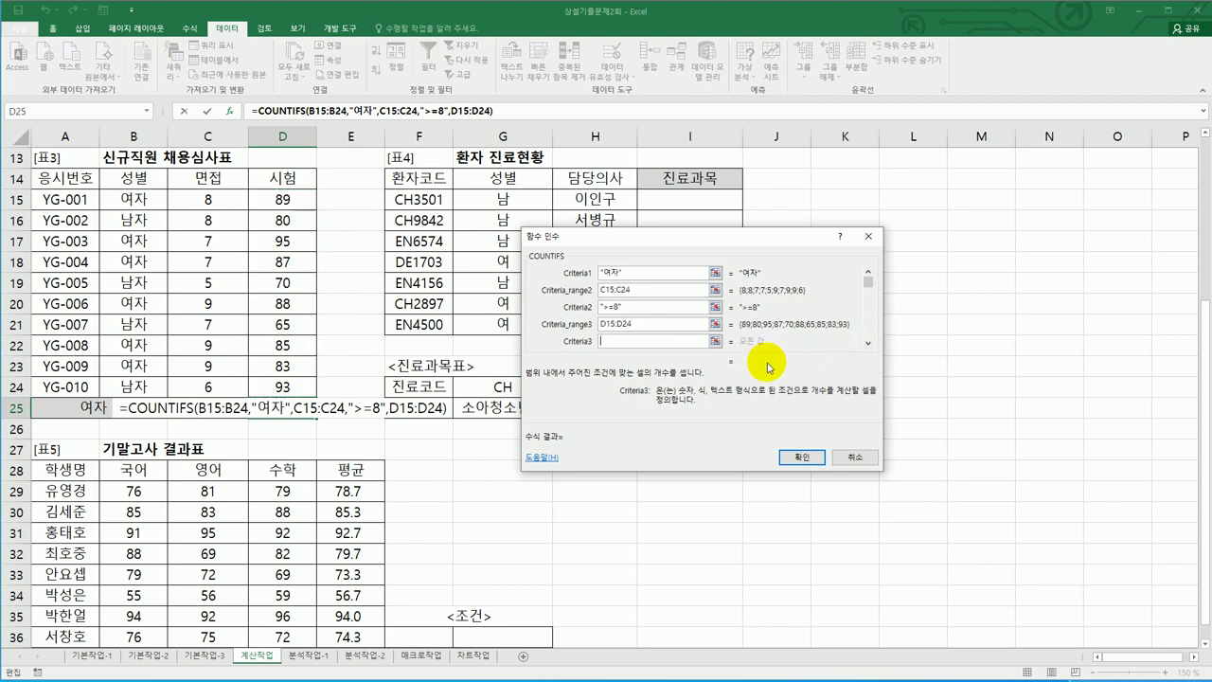
type(">")
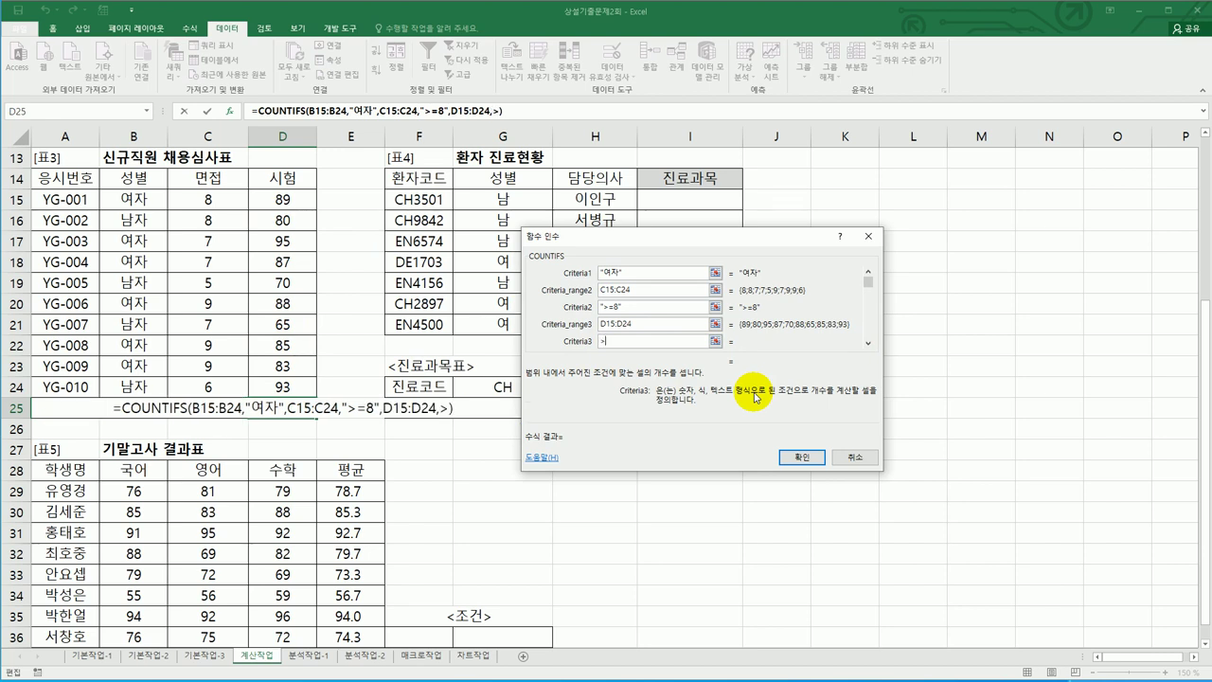
type("=8")
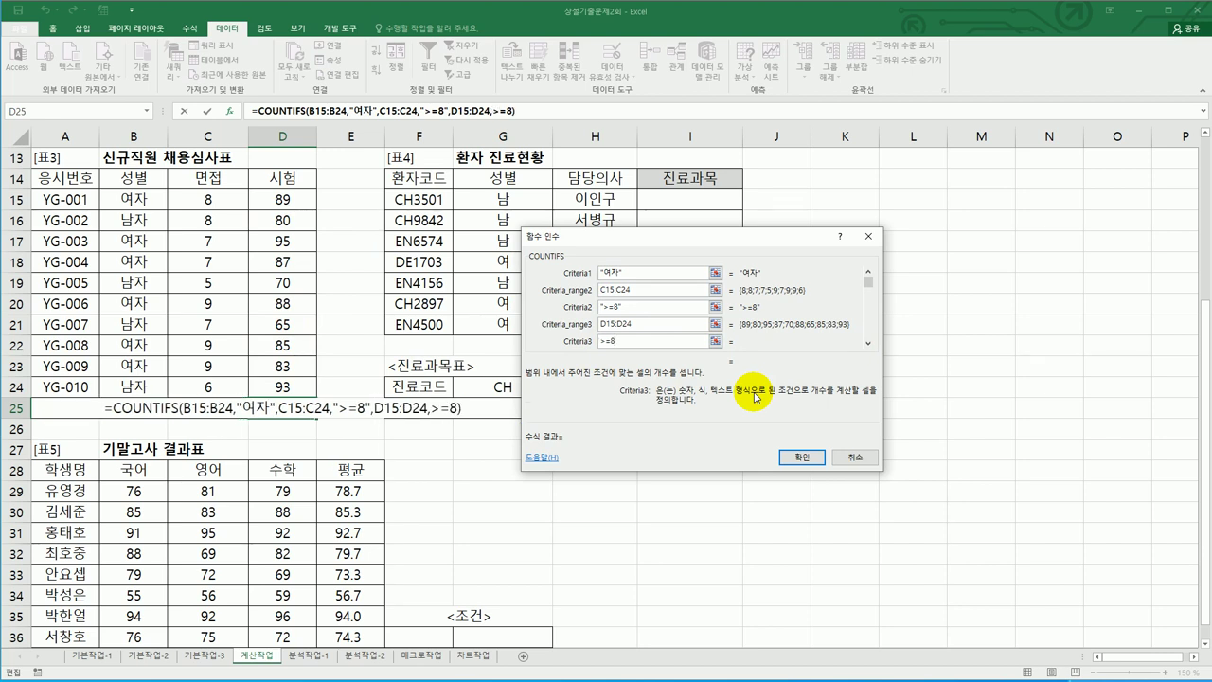
type("5")
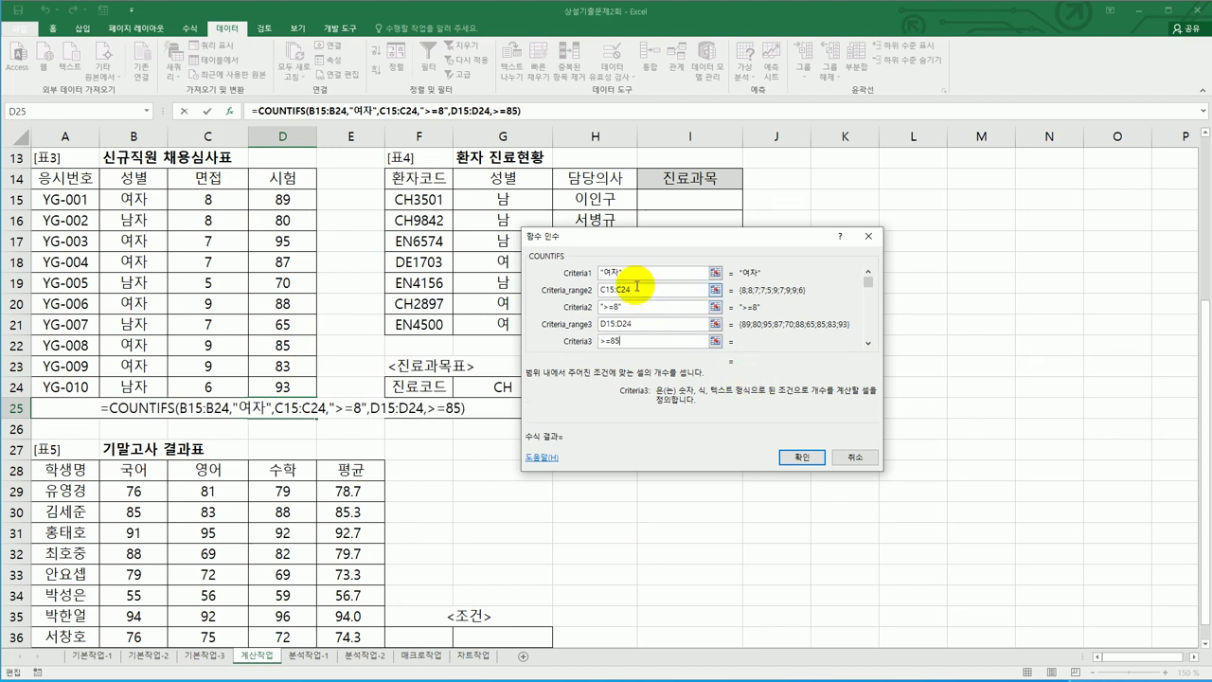
left_click(638, 273)
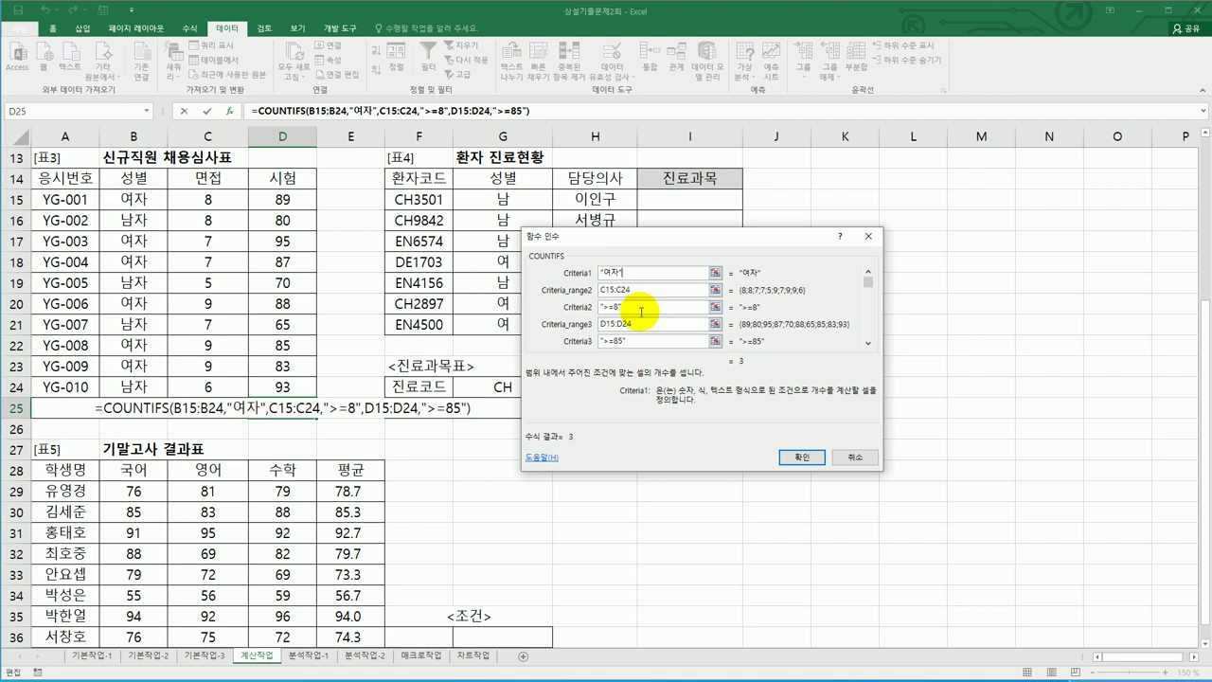
left_click(802, 456)
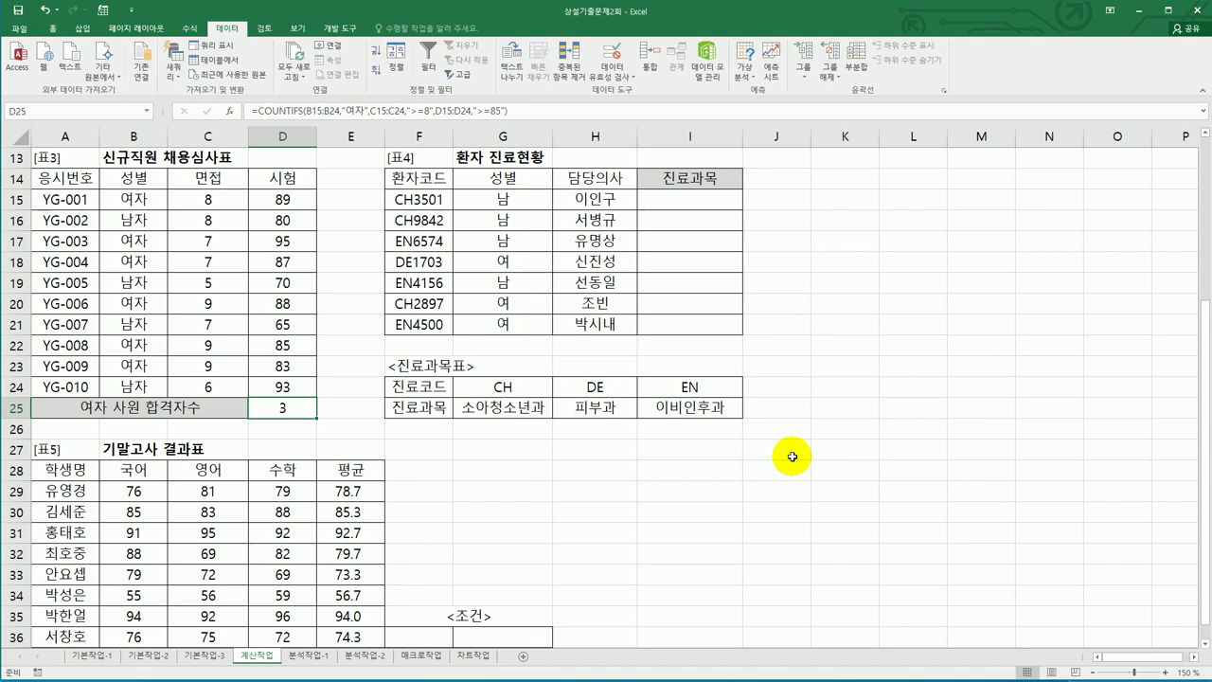
Review how D25's COUNTIFS formula pairs each criteria range with its condition, leaving the formula as entered
double_click(308, 408)
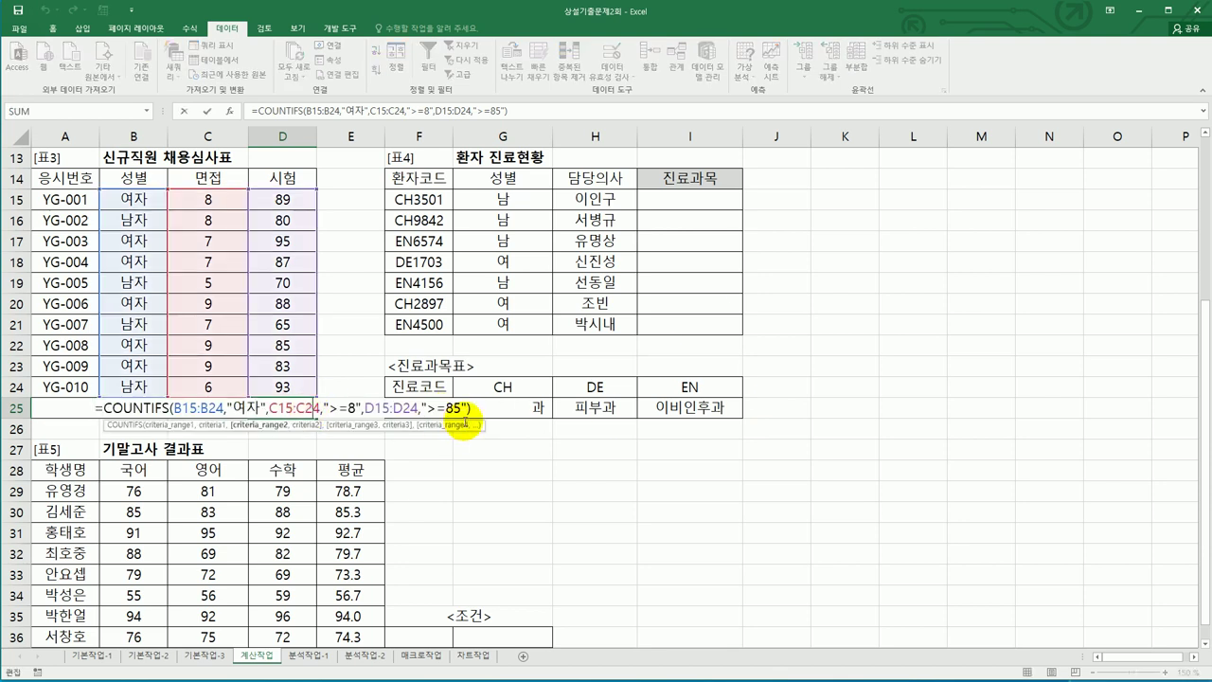
left_click(482, 411)
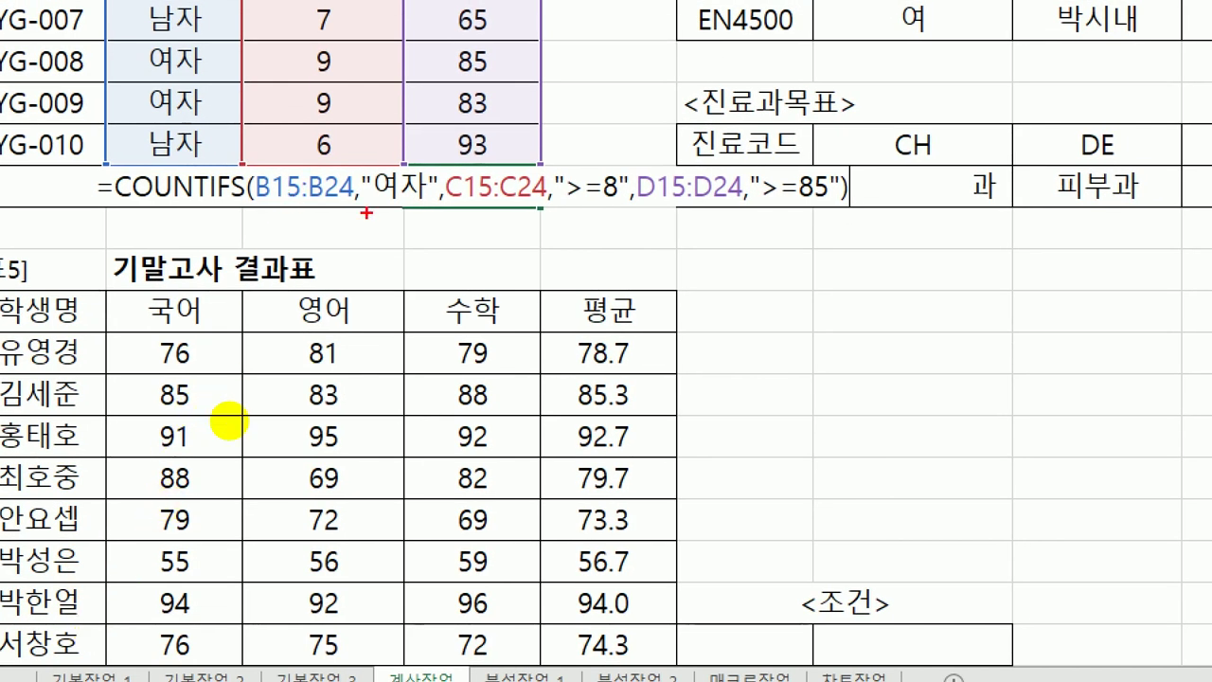
mouse_move(284, 158)
left_mouse_down()
mouse_move(322, 231)
mouse_move(369, 212)
left_mouse_up()
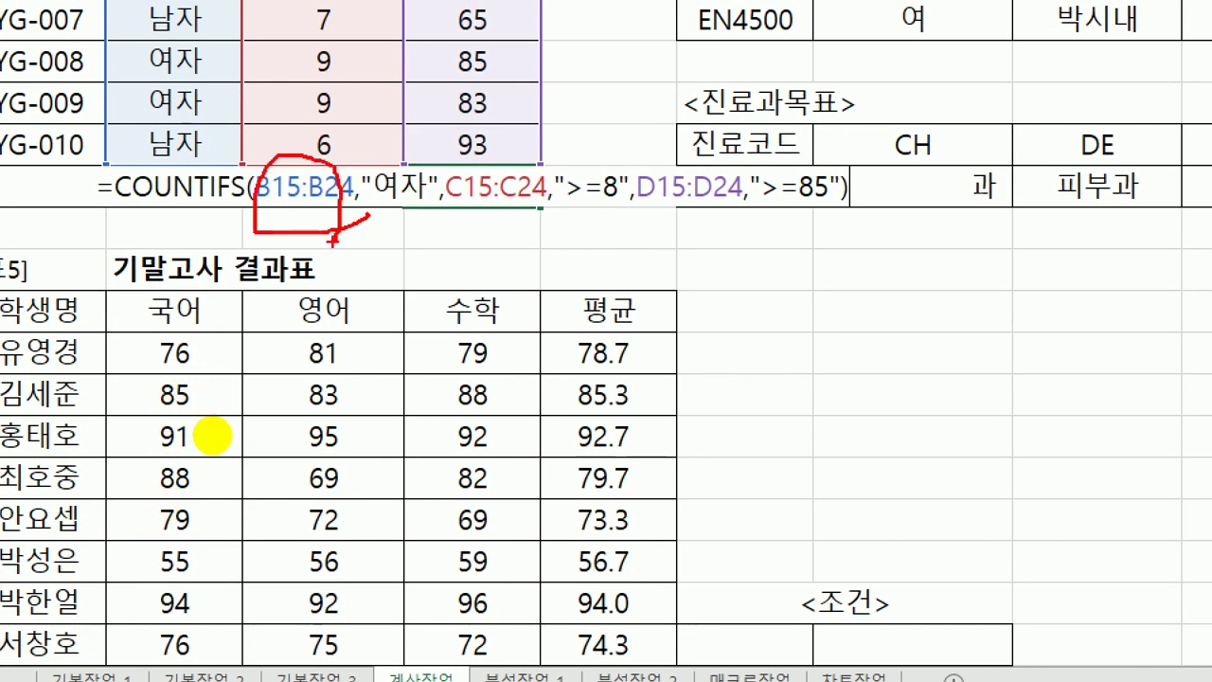
left_click_drag(392, 125, 433, 108)
mouse_move(522, 197)
left_mouse_down()
mouse_move(516, 142)
mouse_move(545, 206)
left_mouse_up()
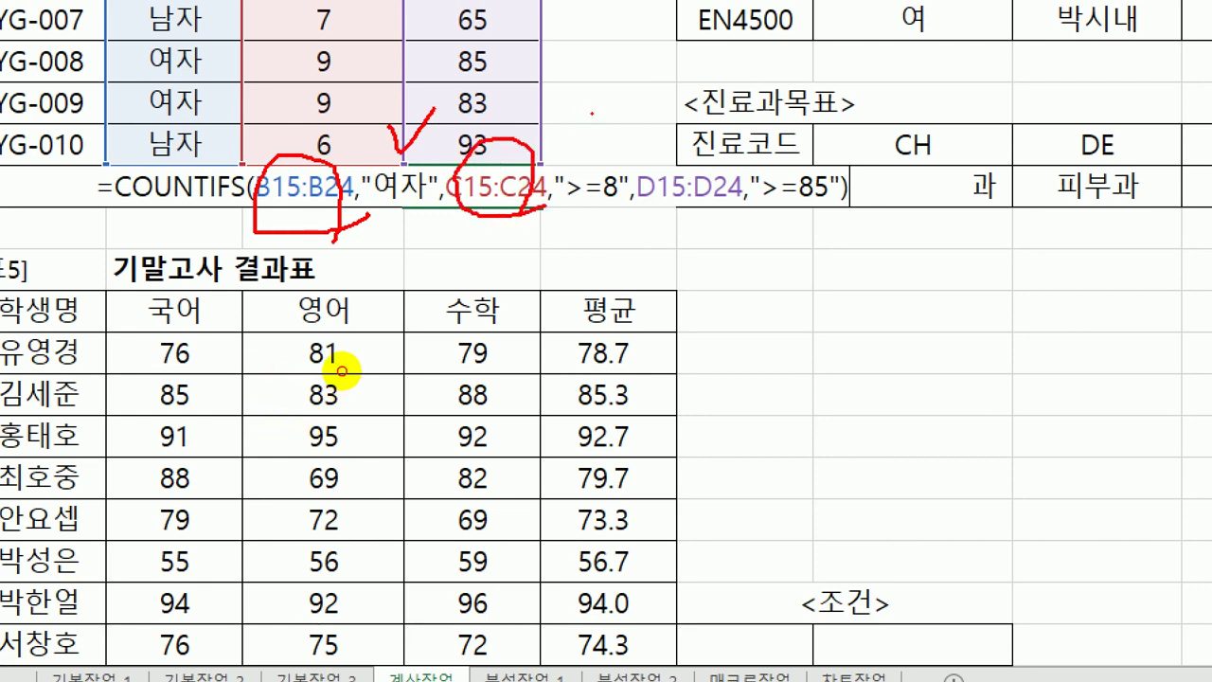
left_click_drag(592, 115, 625, 102)
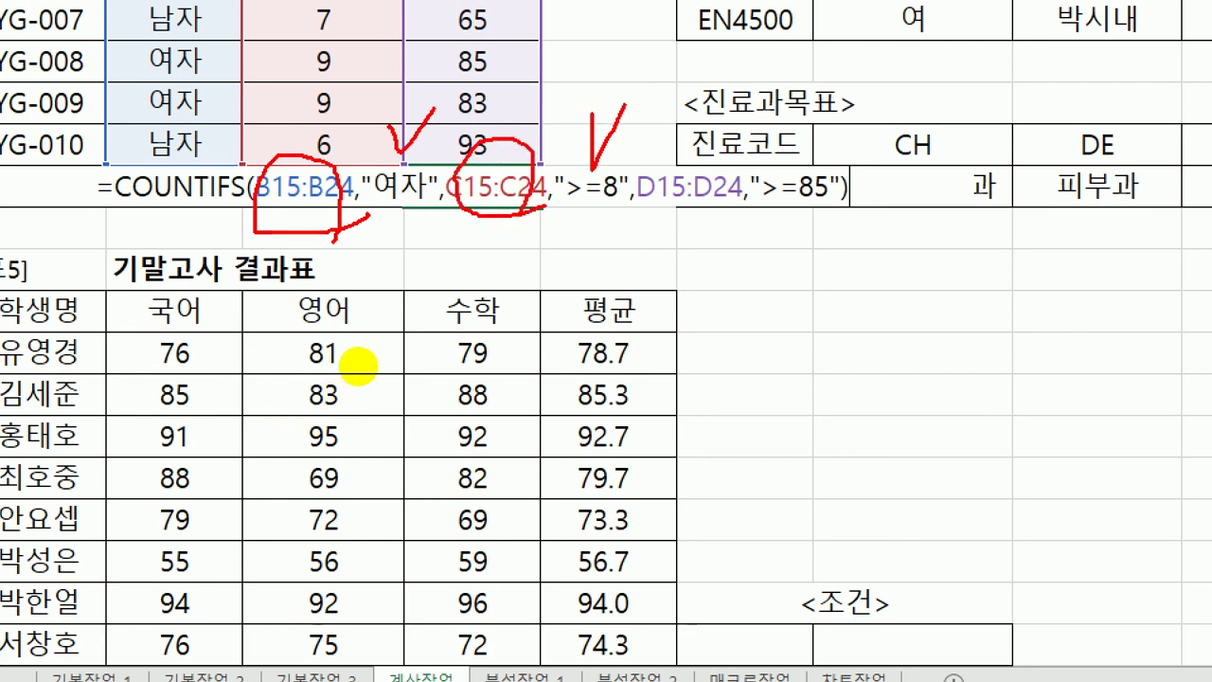
left_click_drag(675, 227, 722, 224)
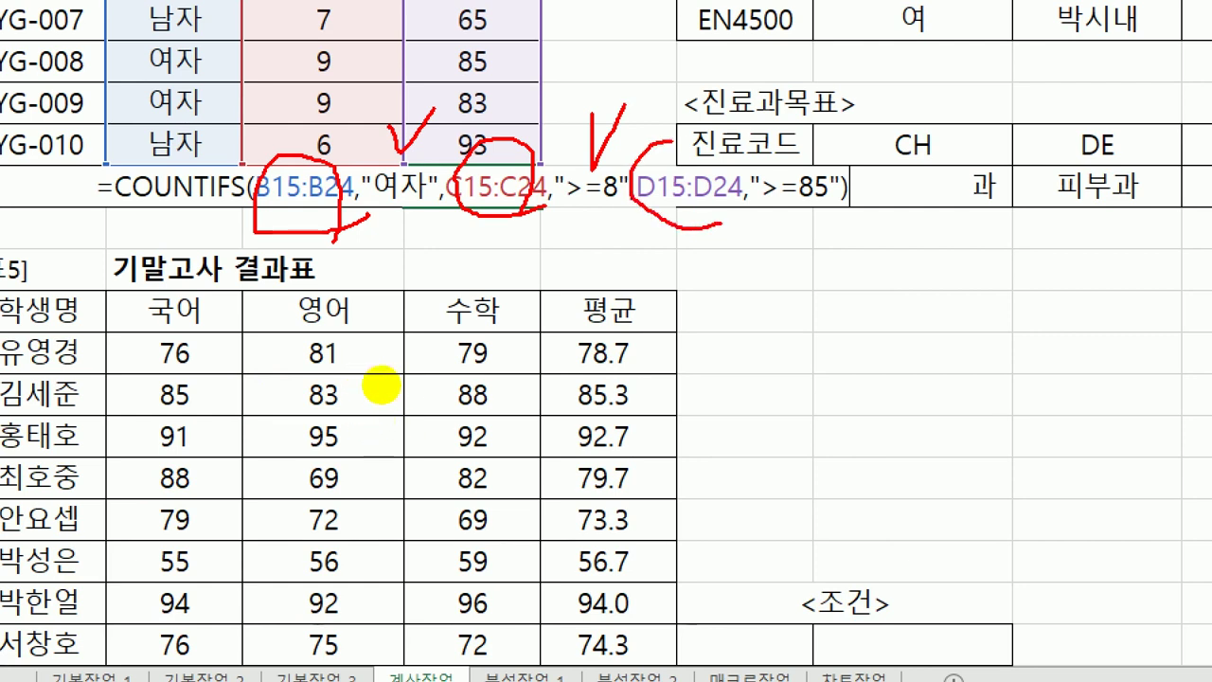
left_click_drag(706, 144, 722, 225)
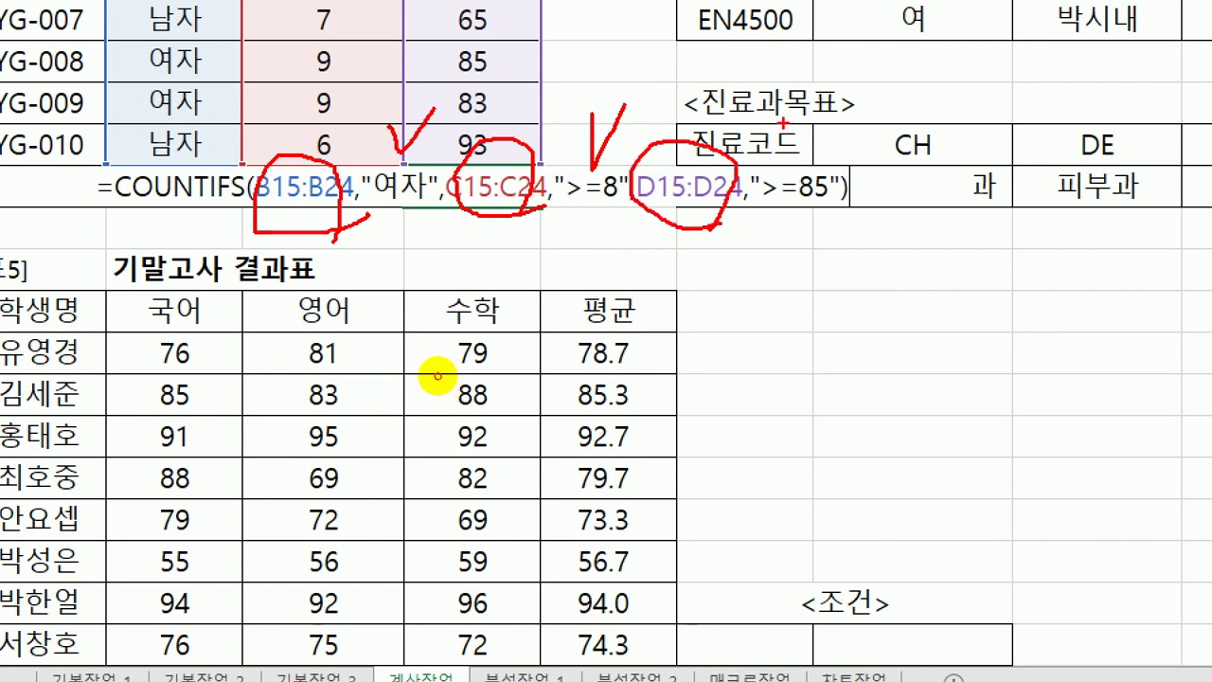
left_click_drag(784, 142, 838, 123)
left_click_drag(286, 263, 873, 251)
mouse_move(119, 203)
left_mouse_down()
mouse_move(175, 216)
mouse_move(156, 227)
left_mouse_up()
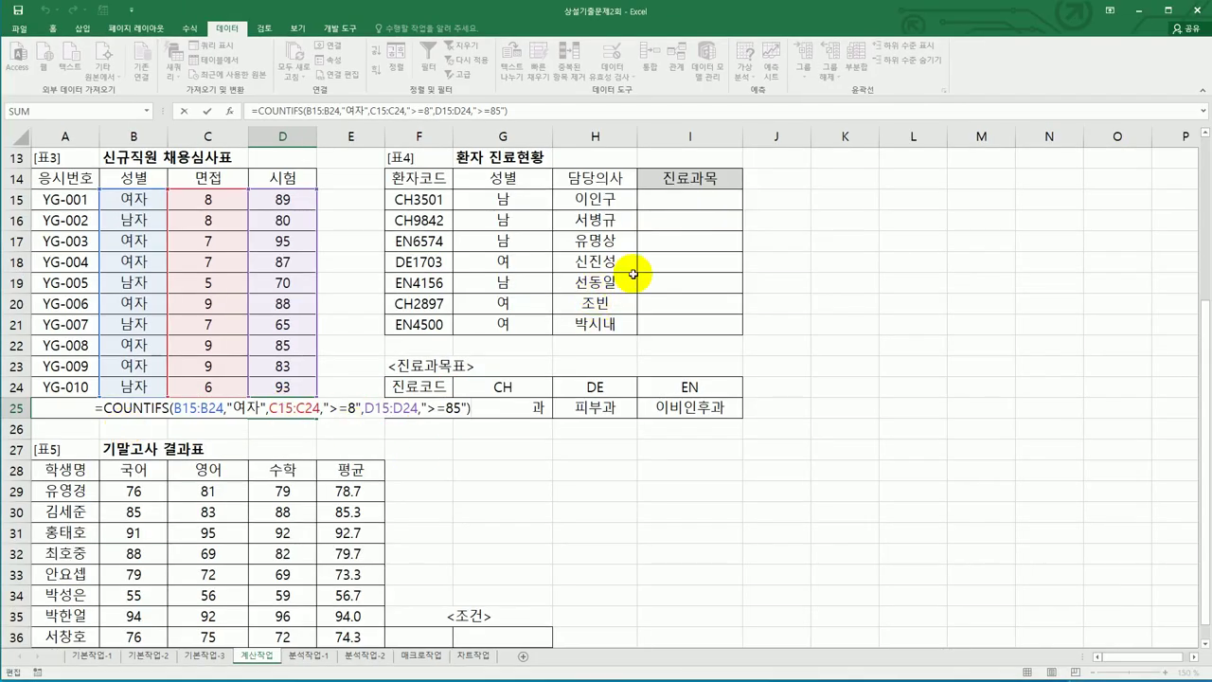
key("Return")
Extract the first two characters of 환자코드 F15 into I15 with =LEFT(F15,2) and fill it down through I21
left_click(684, 205)
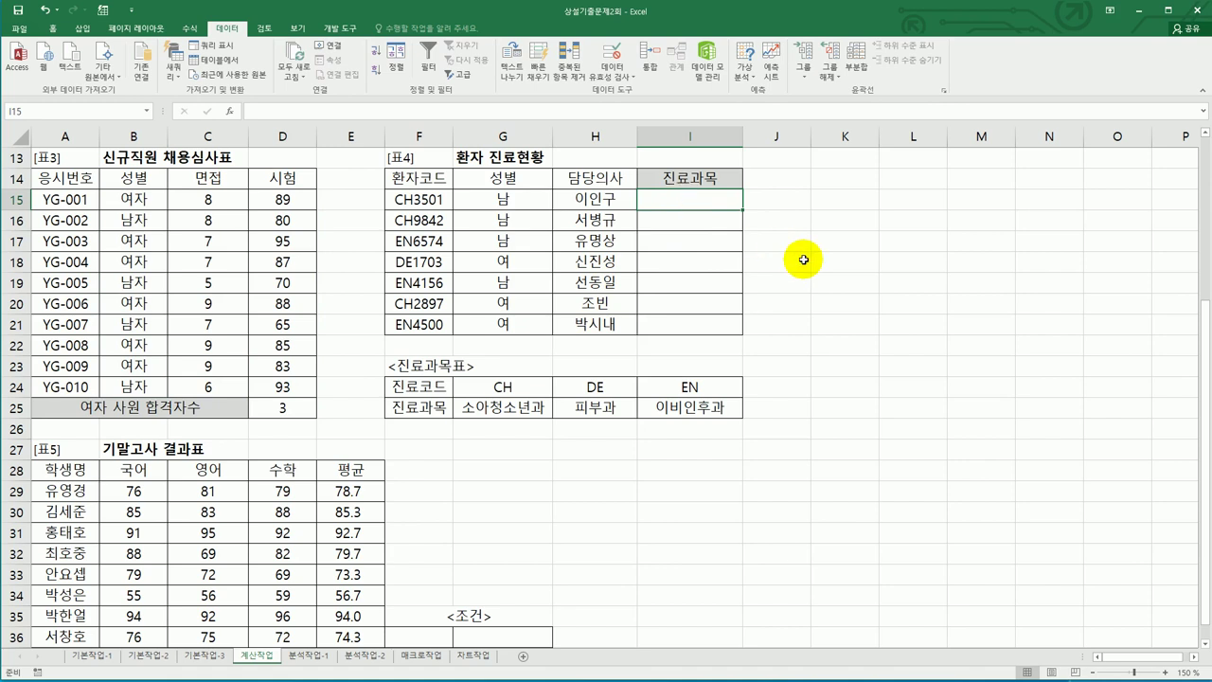
type("=lef")
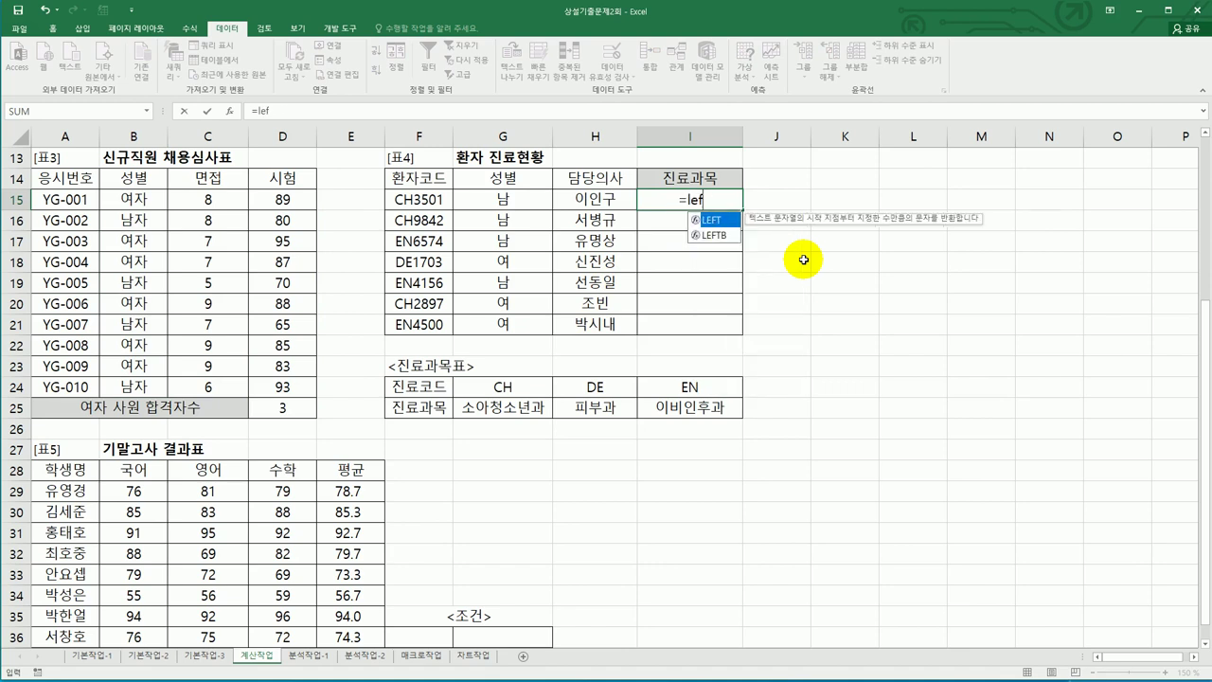
double_click(717, 218)
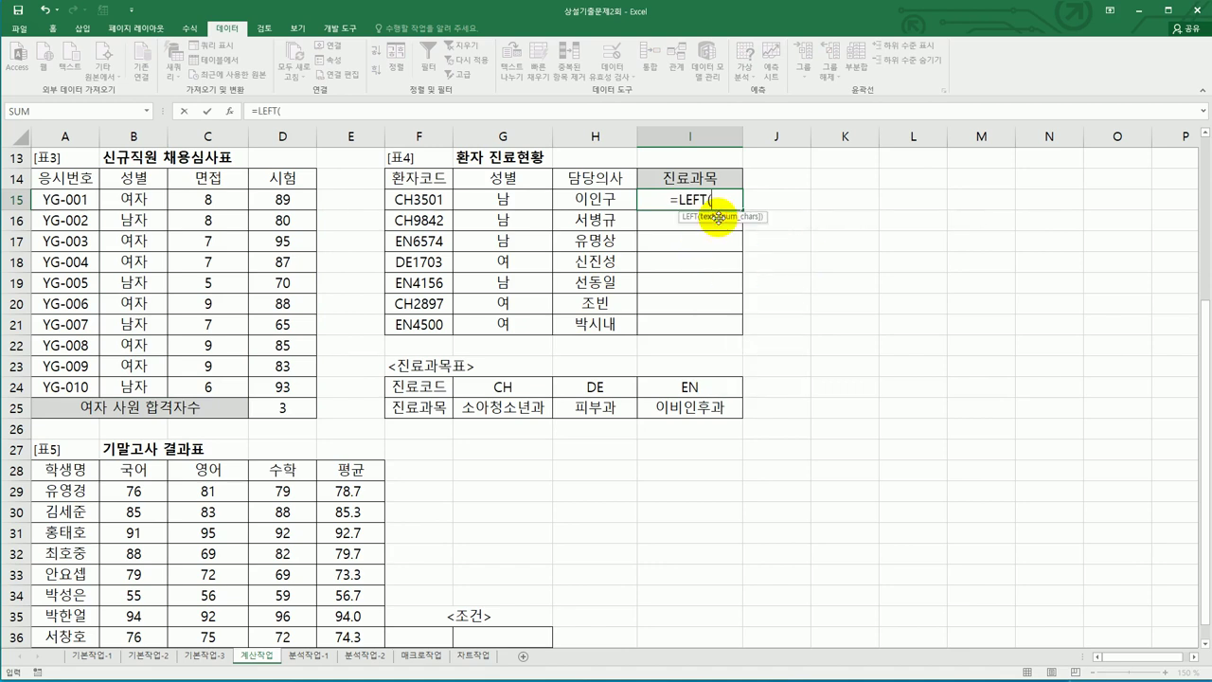
left_click(442, 198)
type(",2")
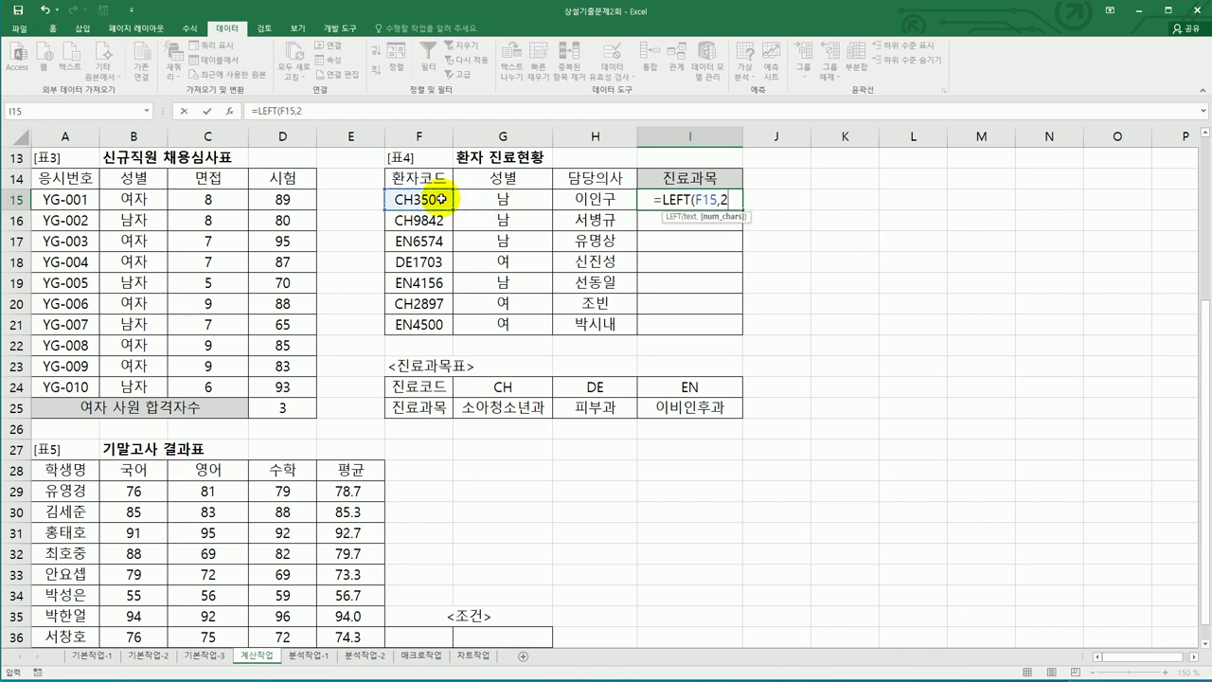
type(")")
key("Return")
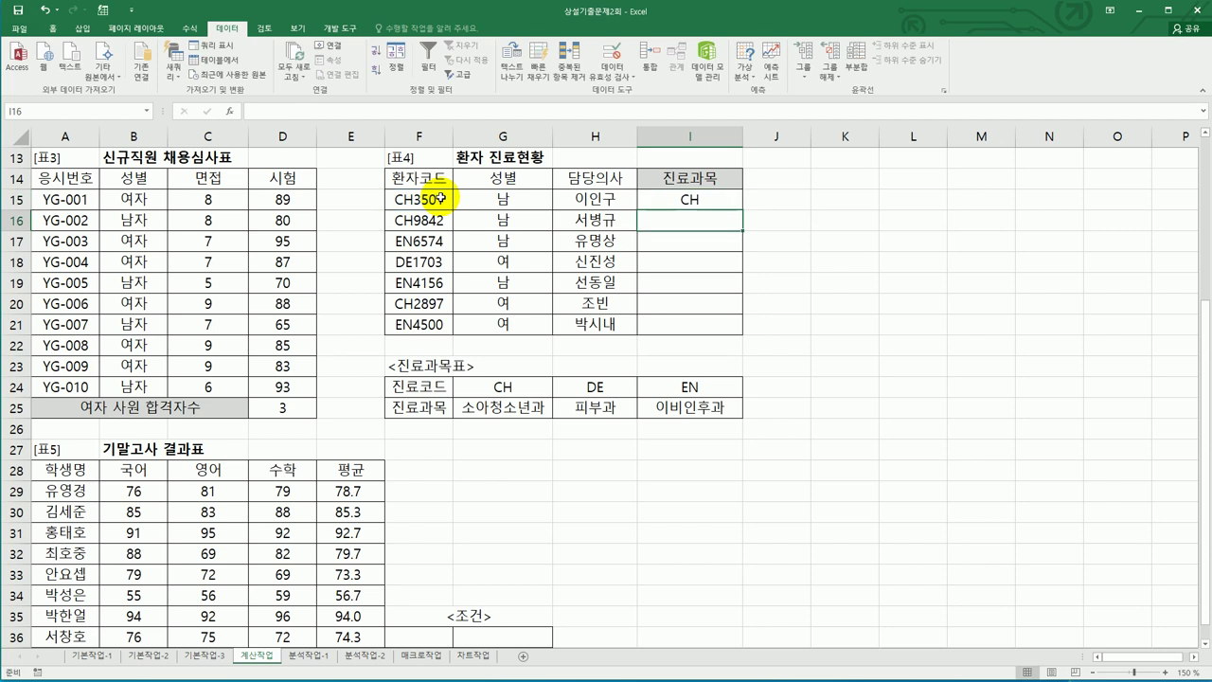
left_click(686, 200)
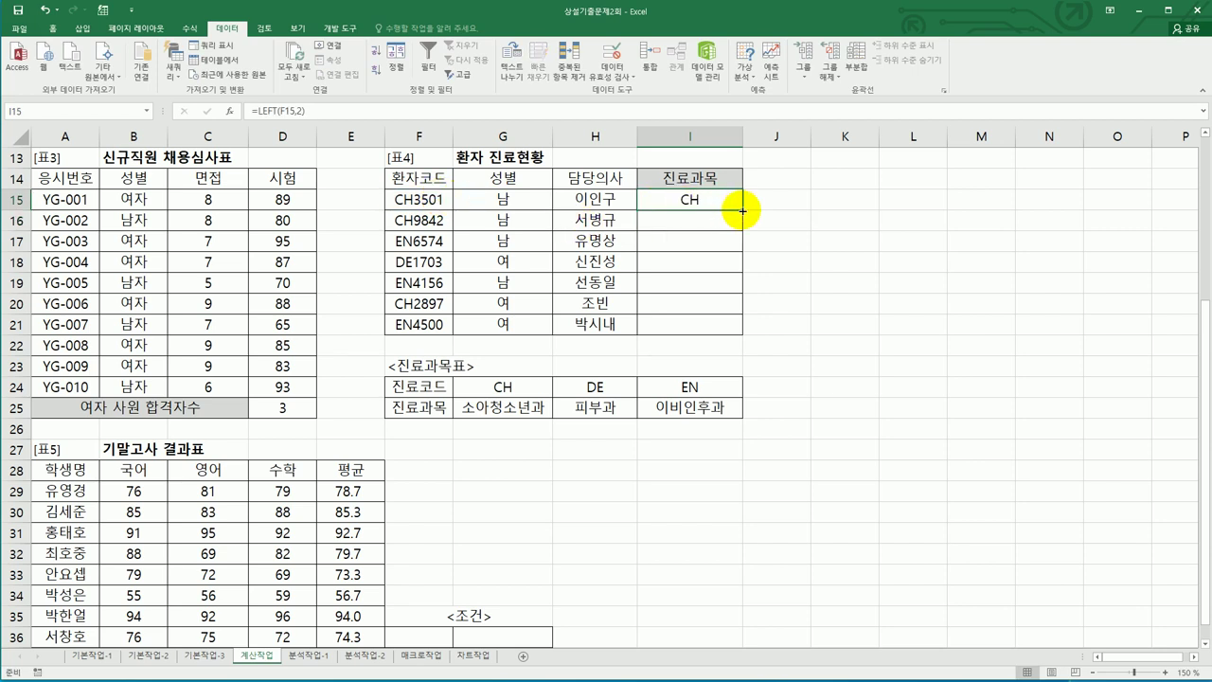
left_click_drag(742, 220, 744, 332)
Check the 진료과목표 lookup range G24:I25 and nest I15's LEFT formula in HLOOKUP as the lookup value
left_click_drag(468, 387, 674, 417)
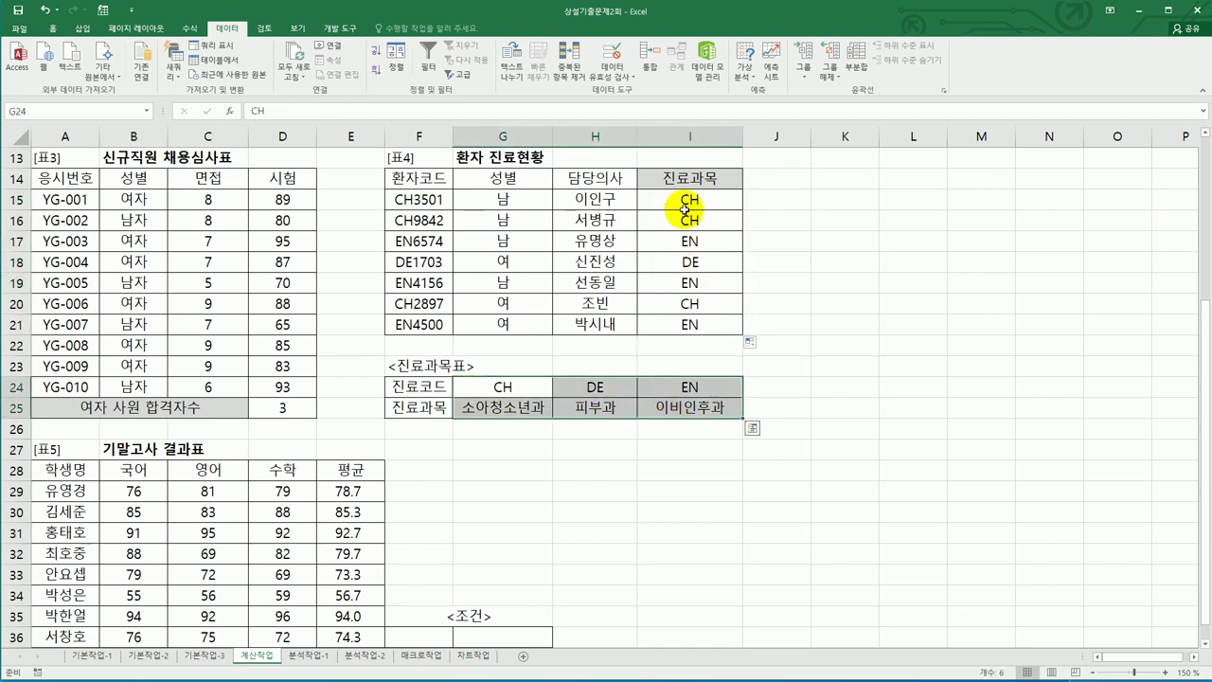
left_click_drag(514, 384, 677, 410)
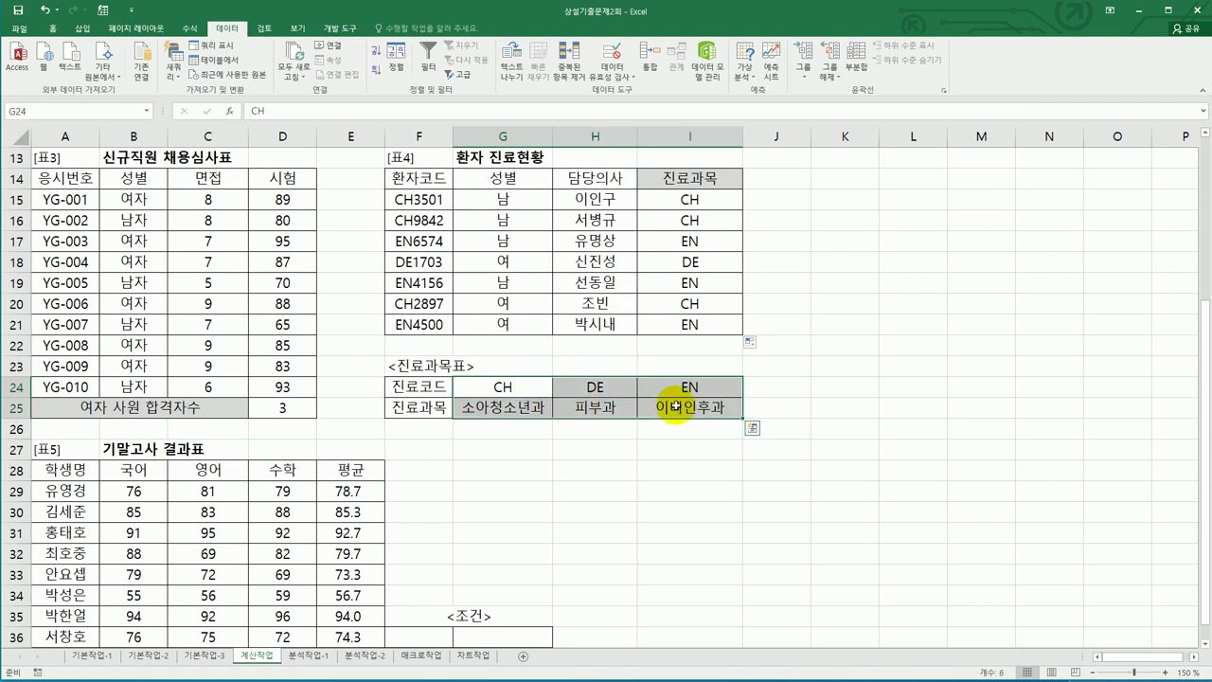
double_click(678, 200)
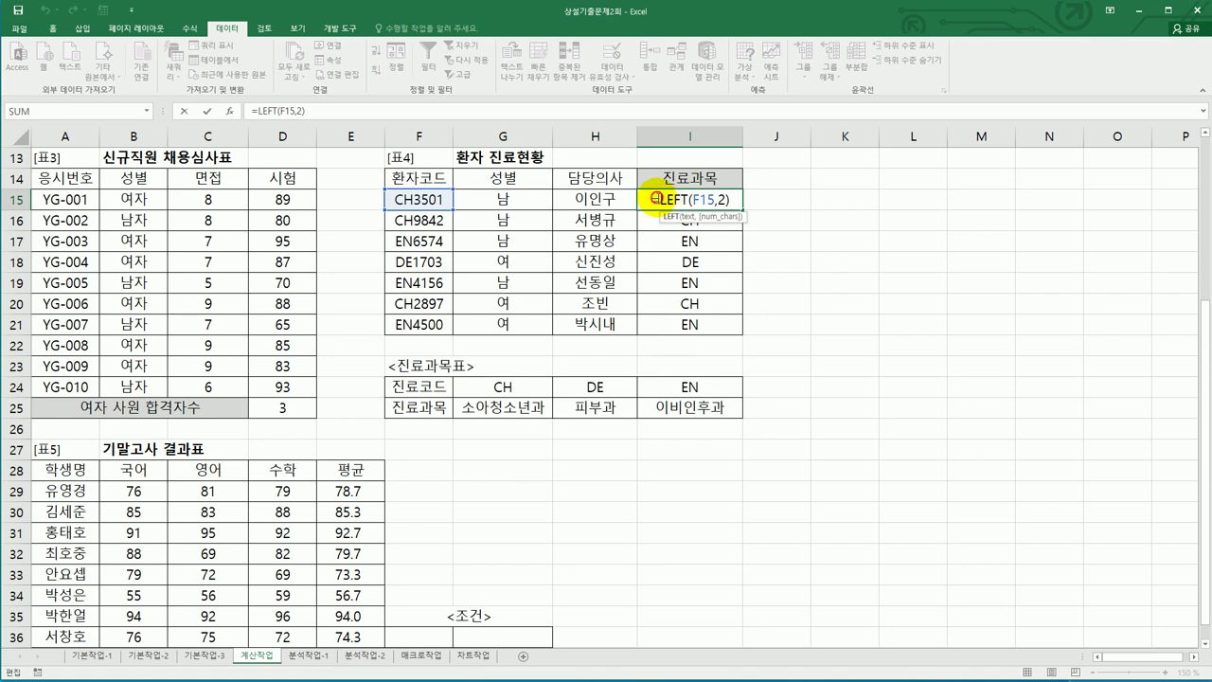
left_click(658, 200)
type("hl")
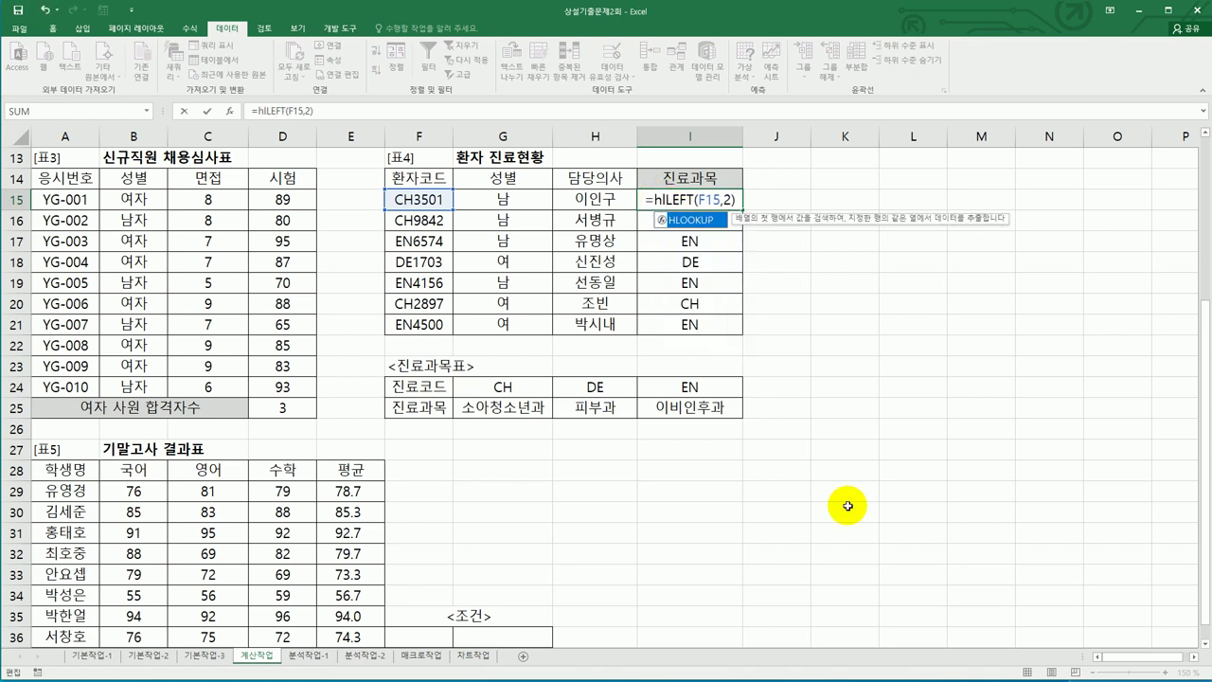
double_click(710, 219)
left_click(765, 200)
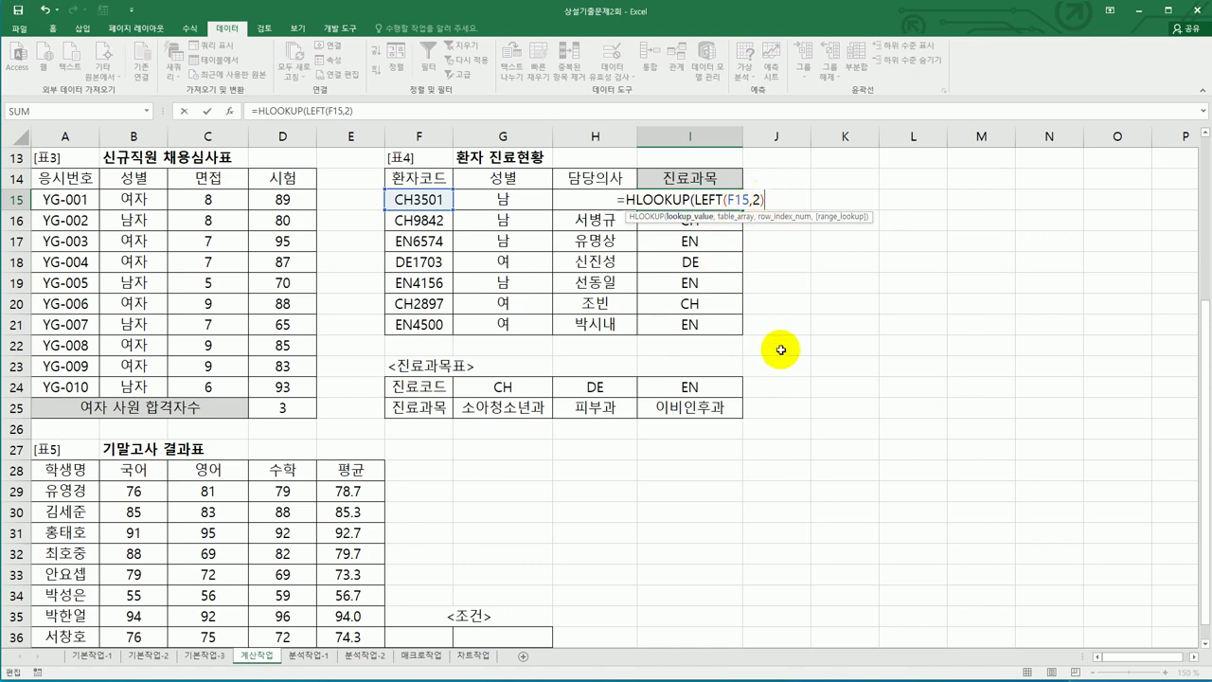
Complete I15's HLOOKUP with the absolute table range $G$24:$I$25, row 2 and FALSE for exact match, and fill it down through I21
type(",")
left_click_drag(521, 393, 653, 407)
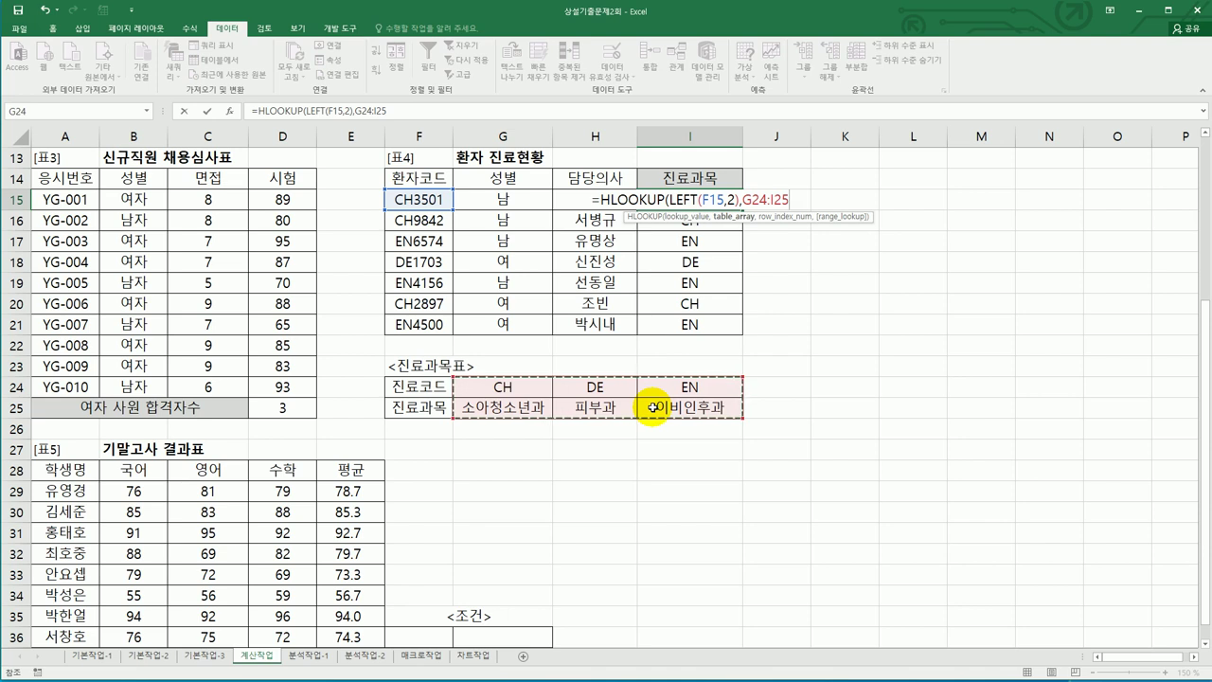
key("F4")
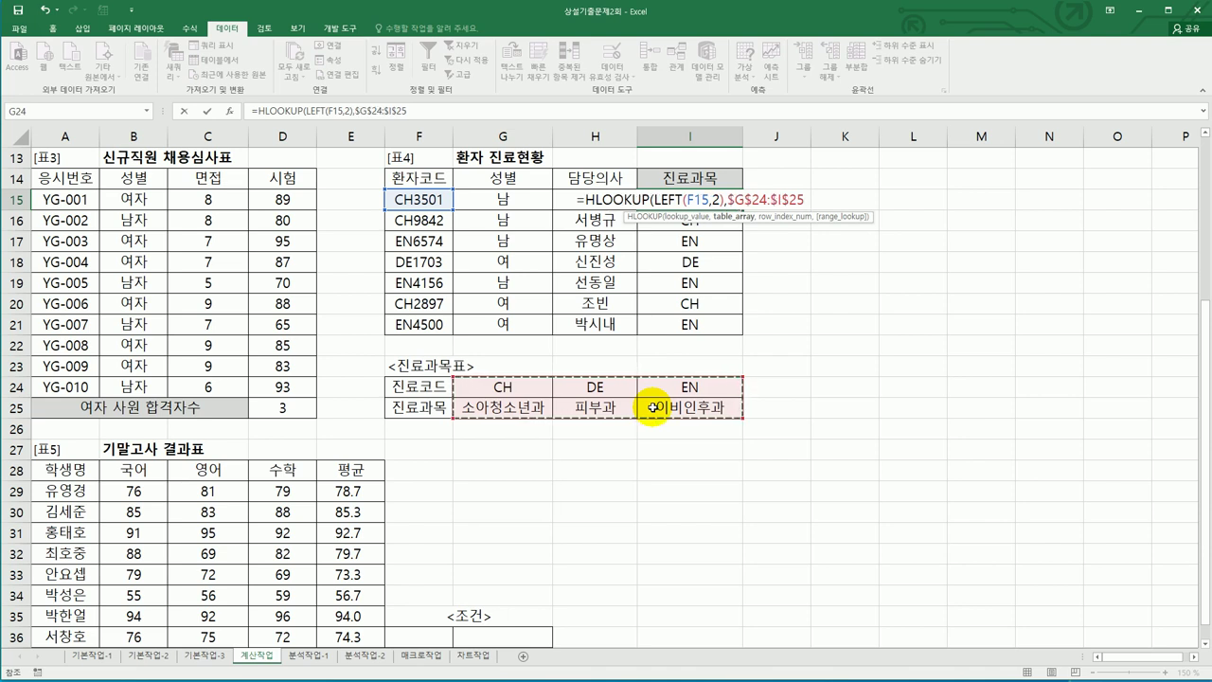
type(",")
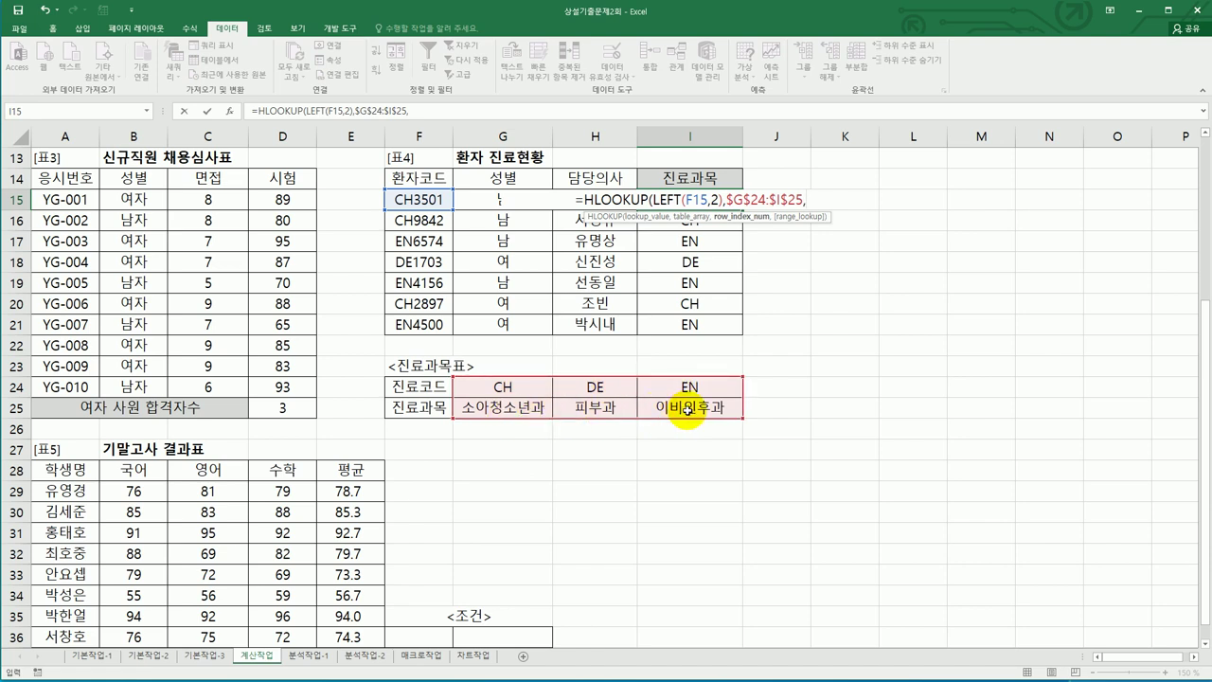
type("2,")
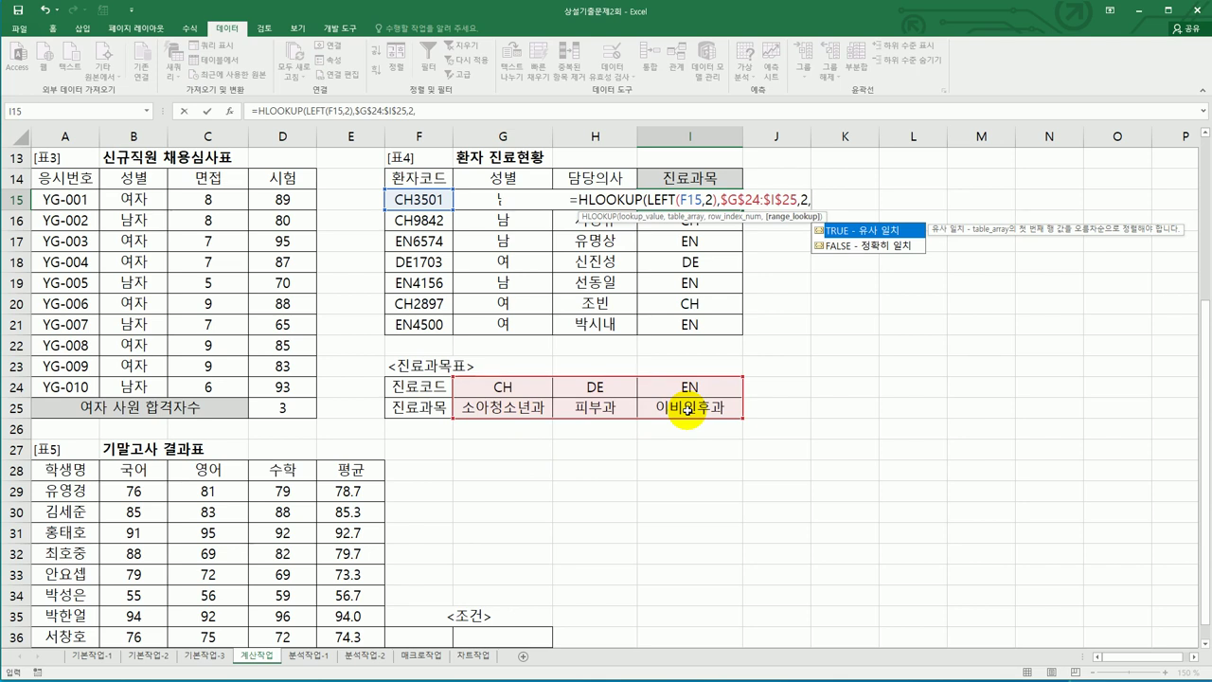
left_click(872, 246)
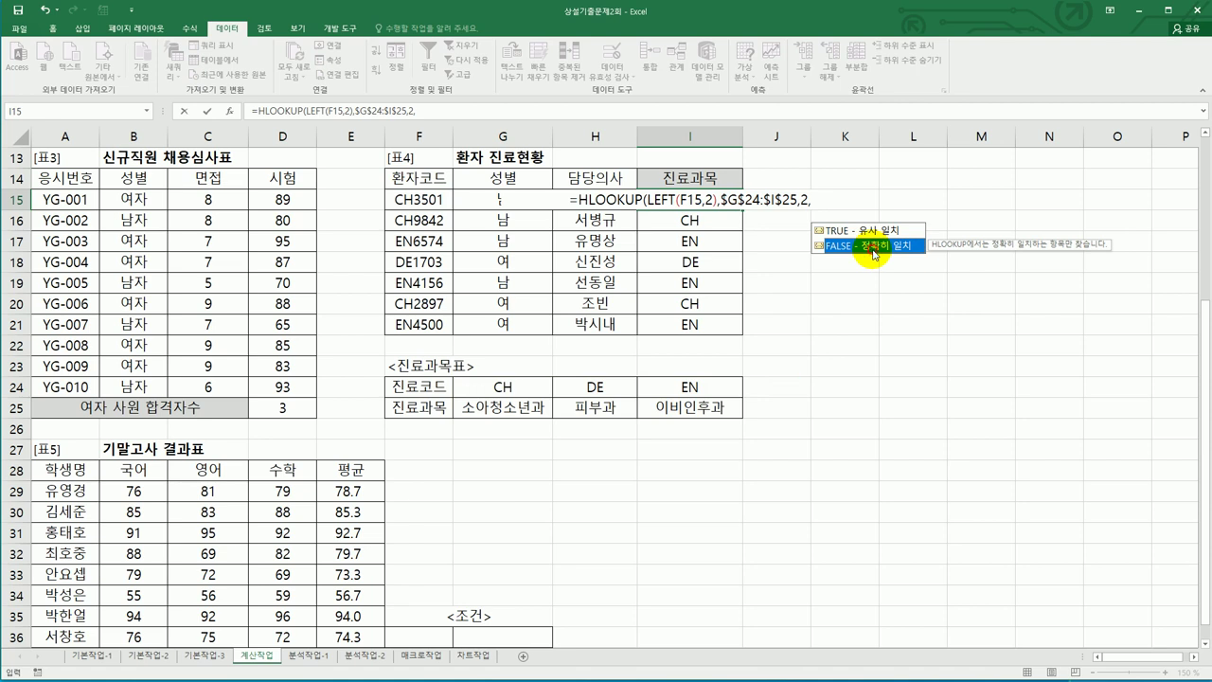
double_click(872, 248)
key("Return")
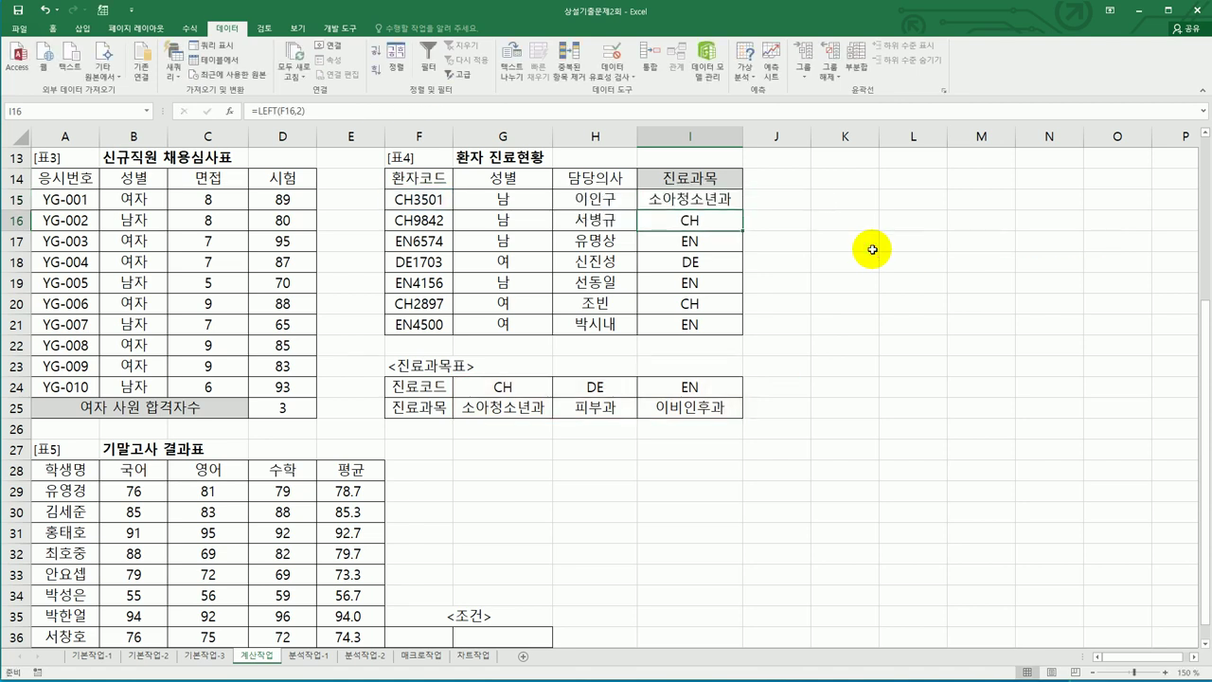
left_click(710, 198)
left_click_drag(744, 210, 733, 330)
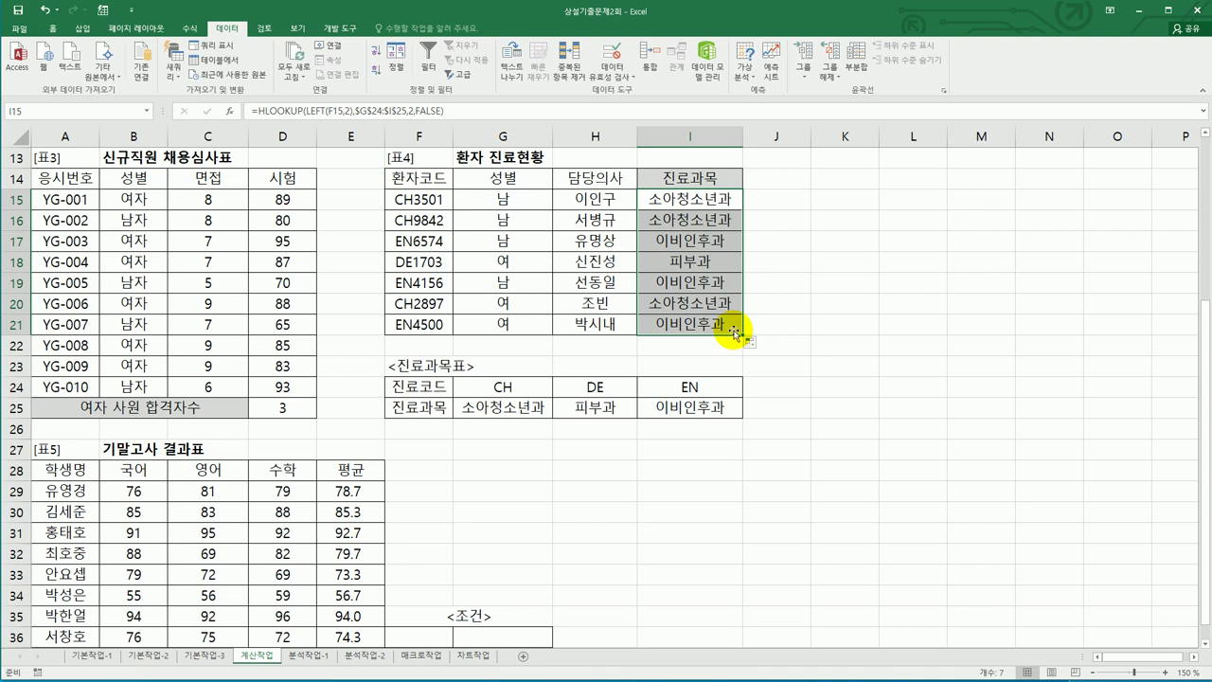
Copy 표5's 평균 heading from E28 into the <조건> header cells F36 and G36
scroll(587, 338, "down", 4)
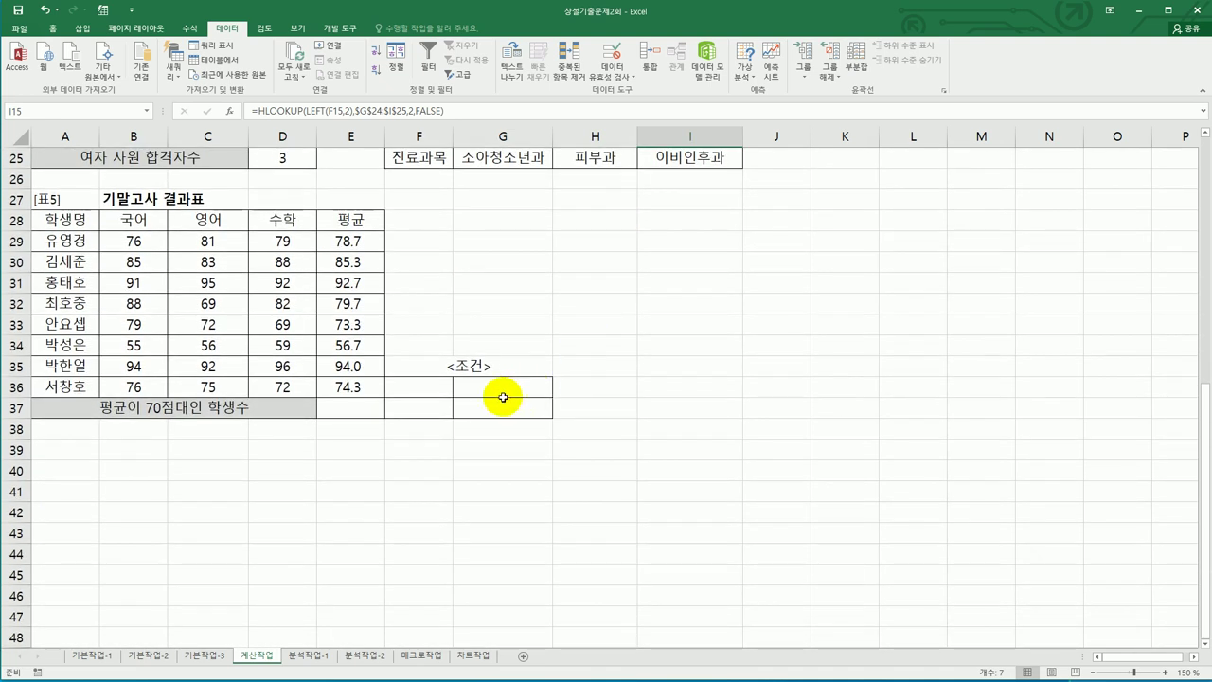
left_click_drag(431, 388, 492, 406)
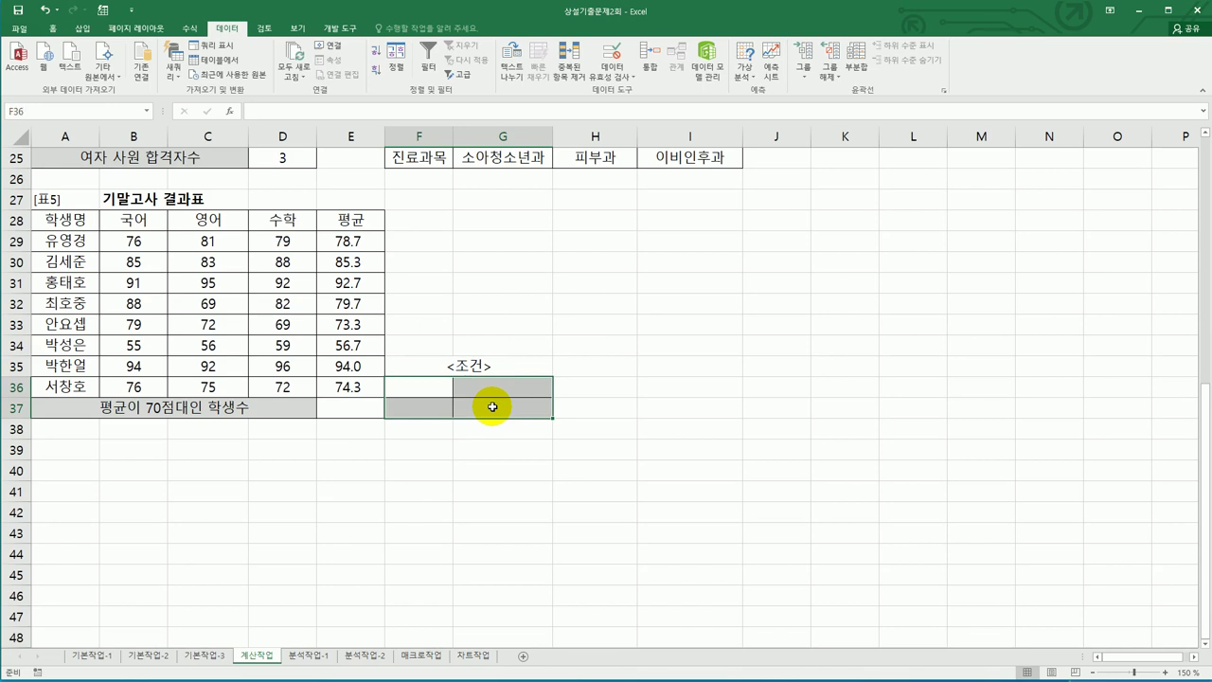
left_click(350, 219)
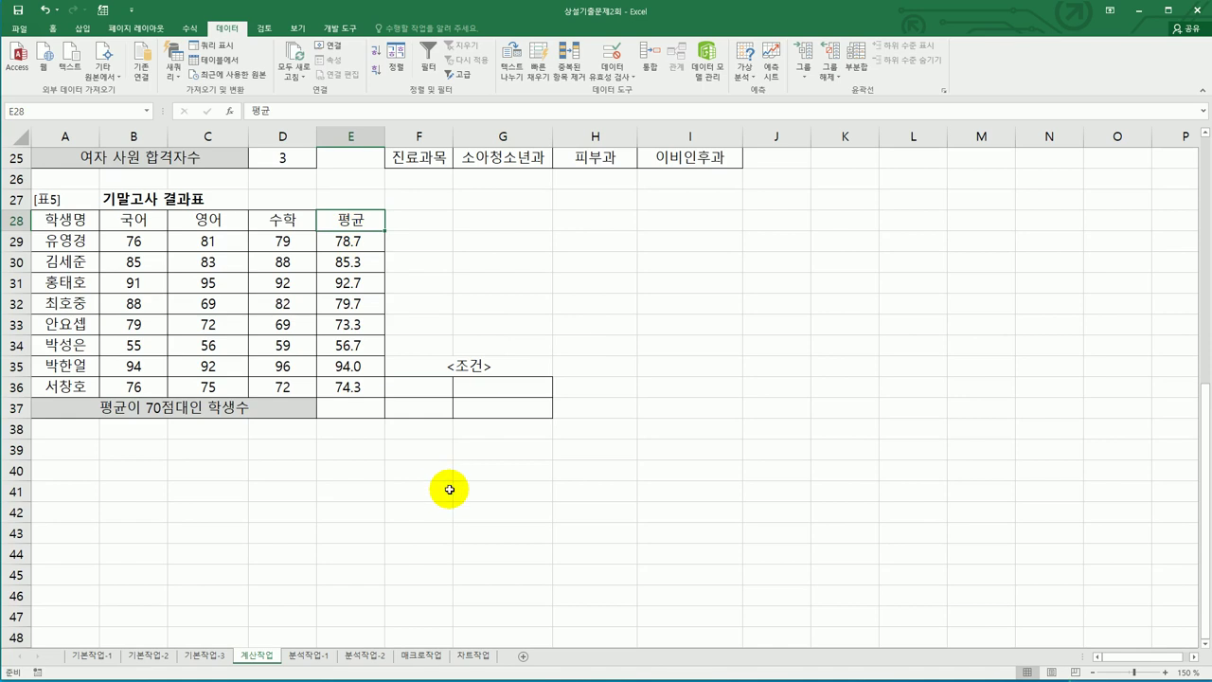
key("ctrl+c")
left_click(435, 385)
key("ctrl+v")
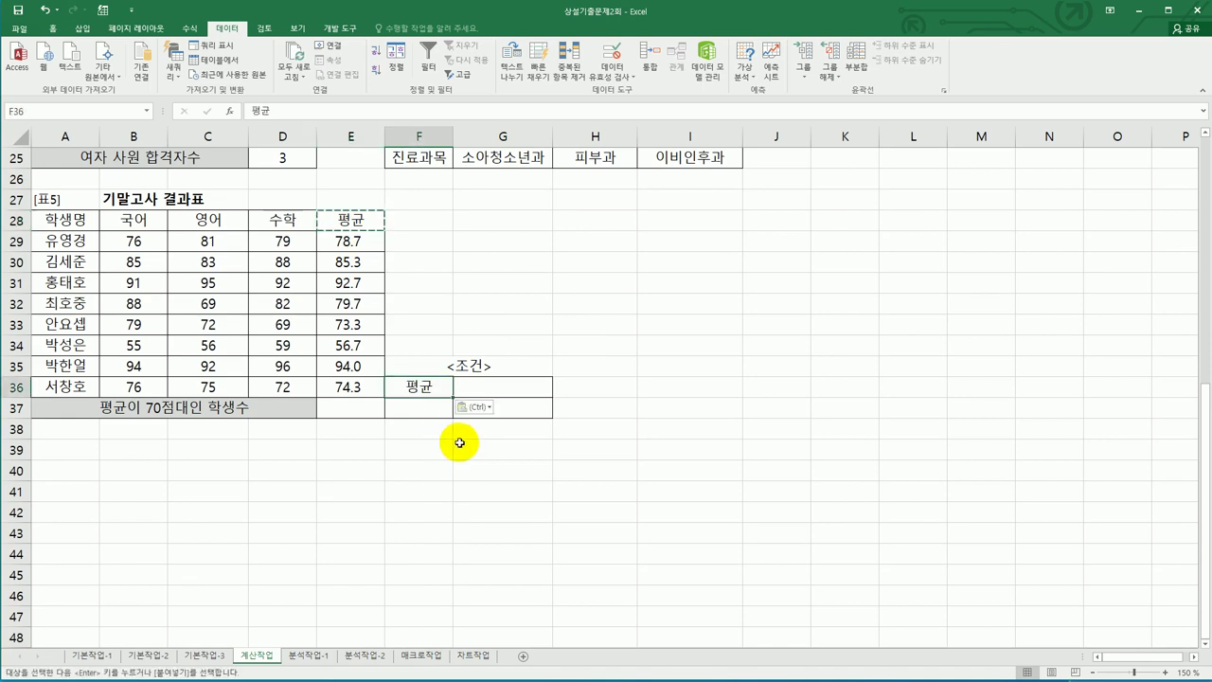
left_click(496, 384)
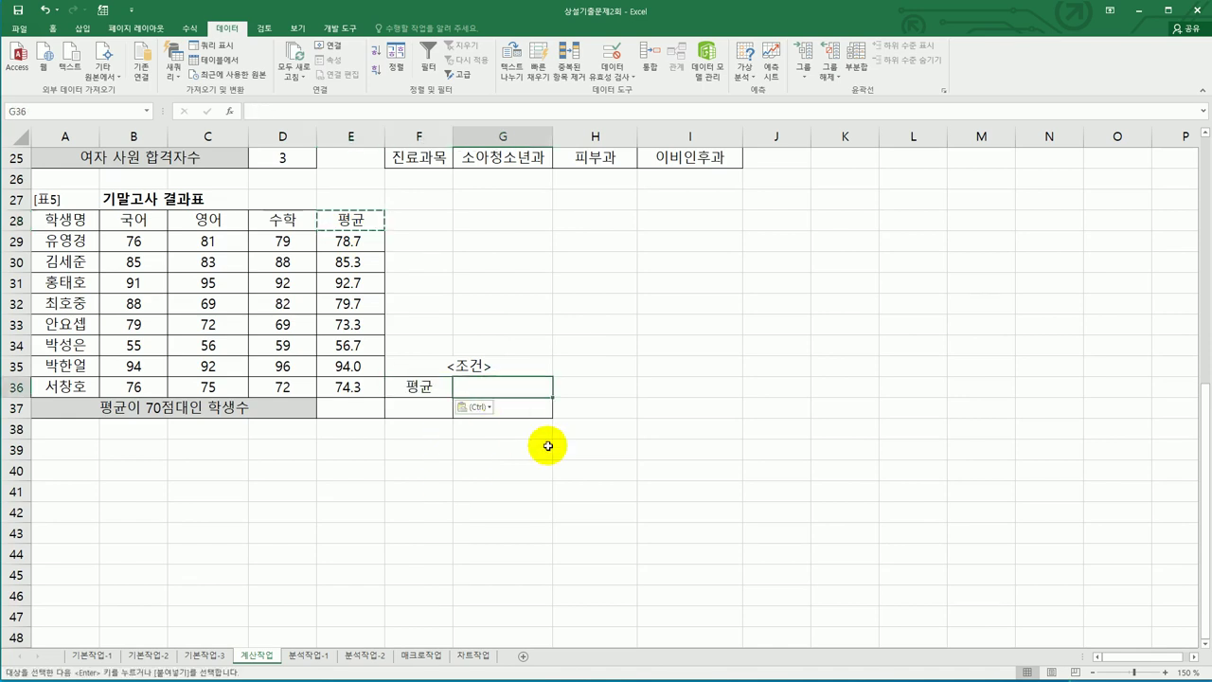
Enter the conditions >=70 in F37 and <80 in G37 under the 평균 headings and check the criteria range F36:G37
left_click(422, 409)
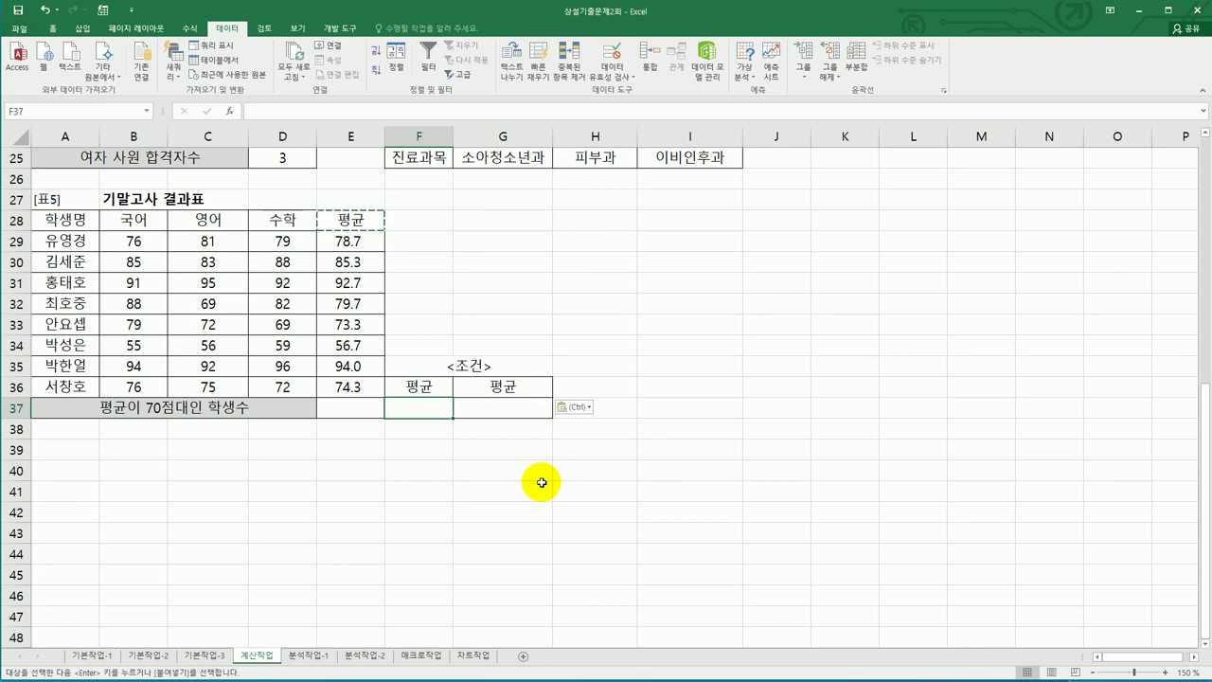
type(">=70")
key("Tab")
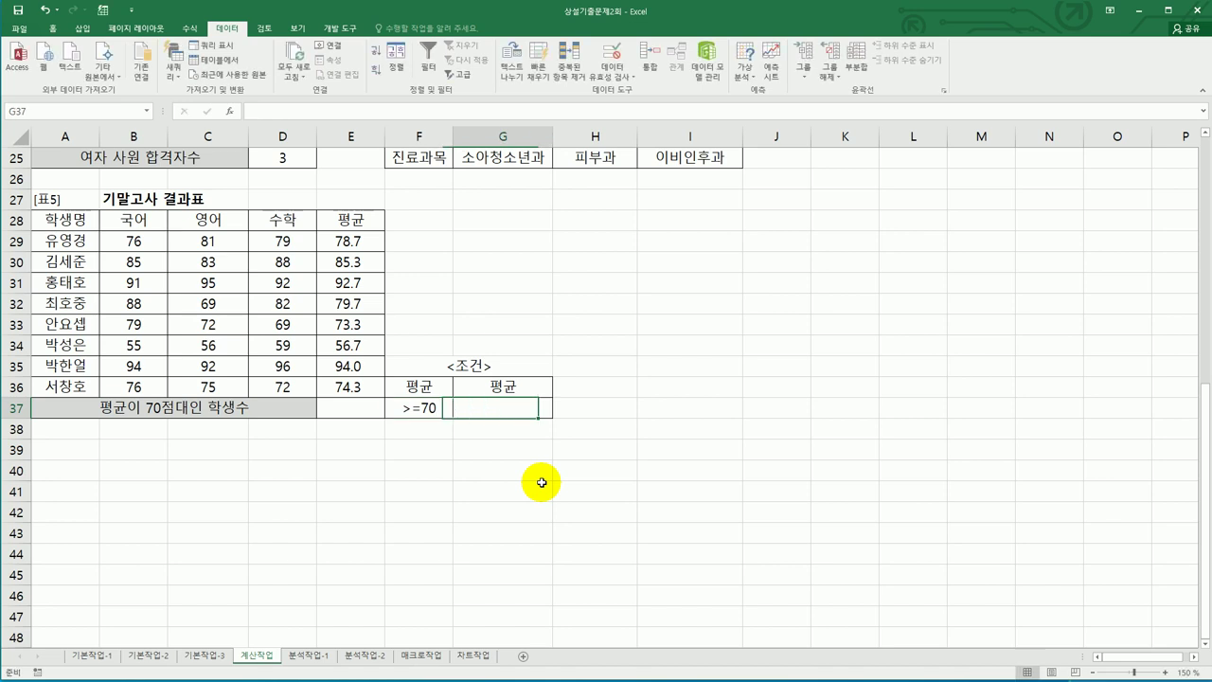
type("<80")
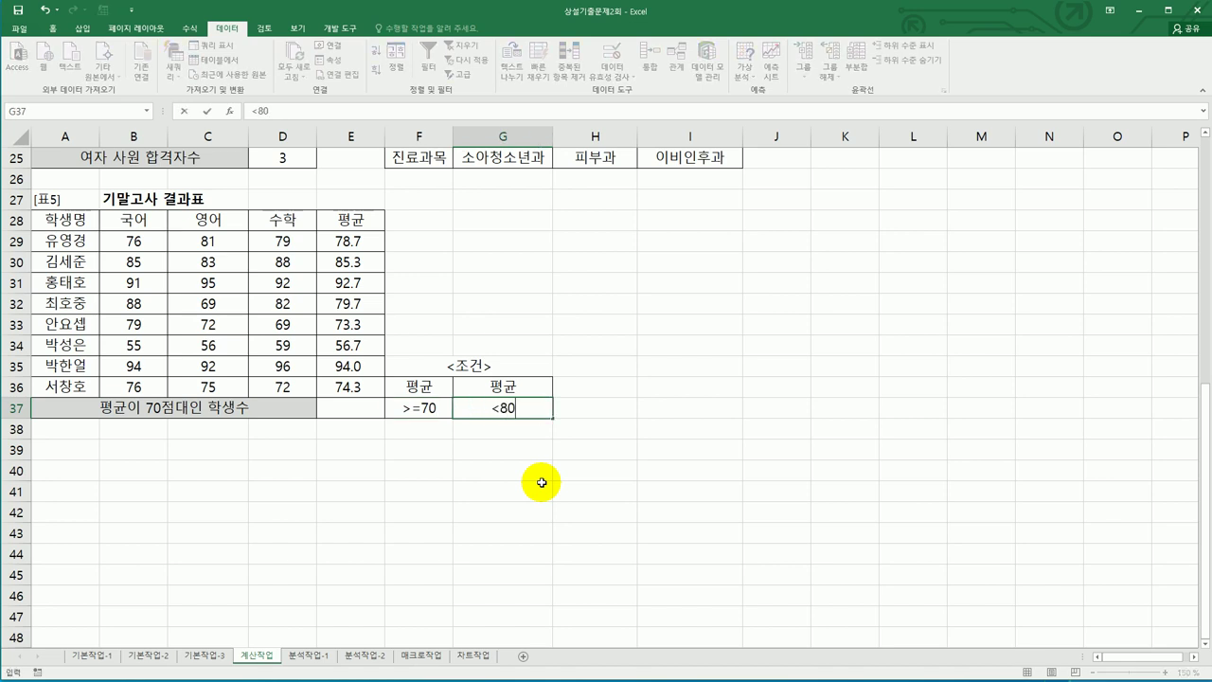
key("Return")
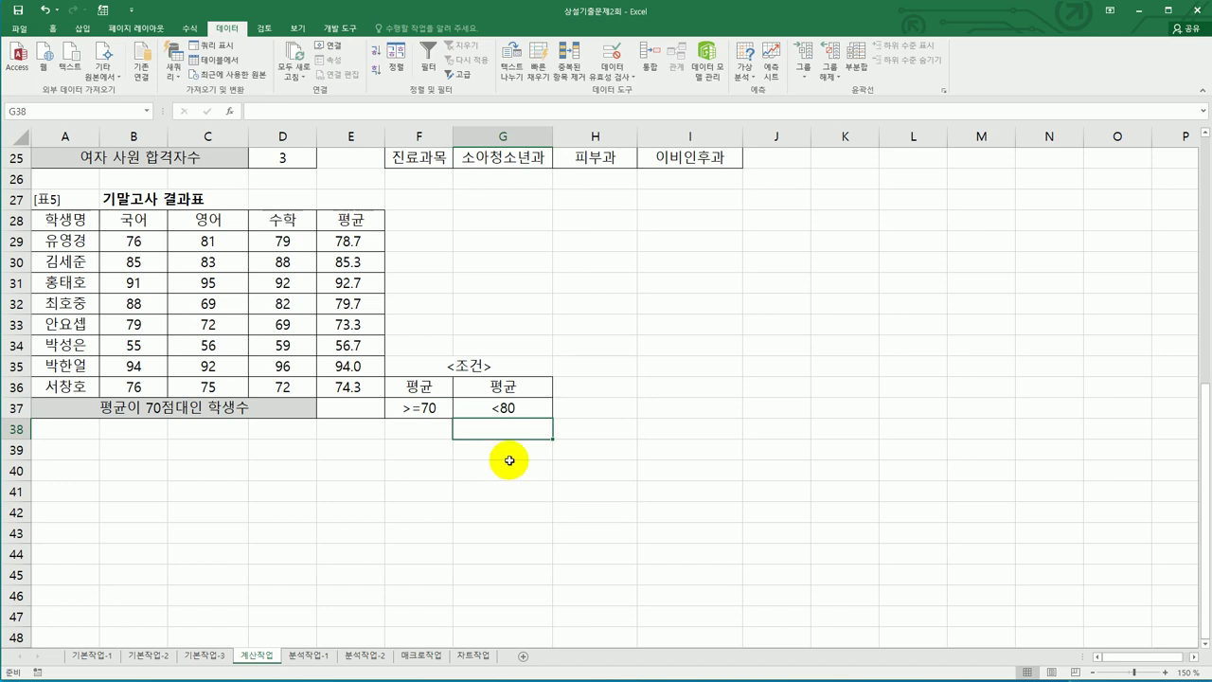
left_click_drag(441, 392, 492, 407)
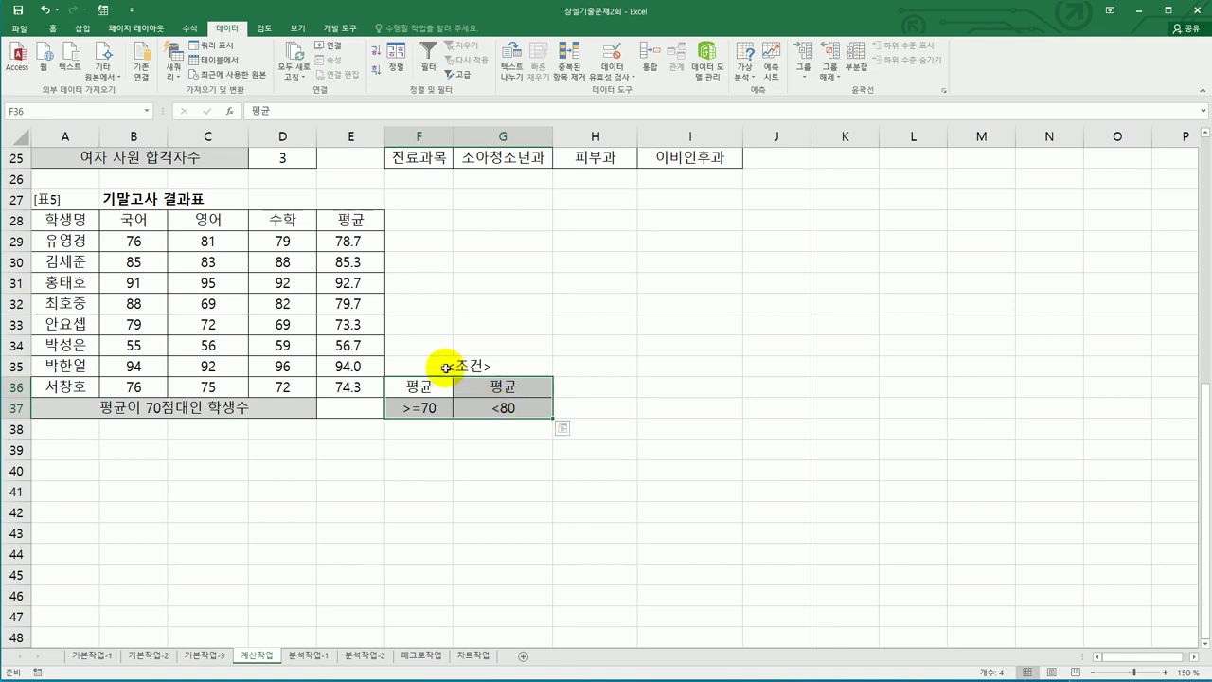
left_click_drag(432, 393, 431, 409)
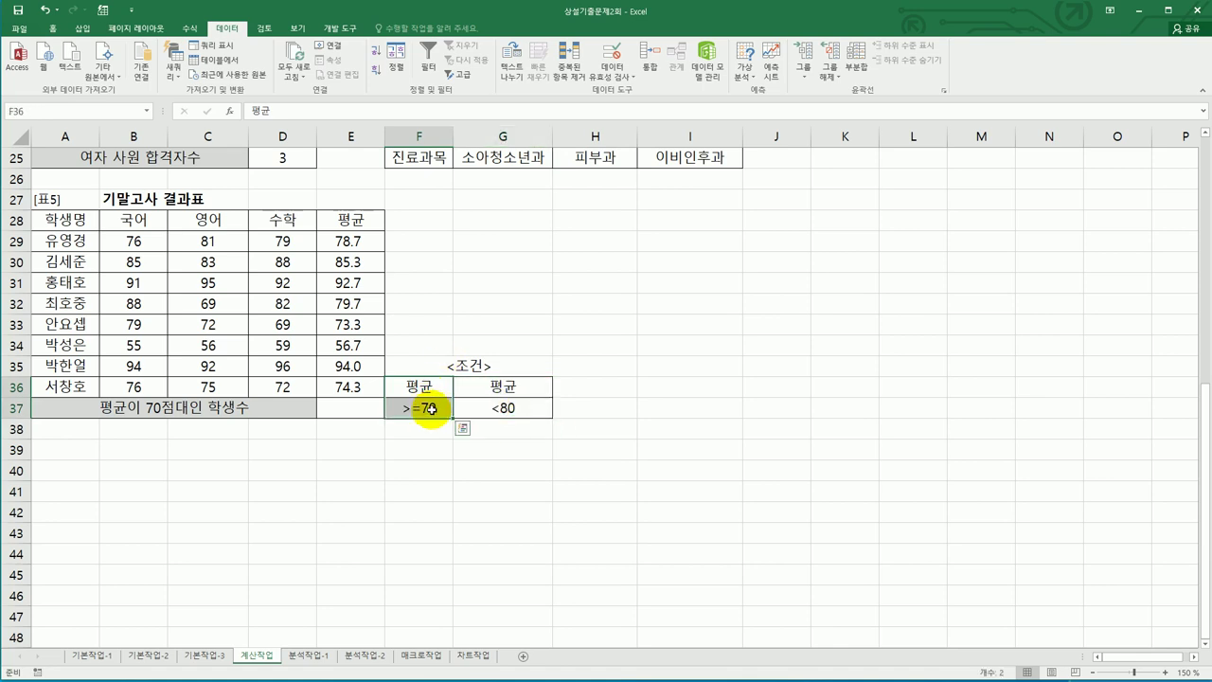
left_click(492, 387)
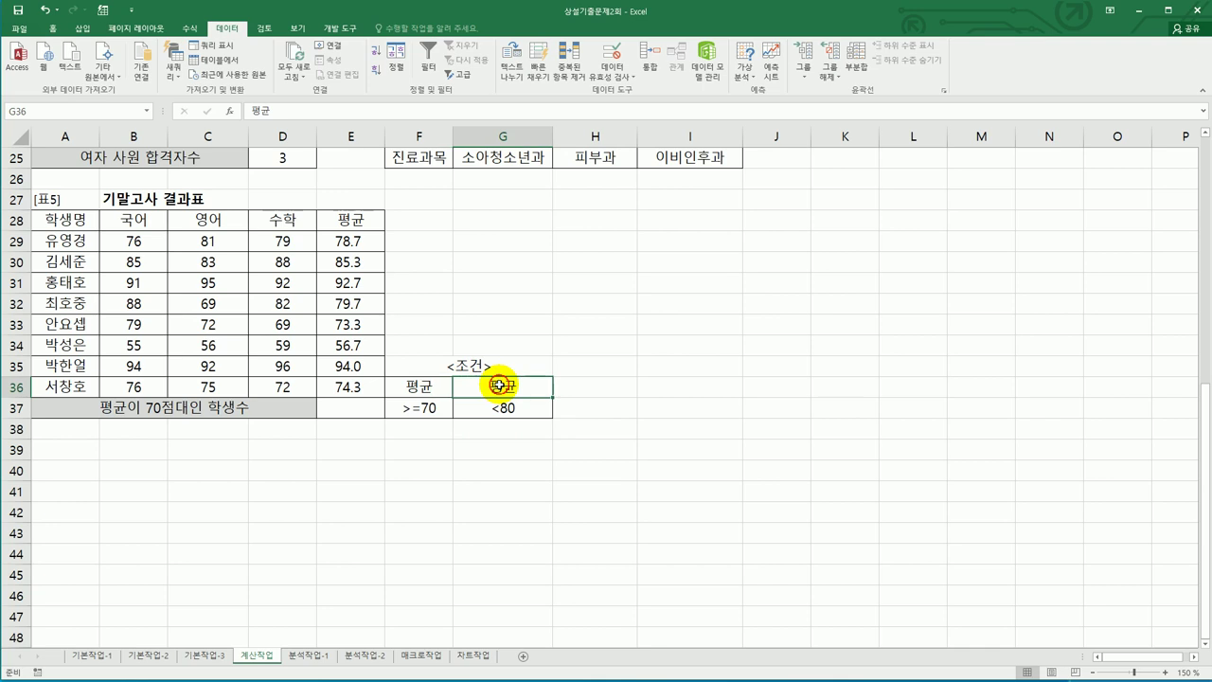
Start a DCOUNT formula in E37 with its function arguments dialog and set the Database to 표5's range A28:E36
left_click(348, 414)
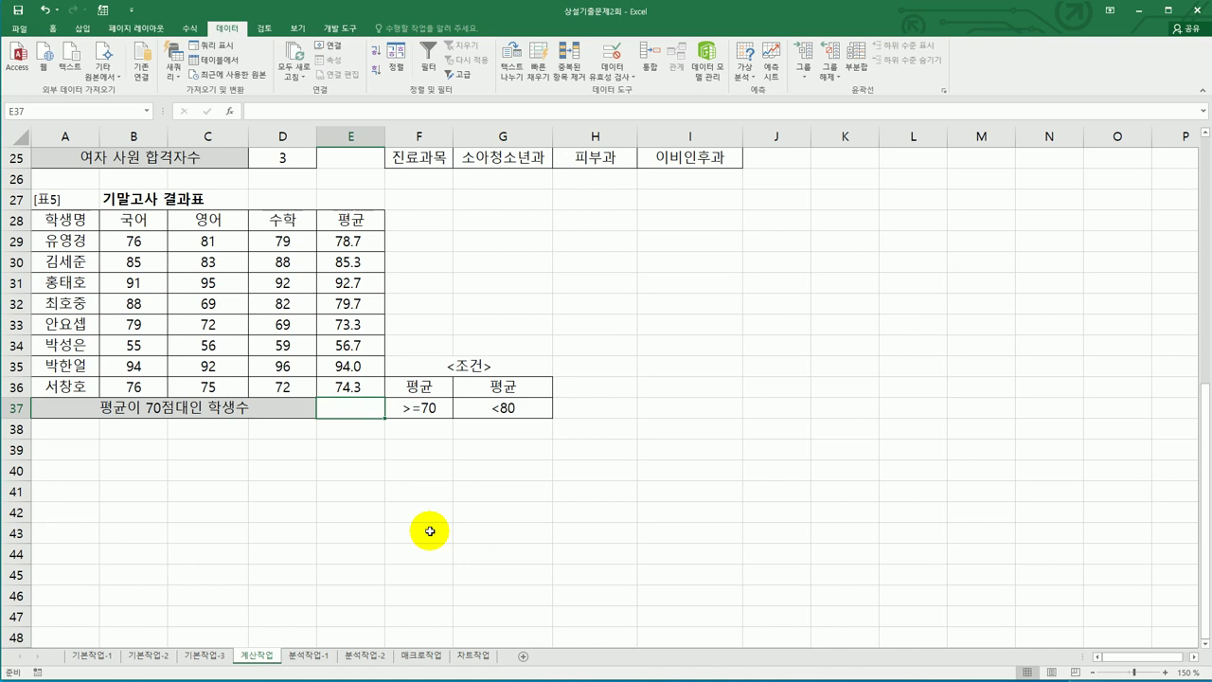
type("=")
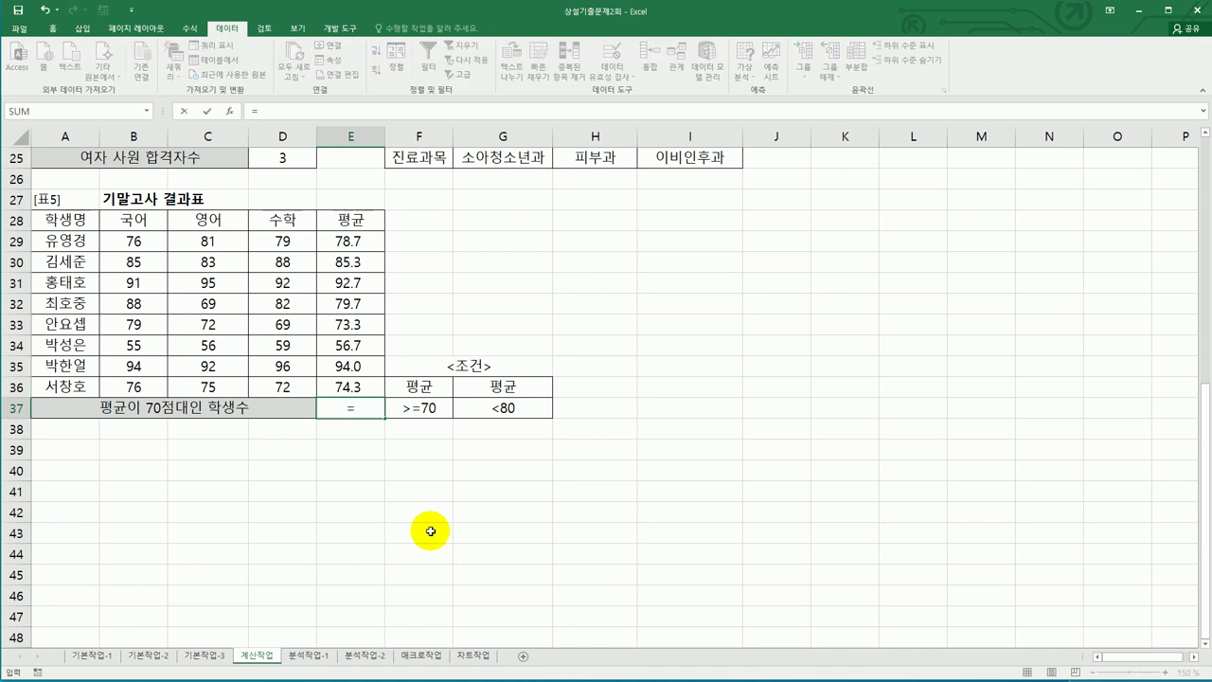
type("dc")
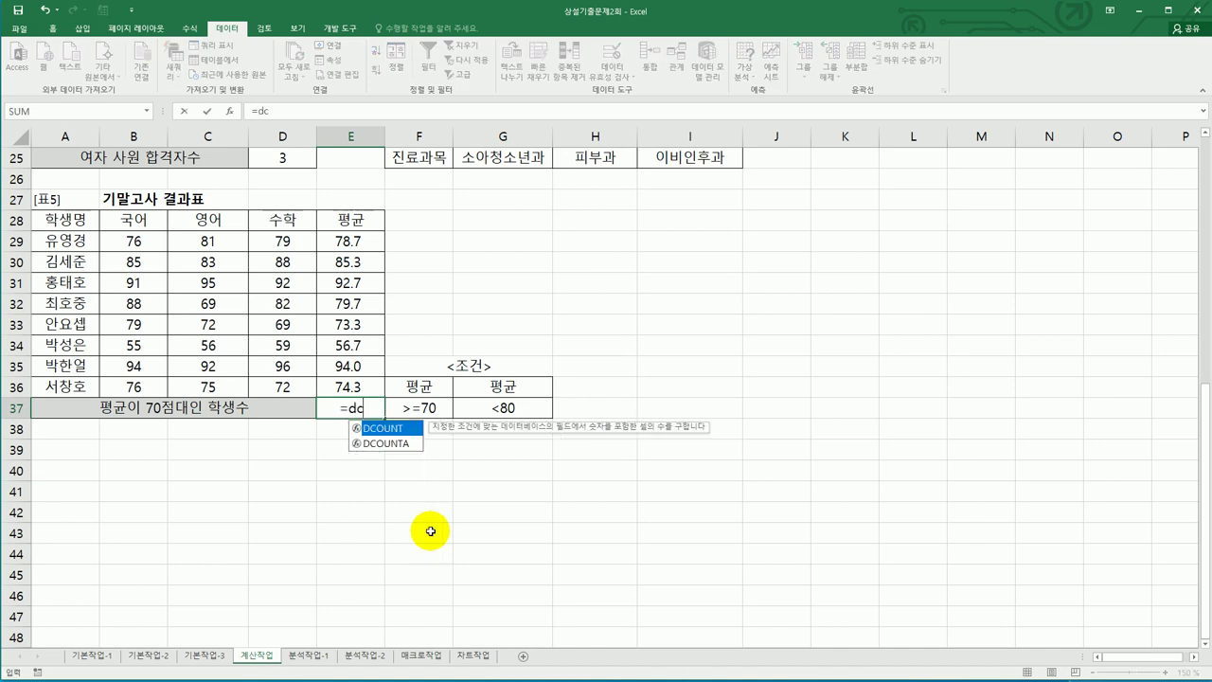
double_click(392, 428)
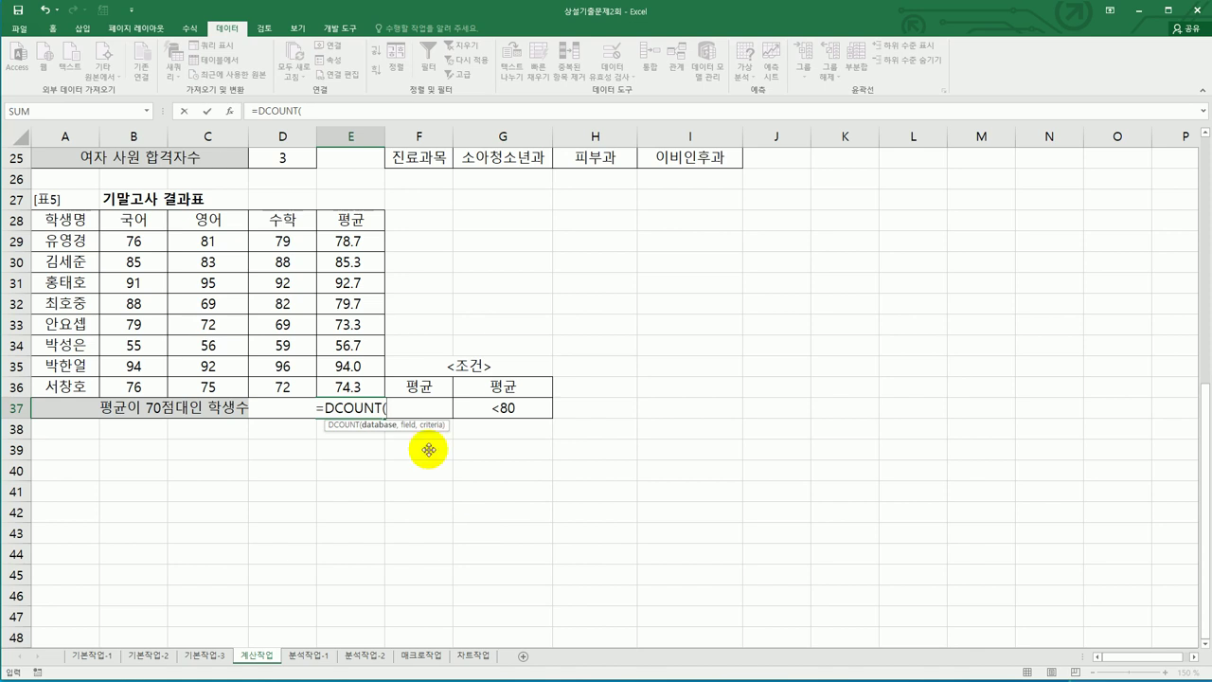
left_click(230, 111)
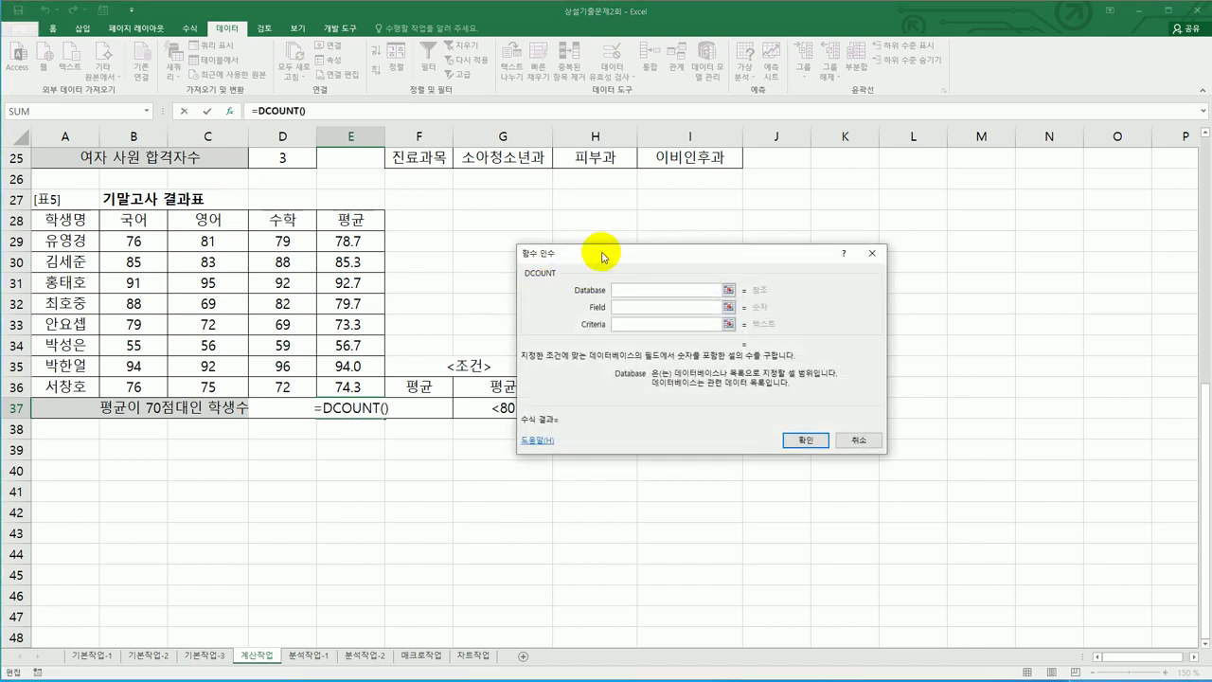
left_click_drag(599, 255, 662, 233)
left_click(83, 218)
left_click_drag(84, 218, 343, 383)
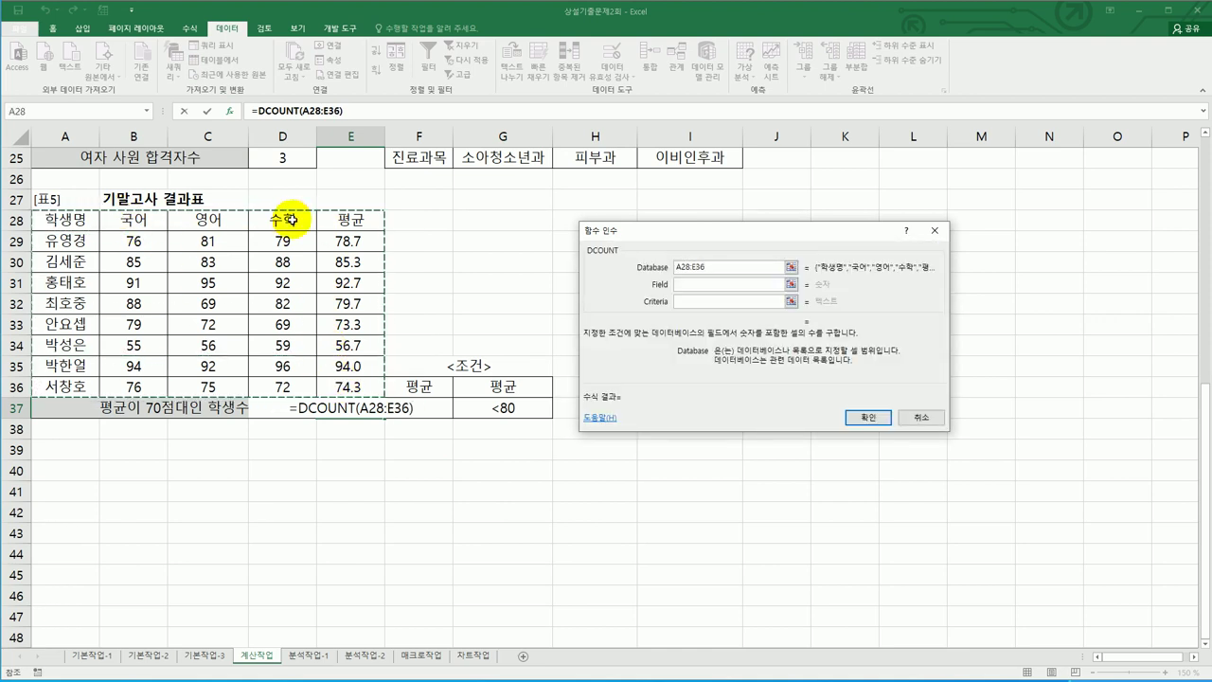
left_click(682, 286)
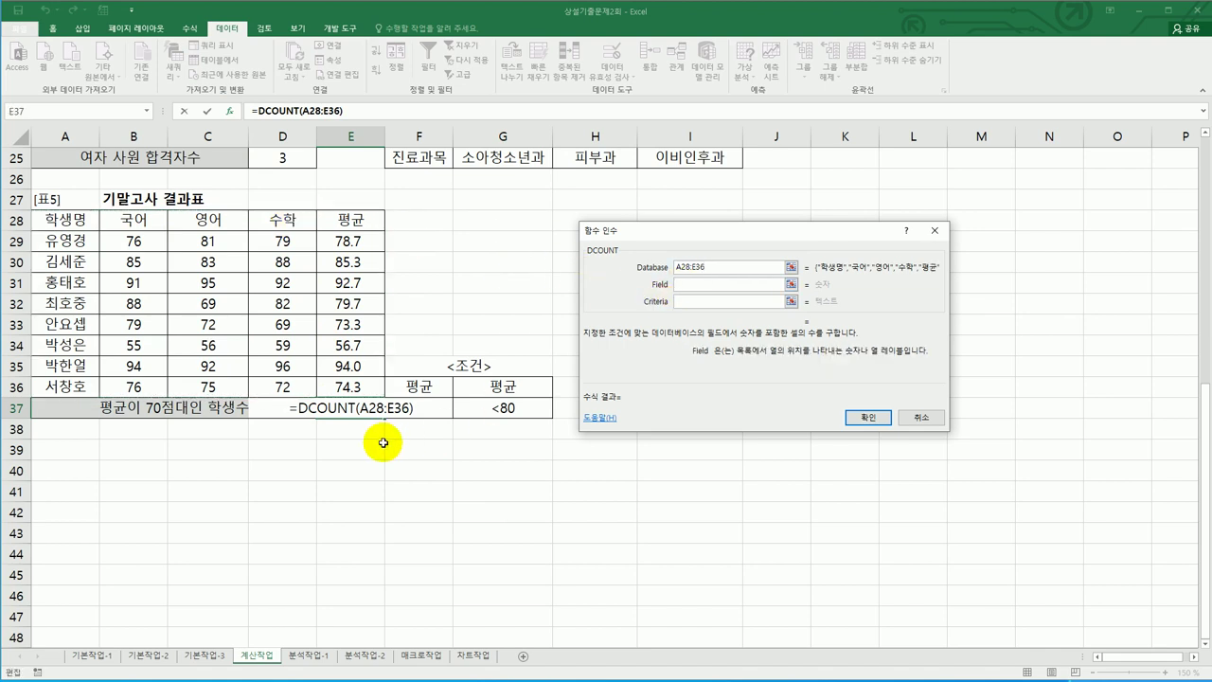
left_click(345, 221)
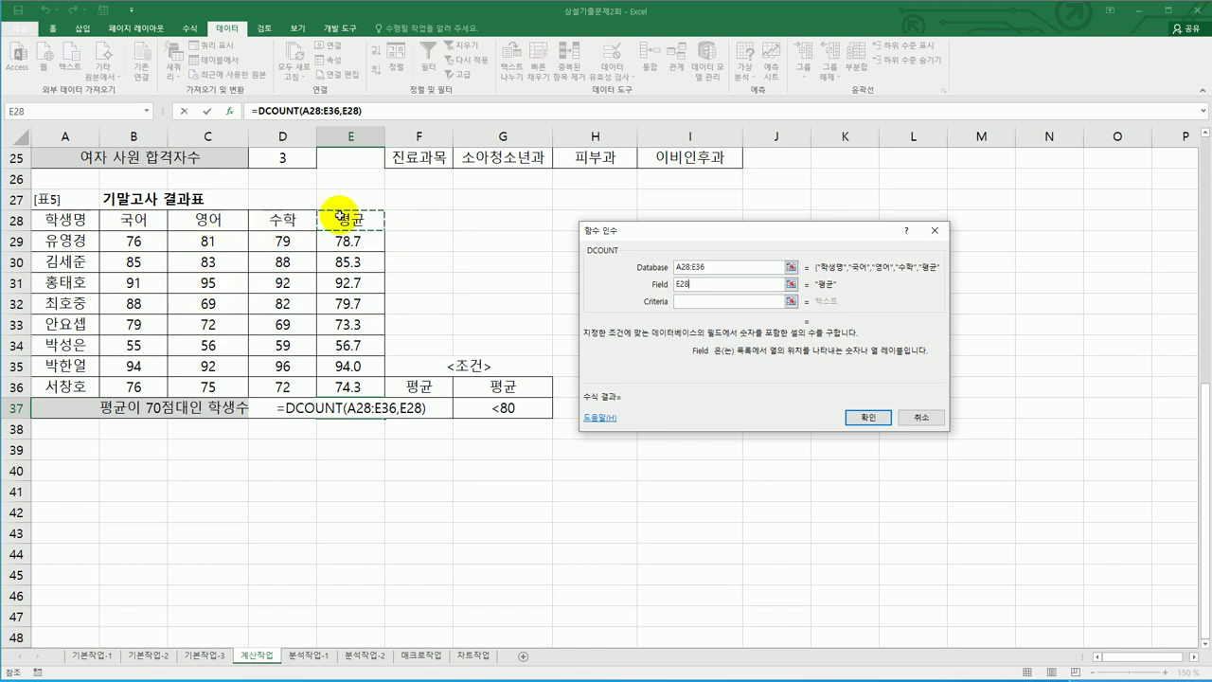
key("BackSpace")
key("BackSpace")
key("BackSpace")
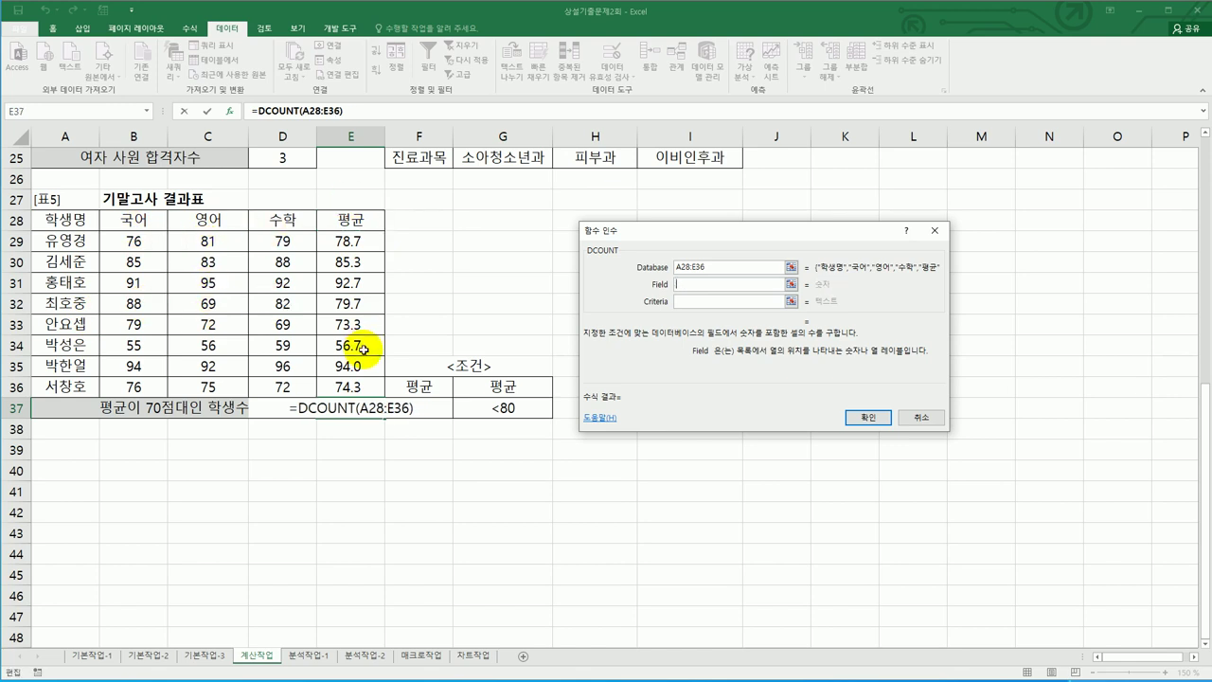
Set DCOUNT's Field to 5 and its Criteria to F36:G37, and confirm the formula in E37
type("5")
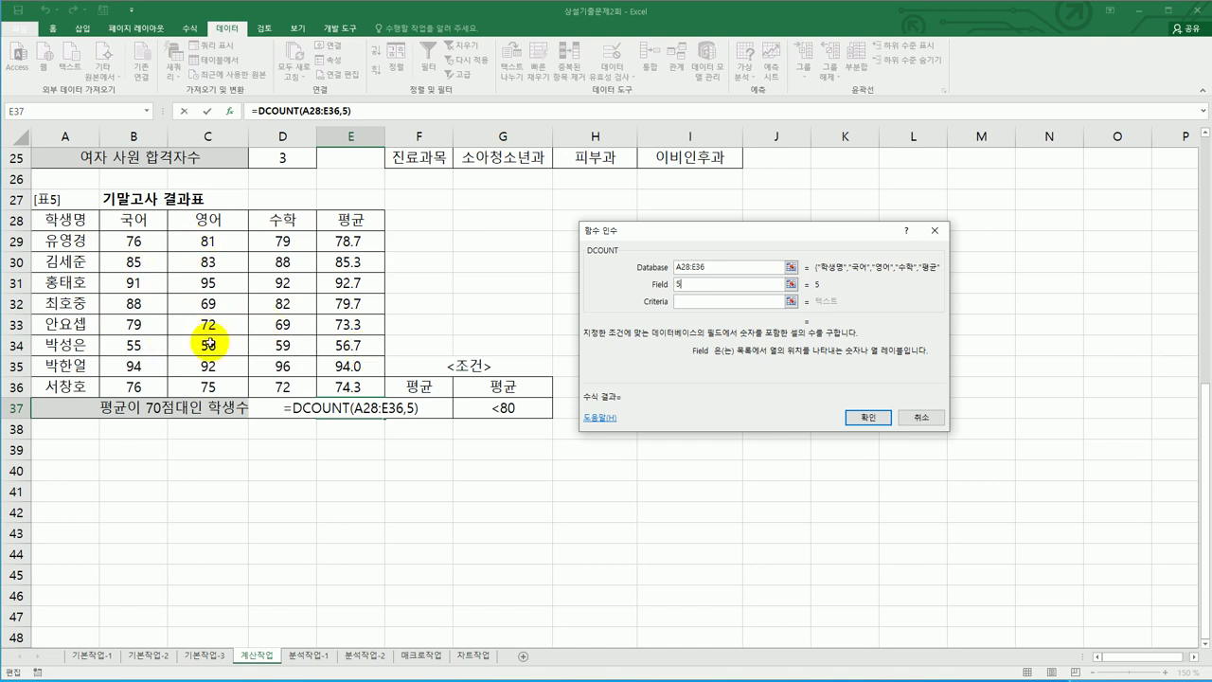
left_click(687, 302)
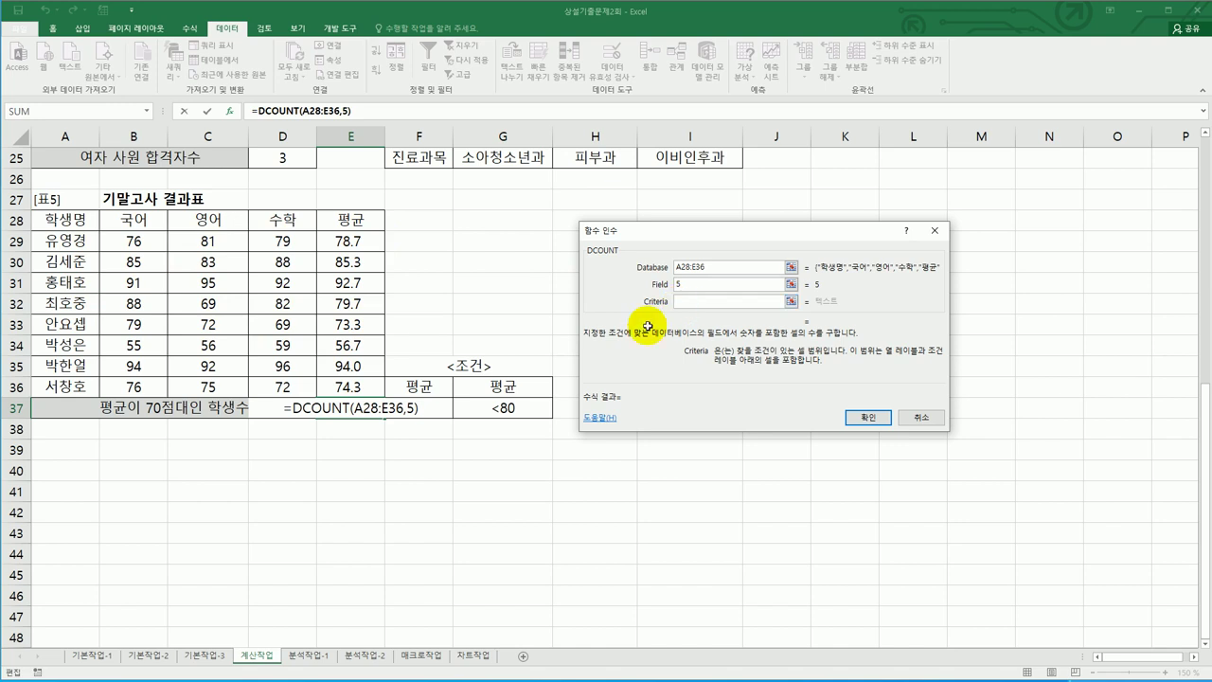
left_click_drag(442, 390, 495, 410)
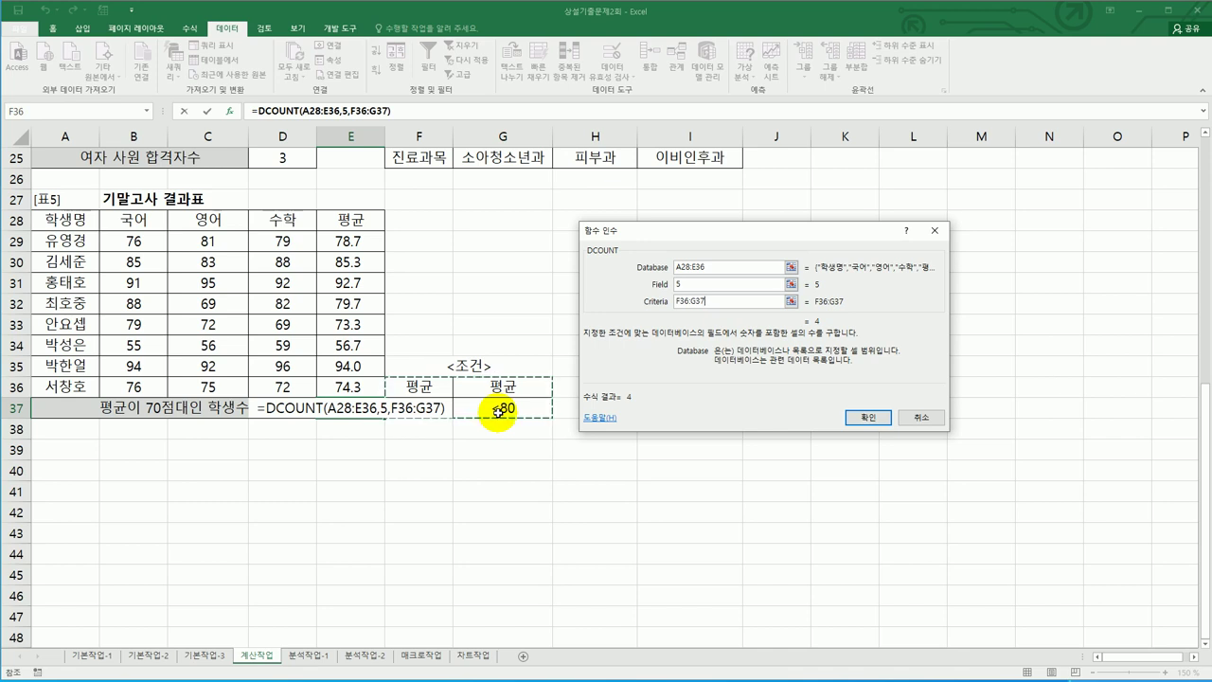
left_click(855, 415)
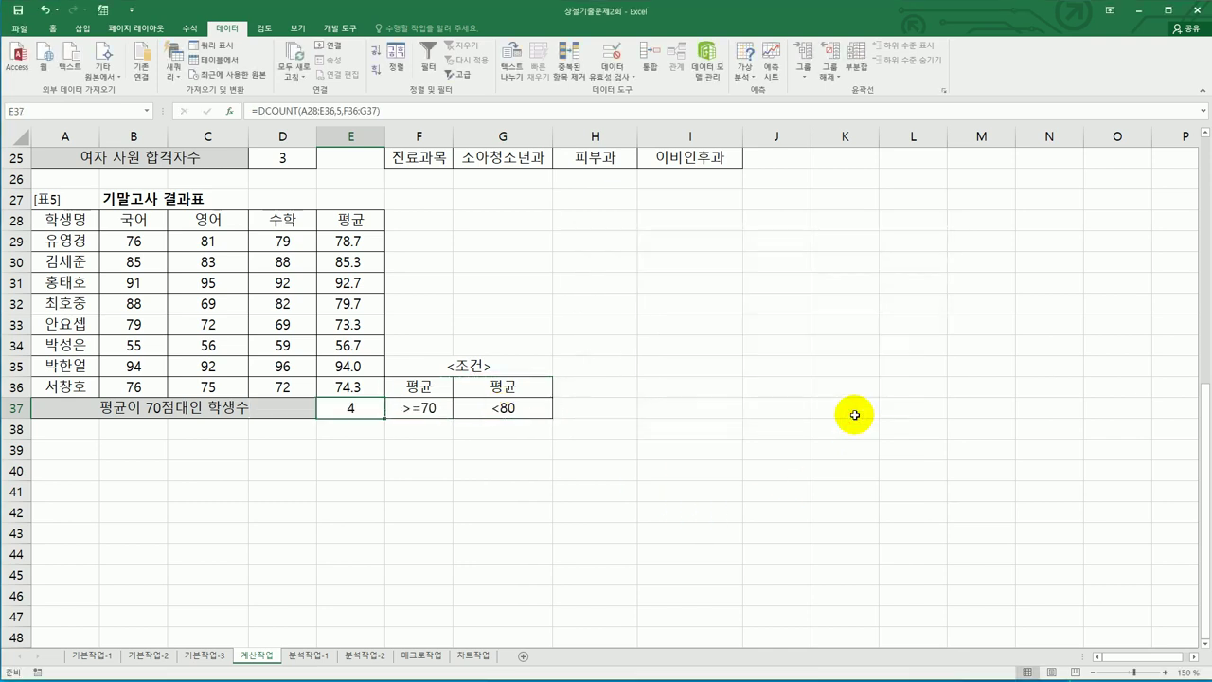
Append &"명" to the end of the DCOUNT formula in E37
double_click(362, 408)
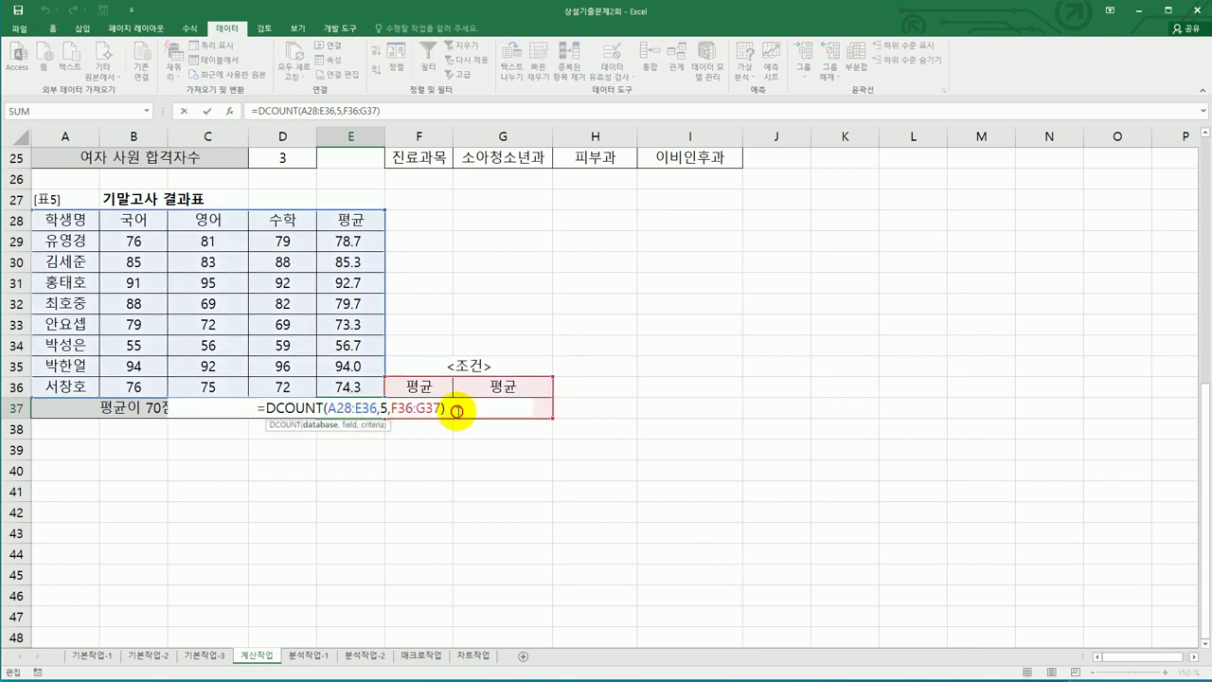
left_click(457, 411)
type("&")
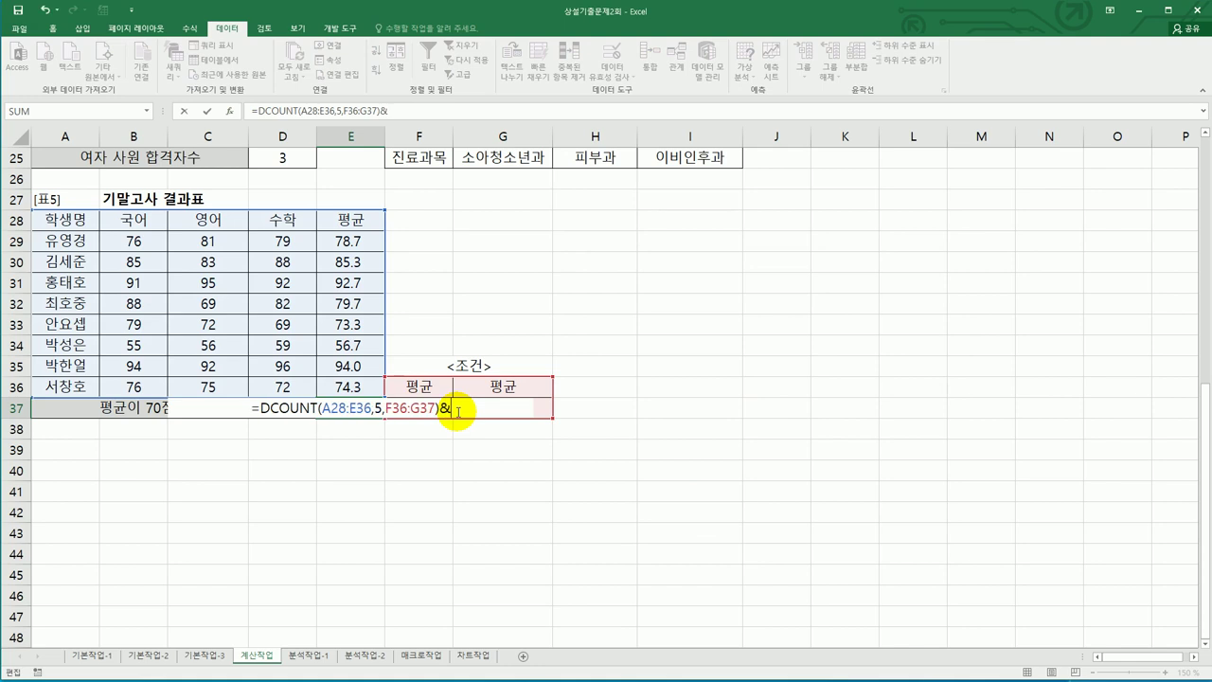
type("\"명\"")
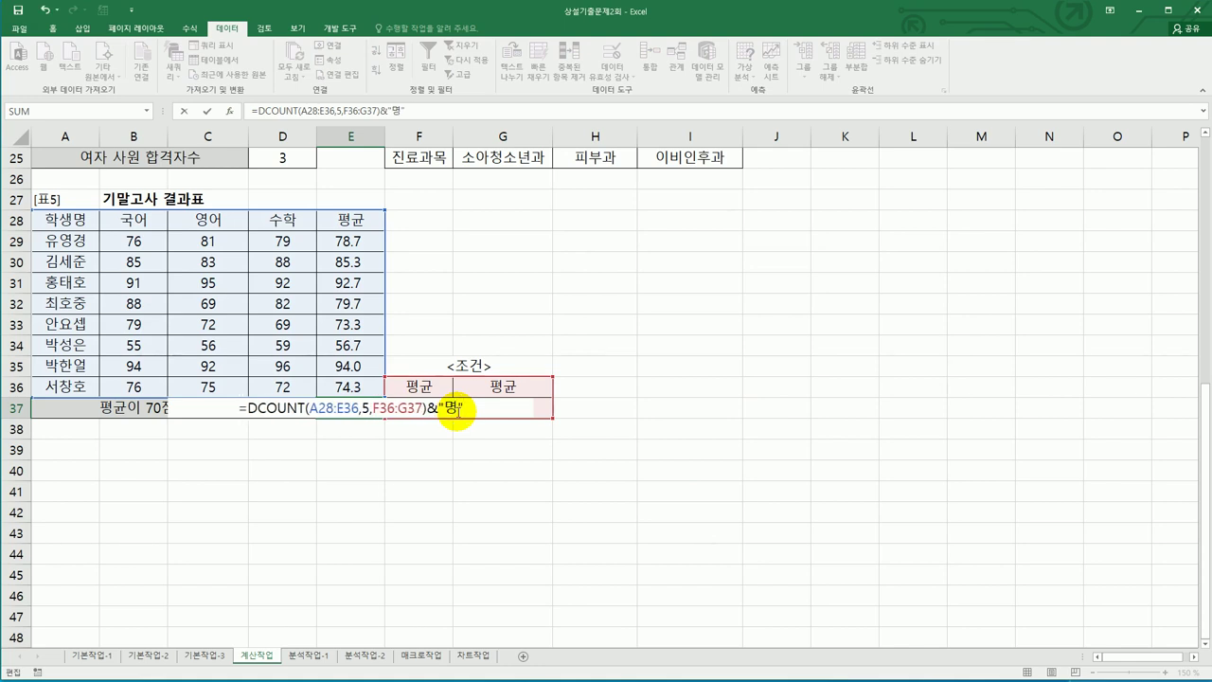
key("ctrl+Return")
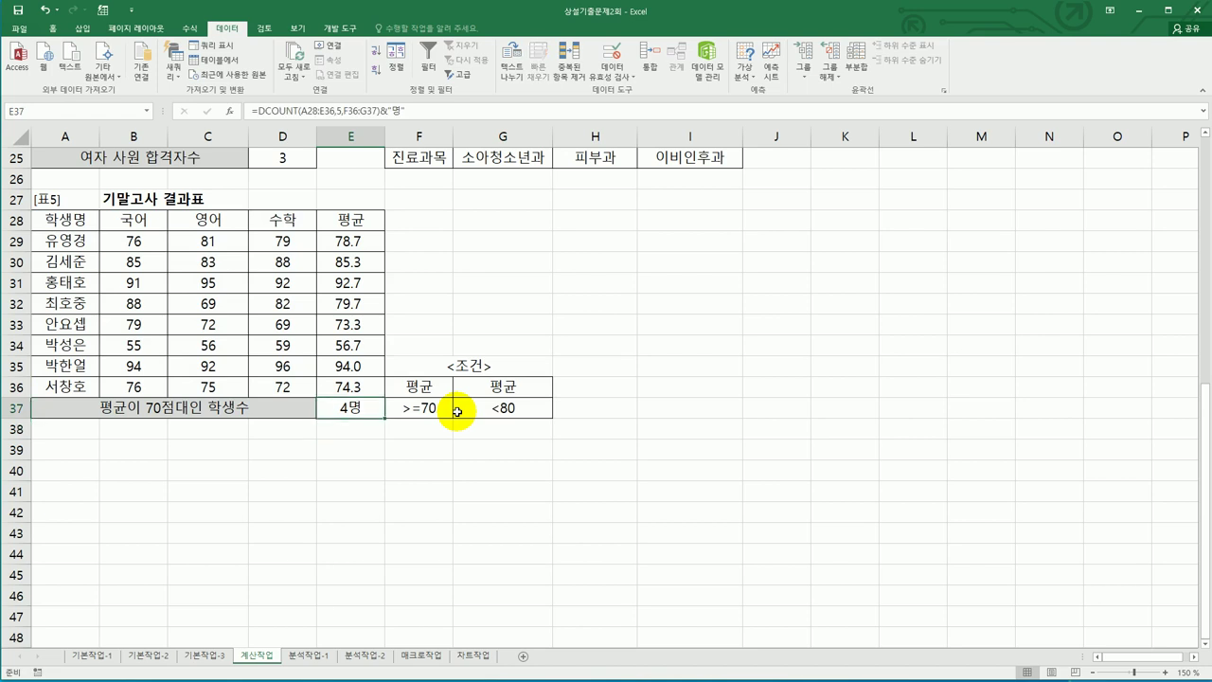
Switch to the 분석작업-1 sheet and define the name 순이익율 for cell I4
scroll(457, 411, "up", 8)
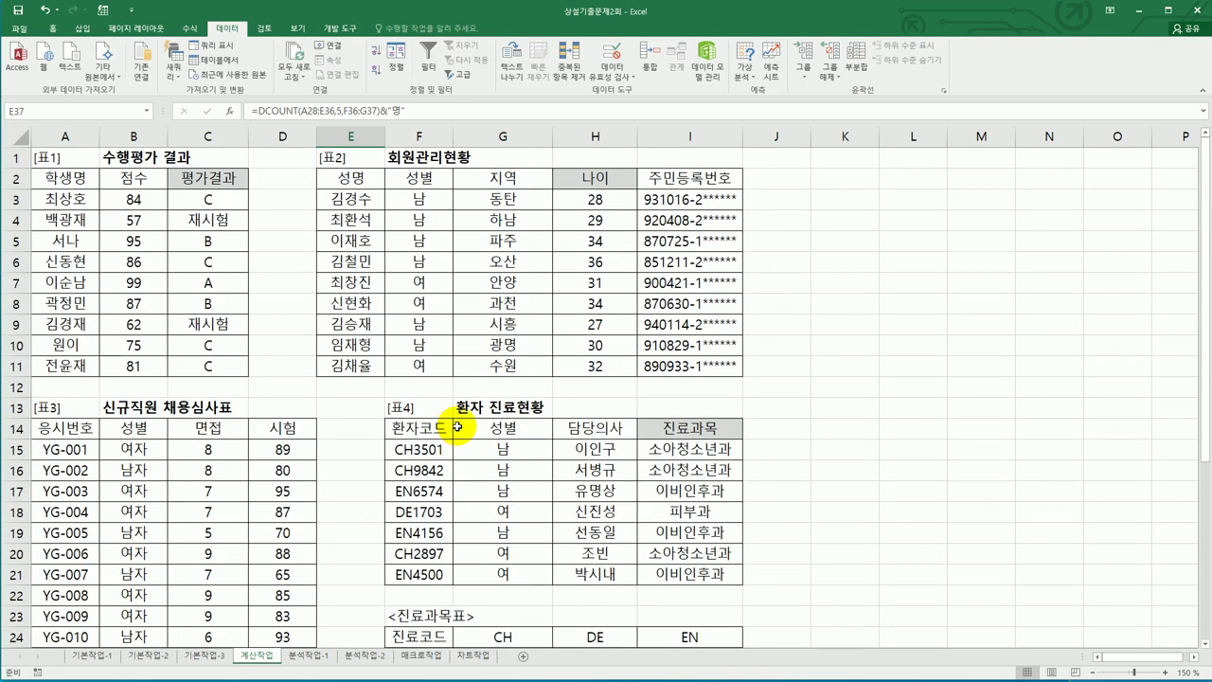
left_click(307, 656)
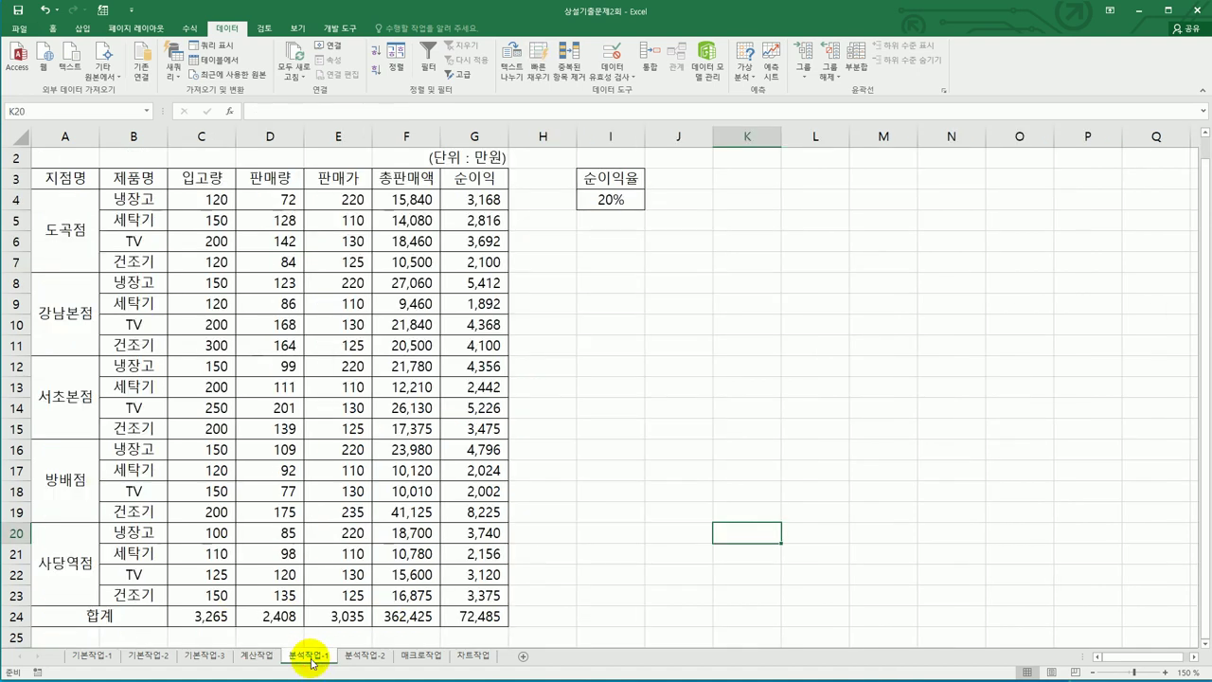
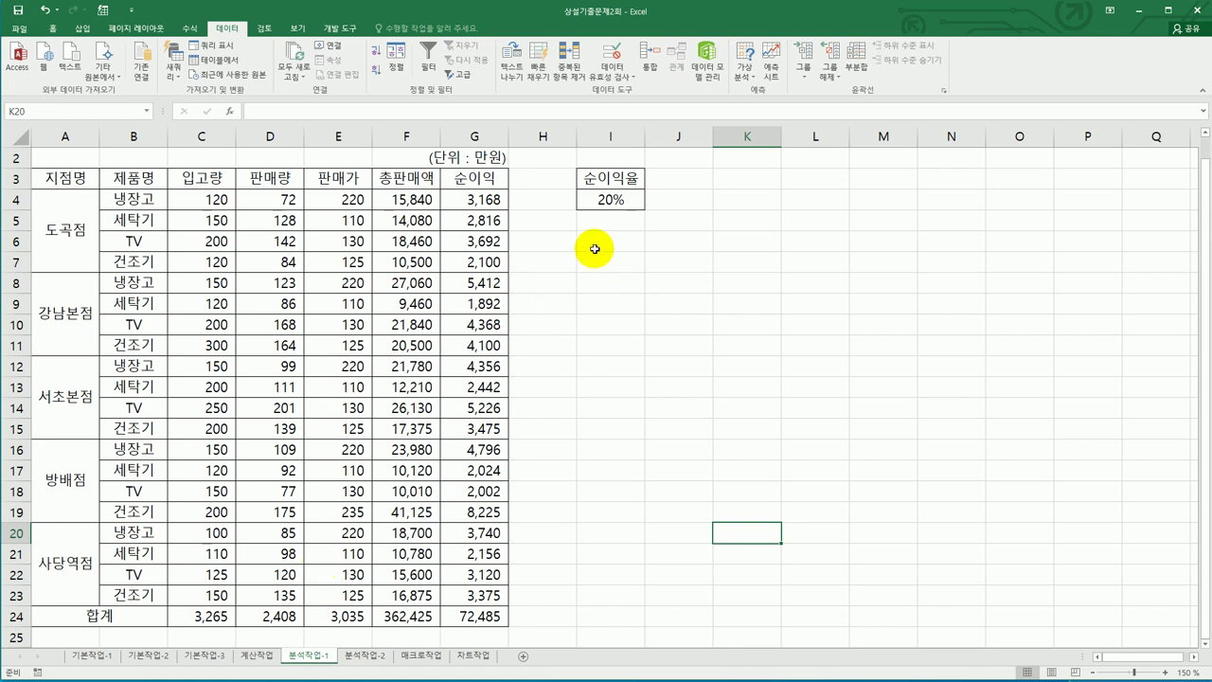
left_click(606, 200)
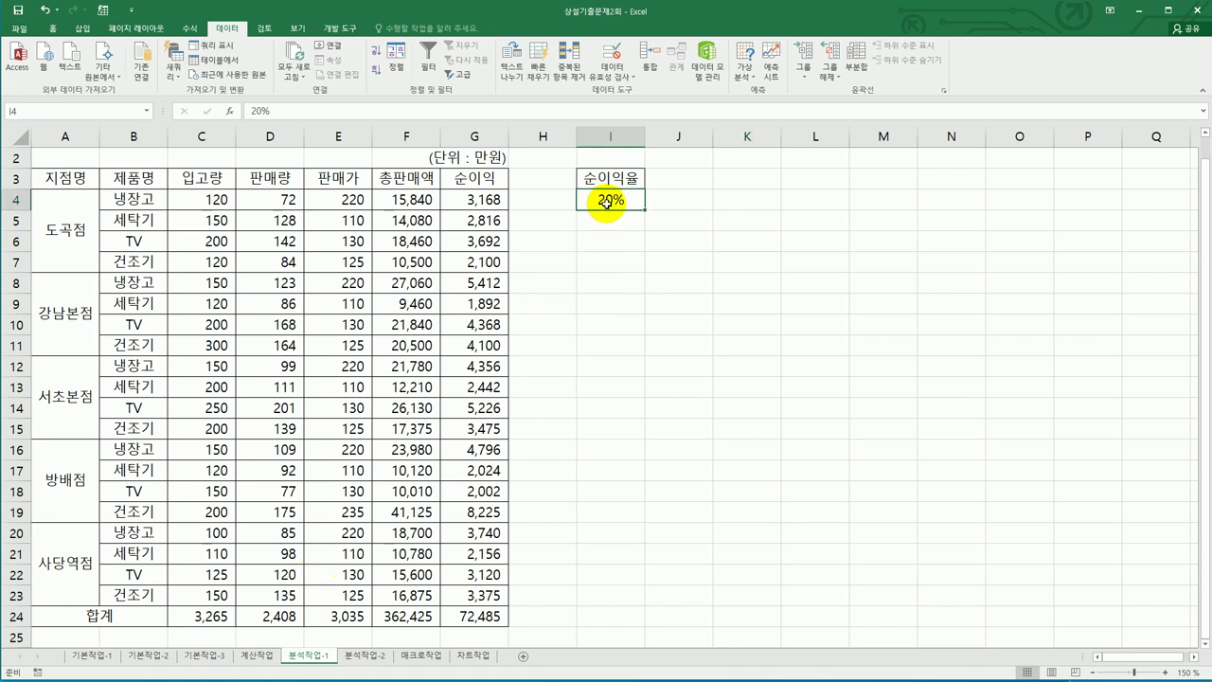
left_click(114, 110)
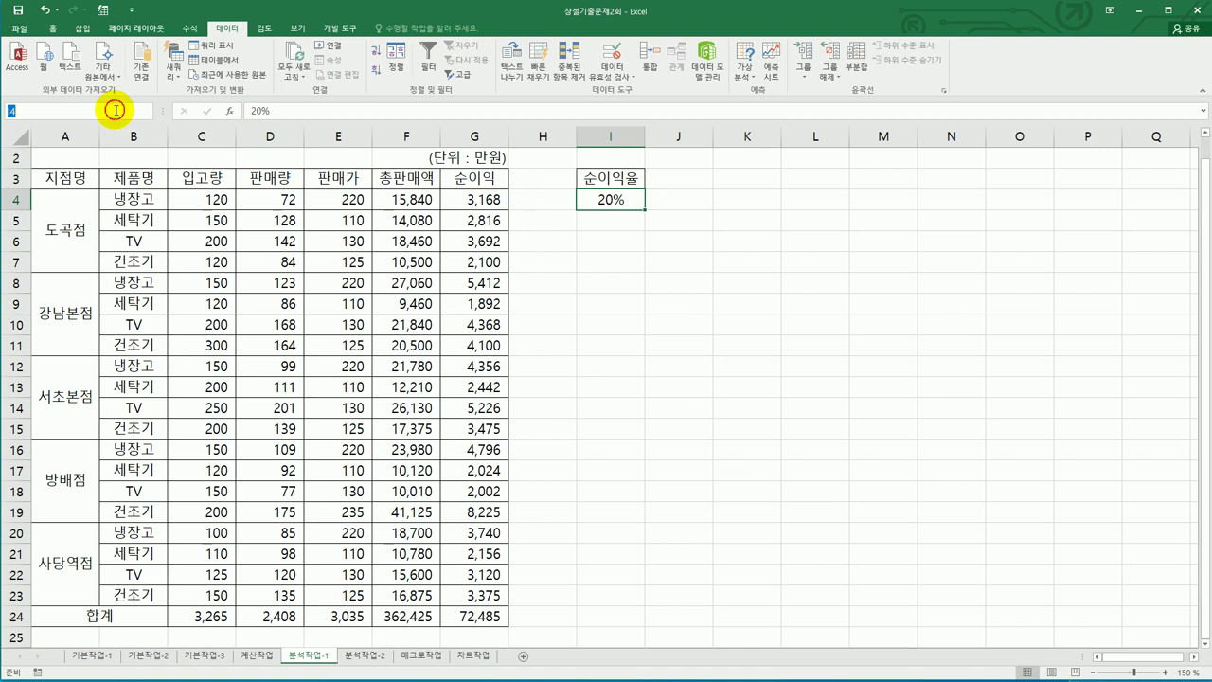
type("순이잉")
type("ㅣ")
type("율")
key("Return")
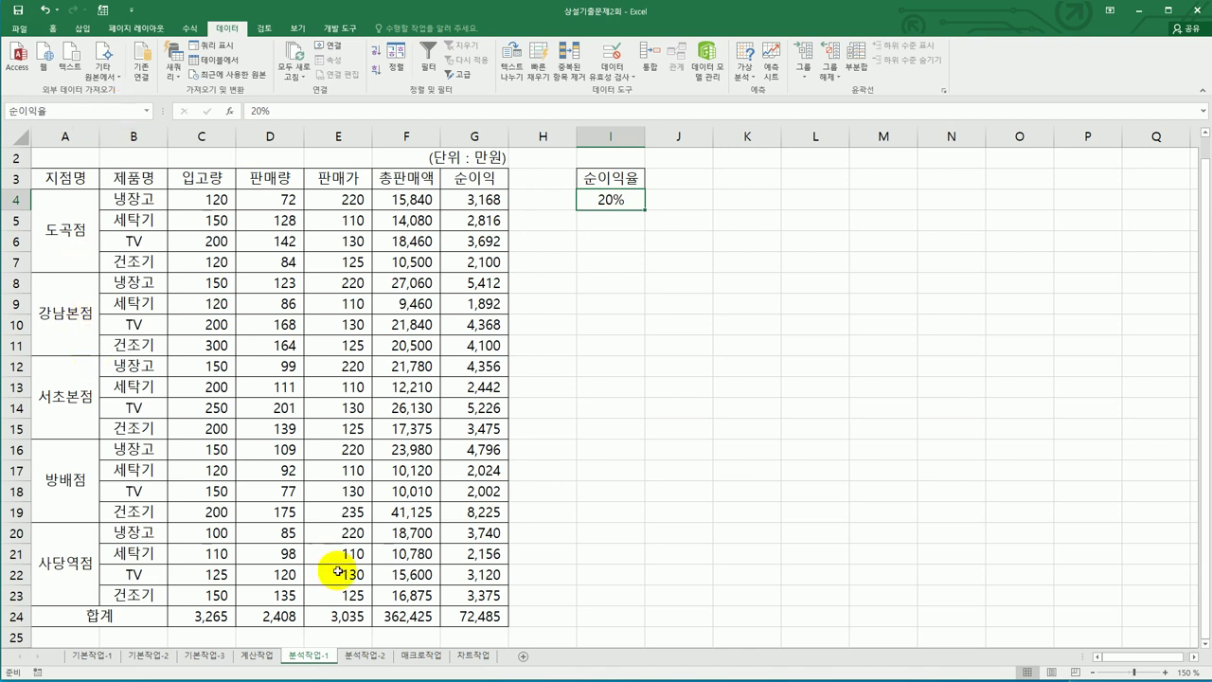
Define the name 순이익합계 for the net profit total in cell G24
left_click(471, 616)
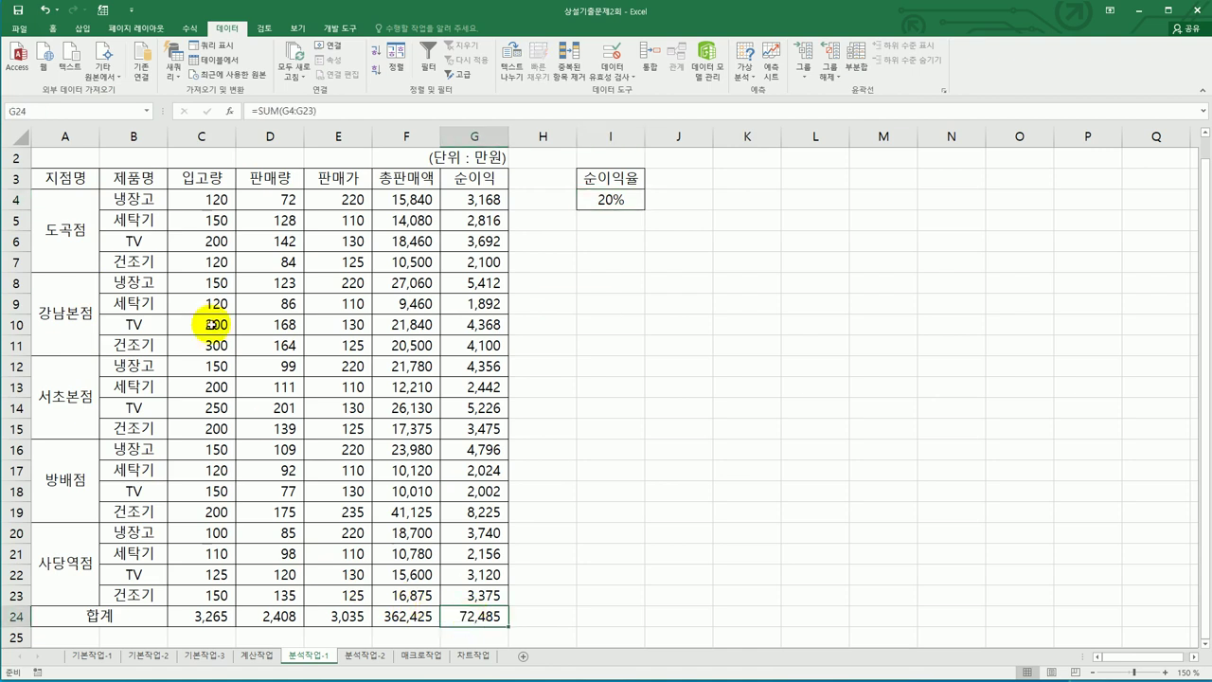
left_click(66, 116)
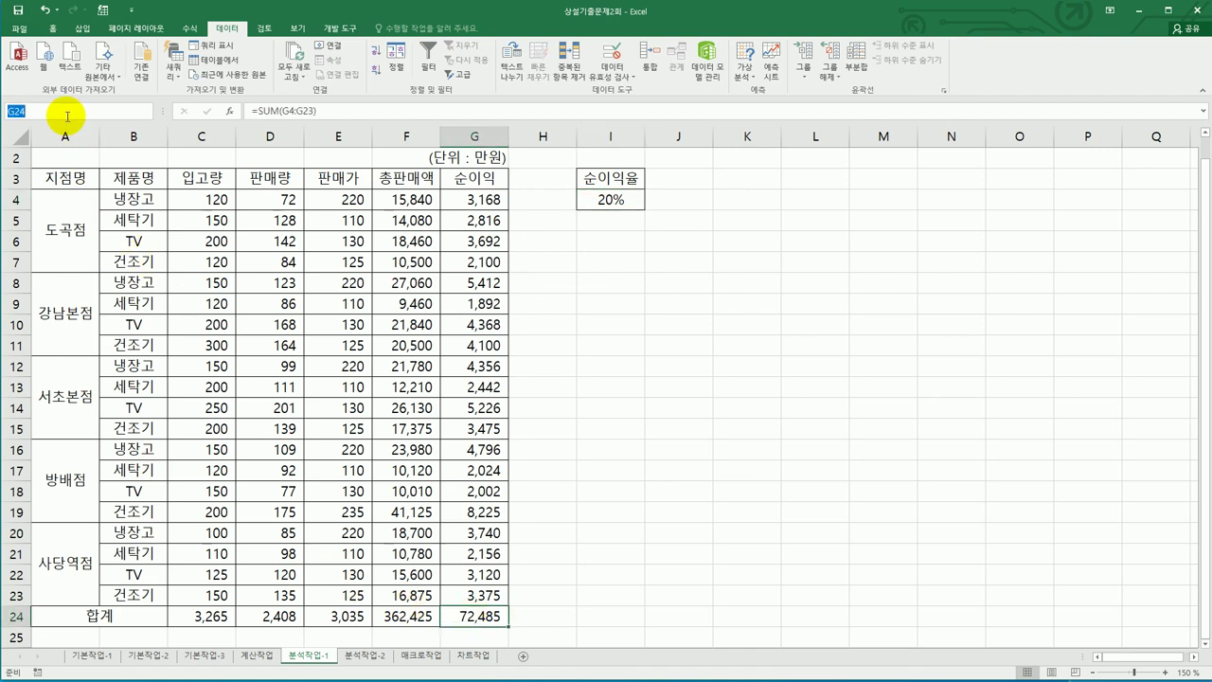
type("순이익합계")
key("Return")
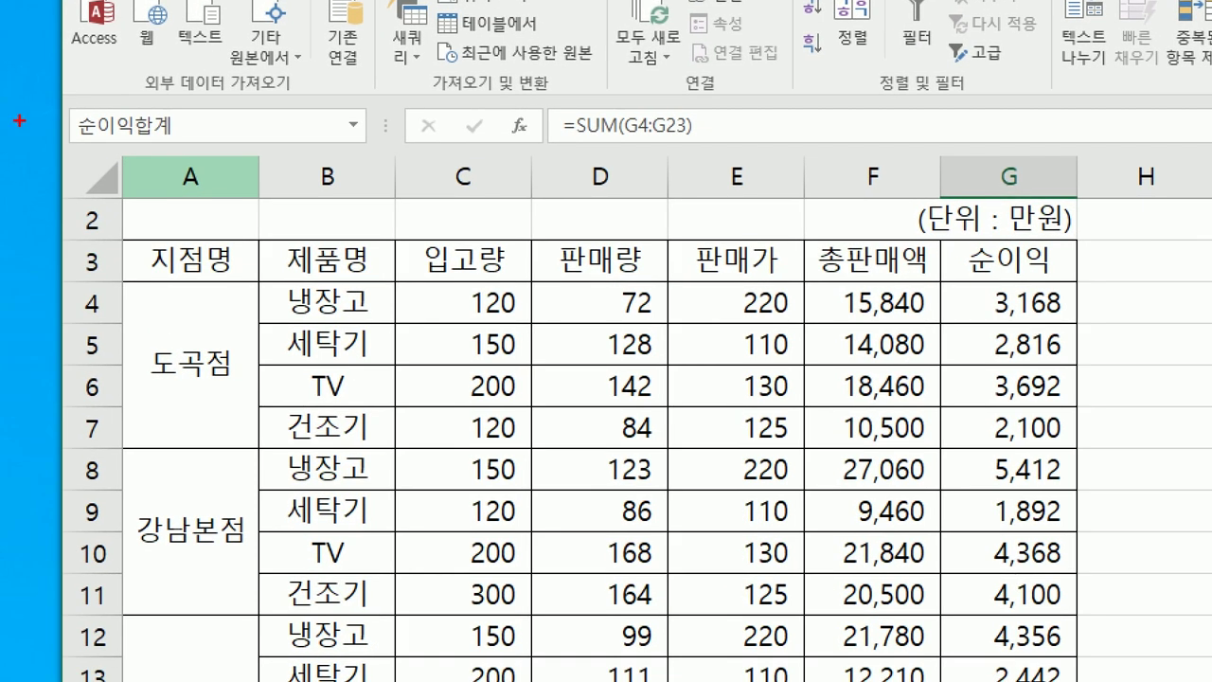
mouse_move(327, 151)
left_mouse_down()
mouse_move(57, 128)
mouse_move(274, 85)
mouse_move(294, 175)
left_mouse_up()
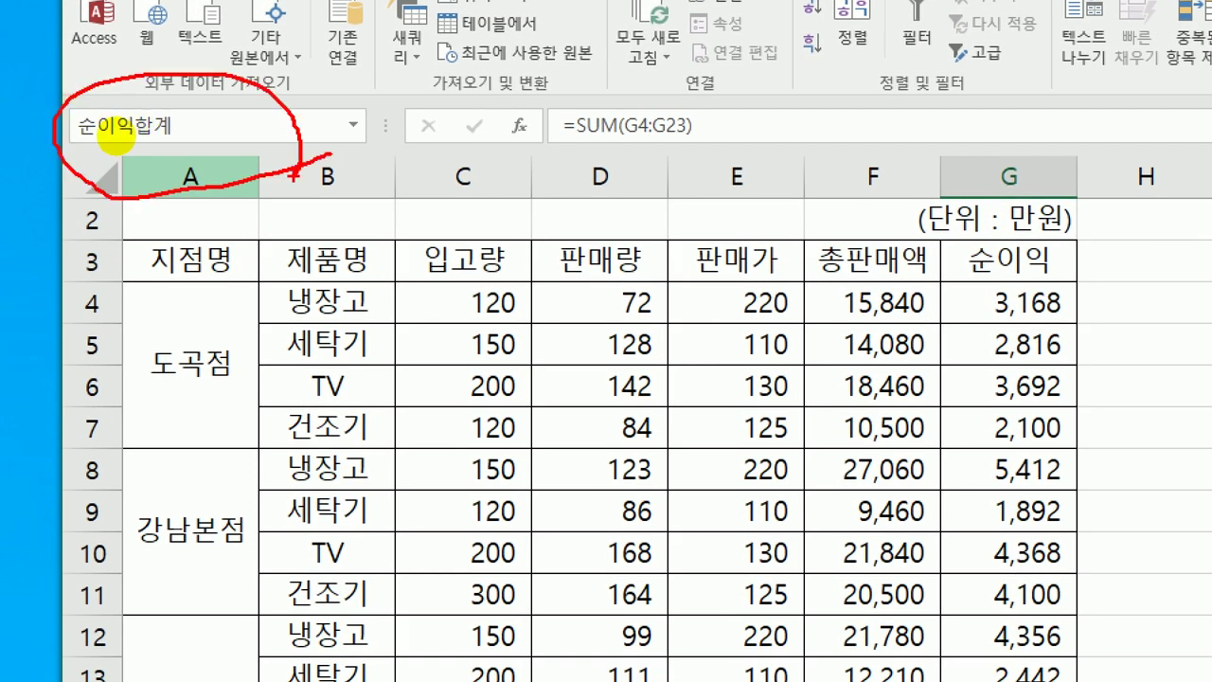
key("Escape")
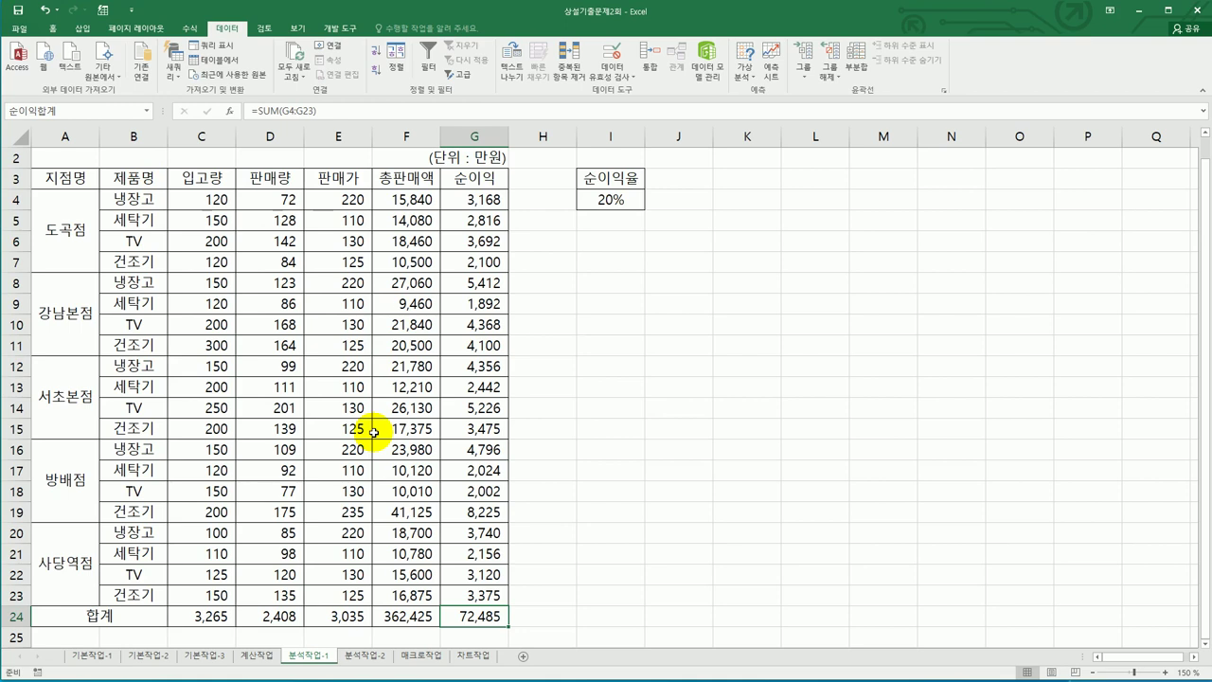
Check the cell references of the defined names 순이익율 and 순이익합계 in the Name Manager and close it
left_click(193, 28)
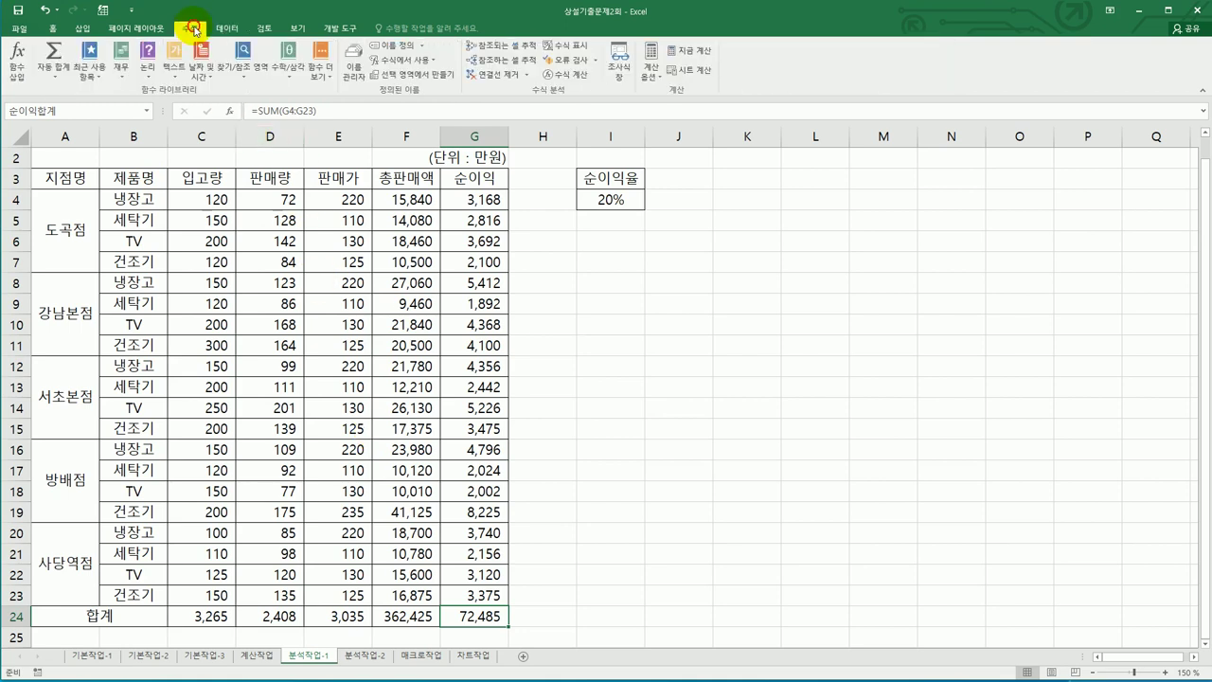
left_click(354, 67)
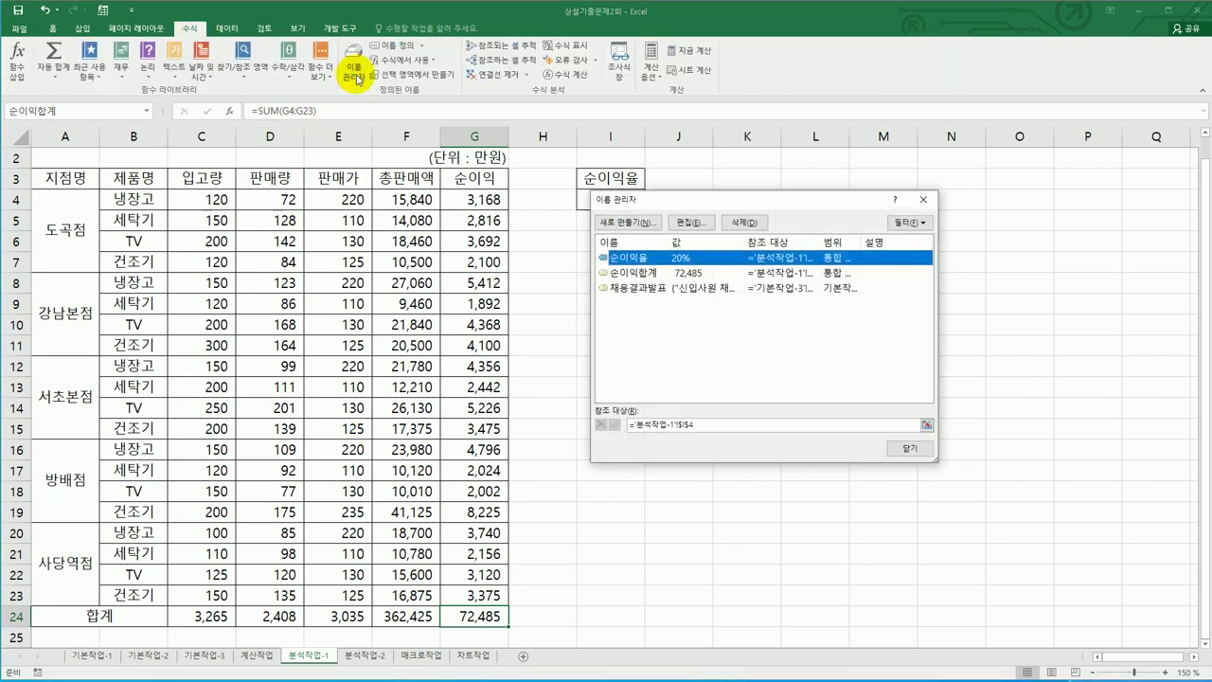
left_click(653, 275)
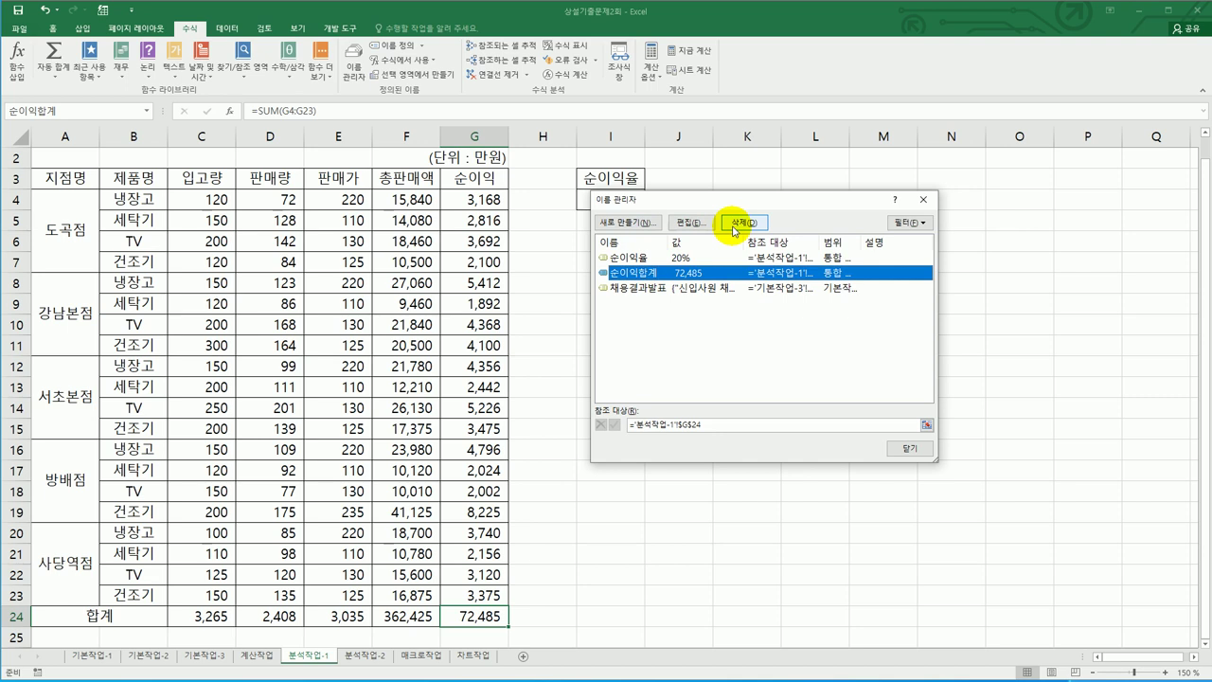
left_click(911, 447)
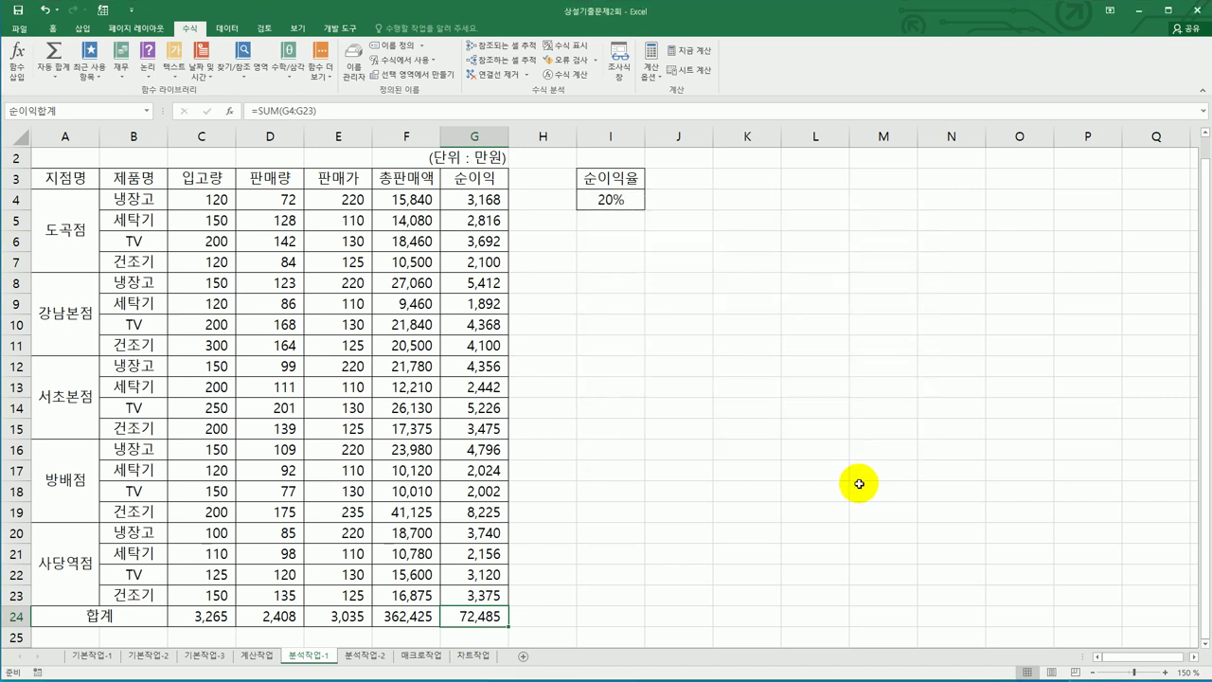
left_click(859, 484)
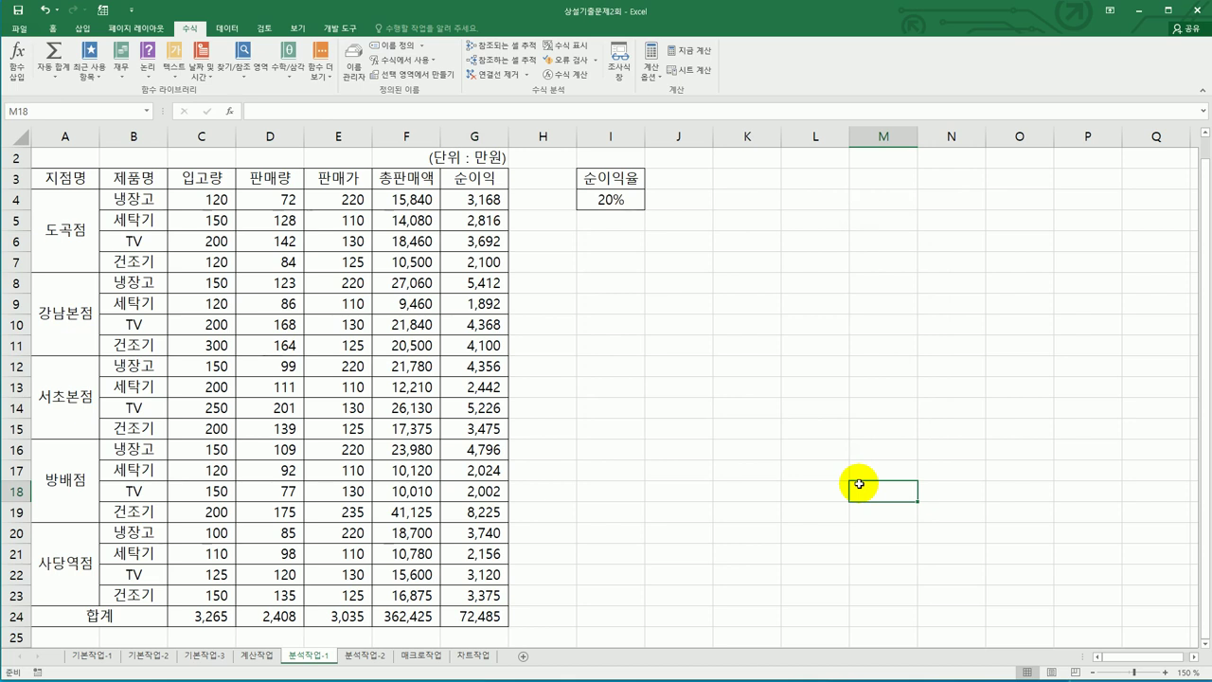
Create a scenario named 순이익증가 with I4 as the changing cell and a 순이익율 value of 25%
left_click(613, 200)
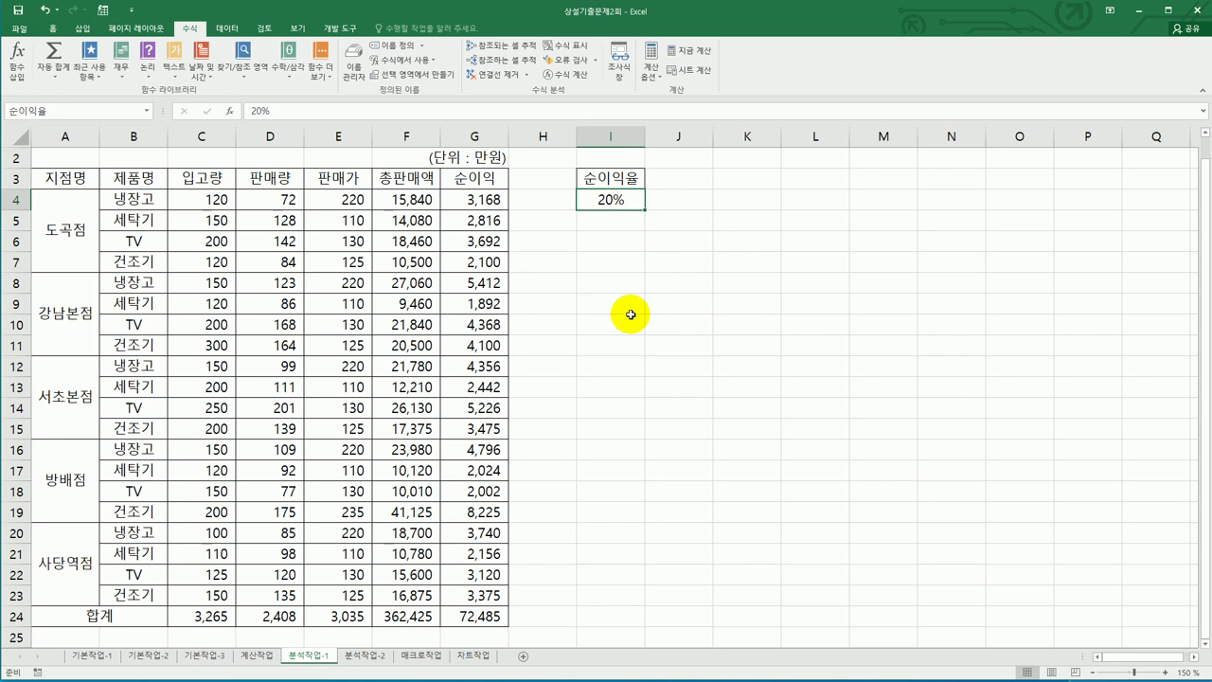
left_click(243, 29)
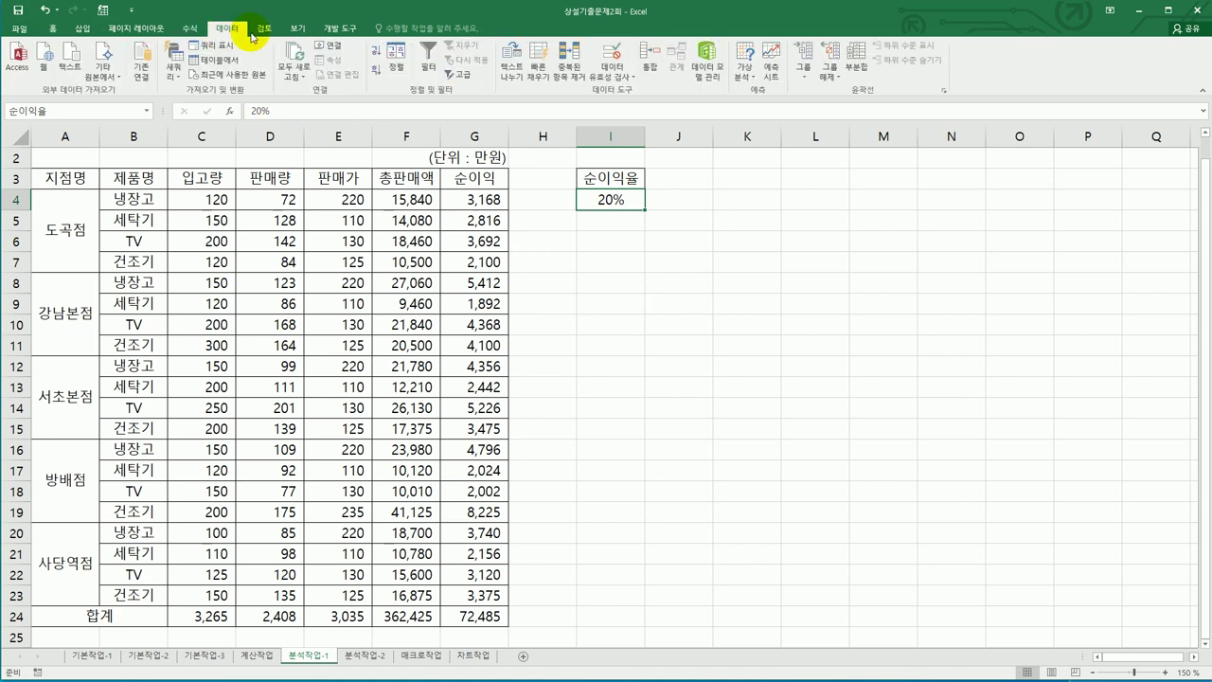
left_click(746, 69)
left_click(761, 91)
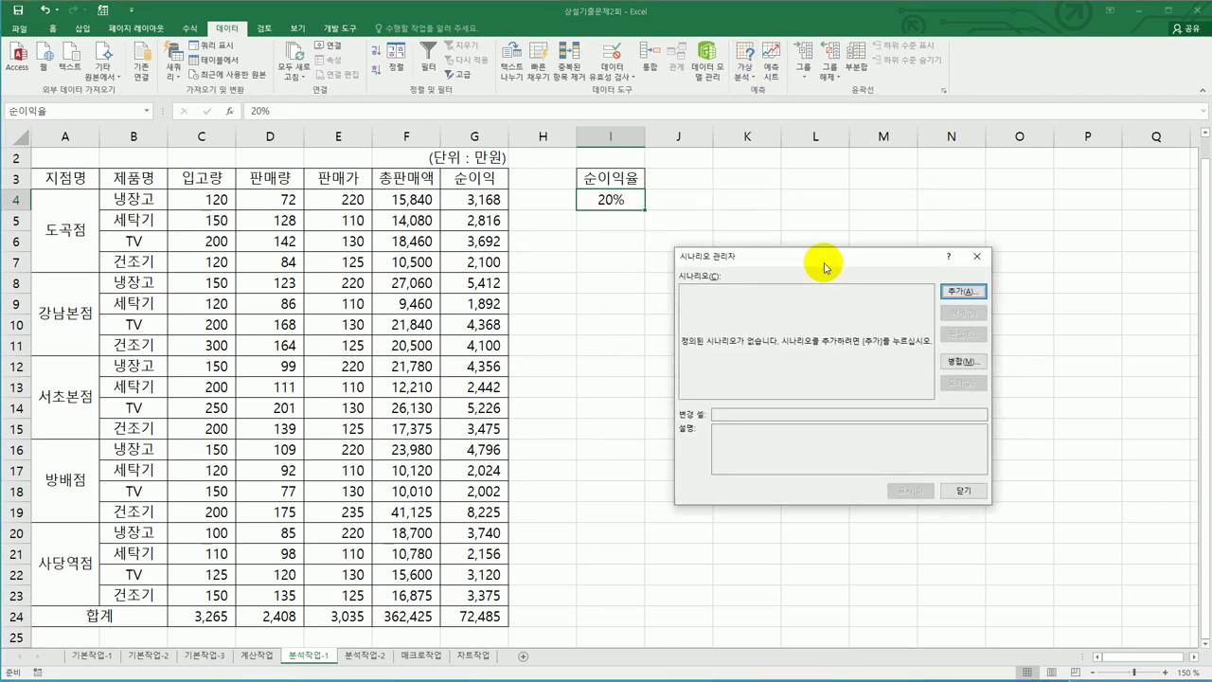
left_click(963, 292)
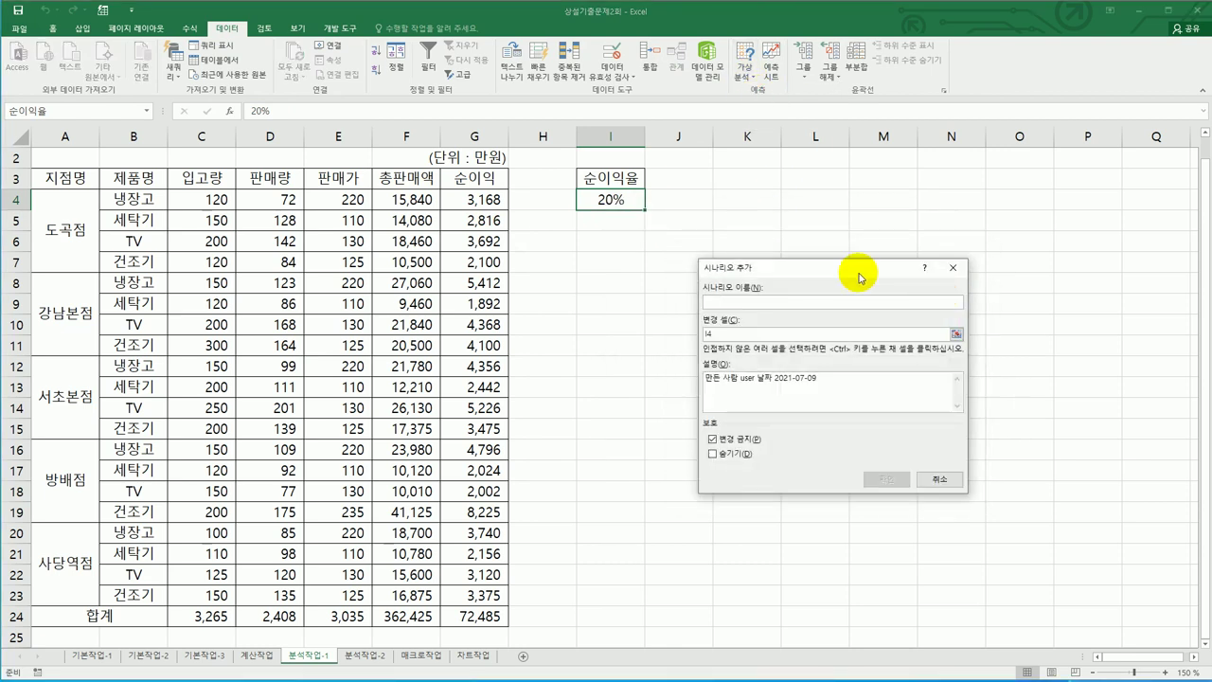
type("순")
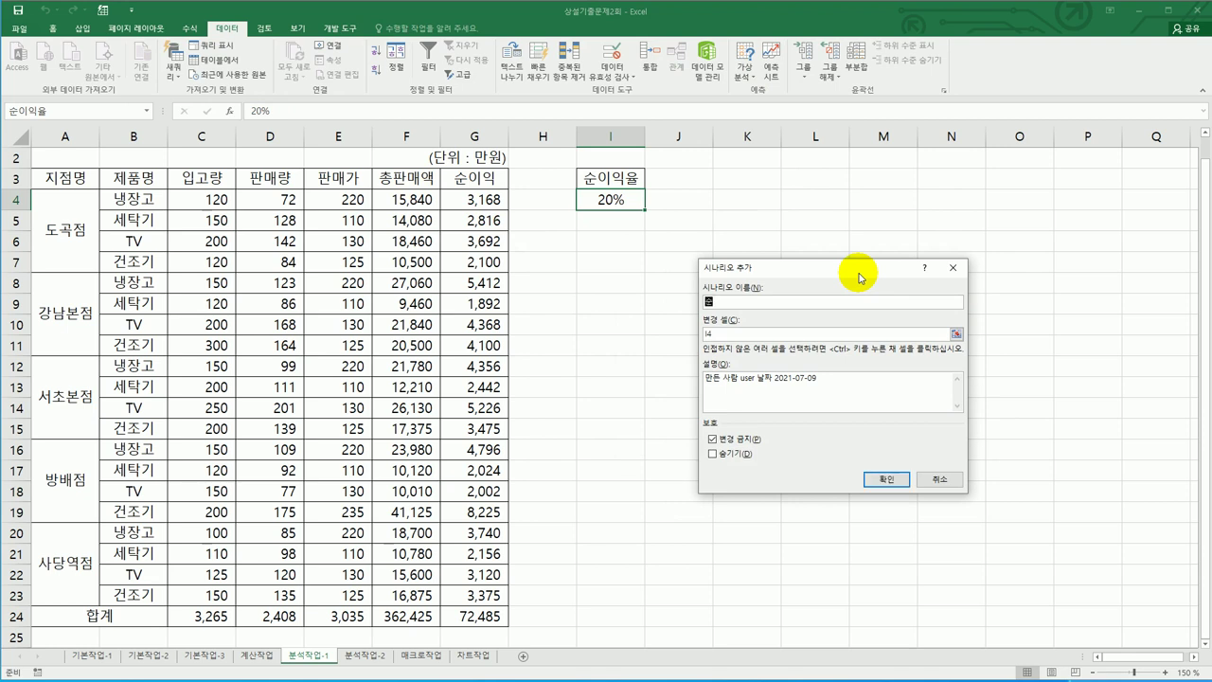
type("이익증가")
left_click(887, 479)
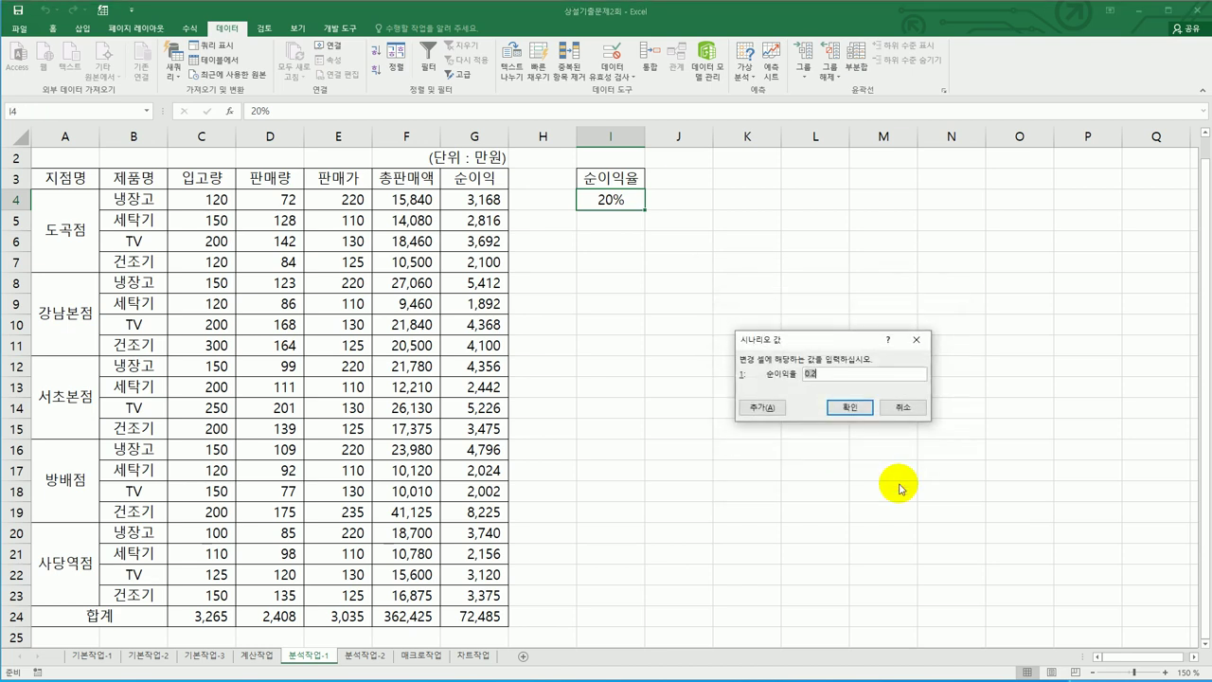
type("25%")
Add another scenario named 순이익감소 for changing cell I4 with a 순이익율 value of 15%
left_click(767, 409)
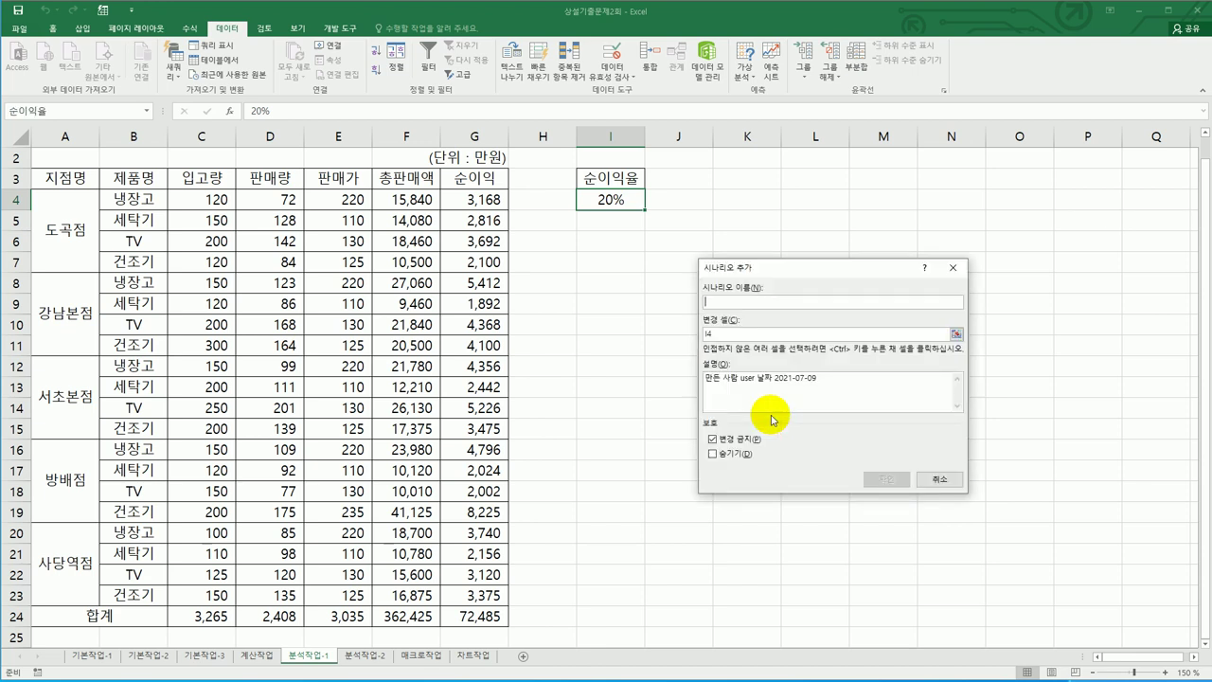
type("순이익")
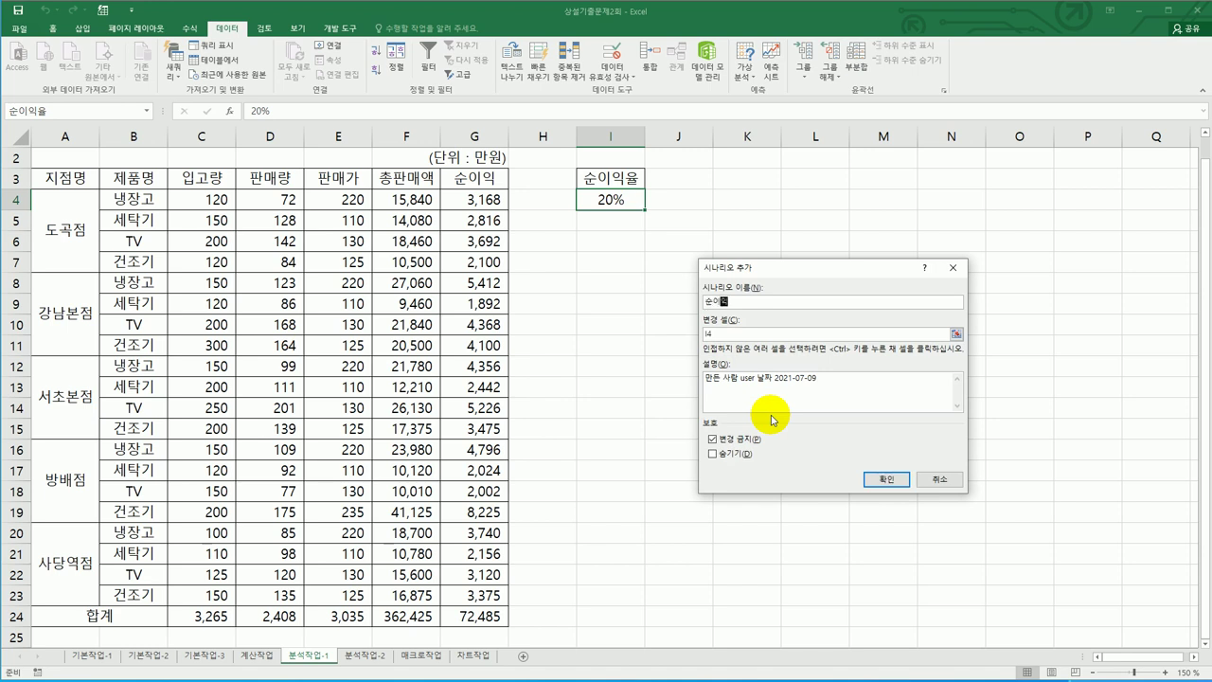
type("감소")
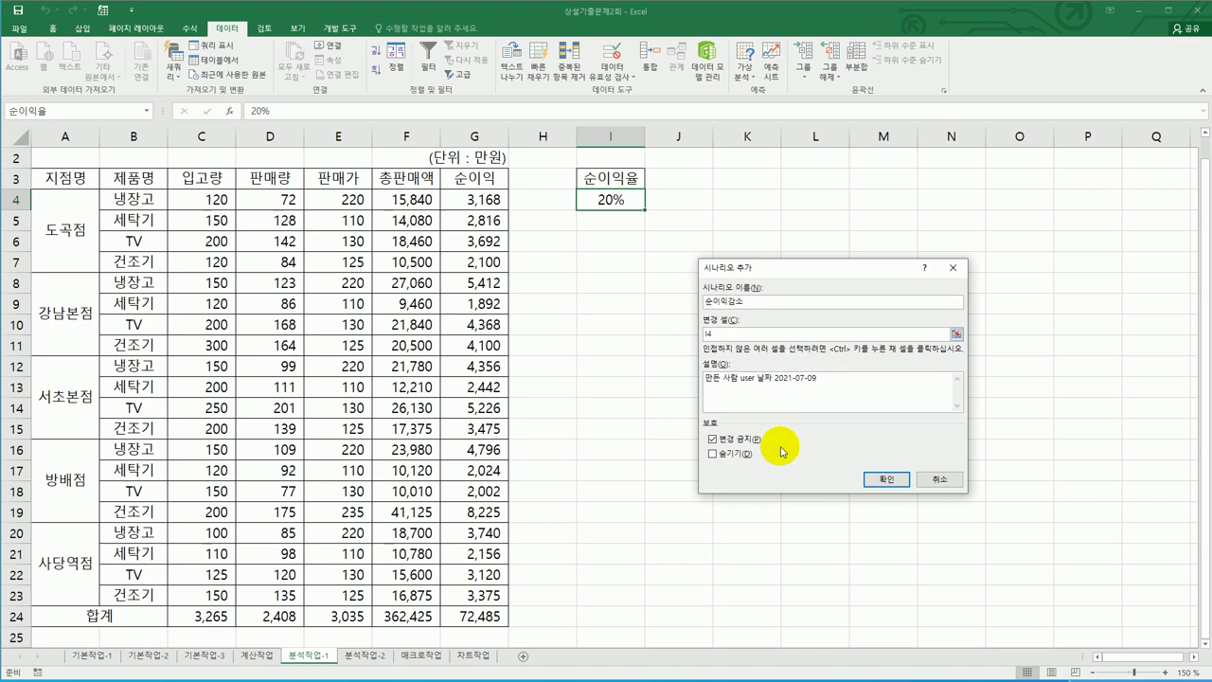
left_click(875, 484)
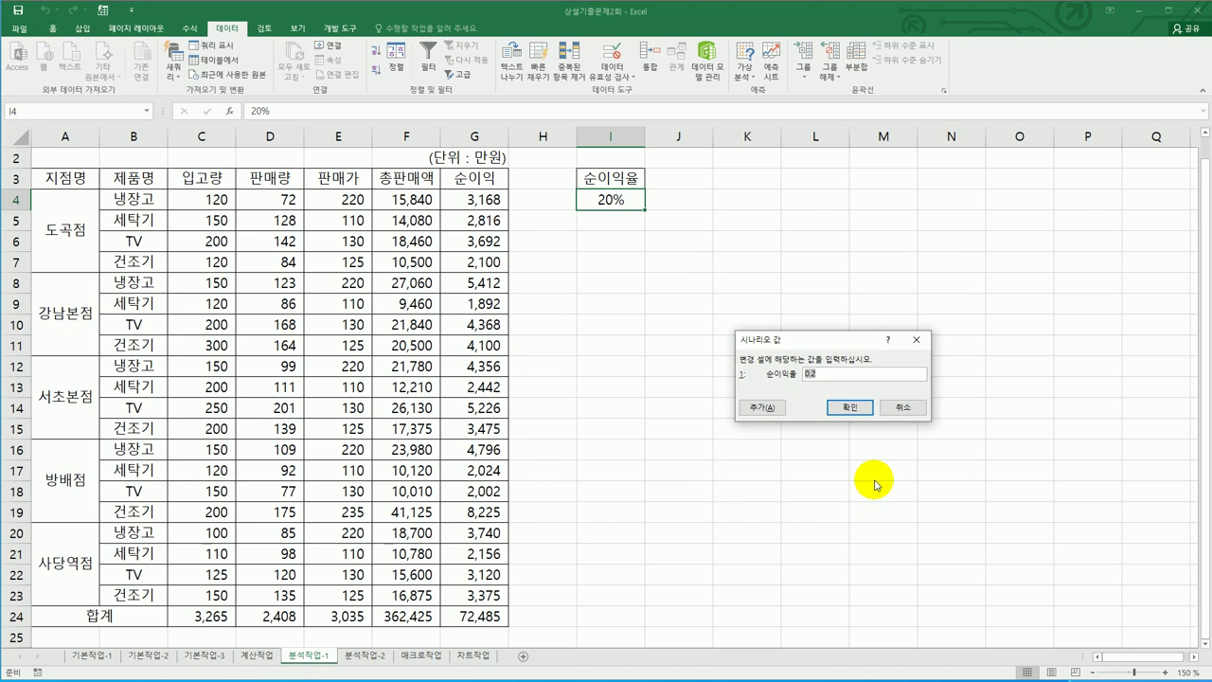
type("15%")
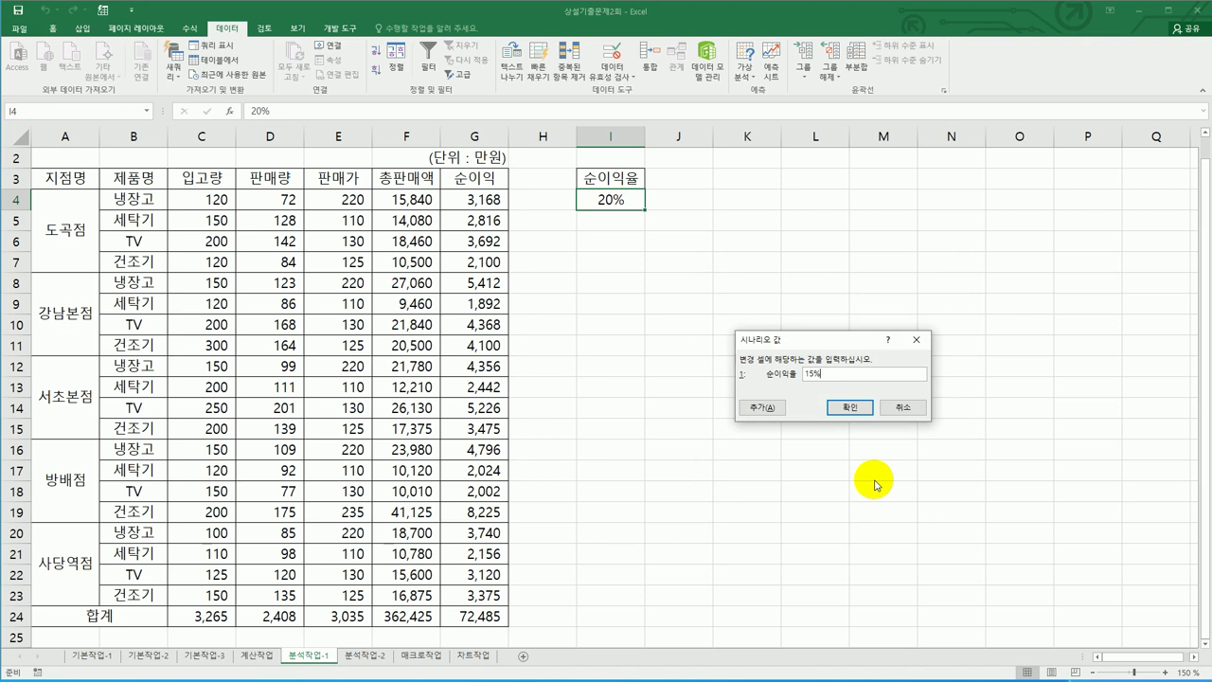
left_click(847, 407)
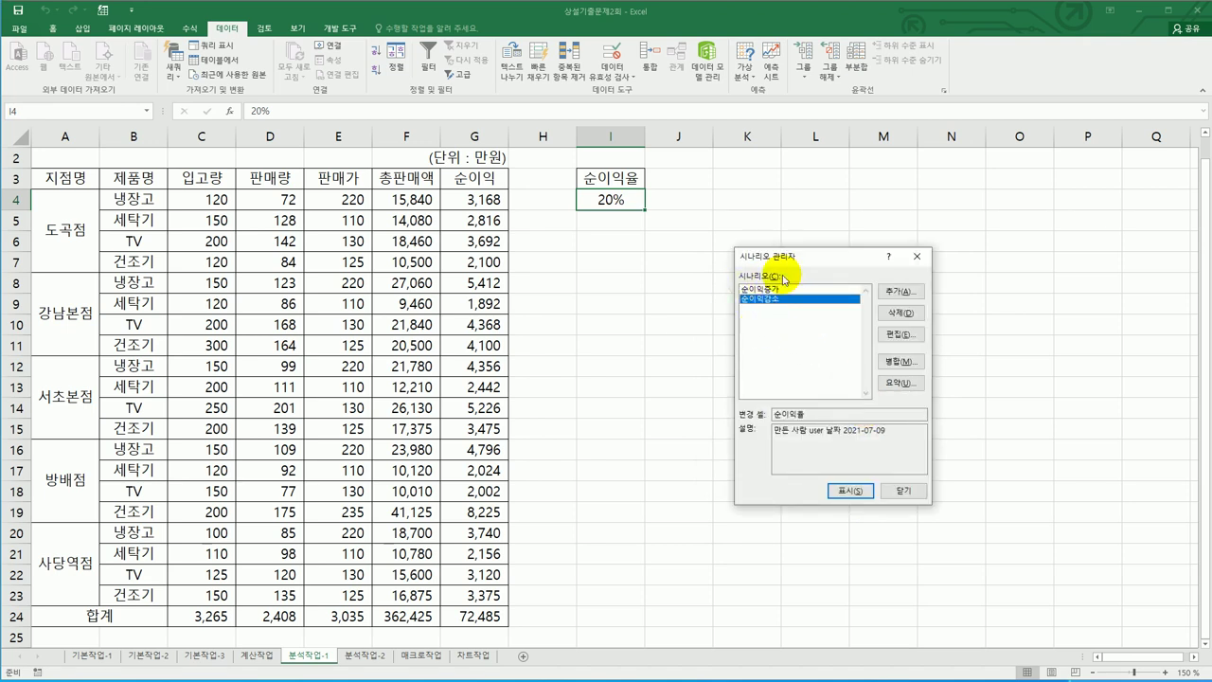
Generate a scenario summary report with G24 as the result cell and view the 시나리오 요약 sheet
left_click(899, 386)
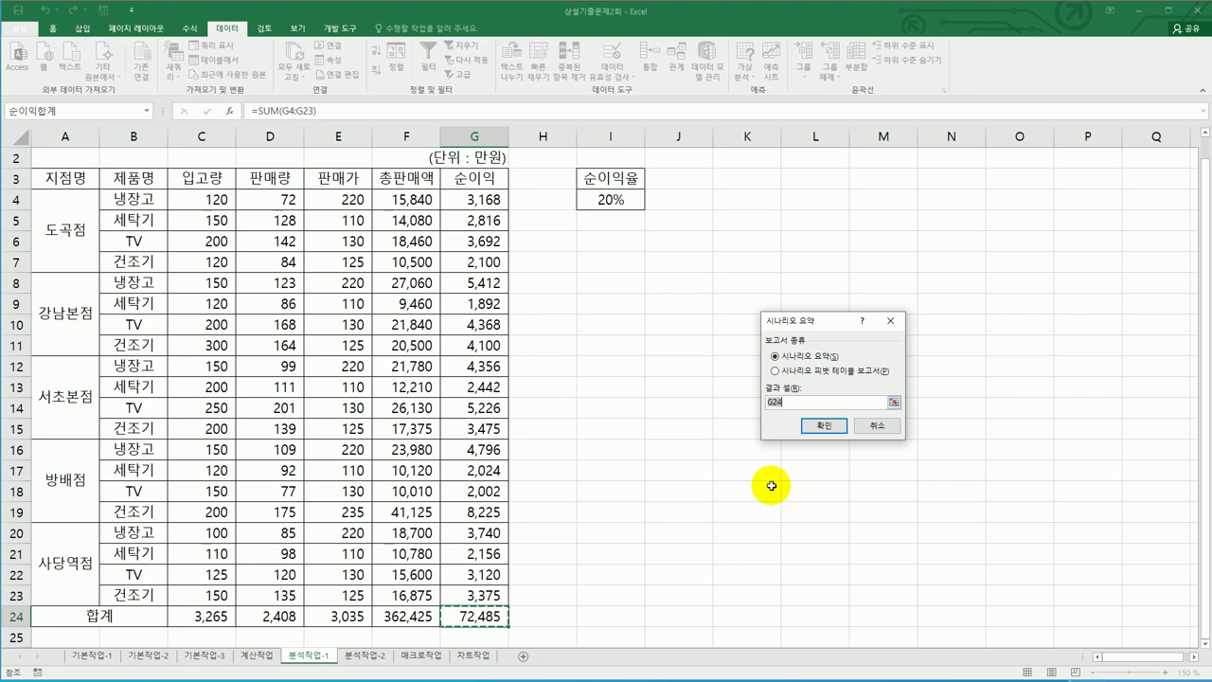
left_click(820, 425)
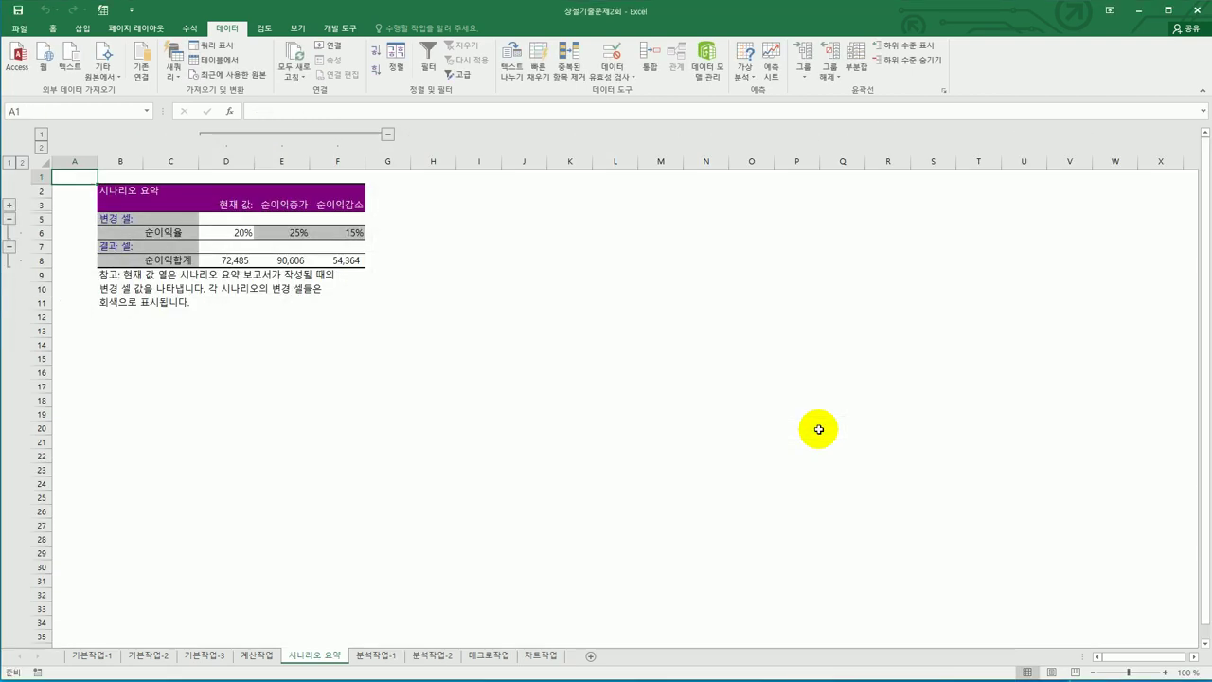
left_click(382, 665)
left_click(313, 658)
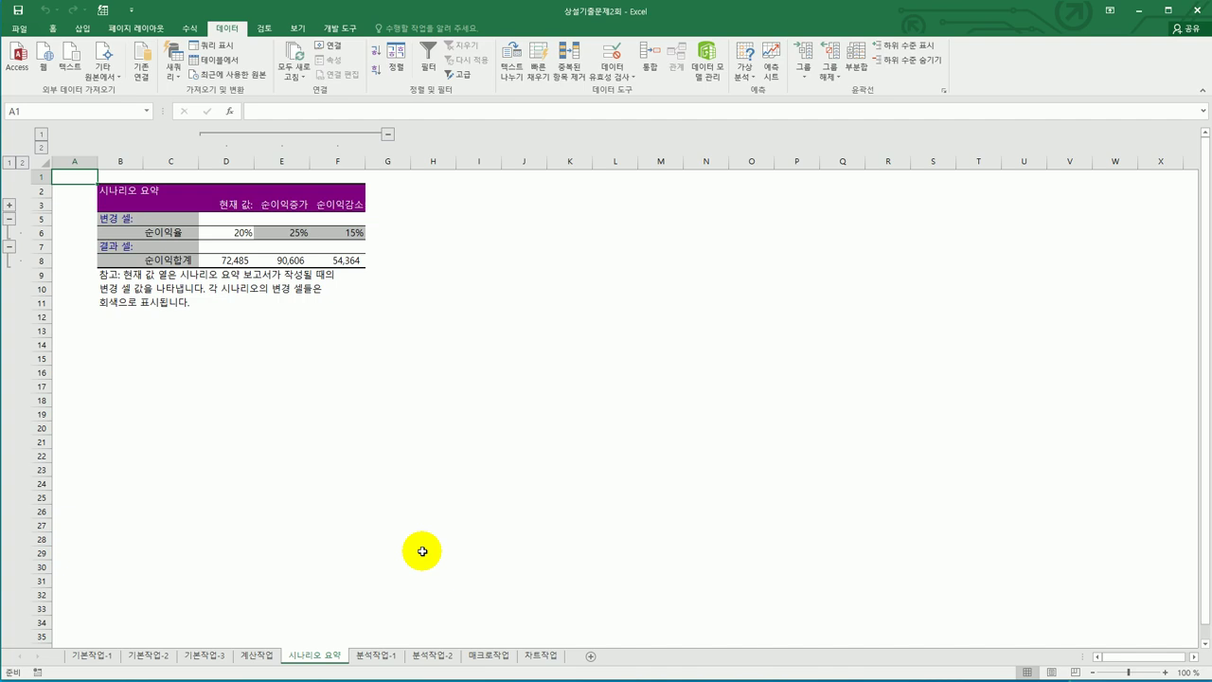
Sort the transaction table on the 분석작업-2 sheet by 거래업체명 in descending order
left_click_drag(346, 654, 300, 642)
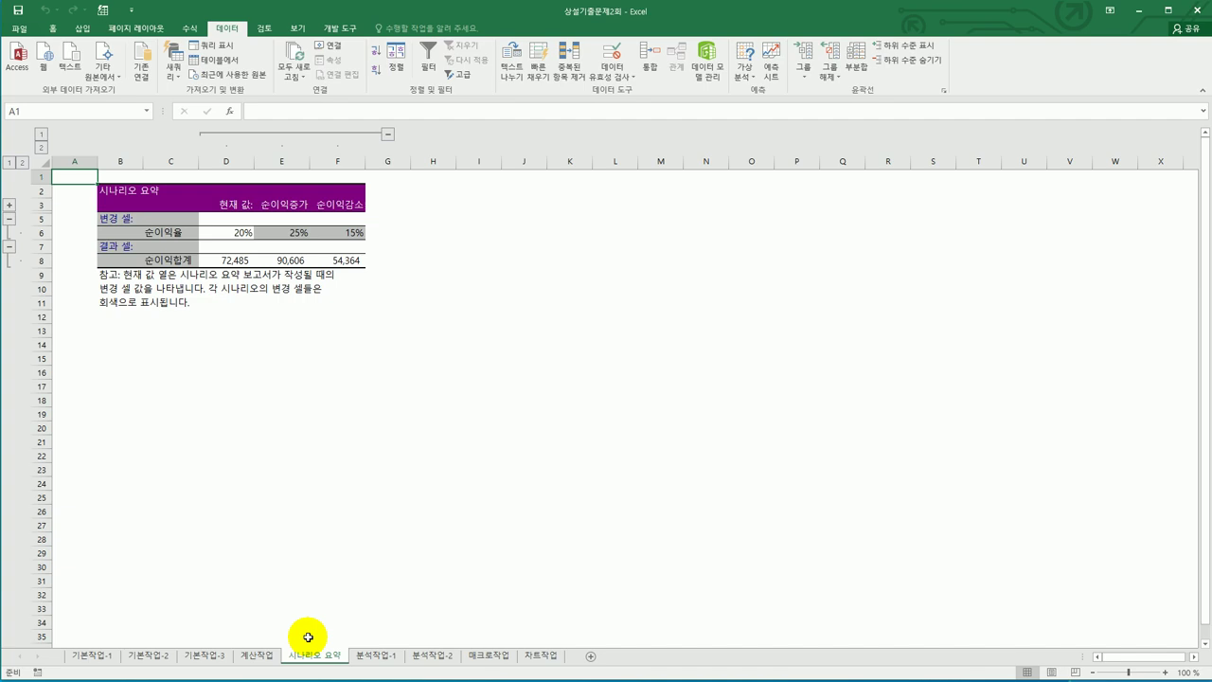
left_click(446, 659)
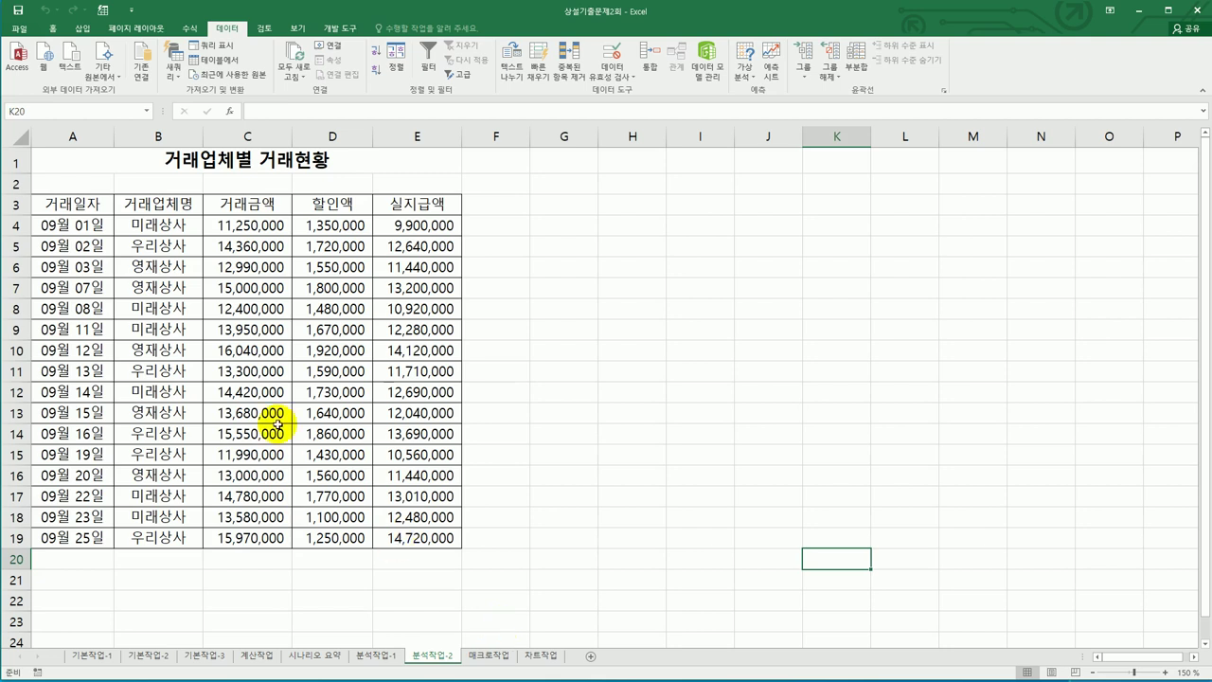
left_click(209, 324)
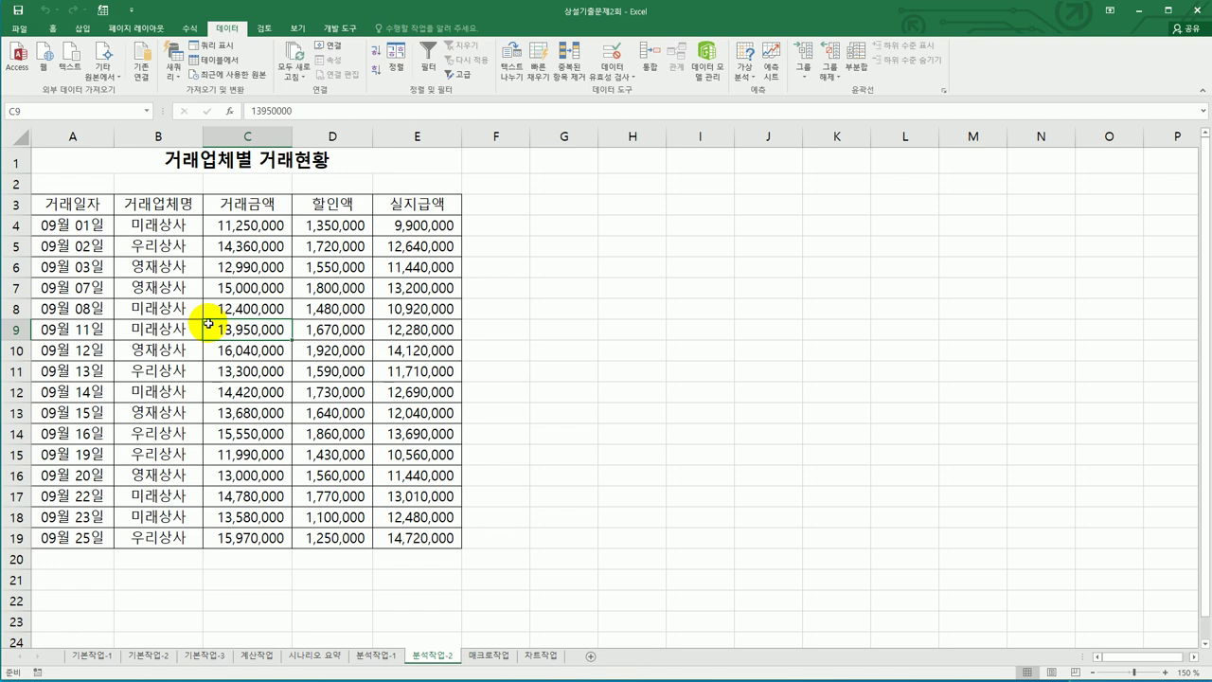
left_click(177, 210)
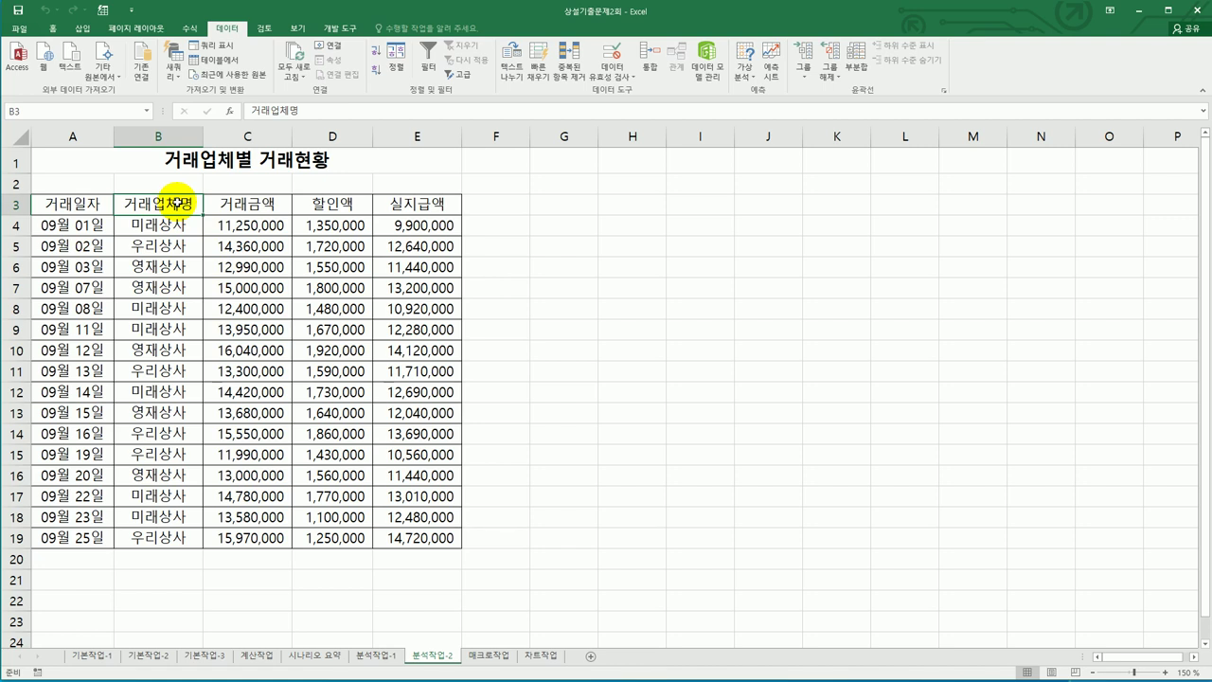
left_click(376, 69)
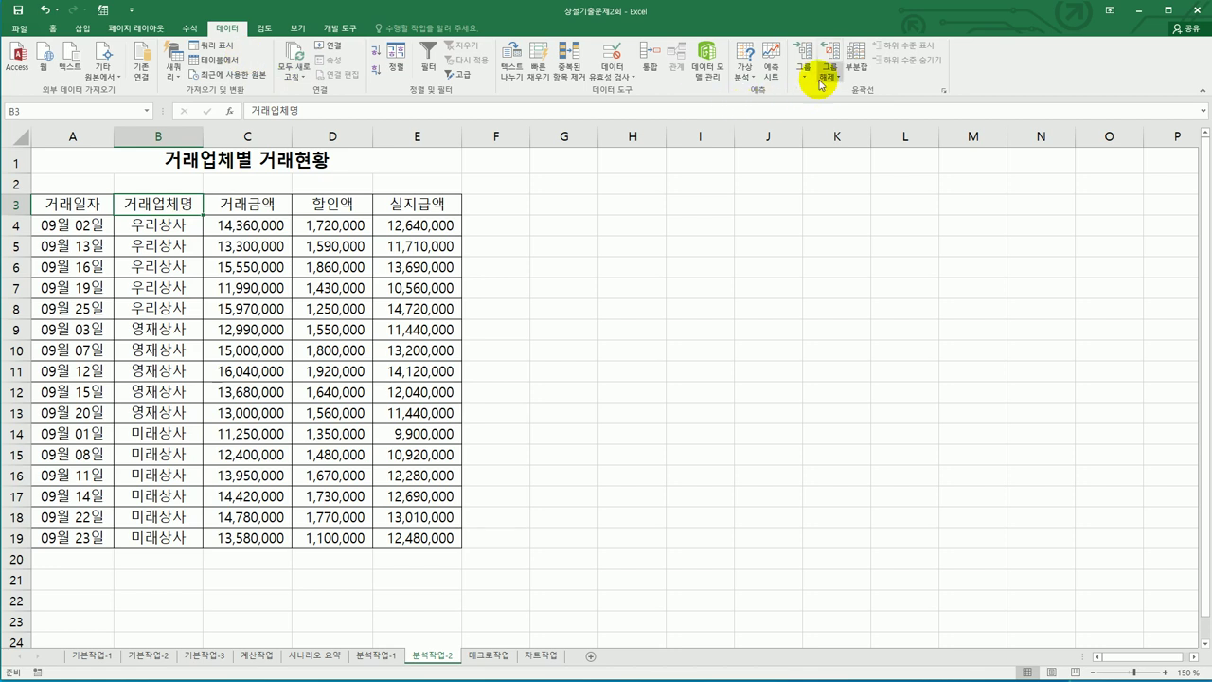
Add subtotals grouped by 거래업체명 that calculate the 합계 of 거래금액 and 할인액
left_click(858, 68)
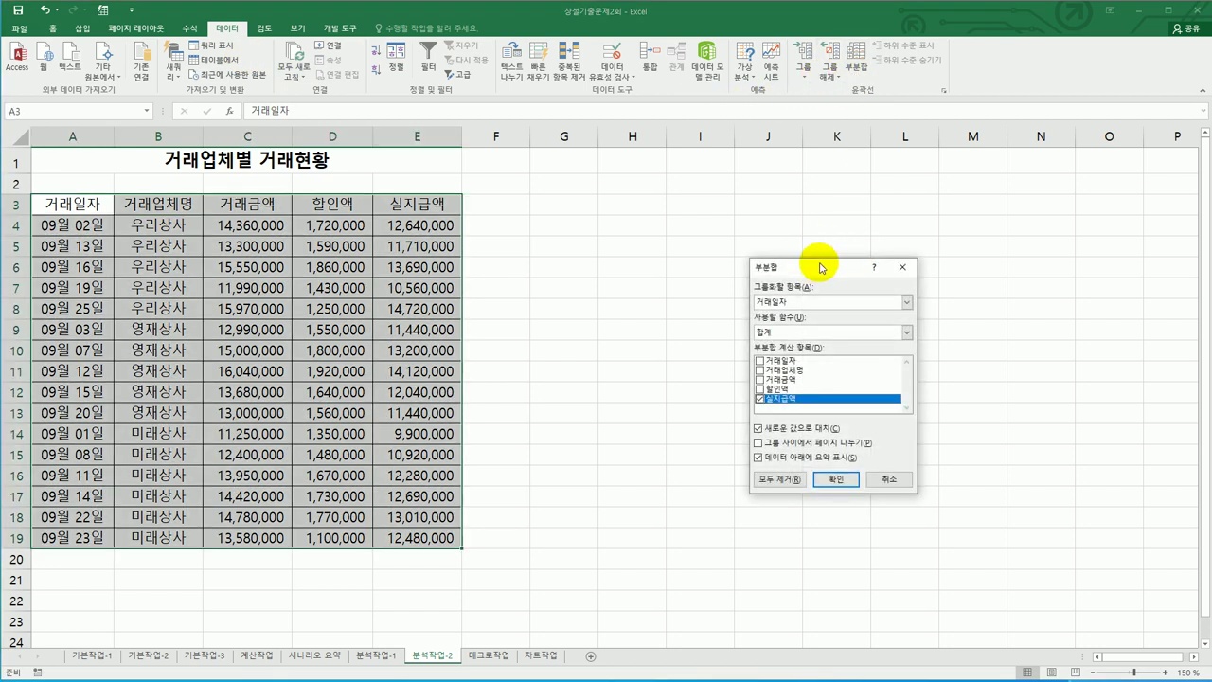
left_click_drag(821, 264, 667, 231)
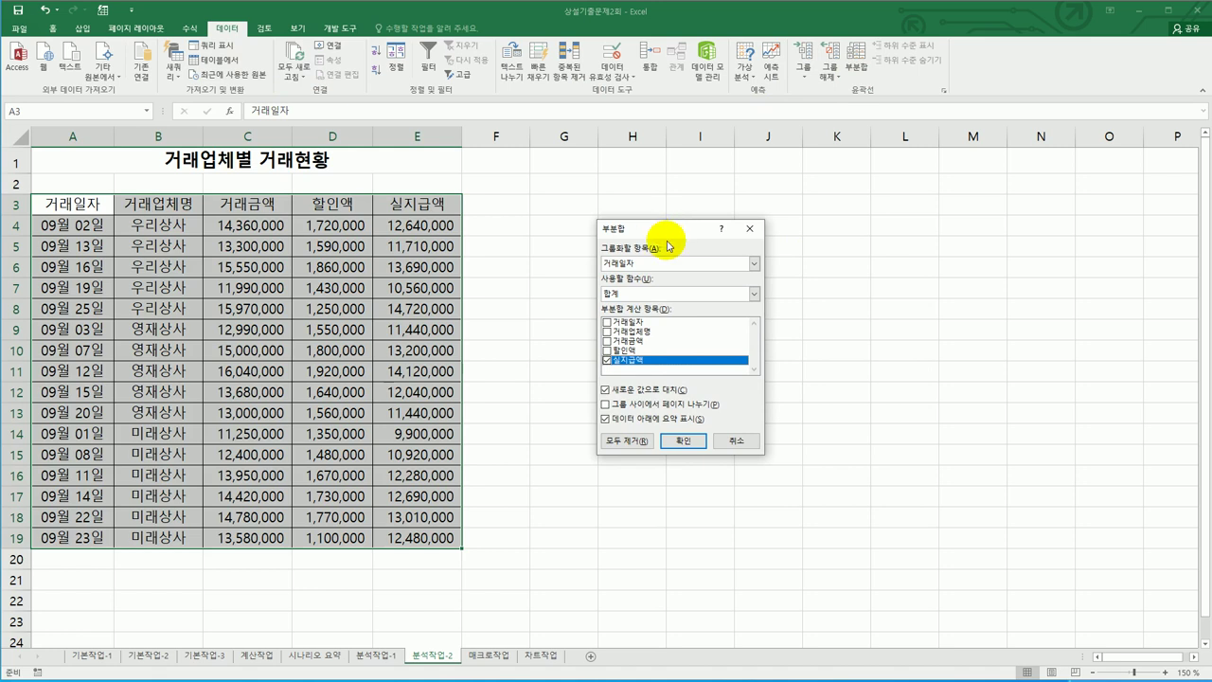
left_click(671, 264)
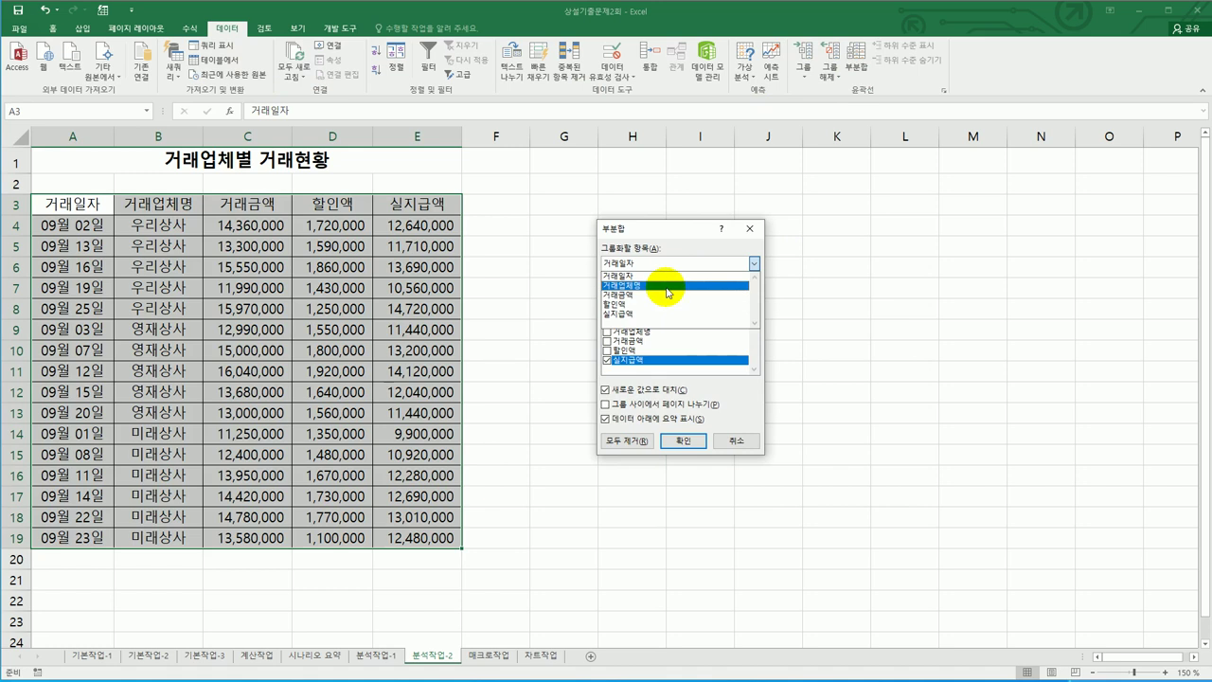
left_click(668, 285)
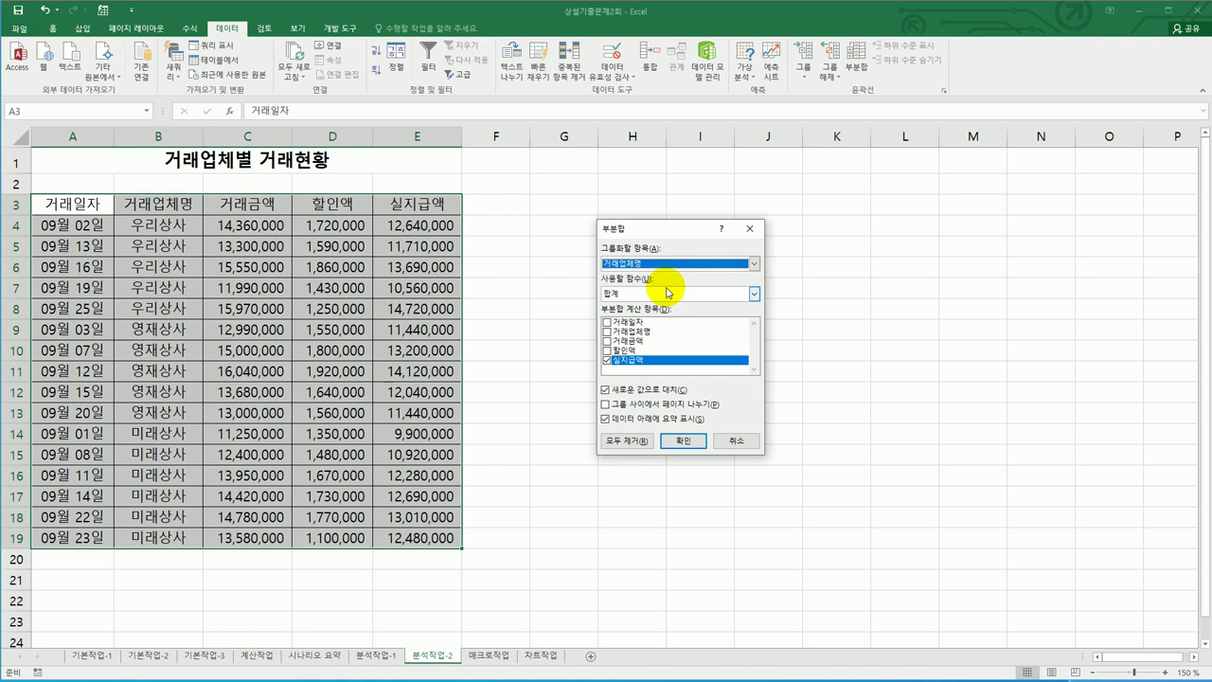
left_click(606, 360)
left_click(607, 341)
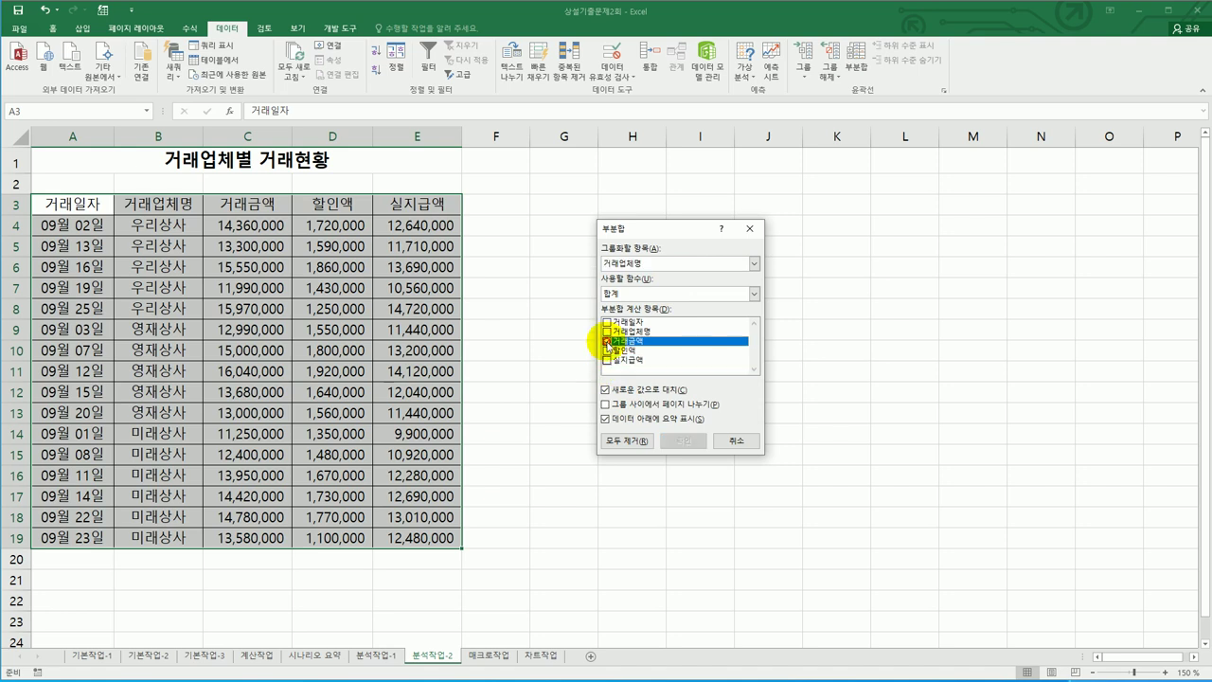
left_click(607, 352)
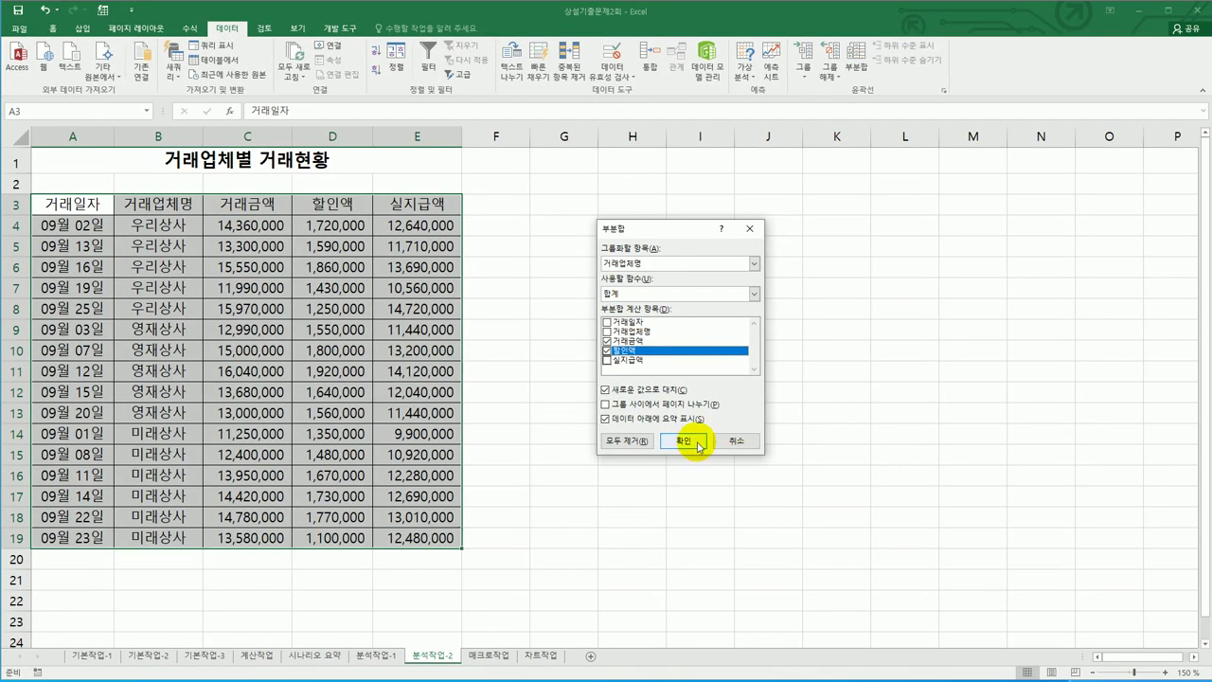
left_click(565, 479)
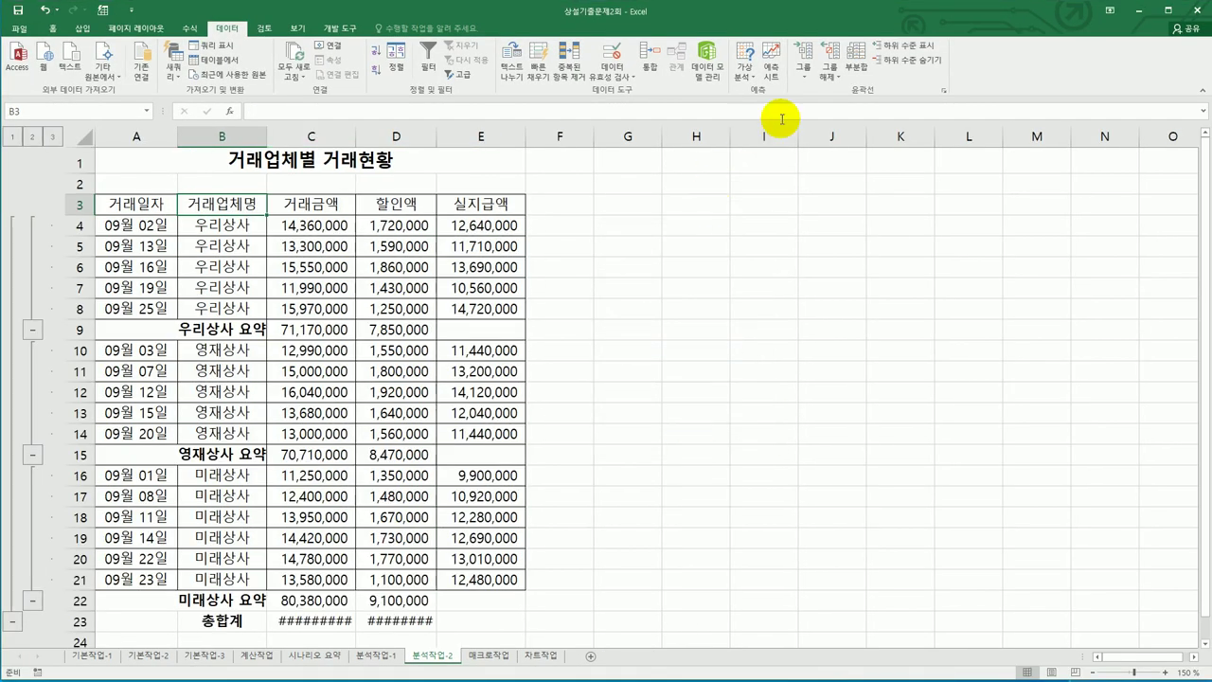
Add a second subtotal by 거래업체명 with the 평균 of 실지급액 only, without replacing the existing subtotals
left_click(855, 66)
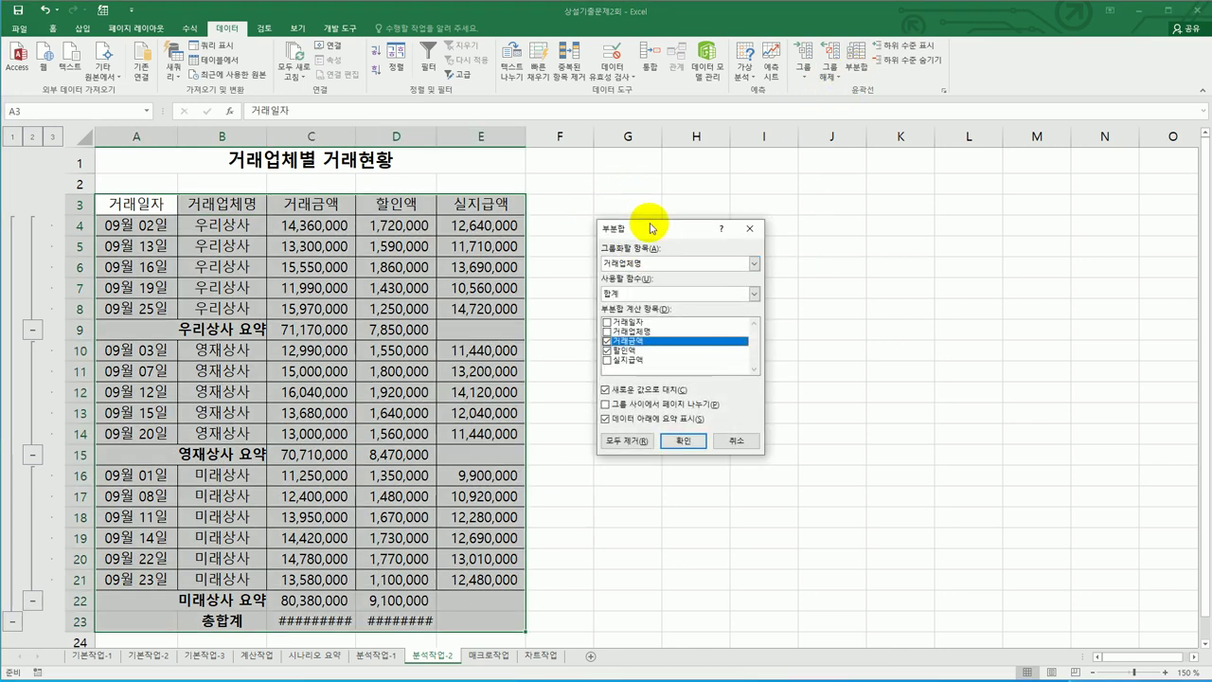
left_click_drag(654, 233, 654, 202)
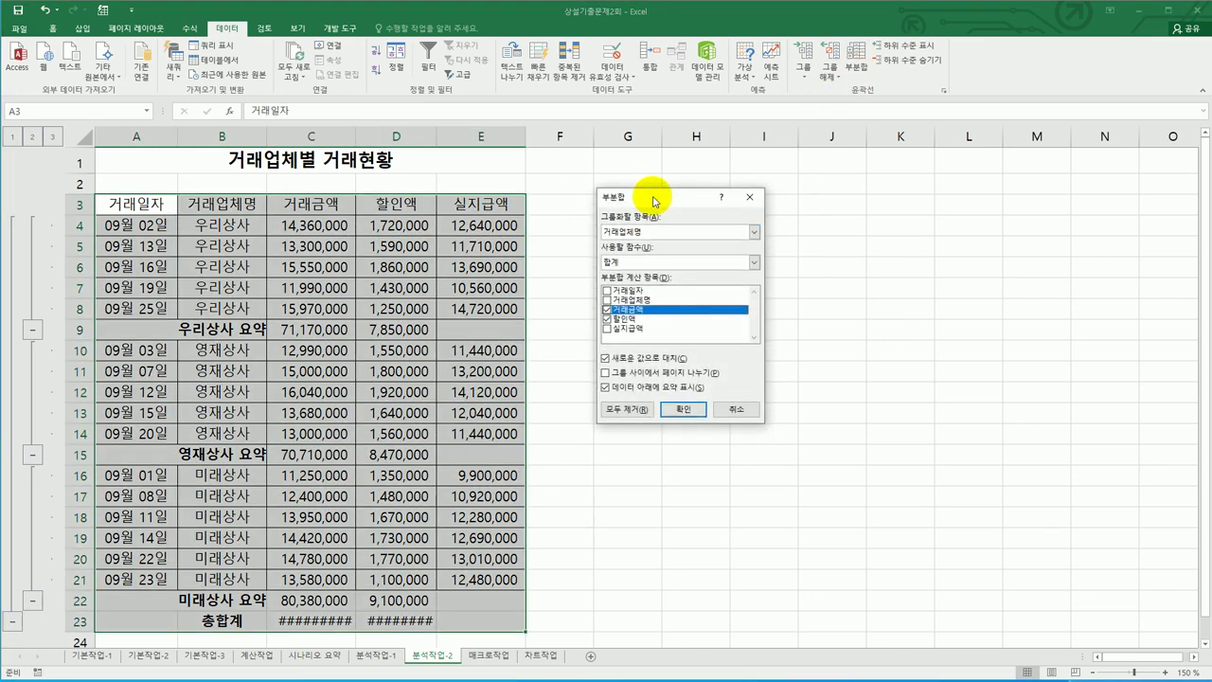
left_click(651, 360)
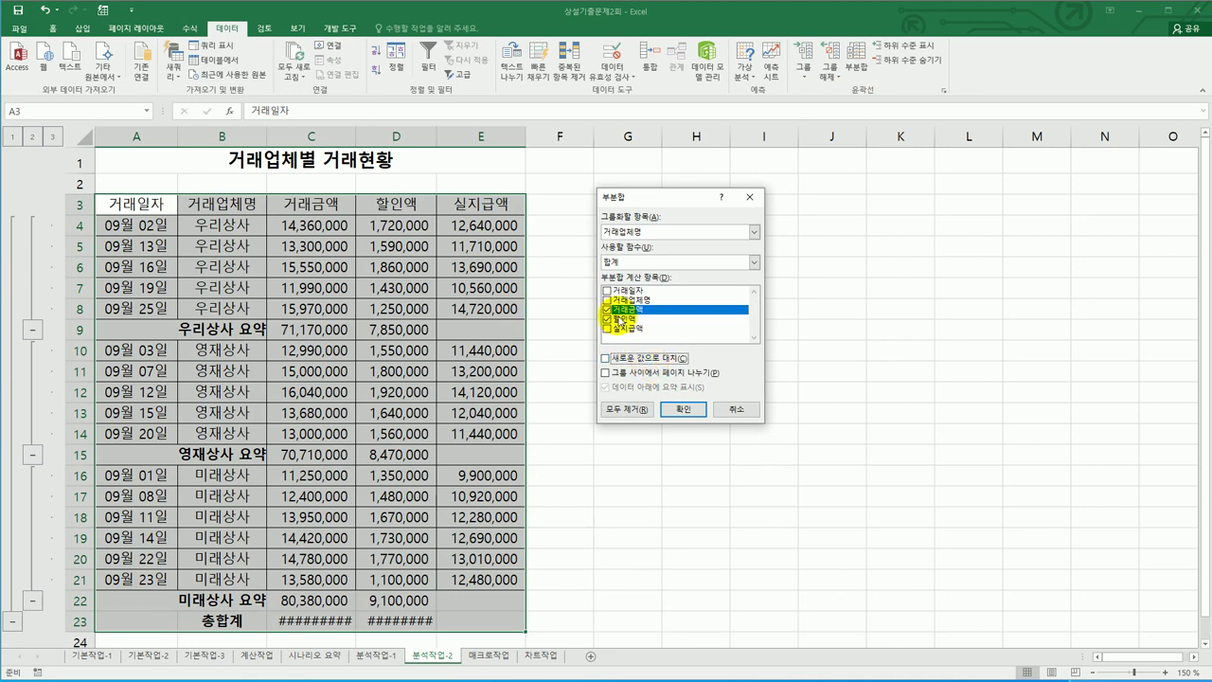
left_click(618, 326)
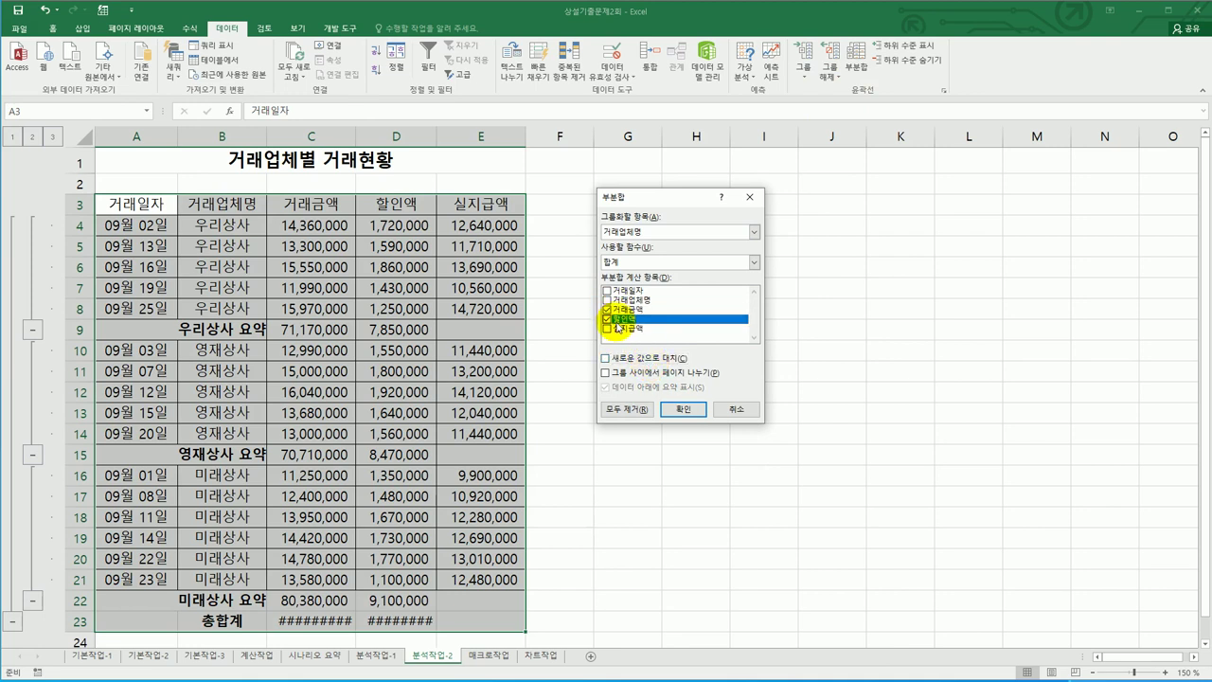
left_click(607, 310)
left_click(607, 320)
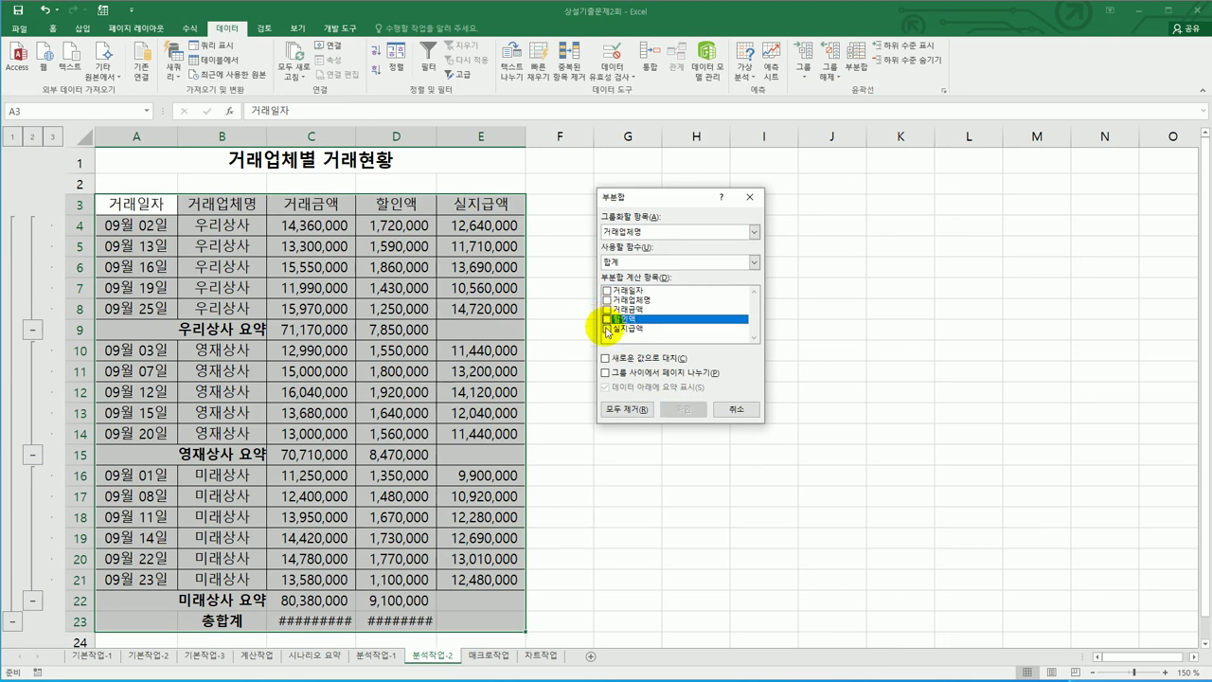
left_click(607, 328)
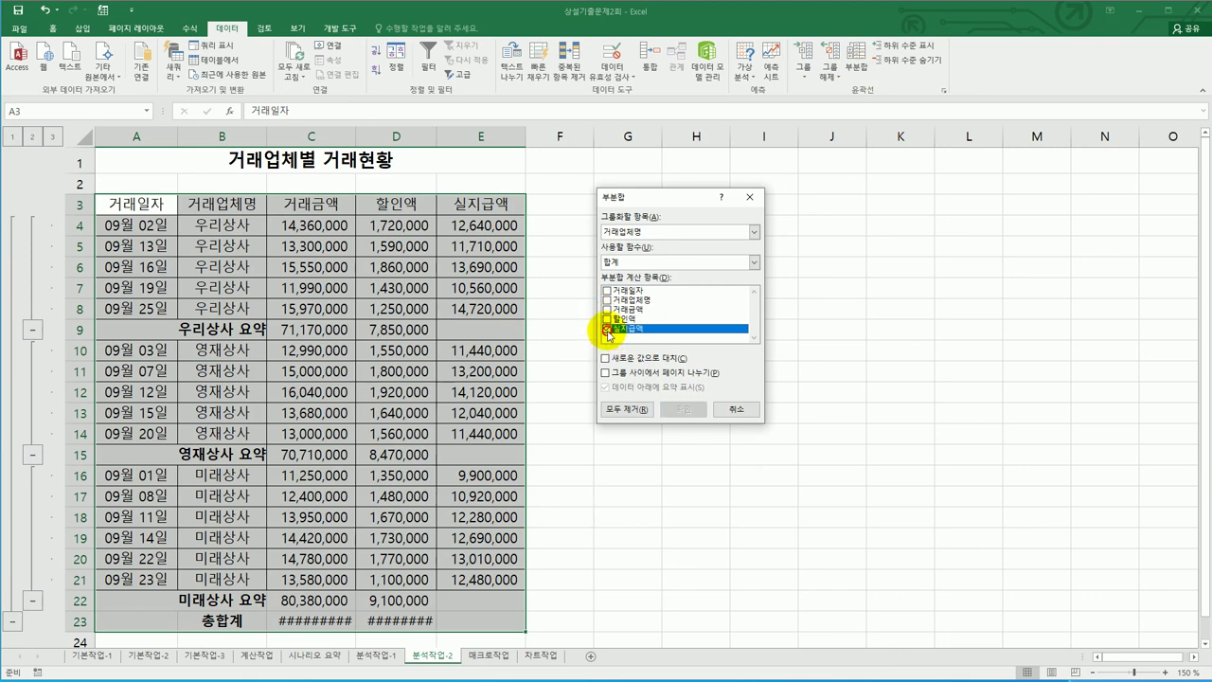
left_click(649, 263)
left_click(663, 289)
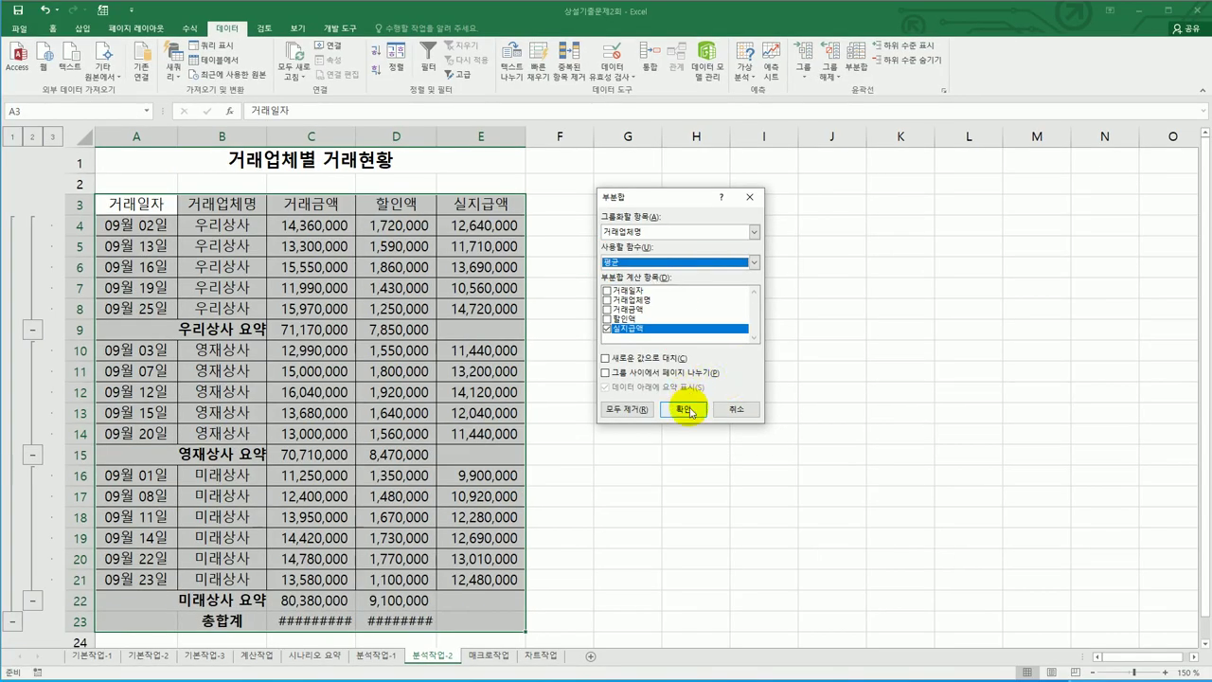
left_click(606, 519)
left_click(689, 407)
Widen columns C, D and B so the grand totals and summary labels fit fully
scroll(690, 407, "down", 2)
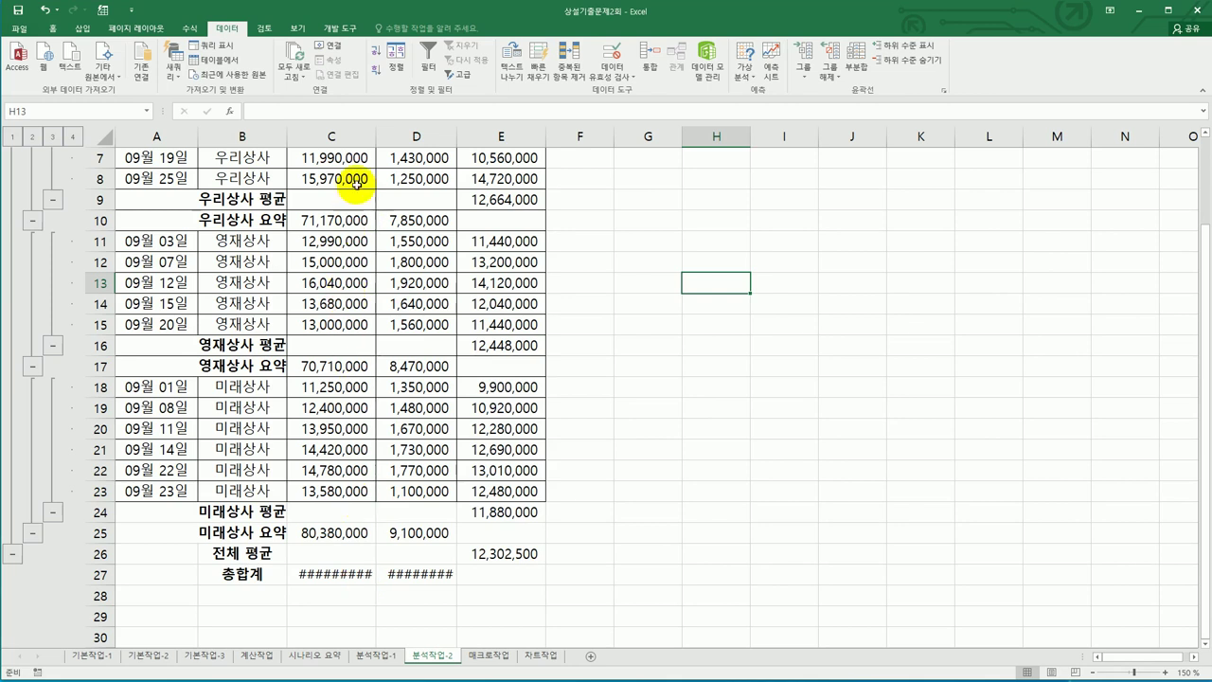
left_click_drag(379, 144, 389, 140)
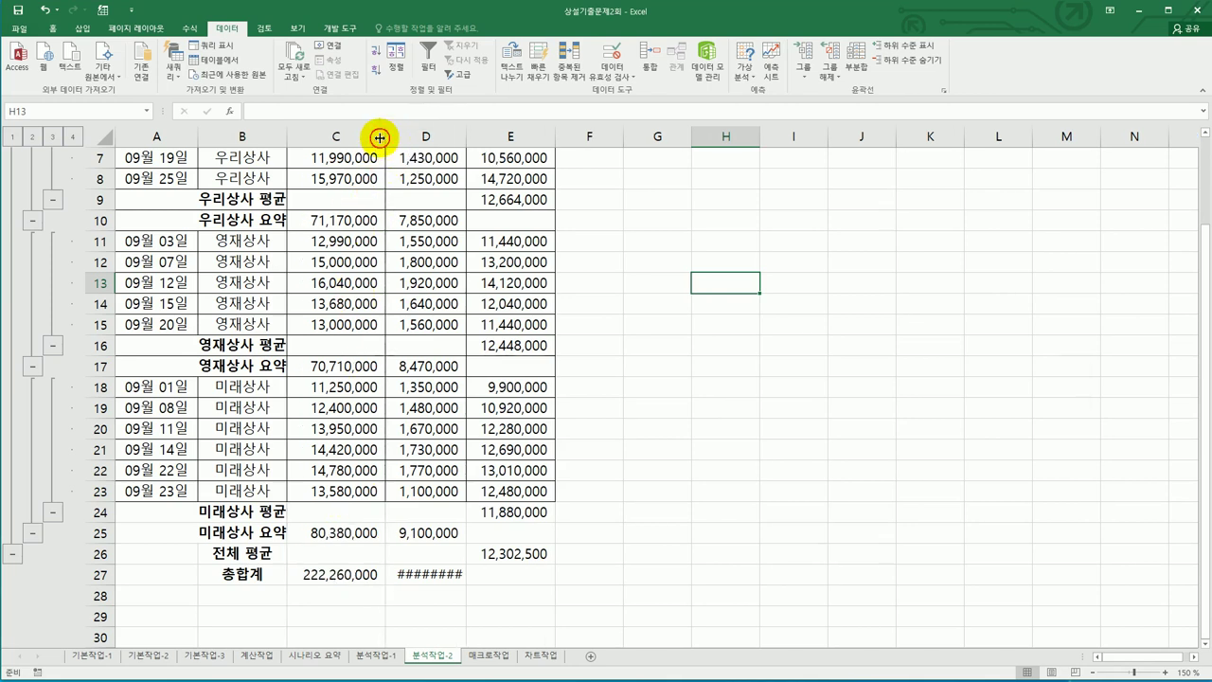
double_click(465, 138)
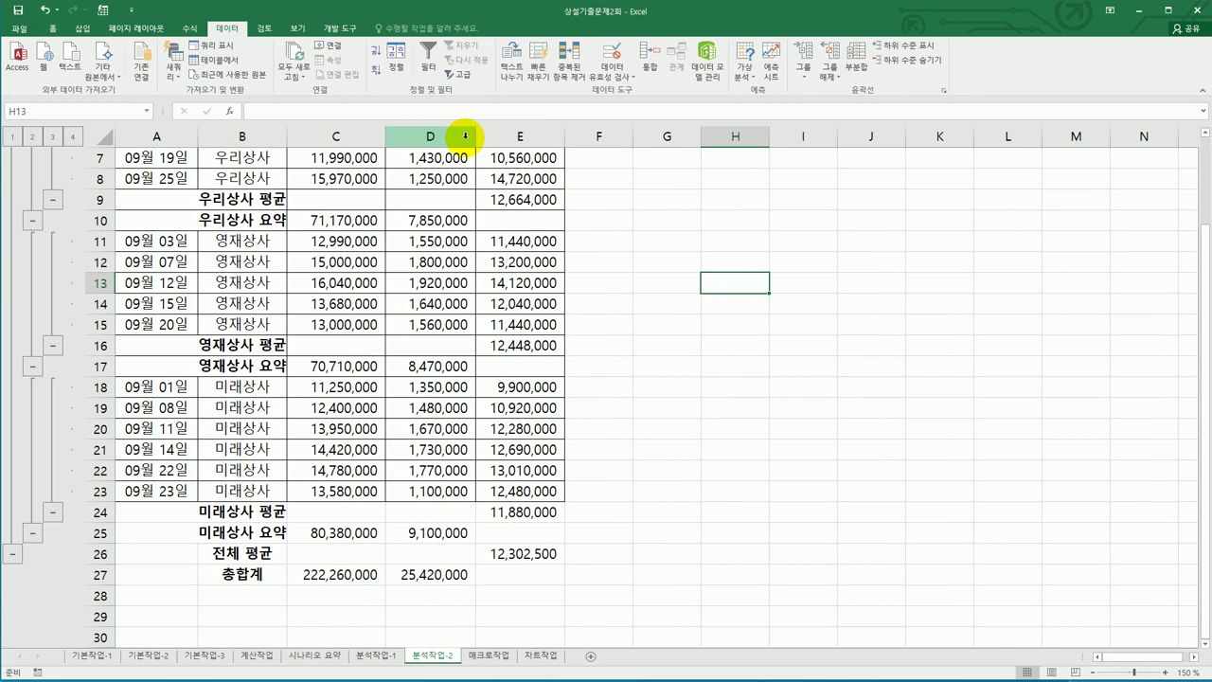
double_click(287, 137)
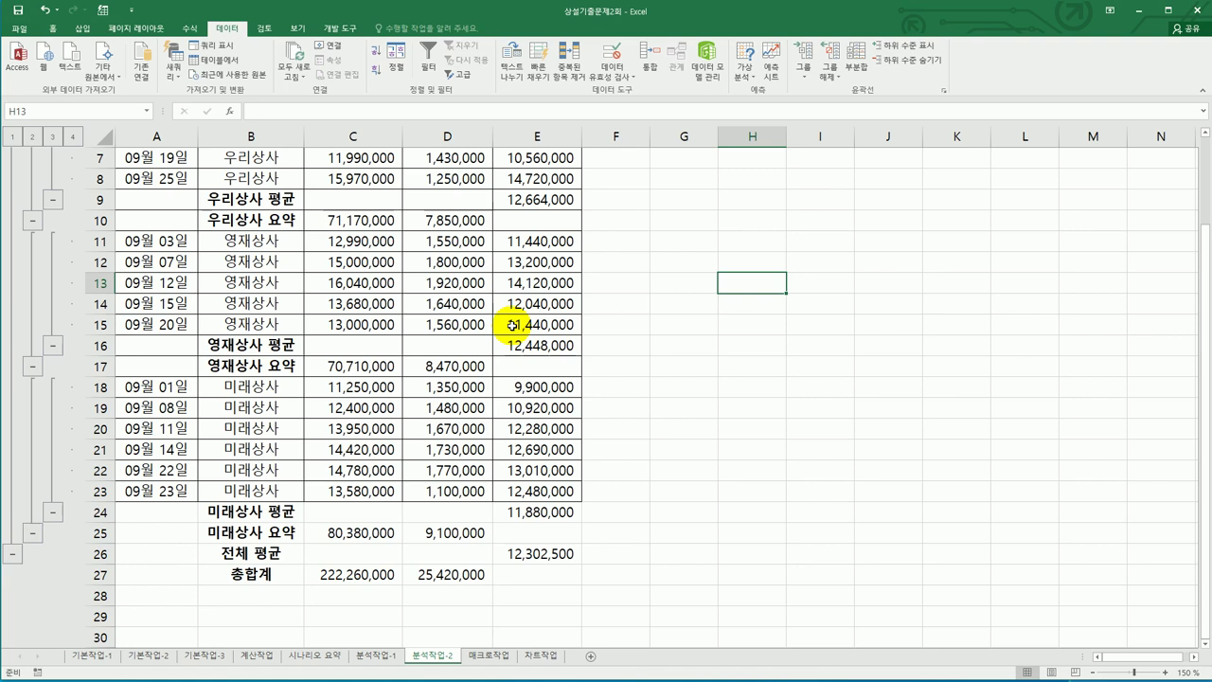
scroll(511, 325, "up", 2)
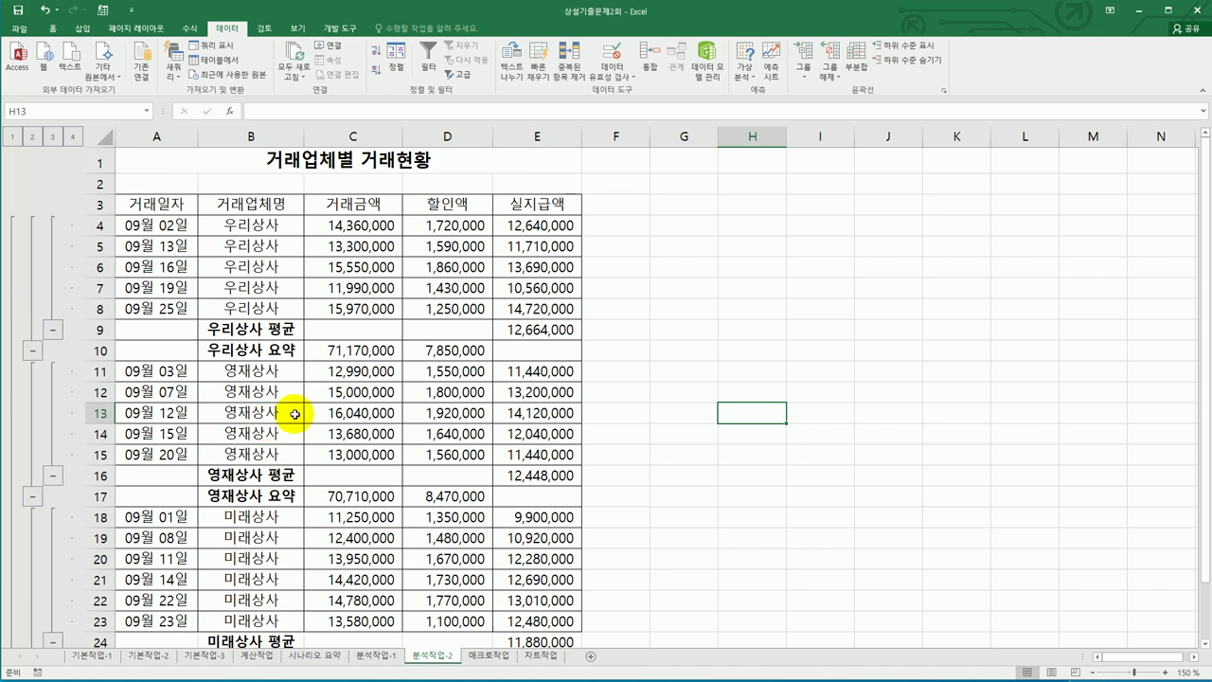
Draw a form control button over cells B15:C16 on the 매크로작업 sheet
left_click(487, 653)
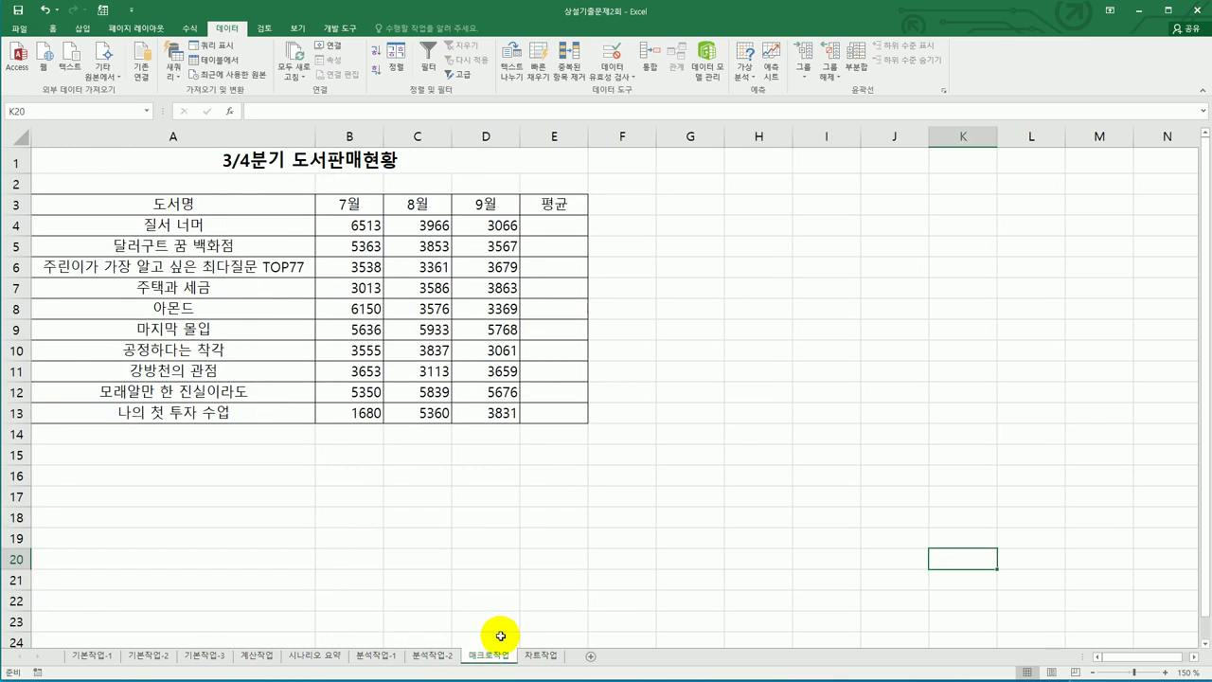
left_click(533, 545)
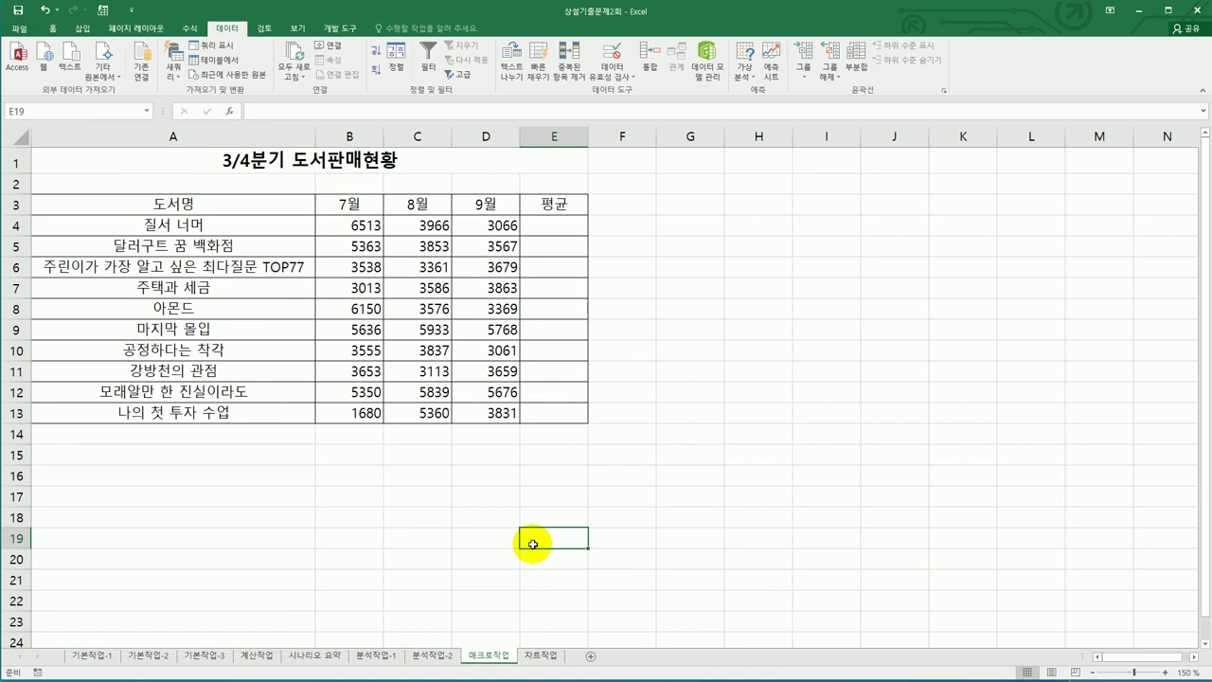
left_click(339, 29)
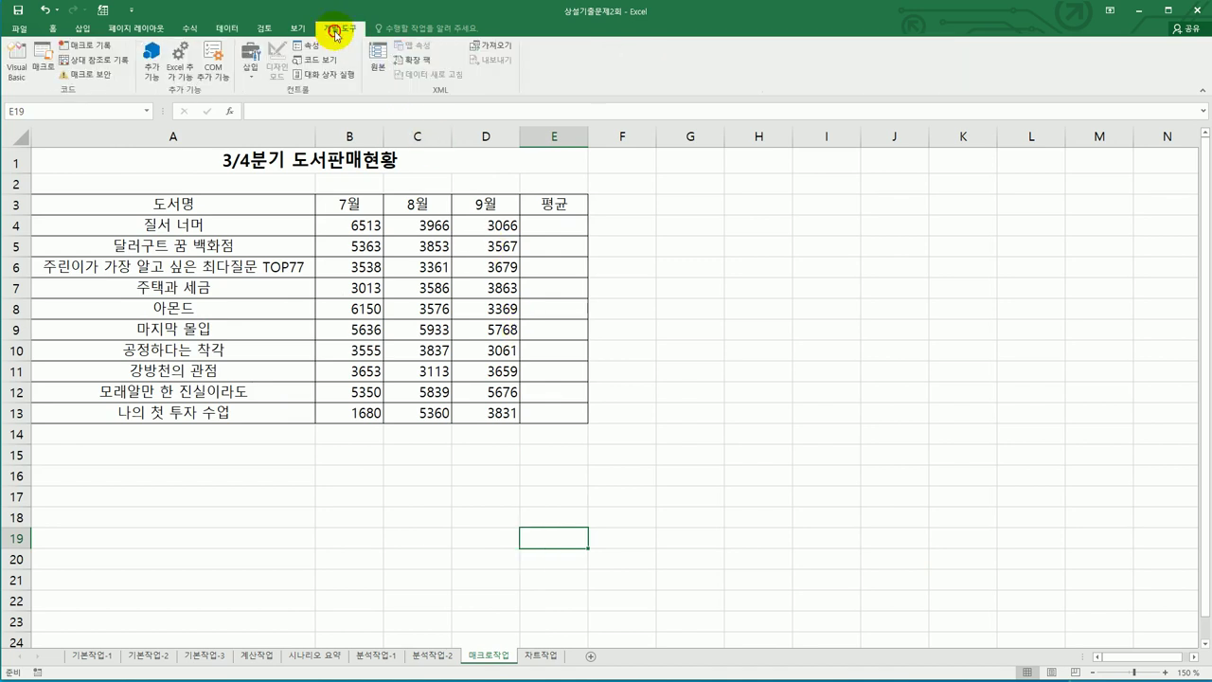
left_click(251, 76)
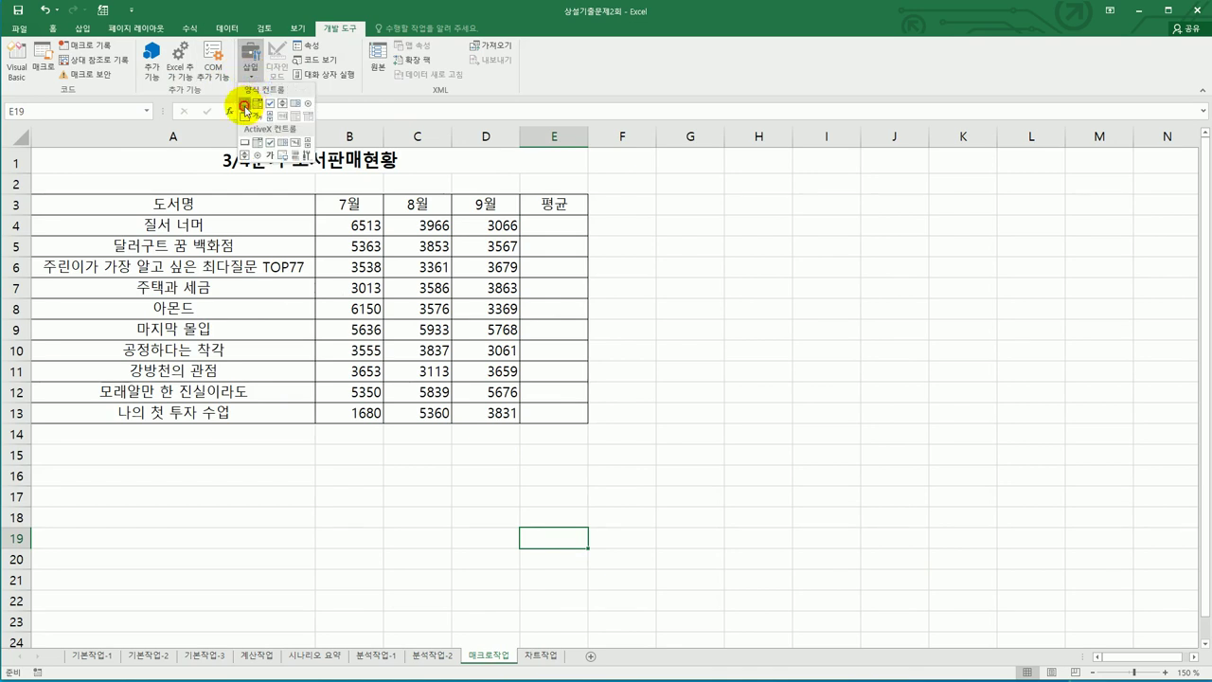
left_click(248, 106)
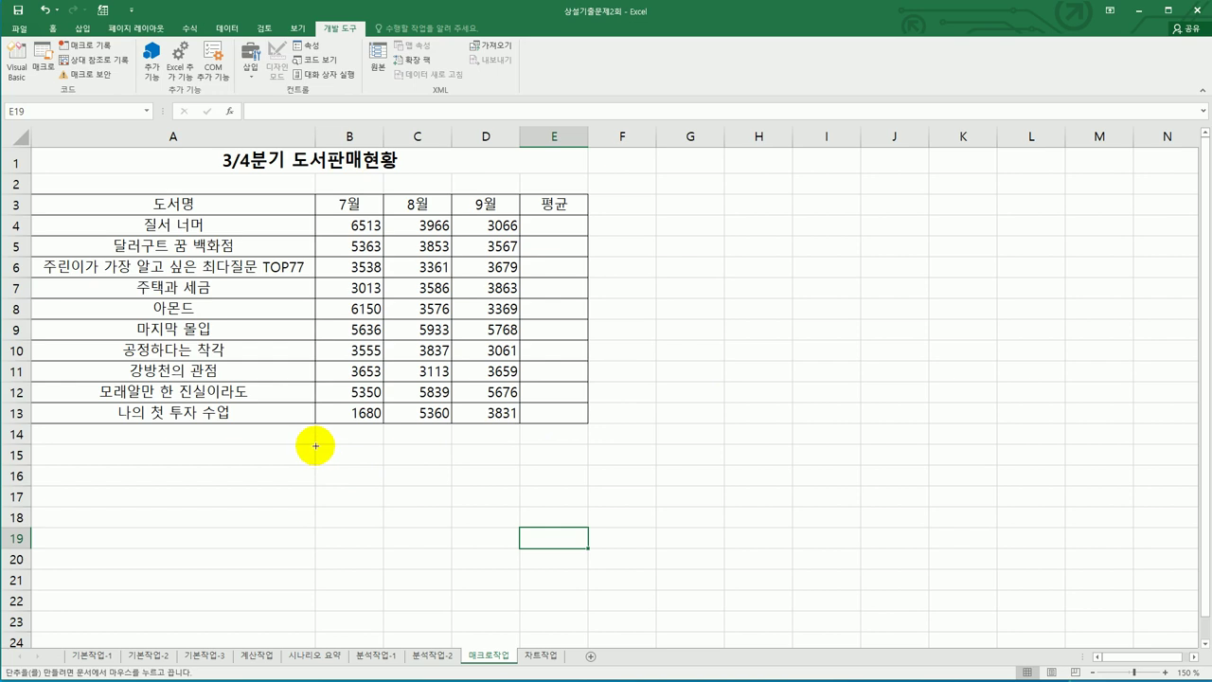
left_click_drag(315, 442, 432, 485)
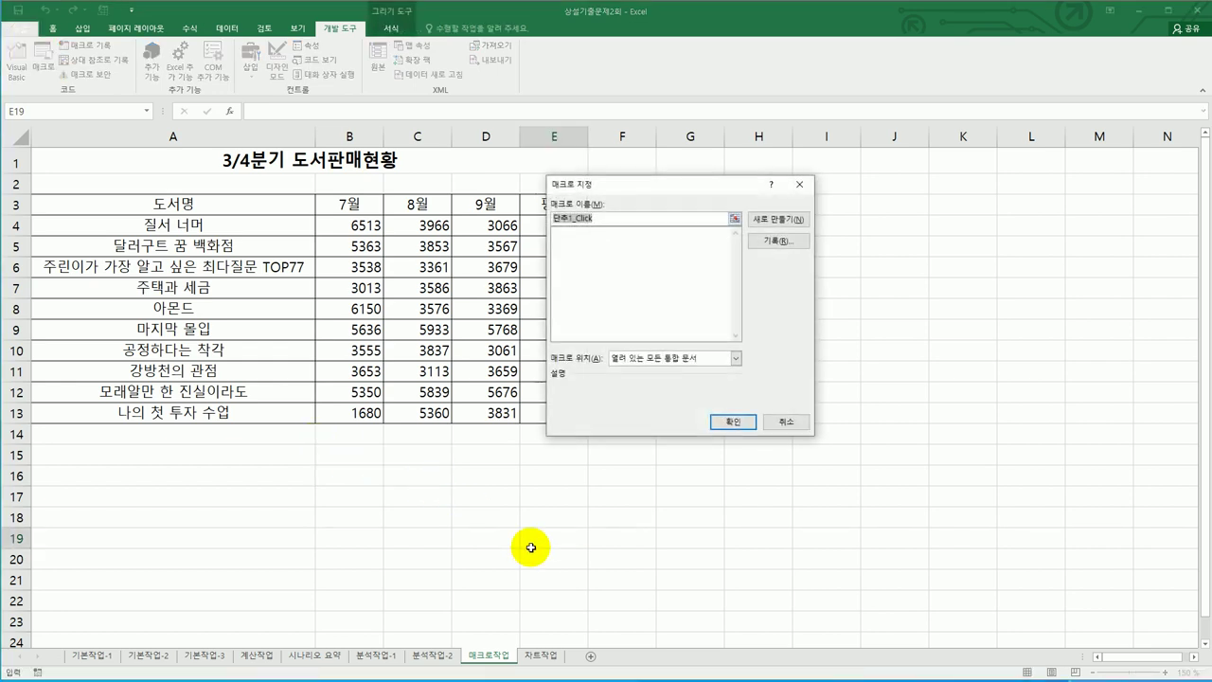
Name the button's macro 평균 and start recording it, stored in the current workbook (현재 통합 문서)
type("ㅍ")
type("균")
left_click(778, 240)
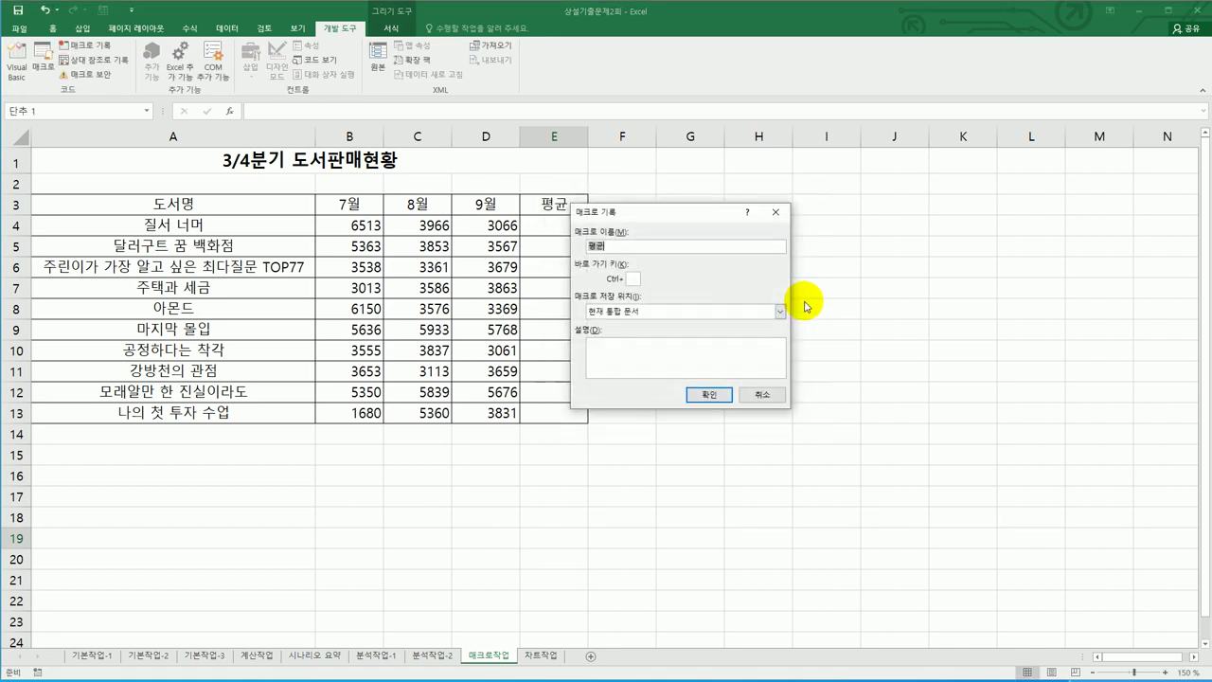
left_click_drag(690, 216, 815, 218)
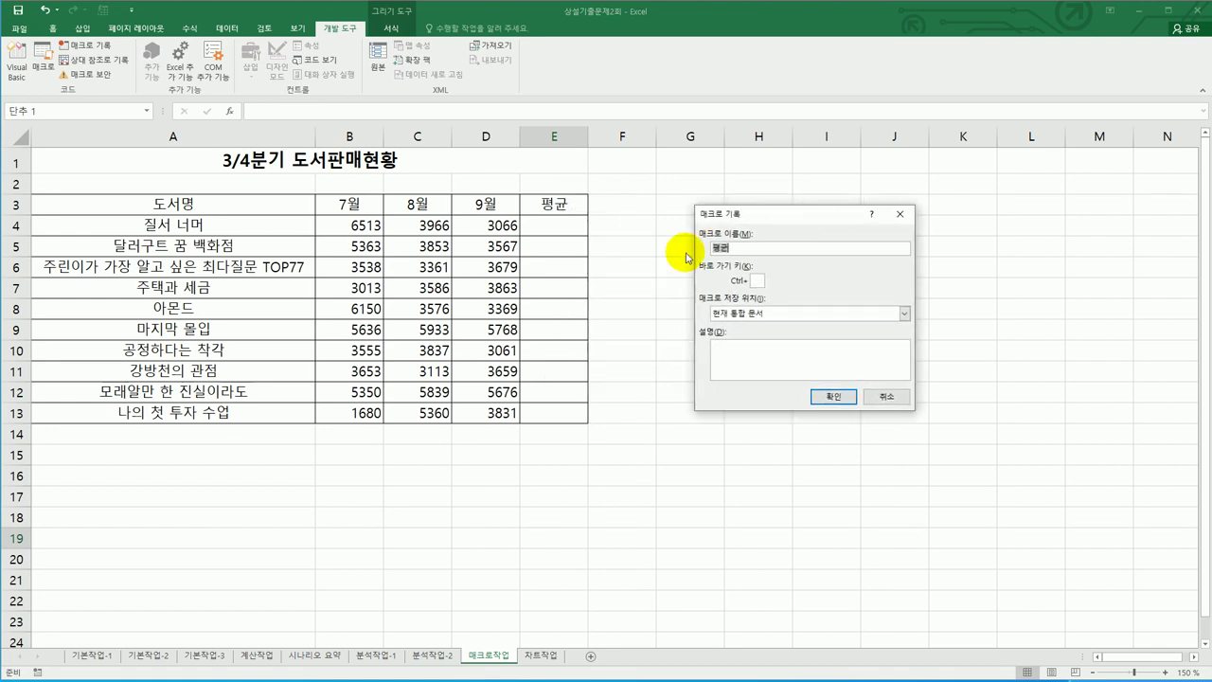
left_click(842, 399)
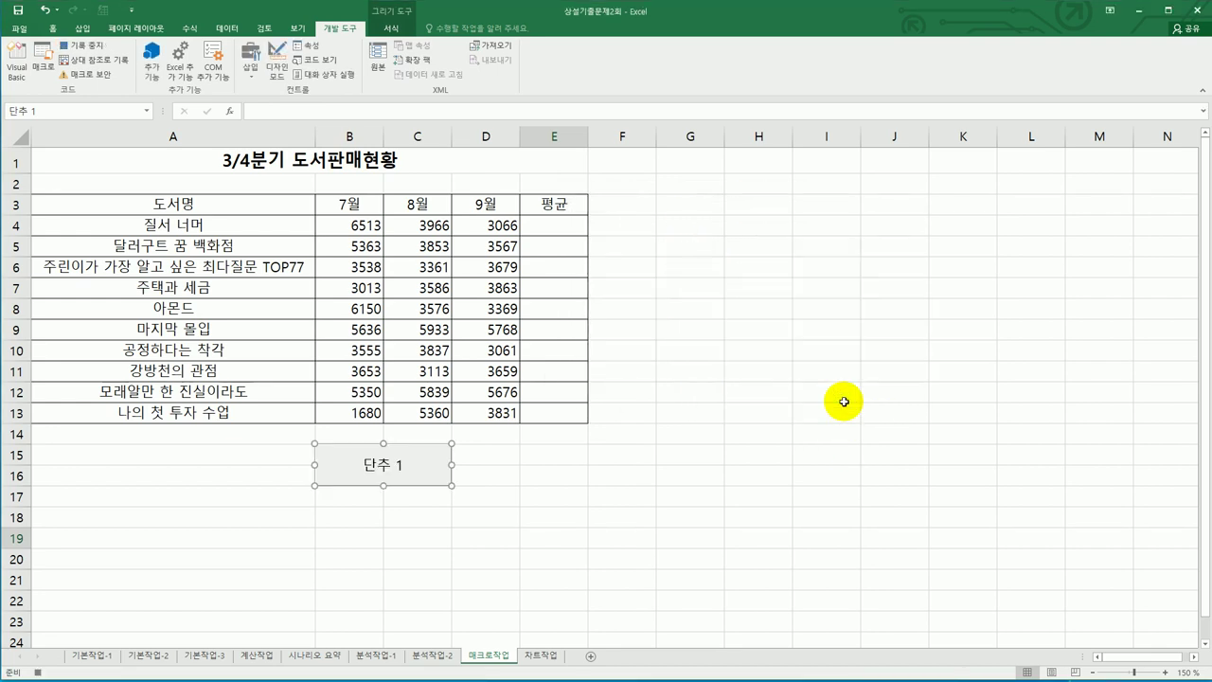
Enter =AVERAGE(B4:D4) in cell E4 to average the first book's 7월 to 9월 sales
left_click(562, 231)
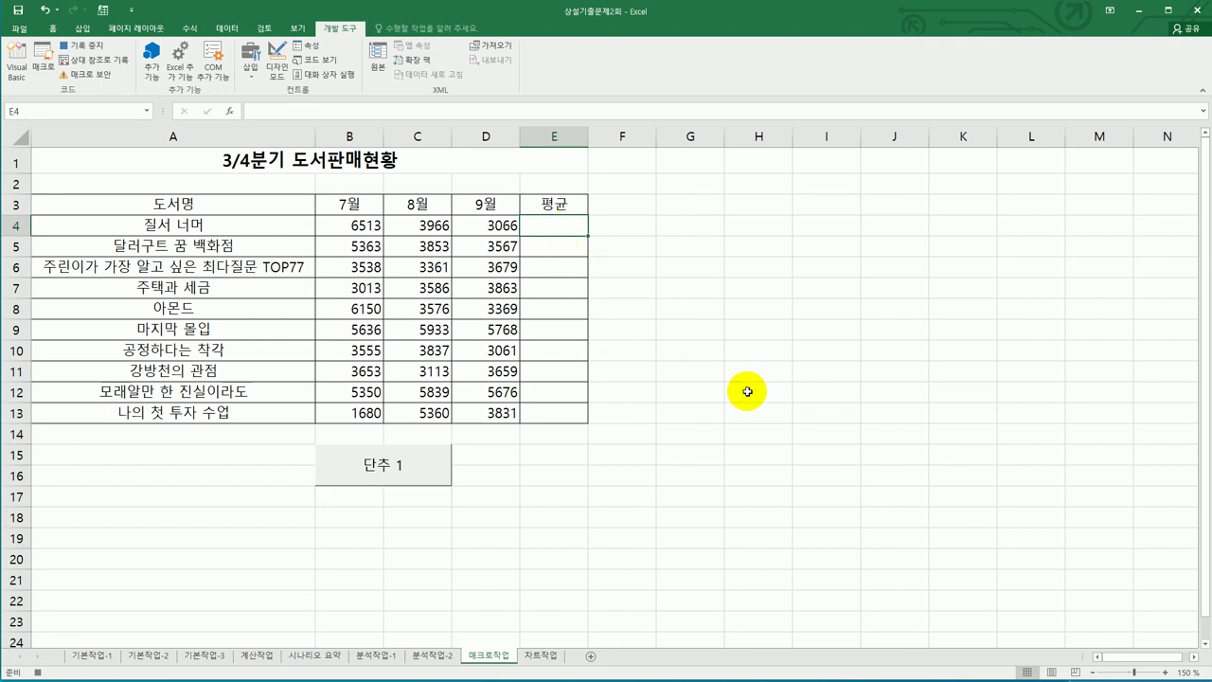
type("=")
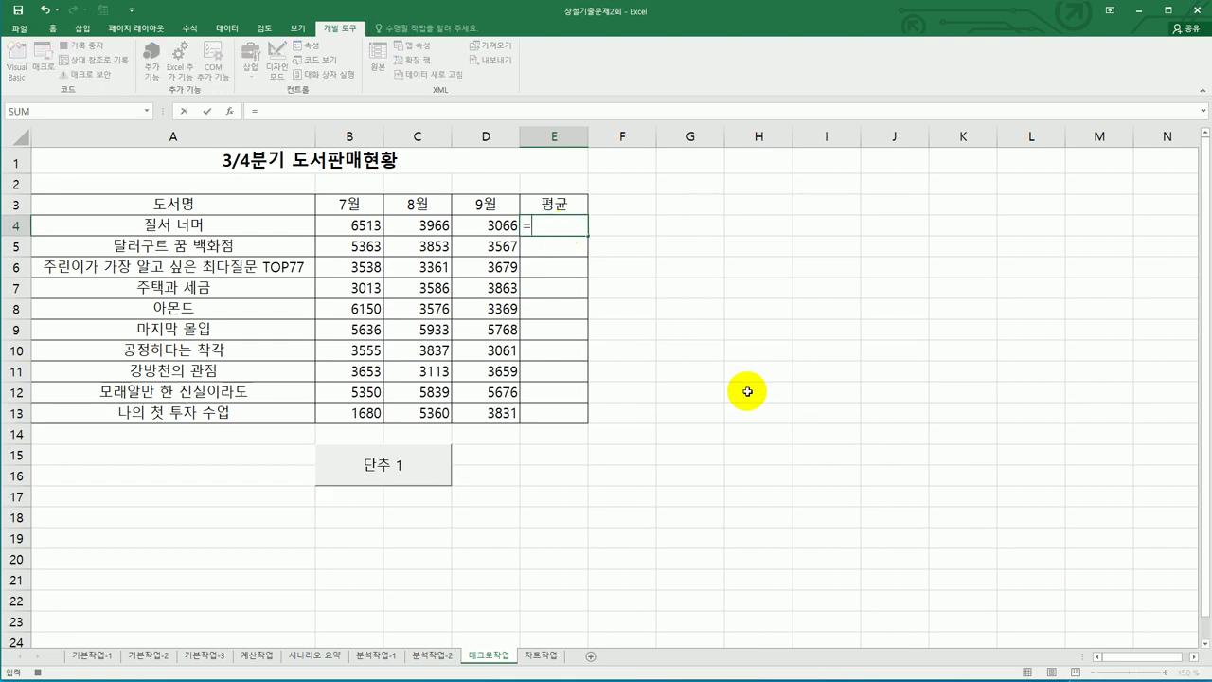
type("av")
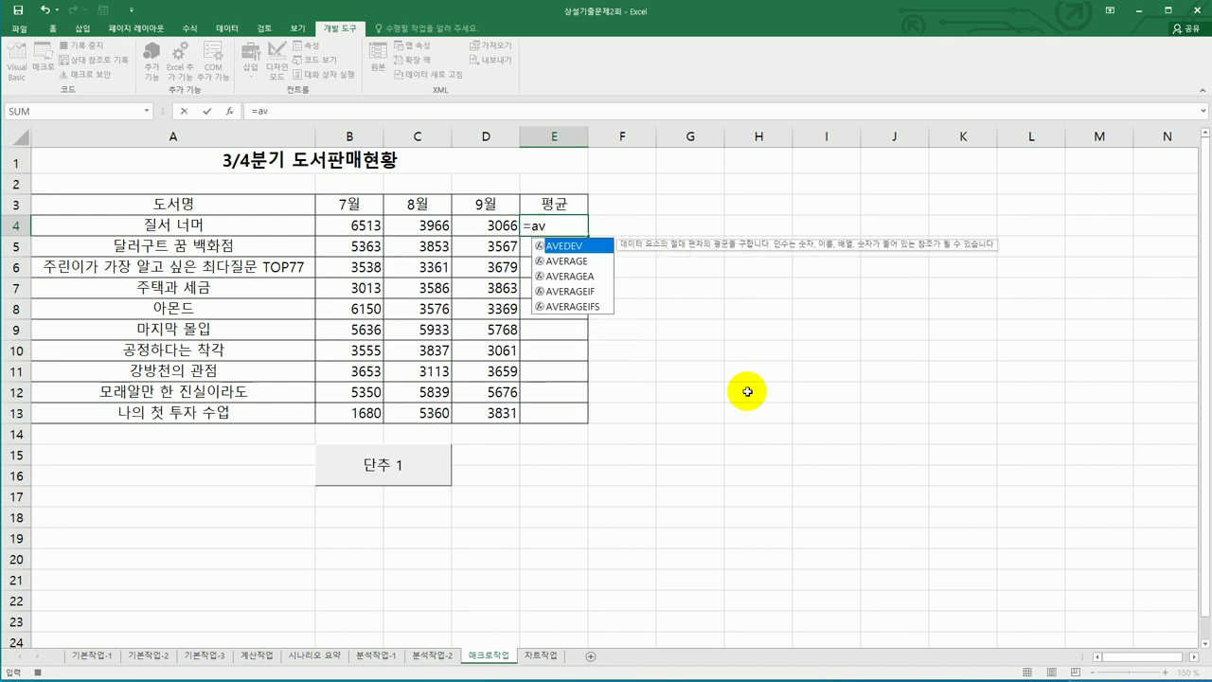
key("Down")
key("Tab")
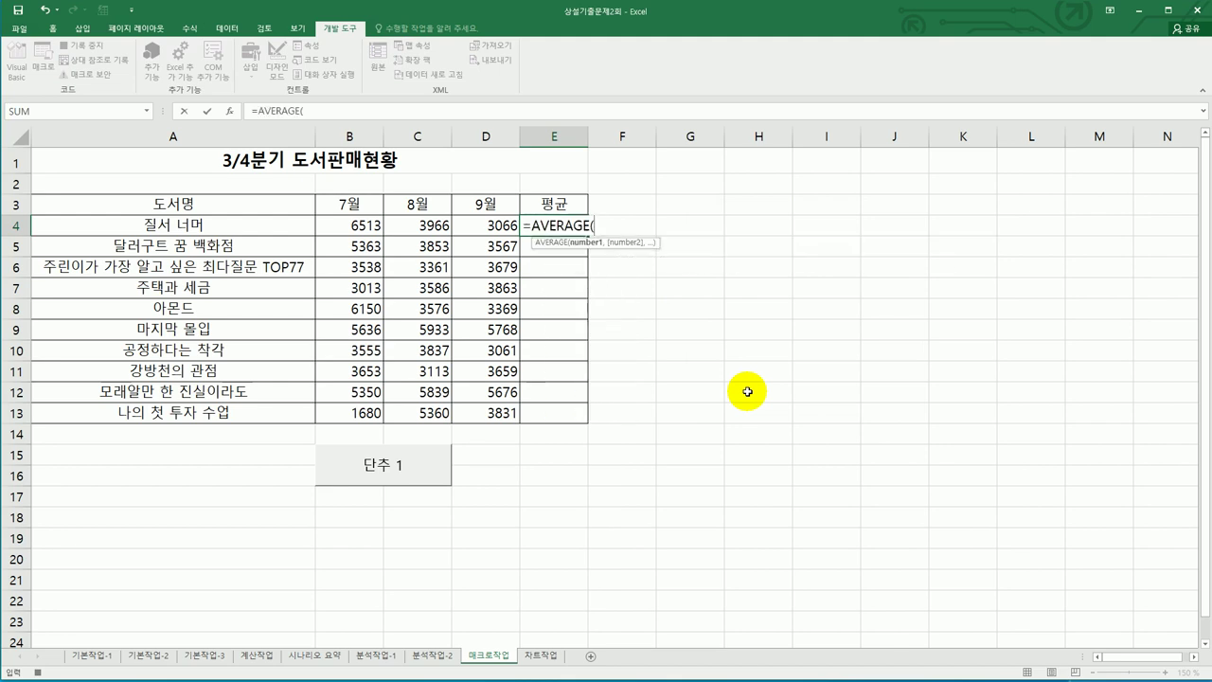
left_click_drag(364, 225, 484, 224)
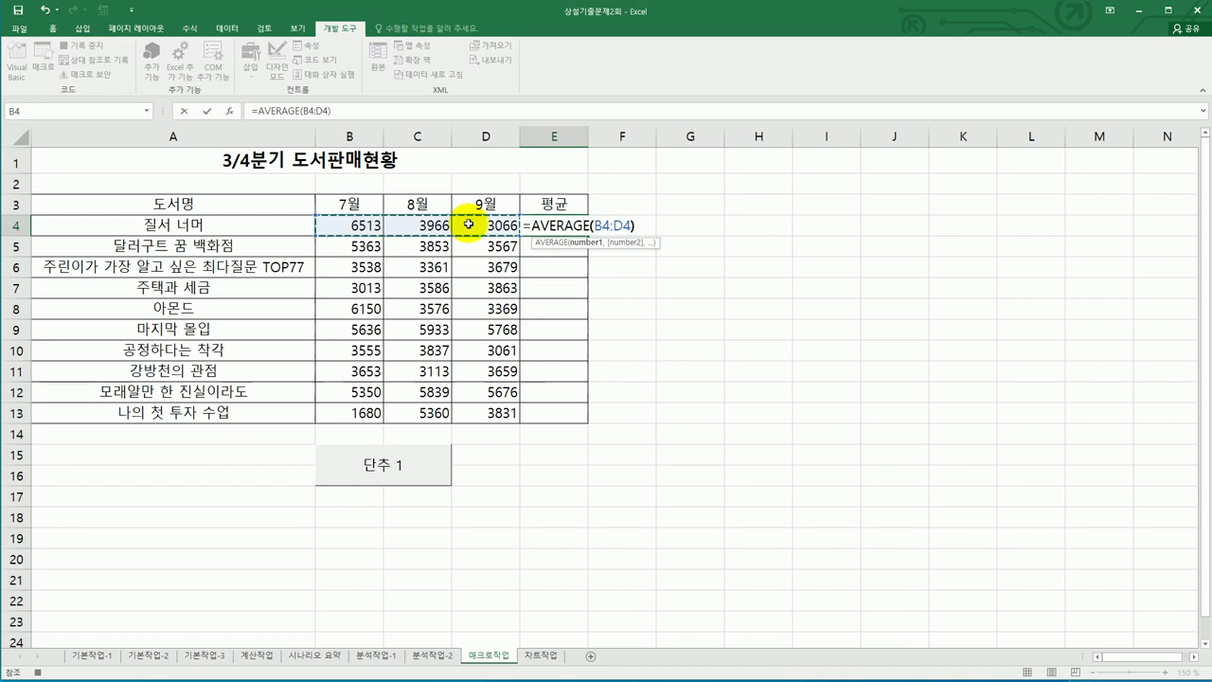
type(")")
key("Return")
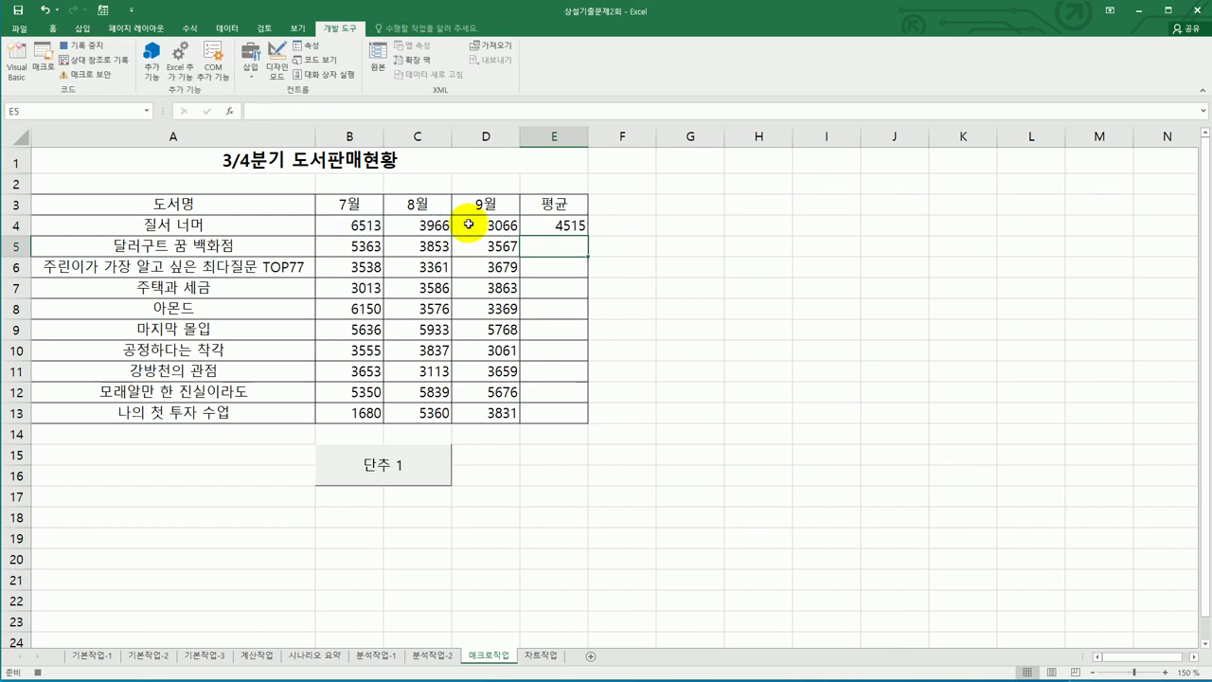
Fill the average formula from E4 down to E13 and stop recording the macro
left_click(560, 226)
left_click_drag(587, 236, 579, 424)
left_click(575, 414)
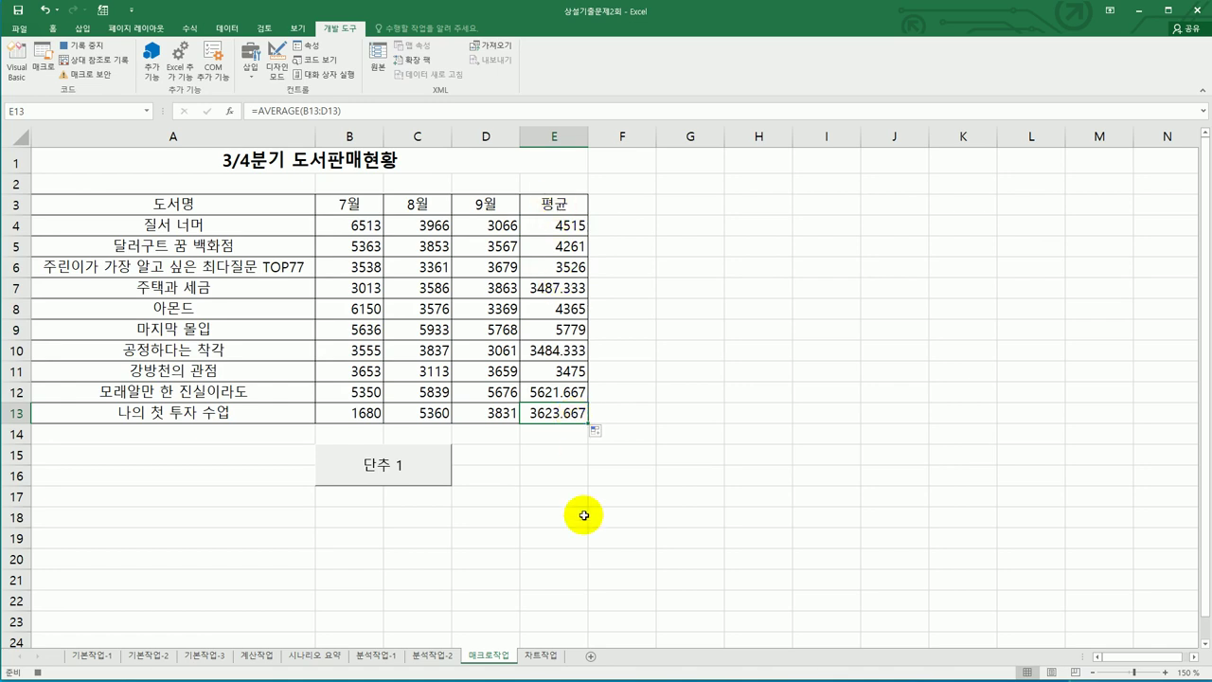
left_click(84, 45)
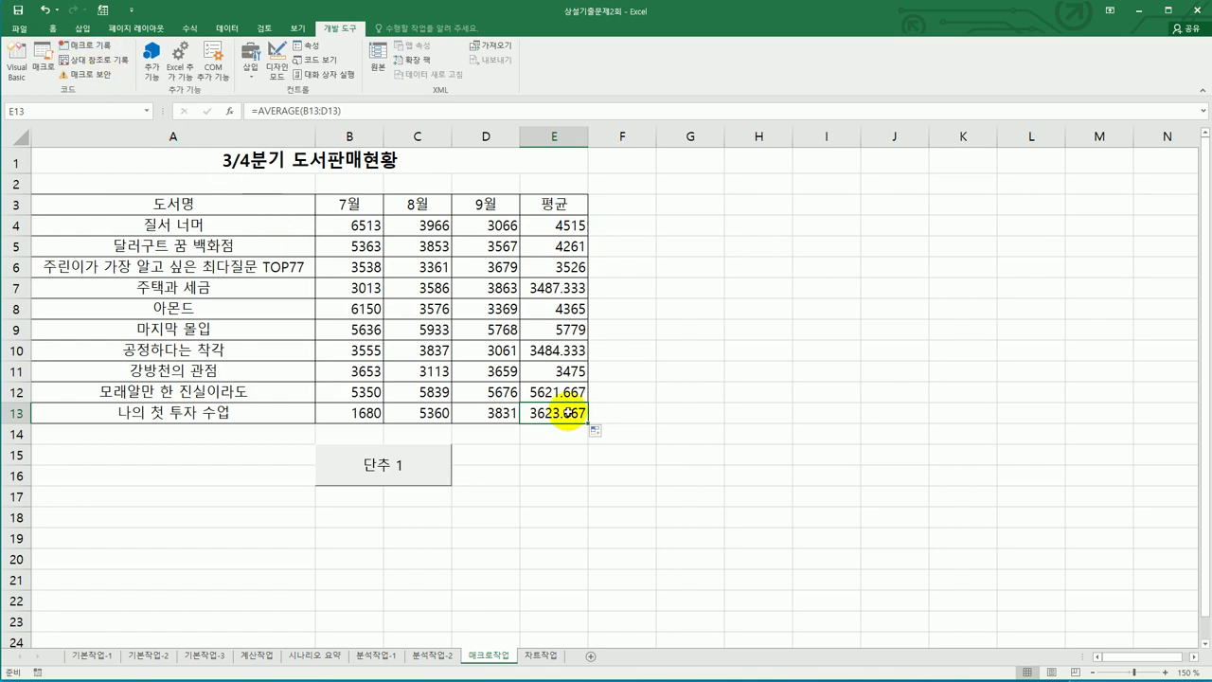
Change the text on the form control button over B15:C16 to 평균
right_click(401, 474)
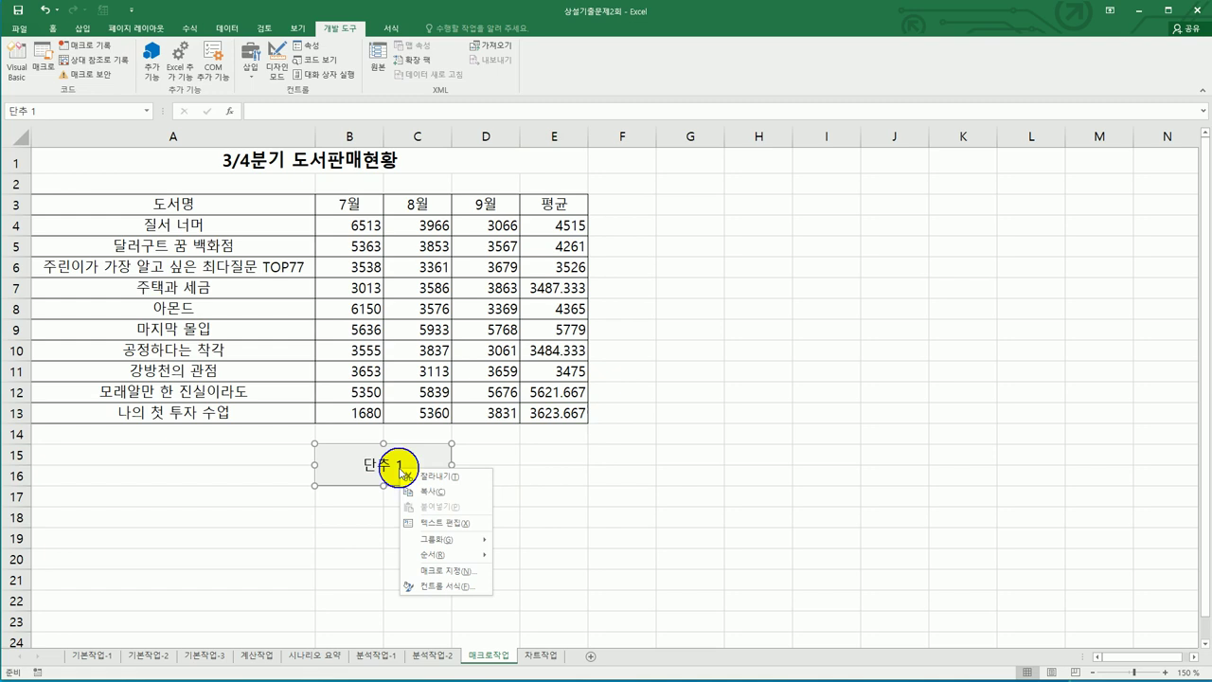
left_click(461, 524)
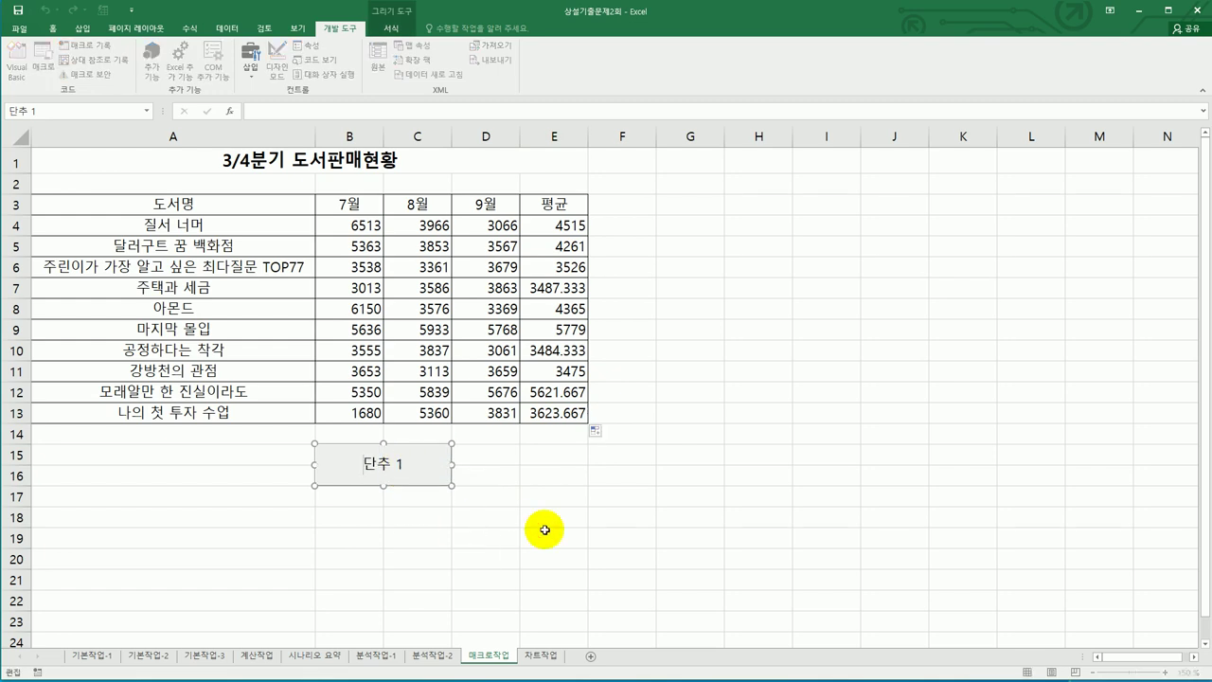
key("ctrl+a")
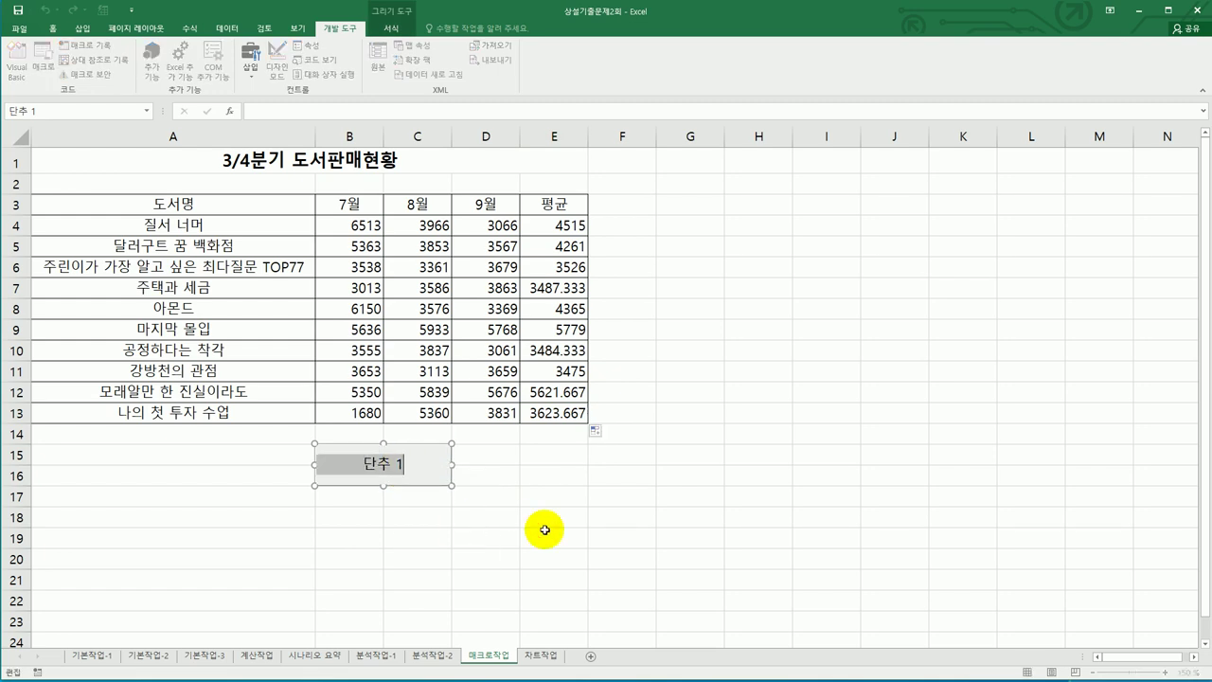
type("매크로")
key("BackSpace")
key("BackSpace")
key("BackSpace")
type("평균")
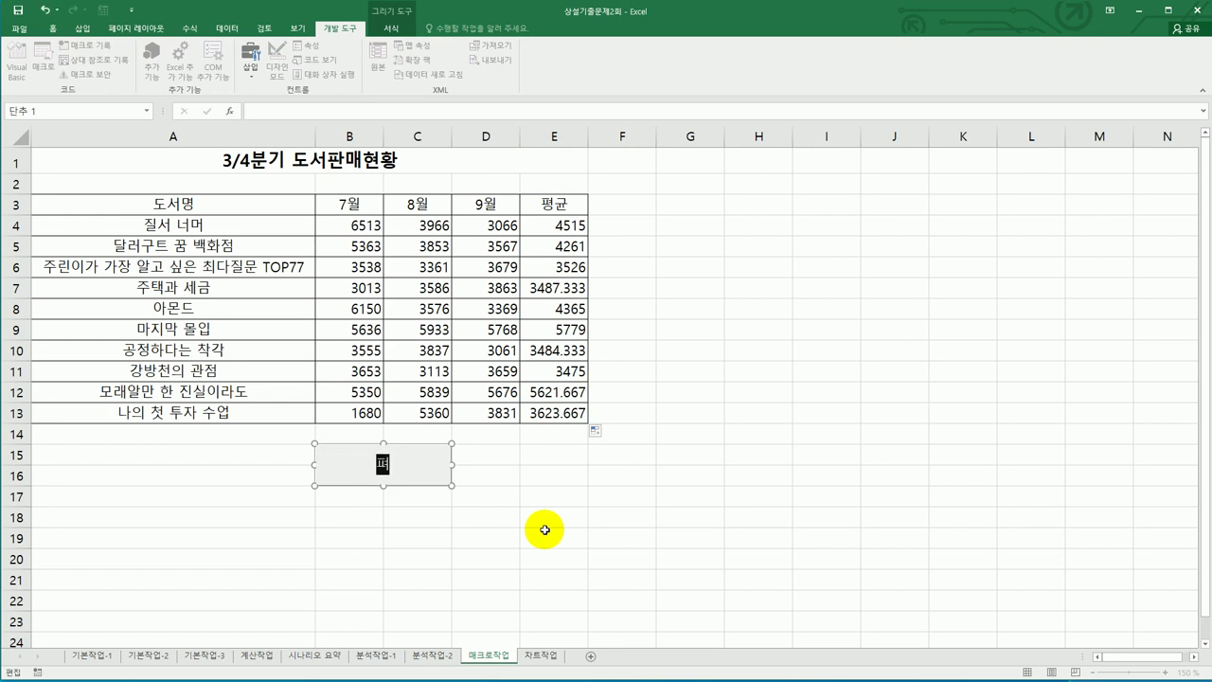
left_click(708, 494)
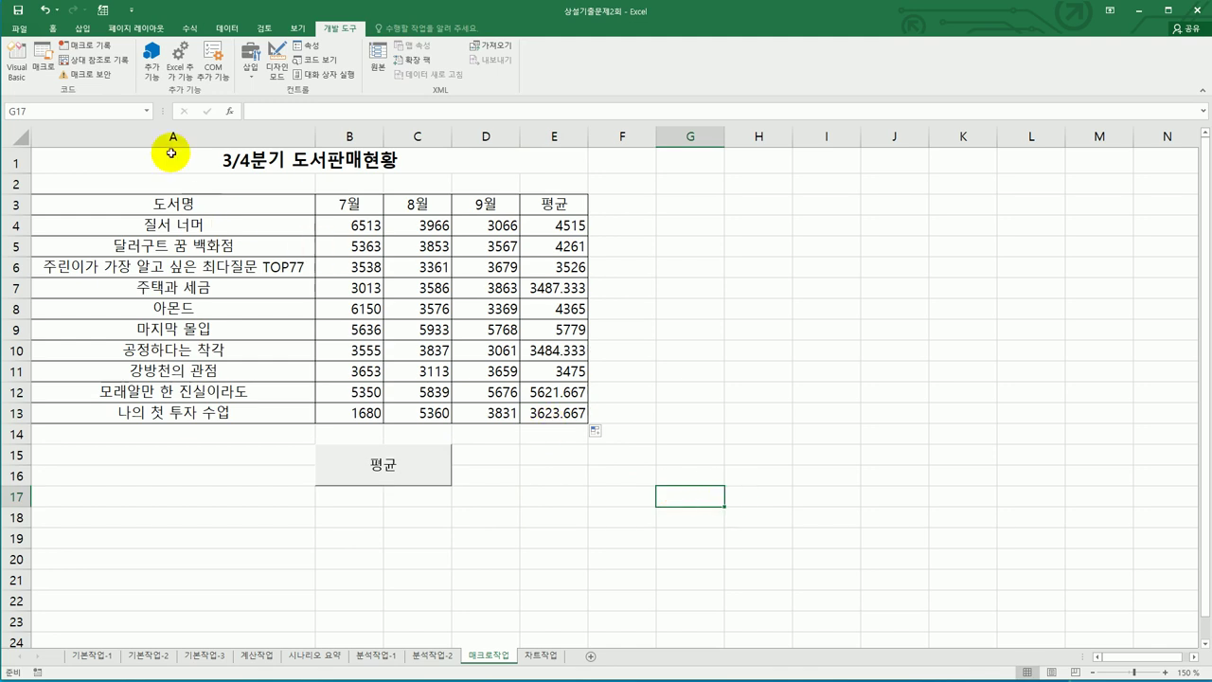
Draw a rounded rectangle shape that exactly covers cells D15:E16
left_click(79, 29)
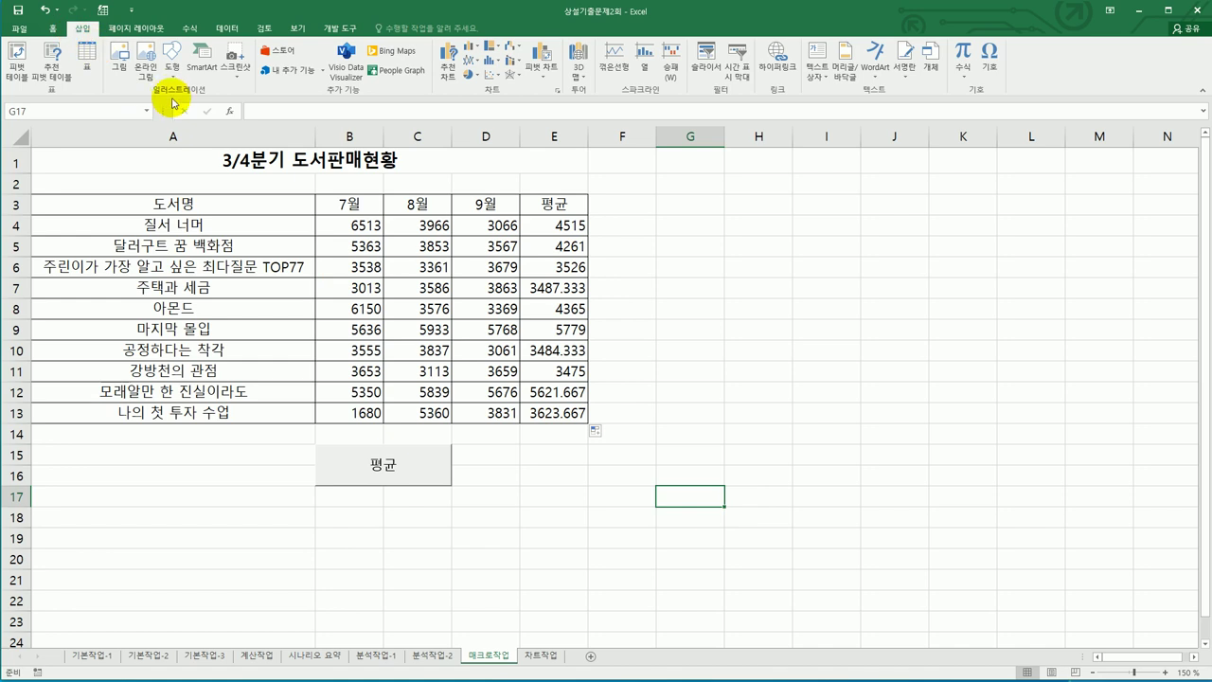
left_click(171, 67)
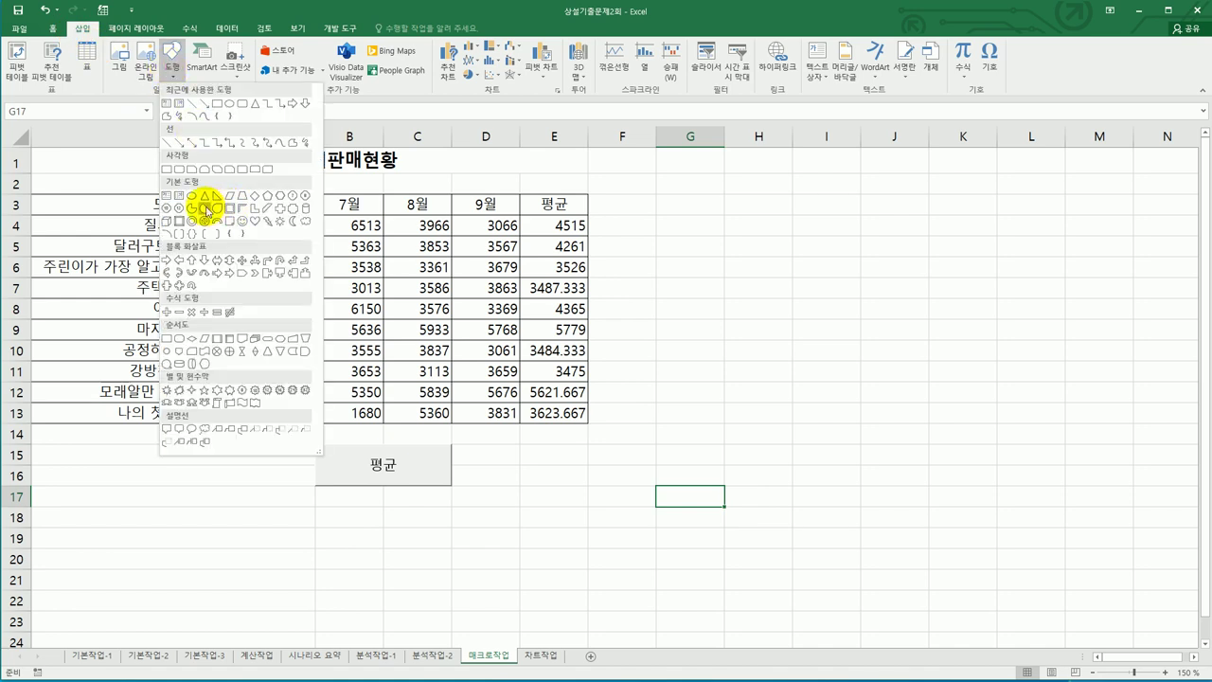
left_click(179, 174)
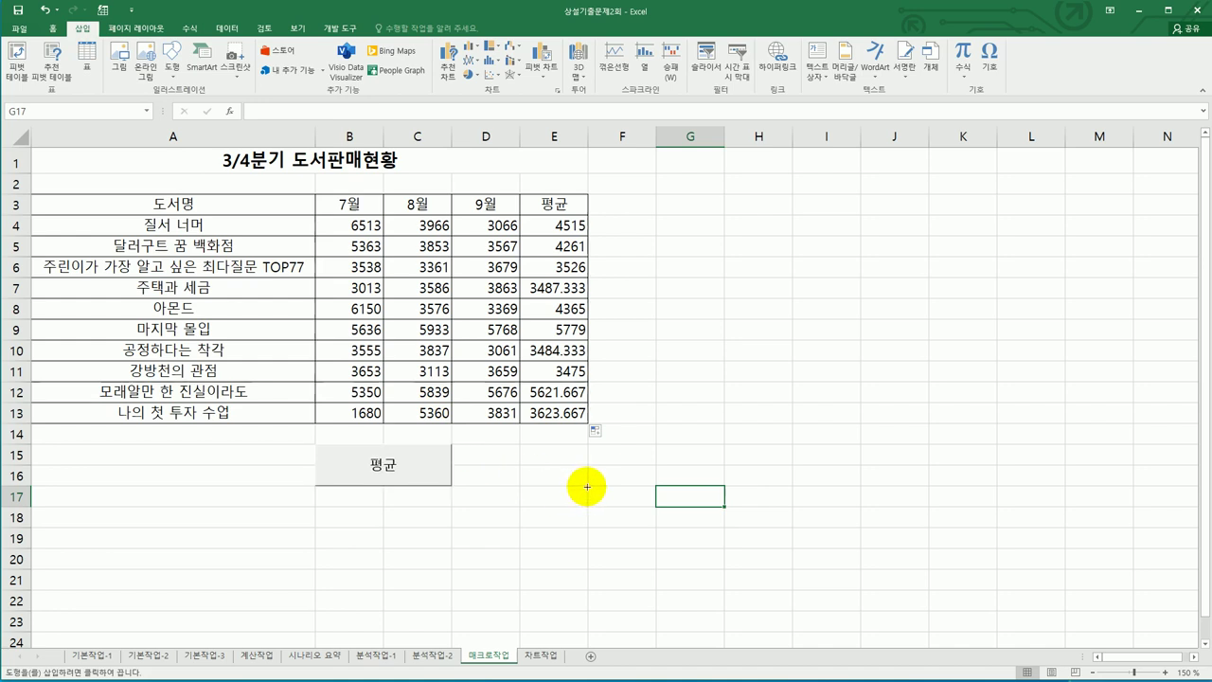
key("alt")
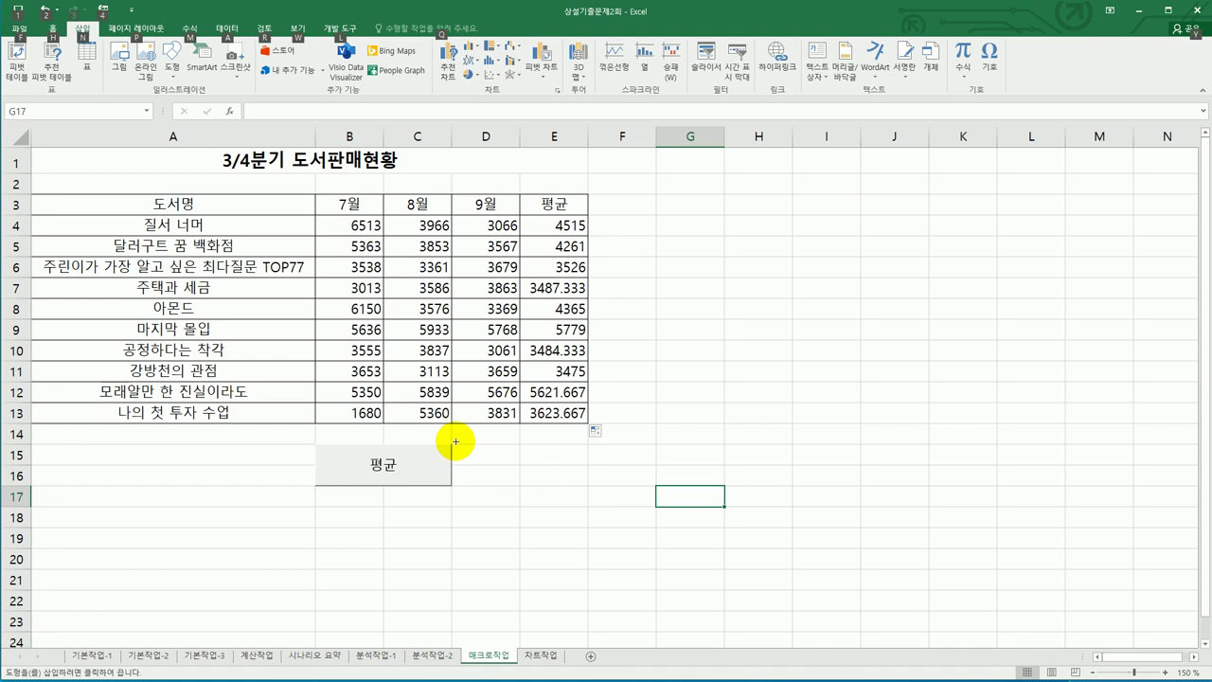
left_click_drag(455, 444, 573, 487)
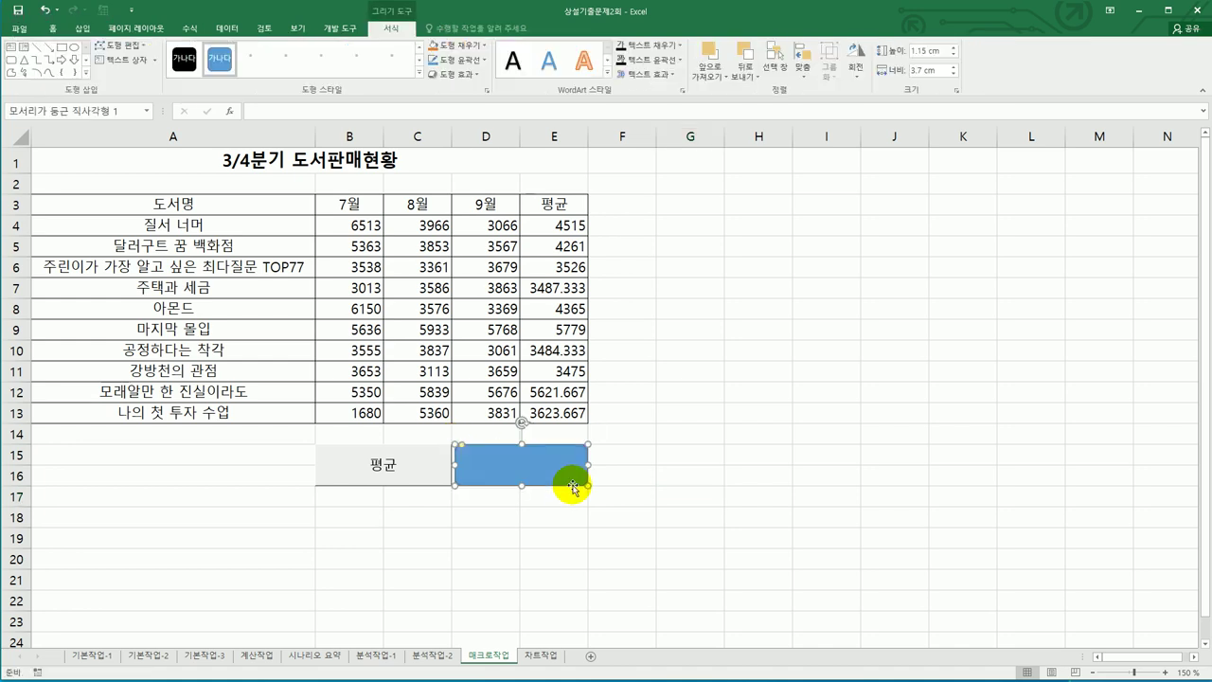
left_click_drag(455, 465, 450, 465)
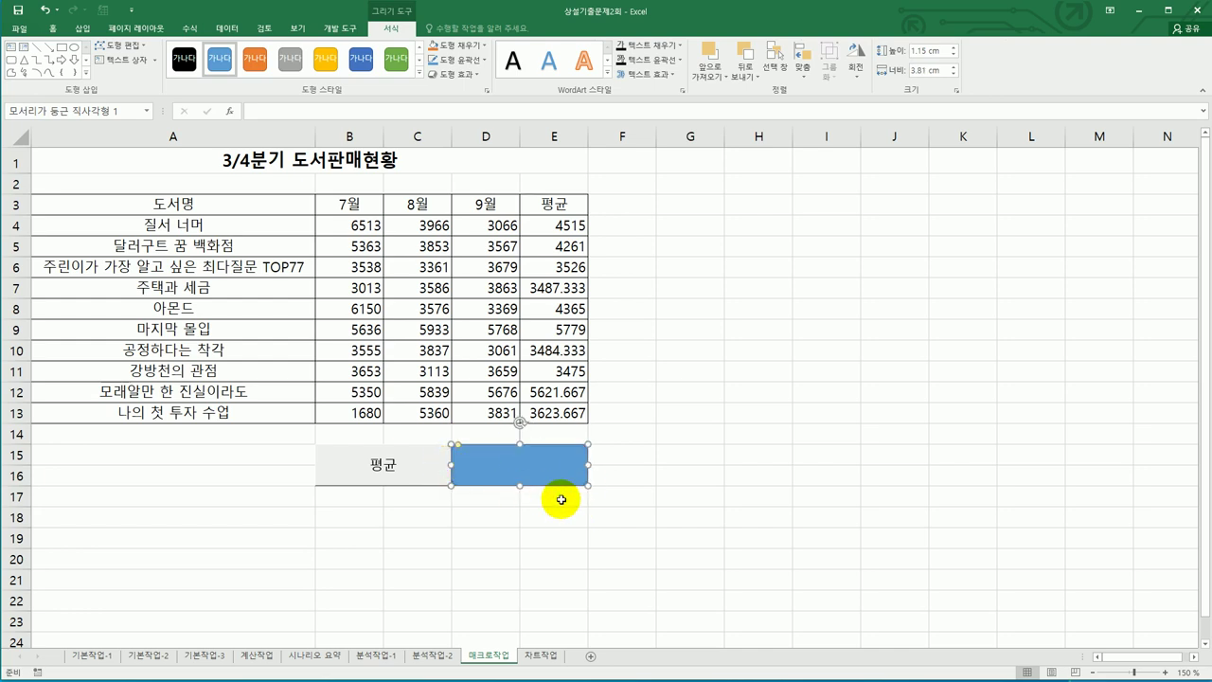
Assign a new macro named 쉼표 to the rounded rectangle and start recording it in the current workbook (현재 통합 문서)
right_click(550, 471)
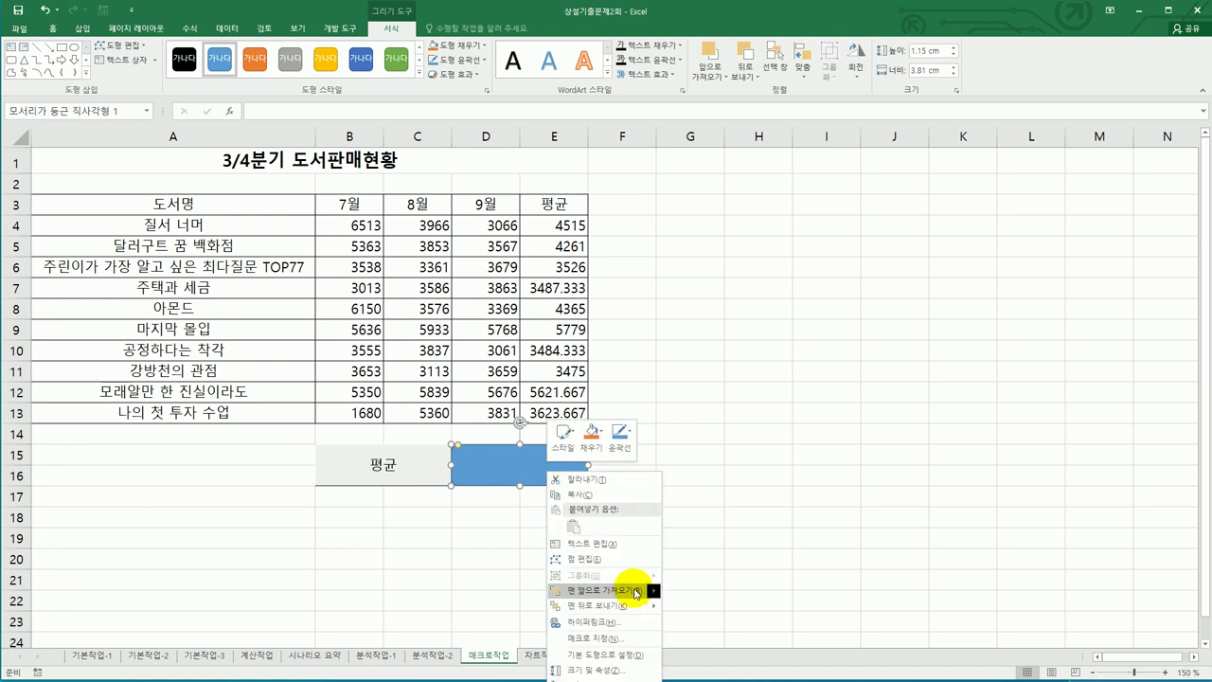
left_click(628, 636)
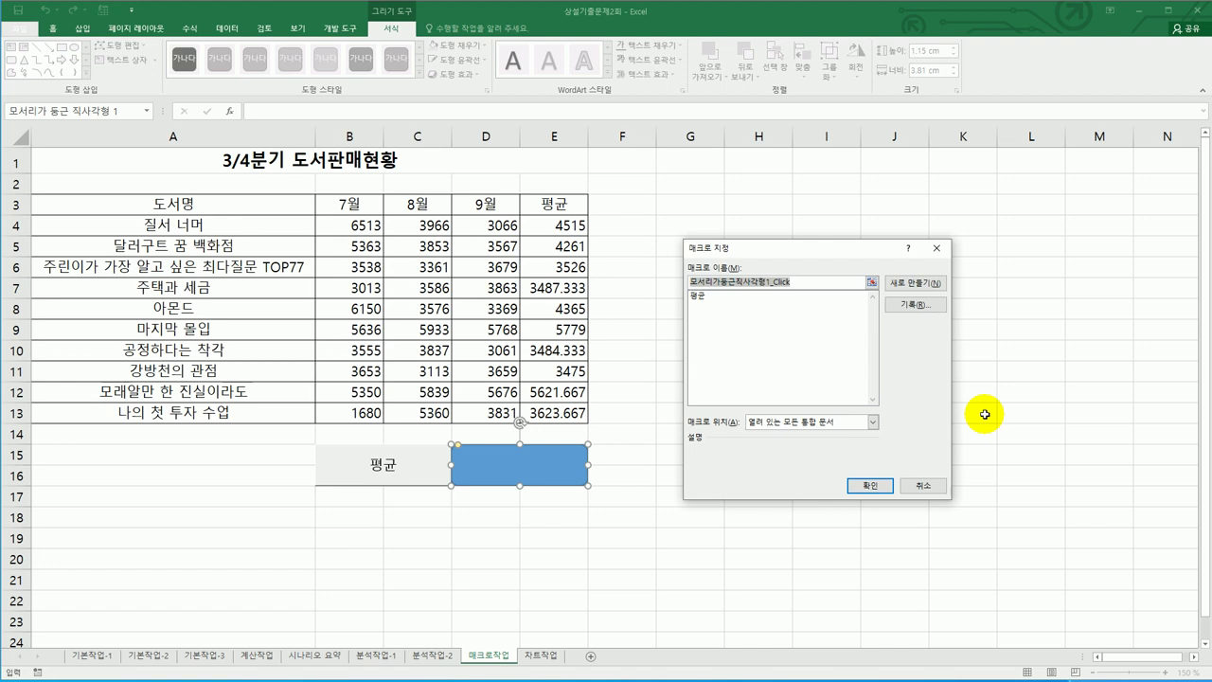
type("ㅅㅓㅅ")
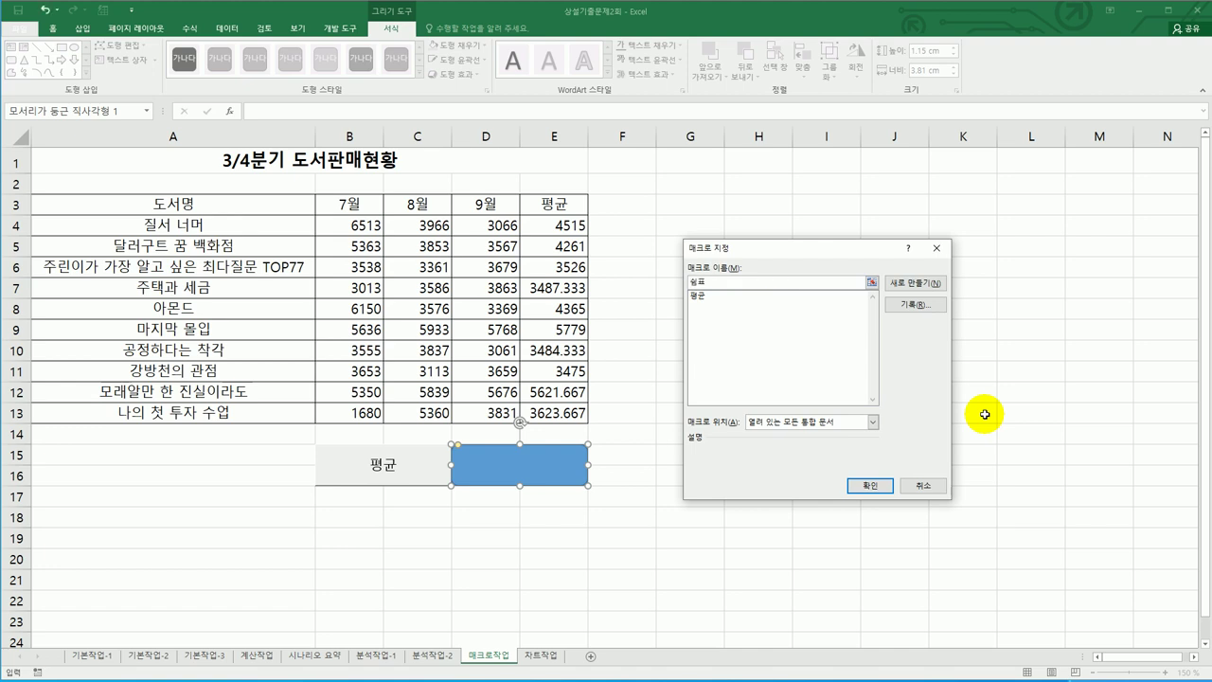
left_click(935, 305)
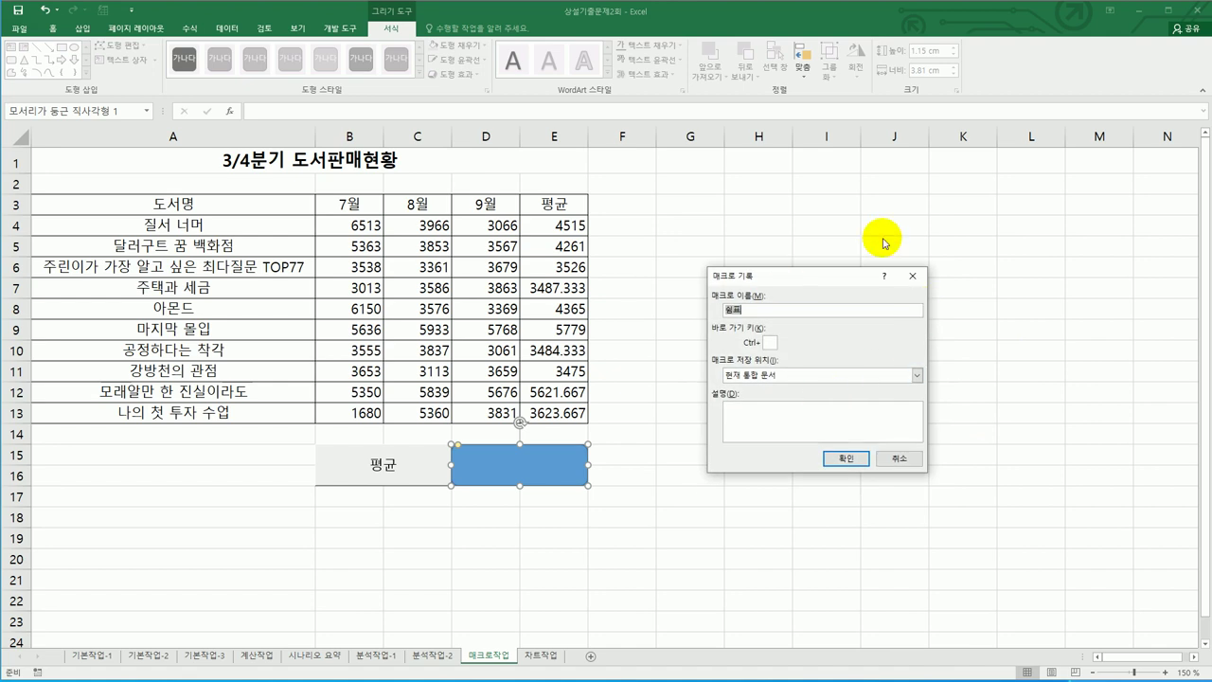
left_click(837, 457)
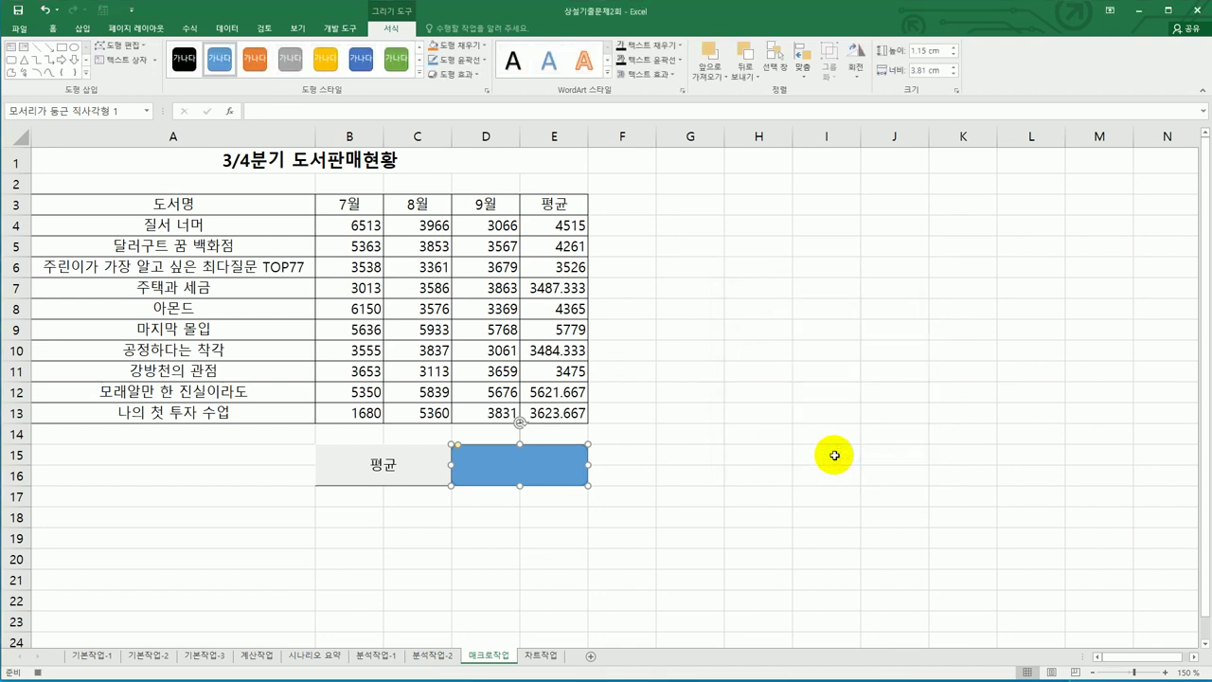
Apply the comma style to the numbers in B4:E13 and stop recording the macro
left_click_drag(365, 229, 555, 414)
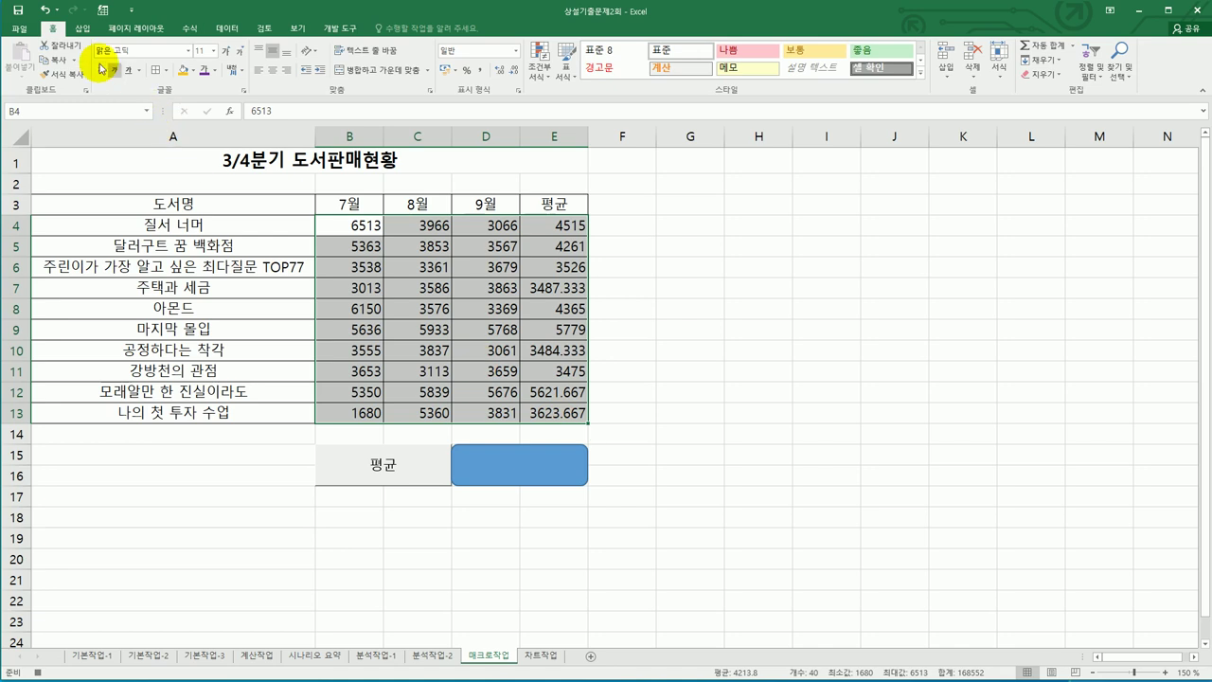
left_click(479, 70)
left_click(556, 409)
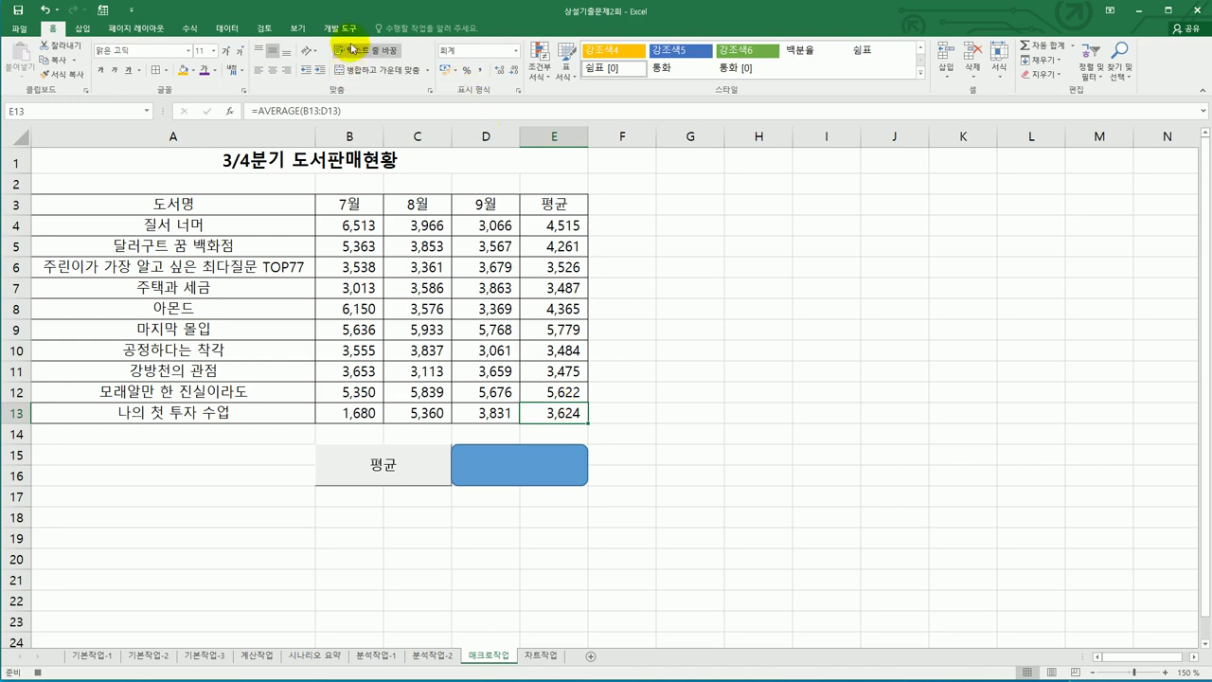
left_click(340, 28)
left_click(84, 45)
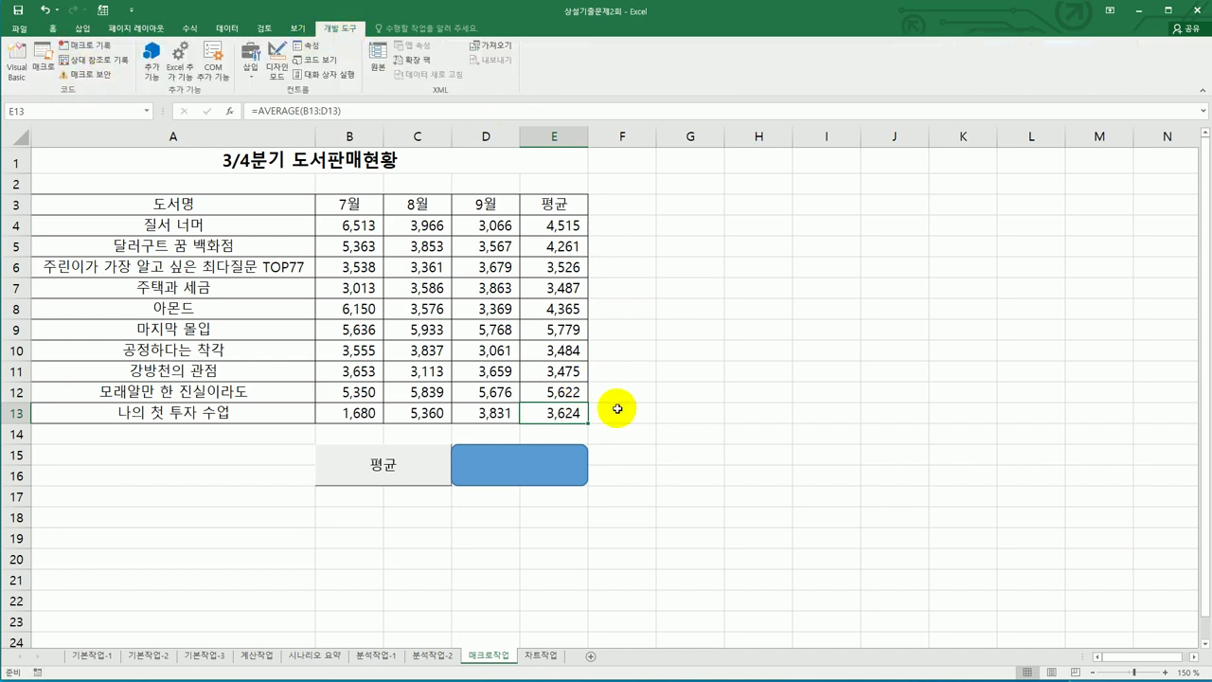
Add the text 쉼표 to the rounded rectangle over D15:E16
left_click(528, 474)
right_click(529, 473)
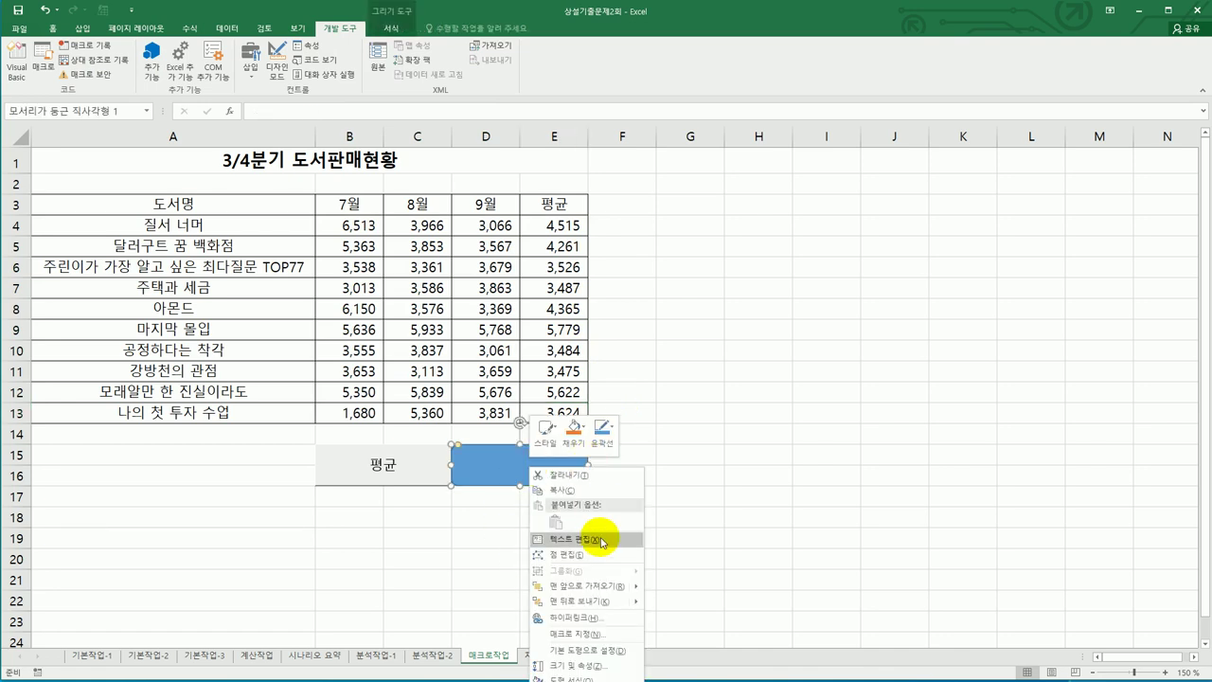
key("Escape")
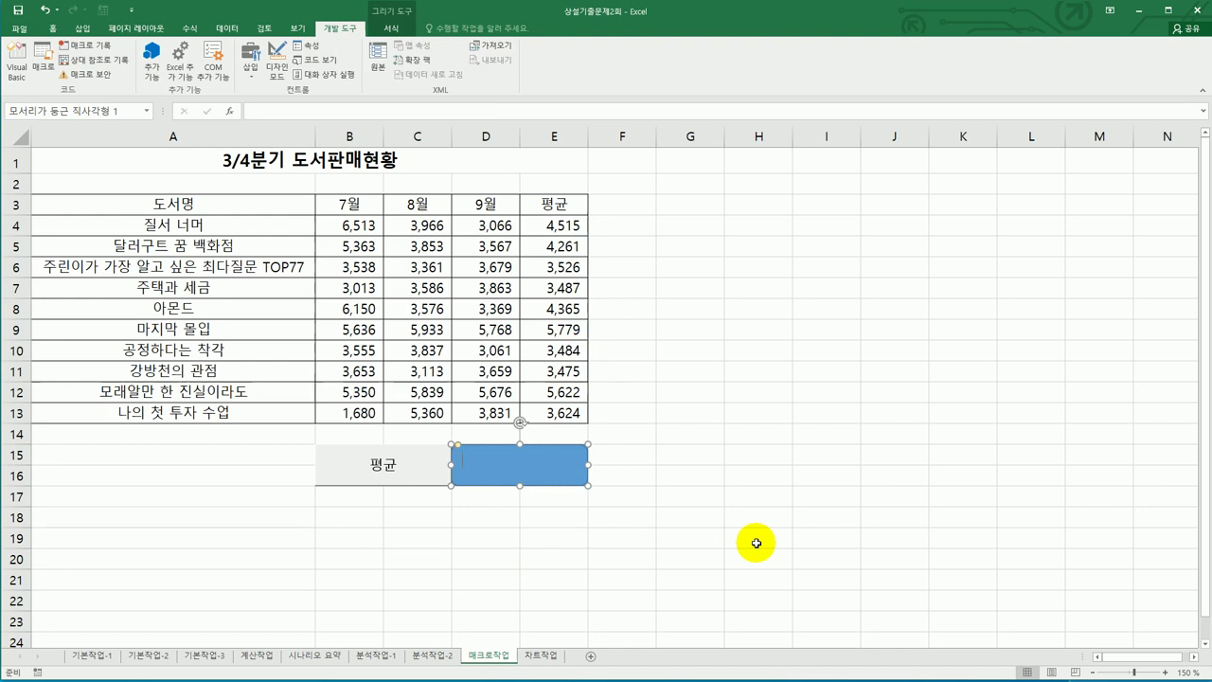
type("쉼ㅍ")
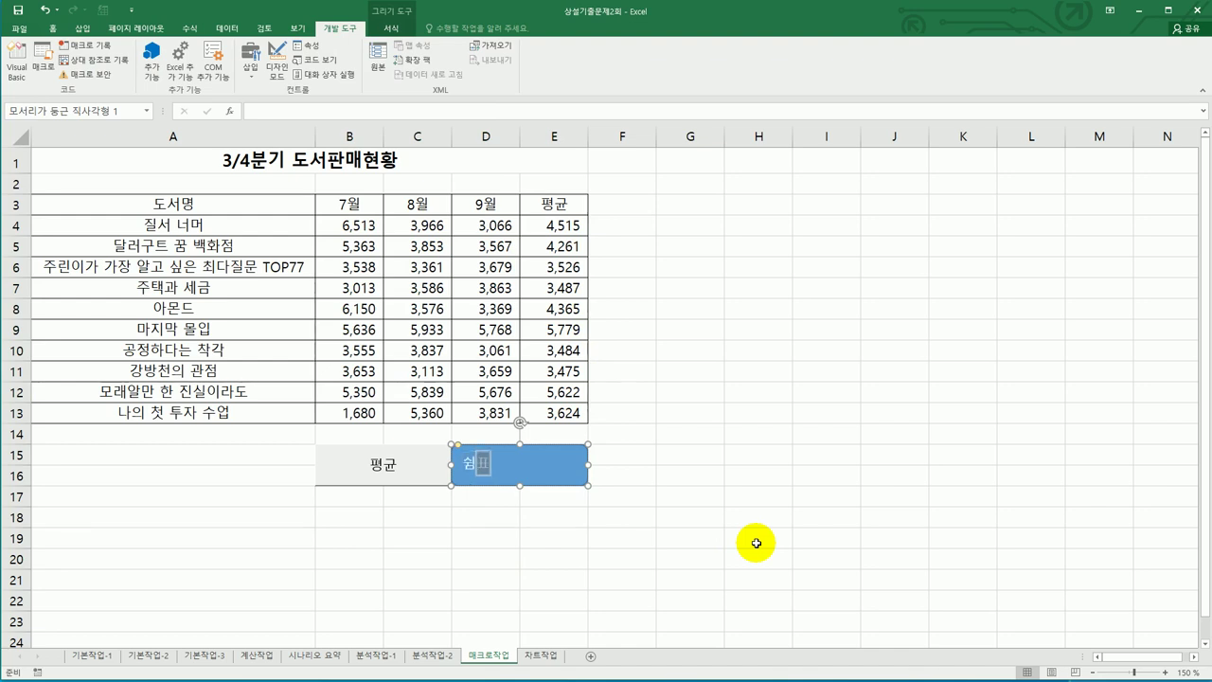
type("ㅛ")
left_click(757, 543)
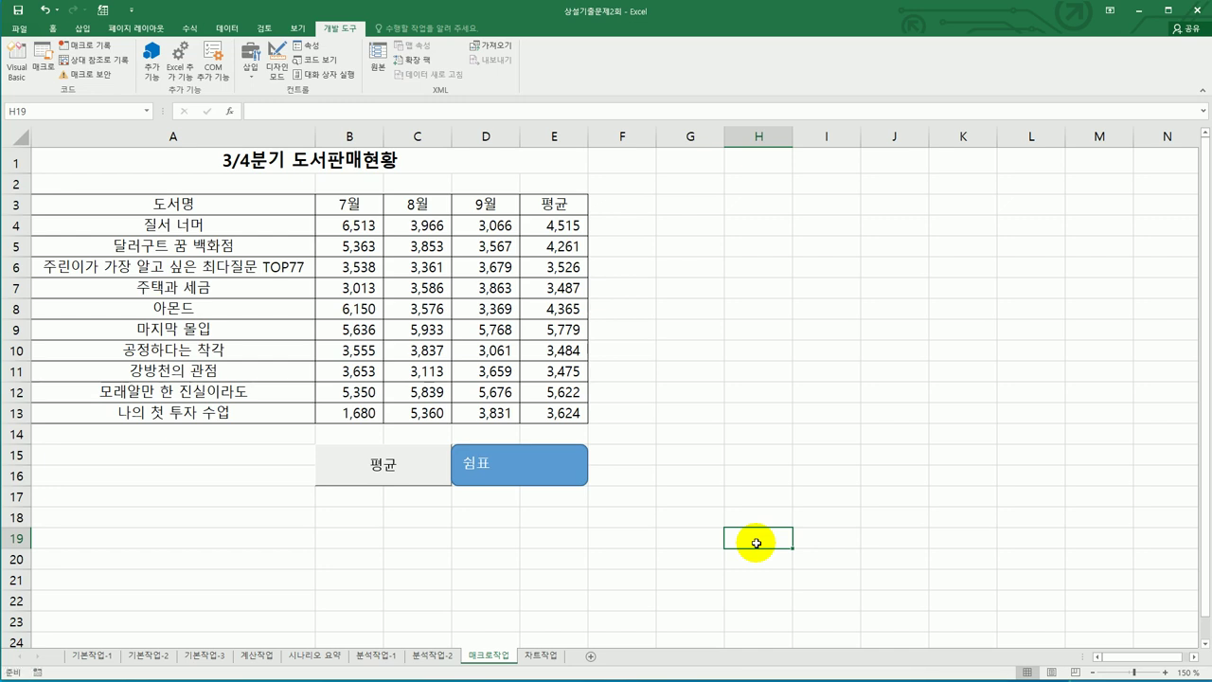
Change the line chart on the 차트작업 sheet to a 3-D pie chart (3차원 원형)
left_click(546, 657)
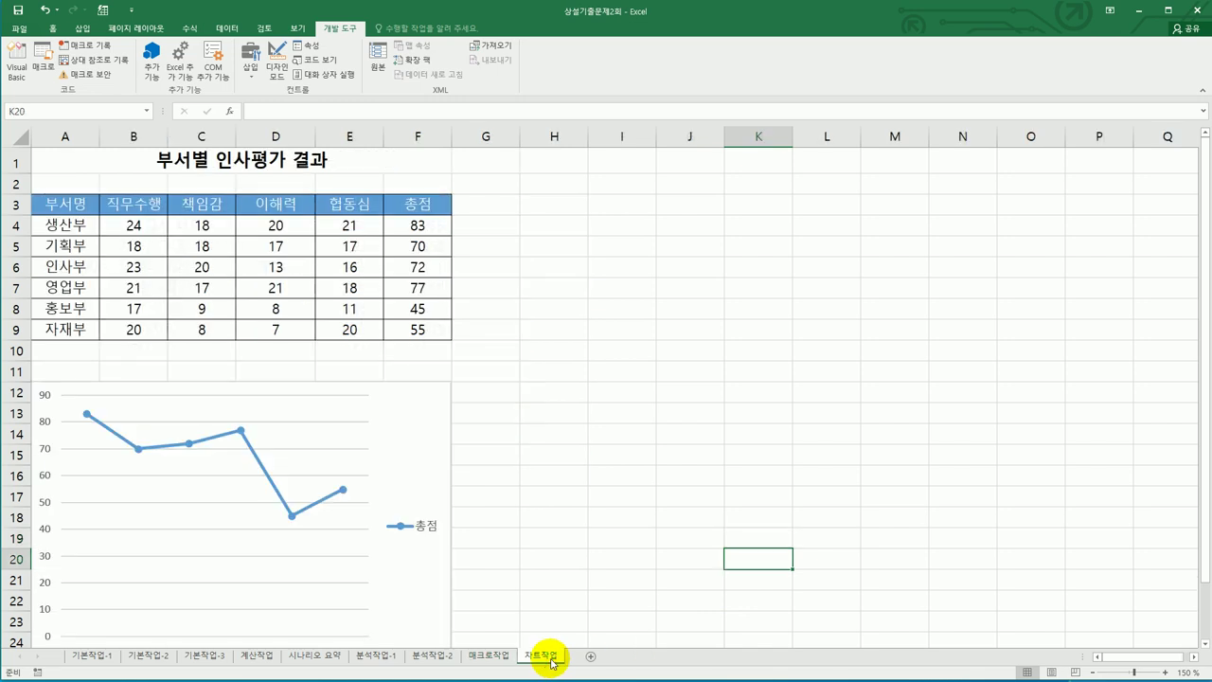
scroll(634, 463, "down", 2)
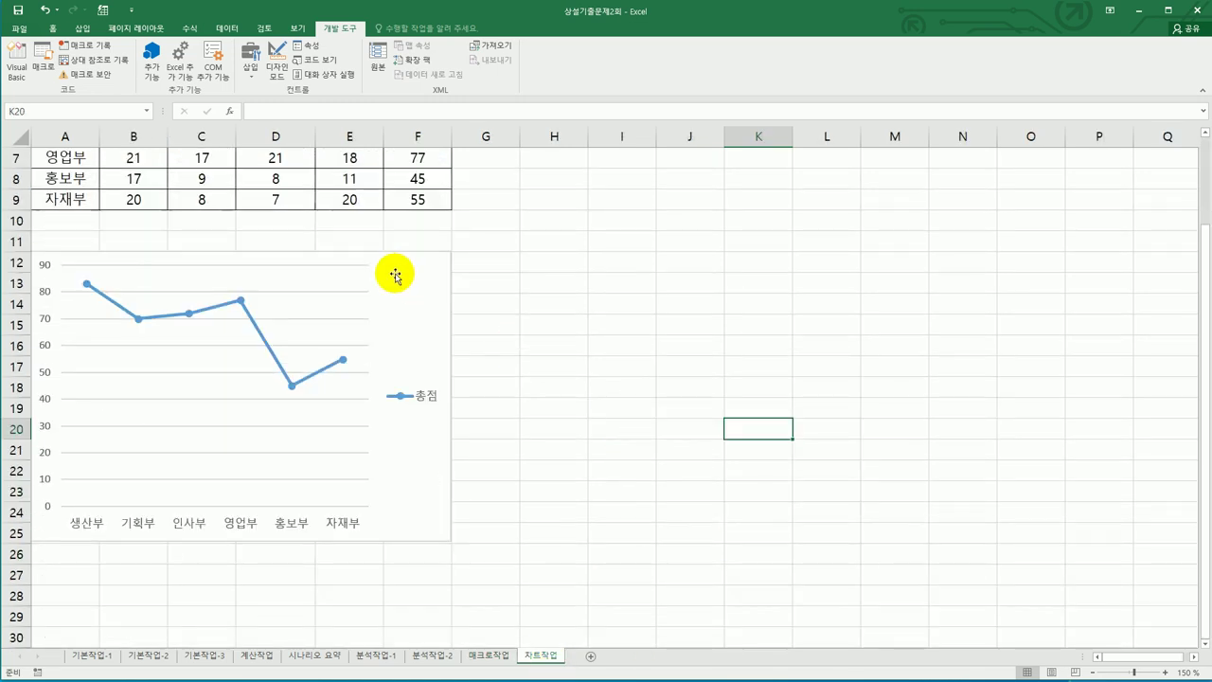
left_click(425, 285)
right_click(419, 279)
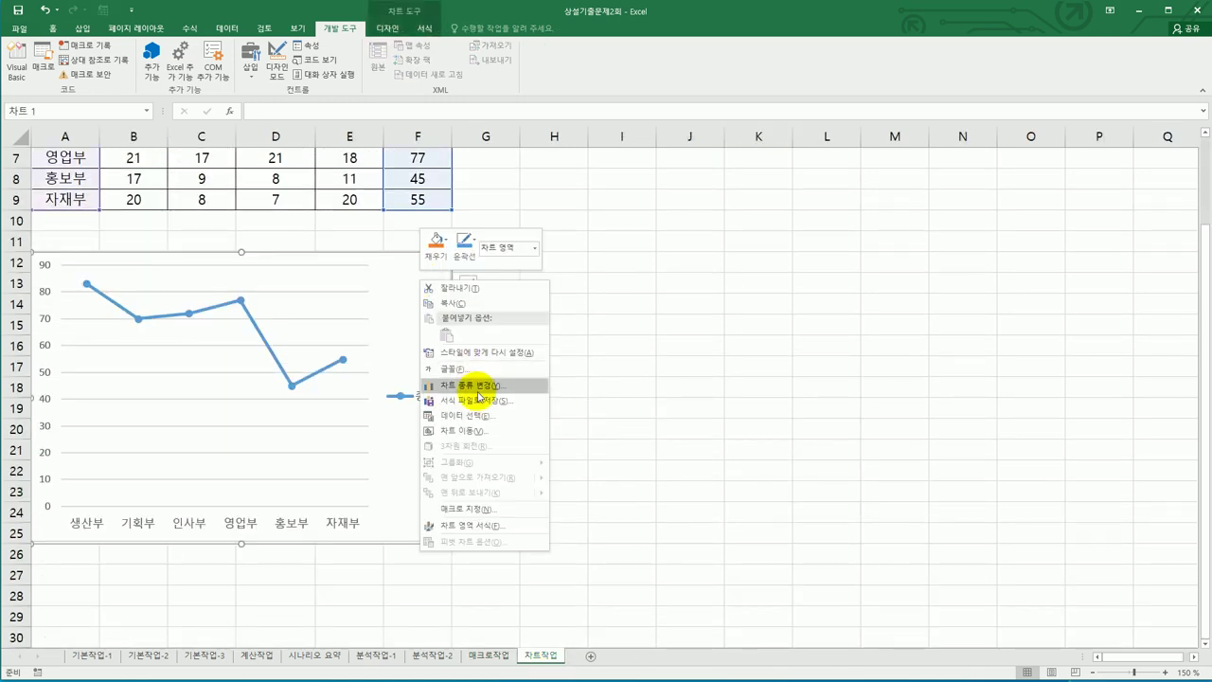
left_click(479, 385)
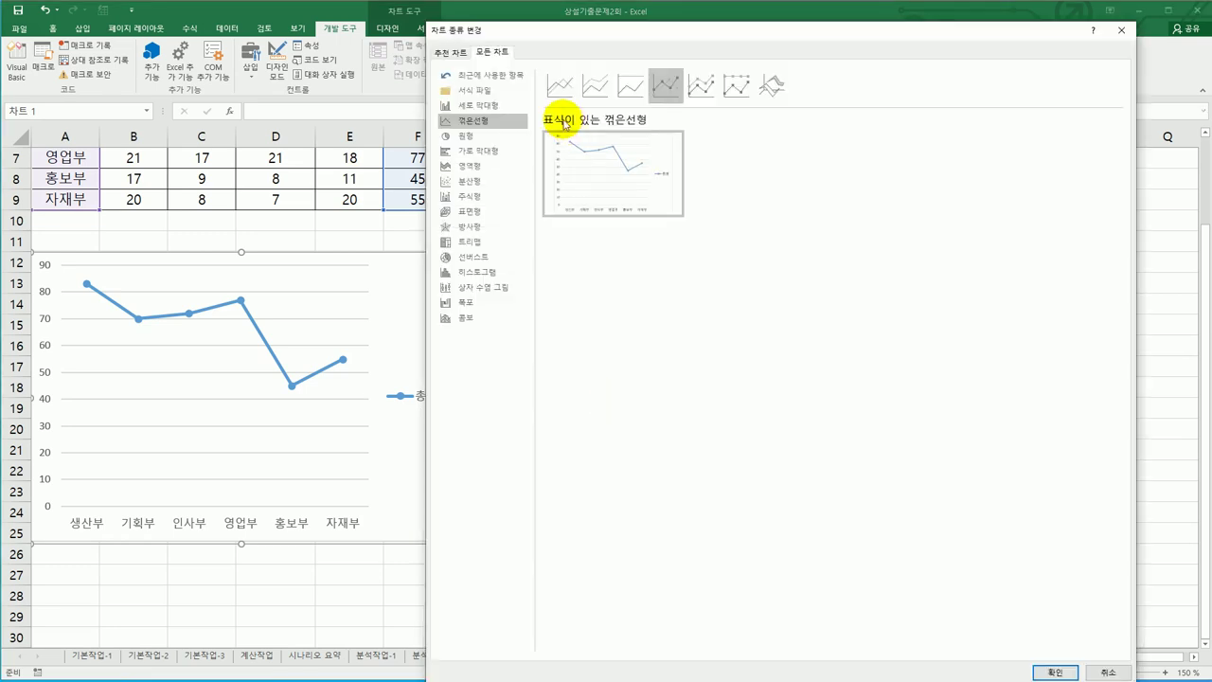
left_click(462, 135)
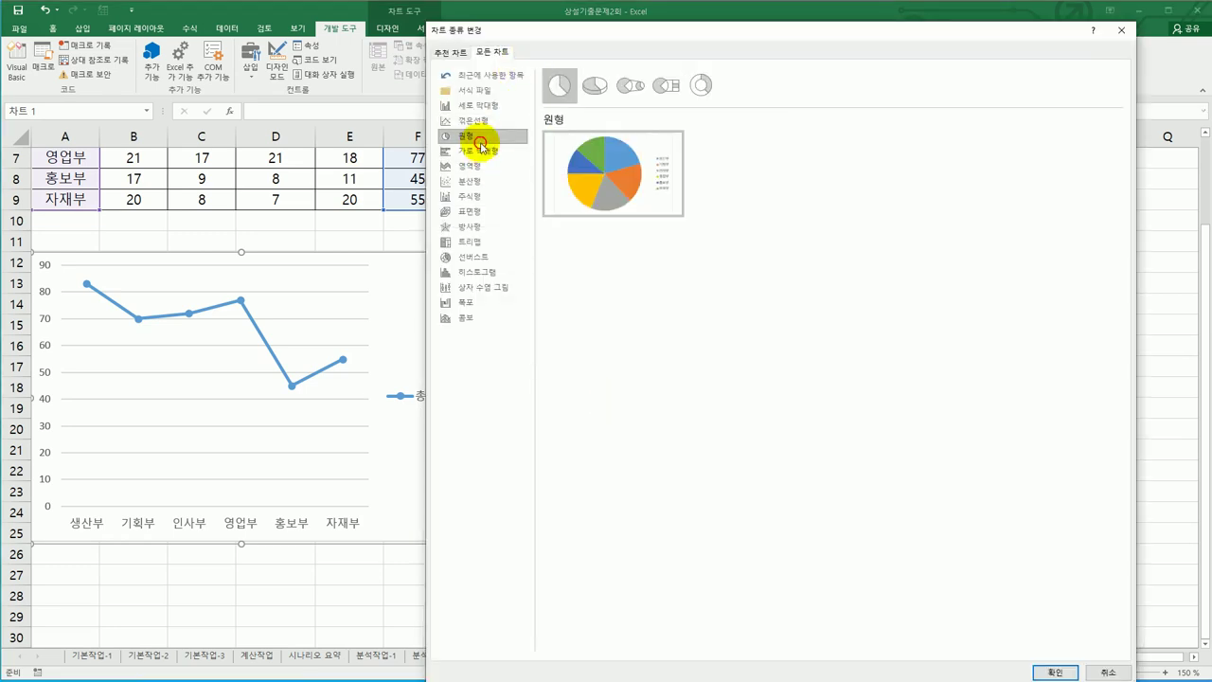
mouse_move(593, 187)
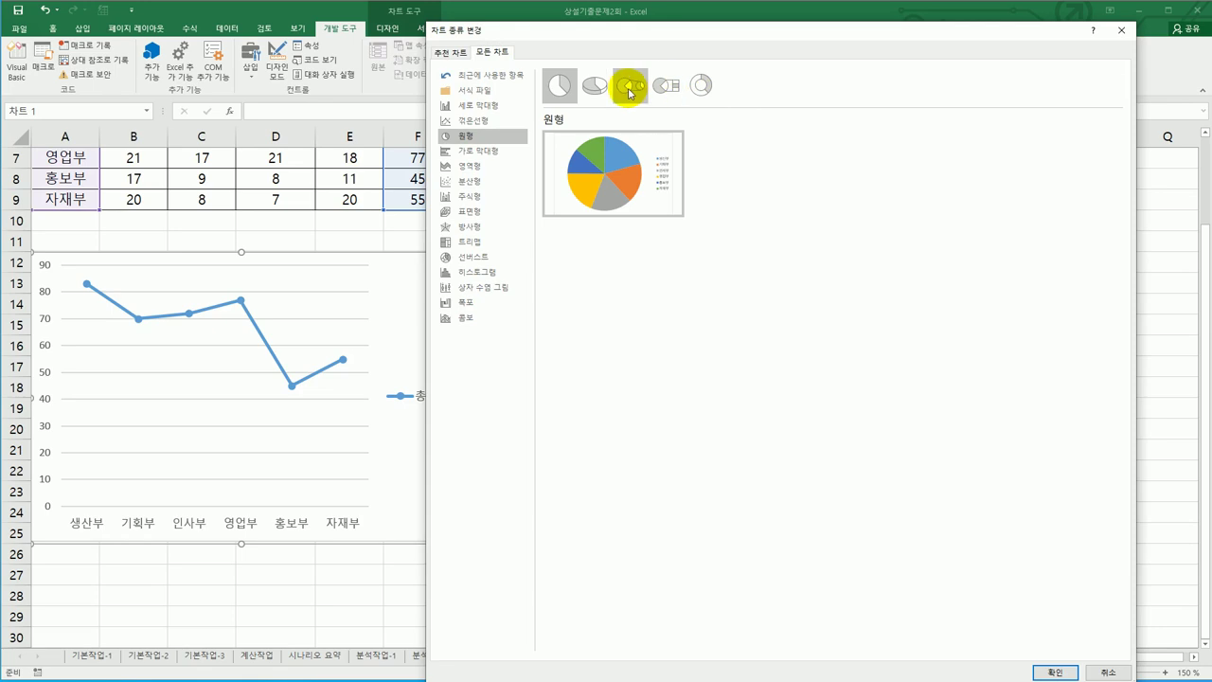
left_click(603, 91)
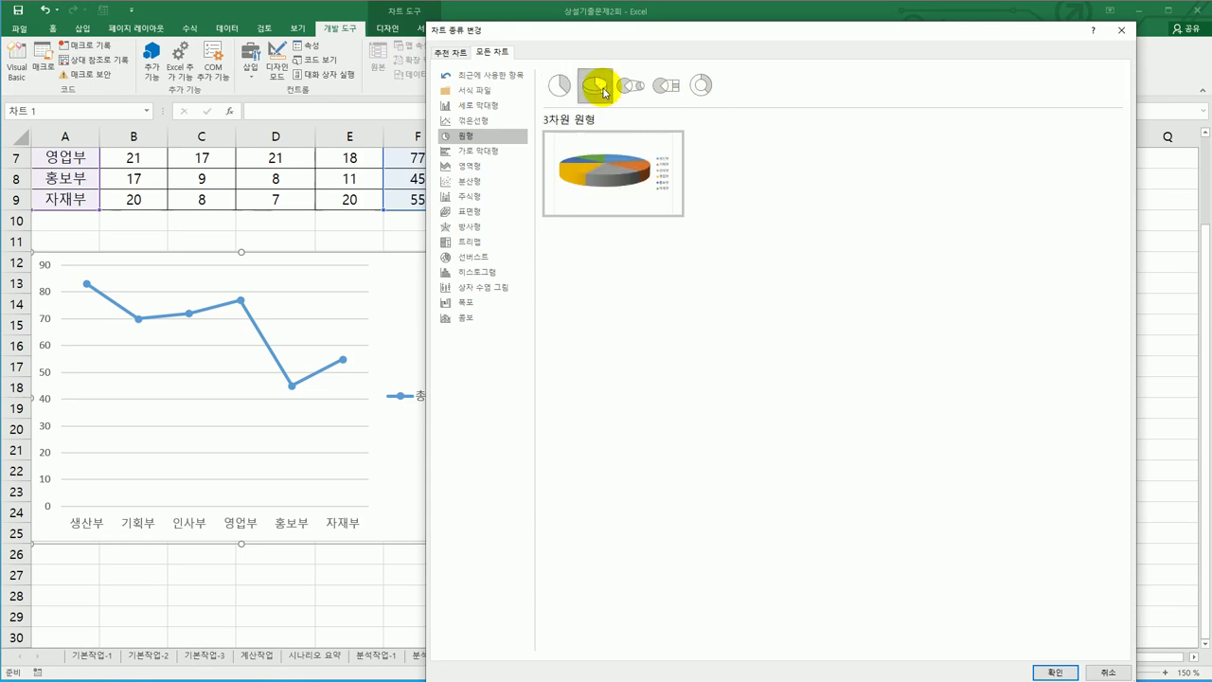
left_click(1051, 672)
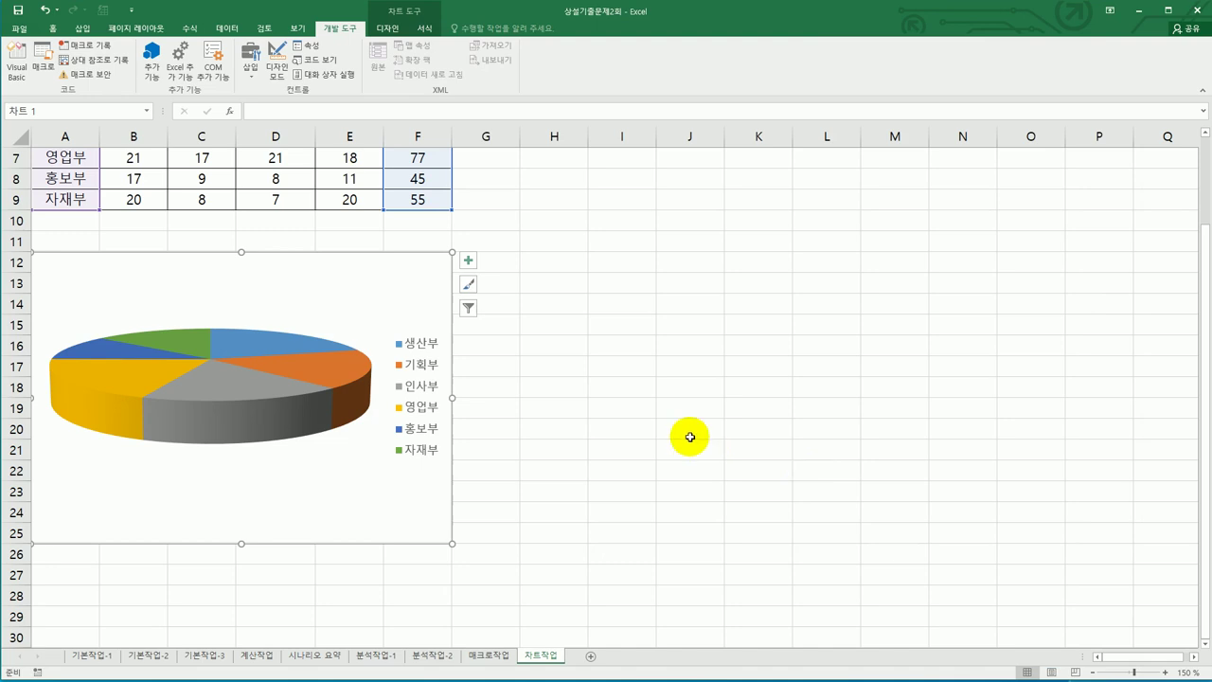
Add a chart title to the pie chart and link it to cell A1 of 차트작업
left_click(466, 264)
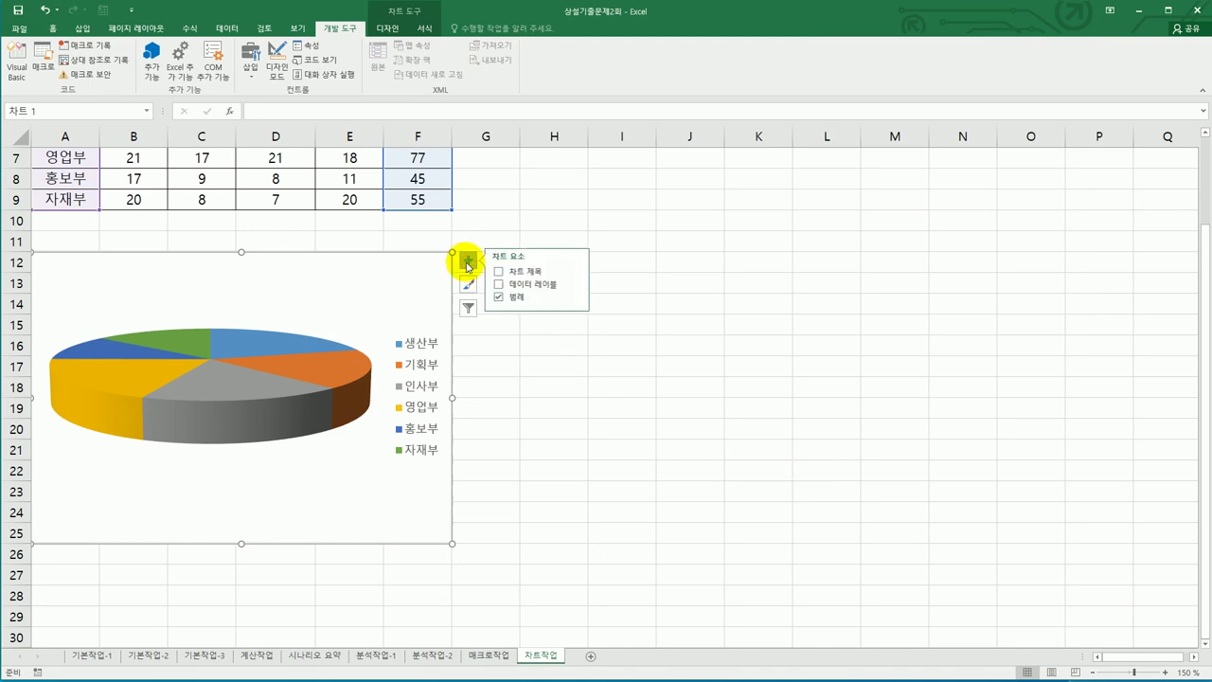
left_click(528, 273)
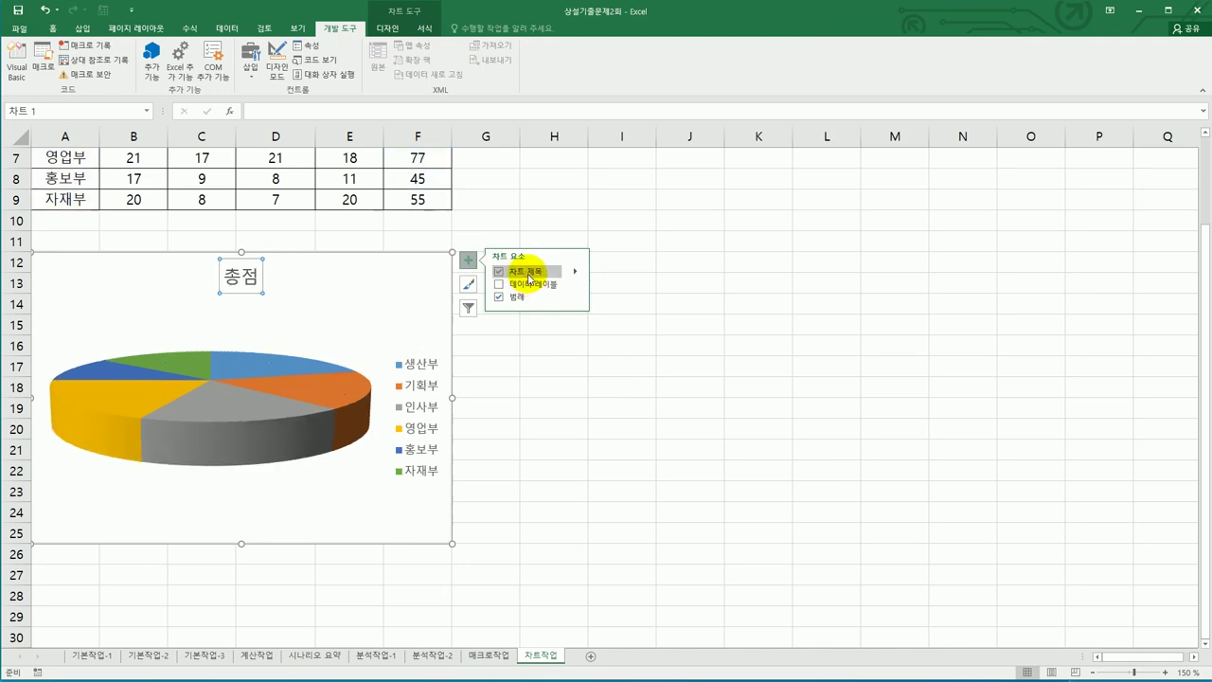
left_click(276, 110)
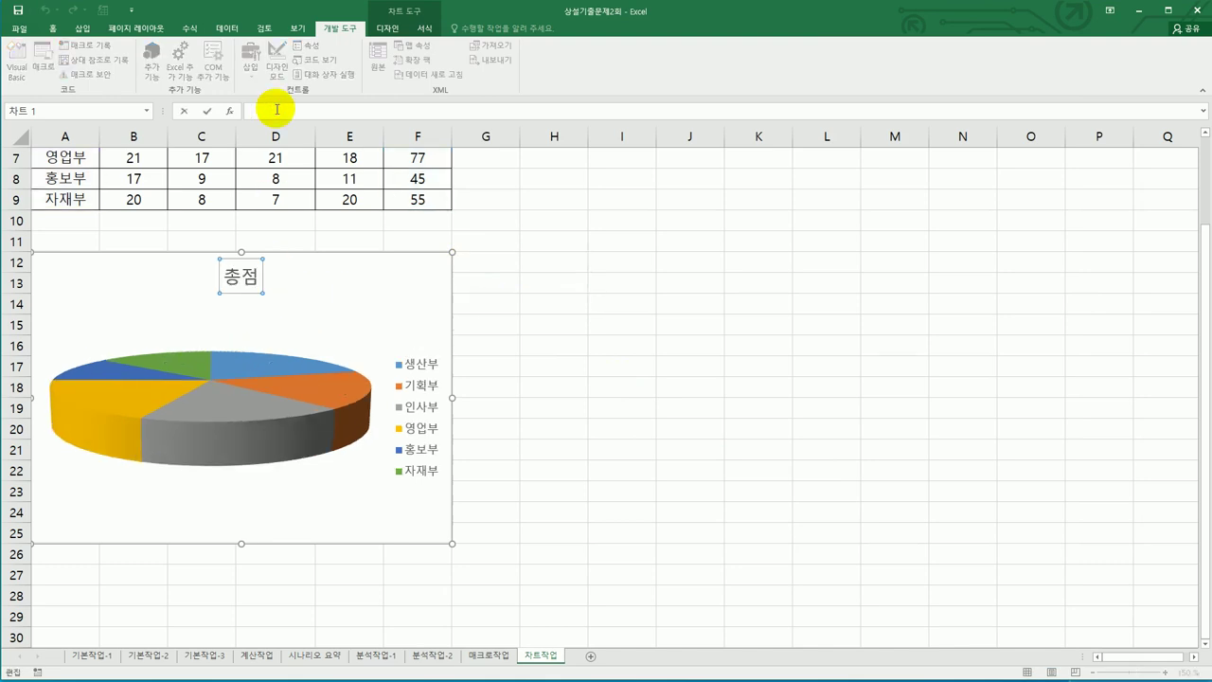
type("=")
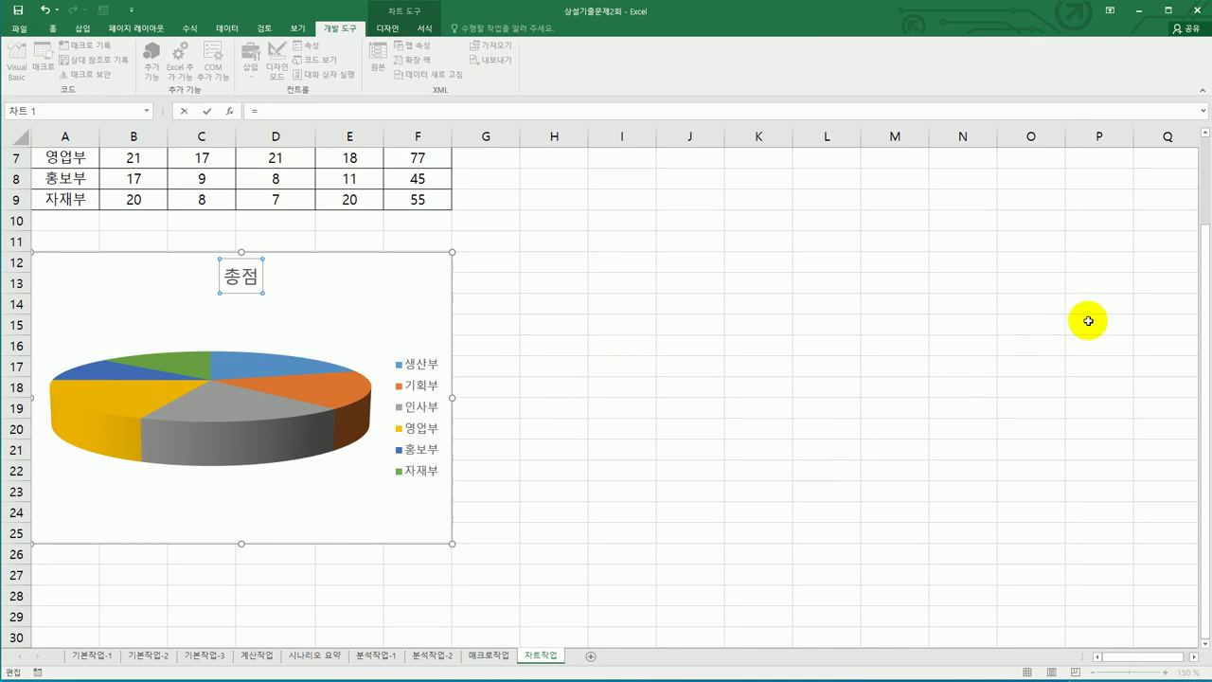
left_click_drag(1205, 352, 1199, 227)
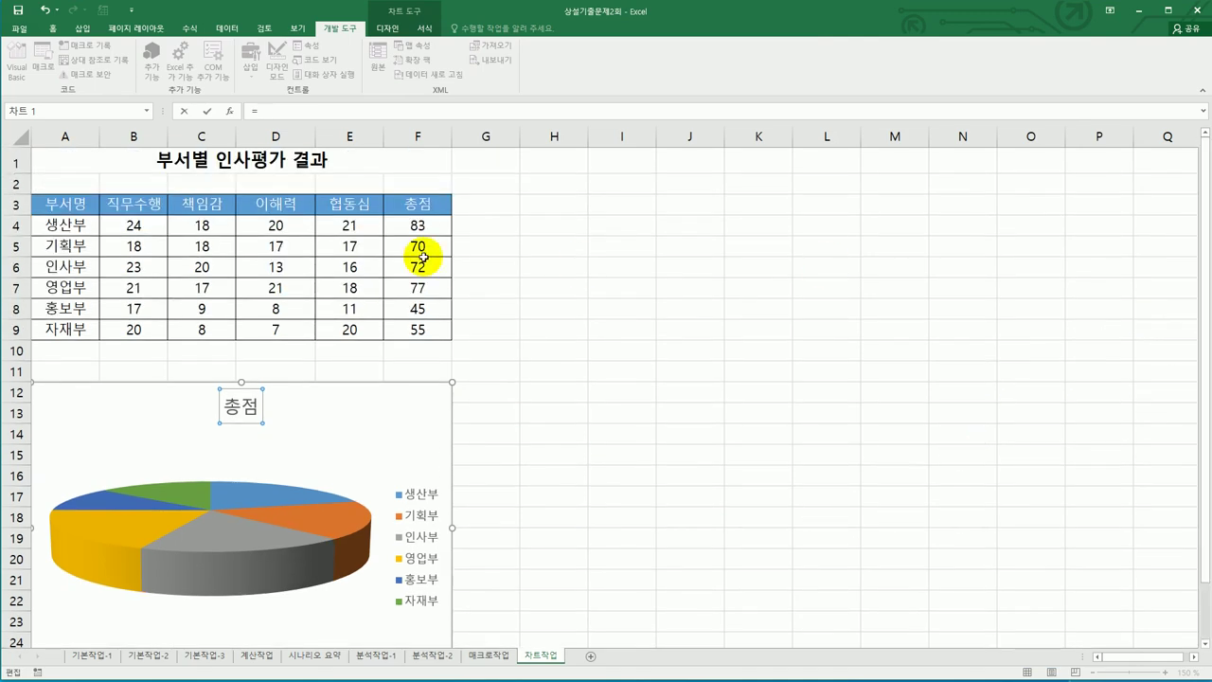
left_click(202, 167)
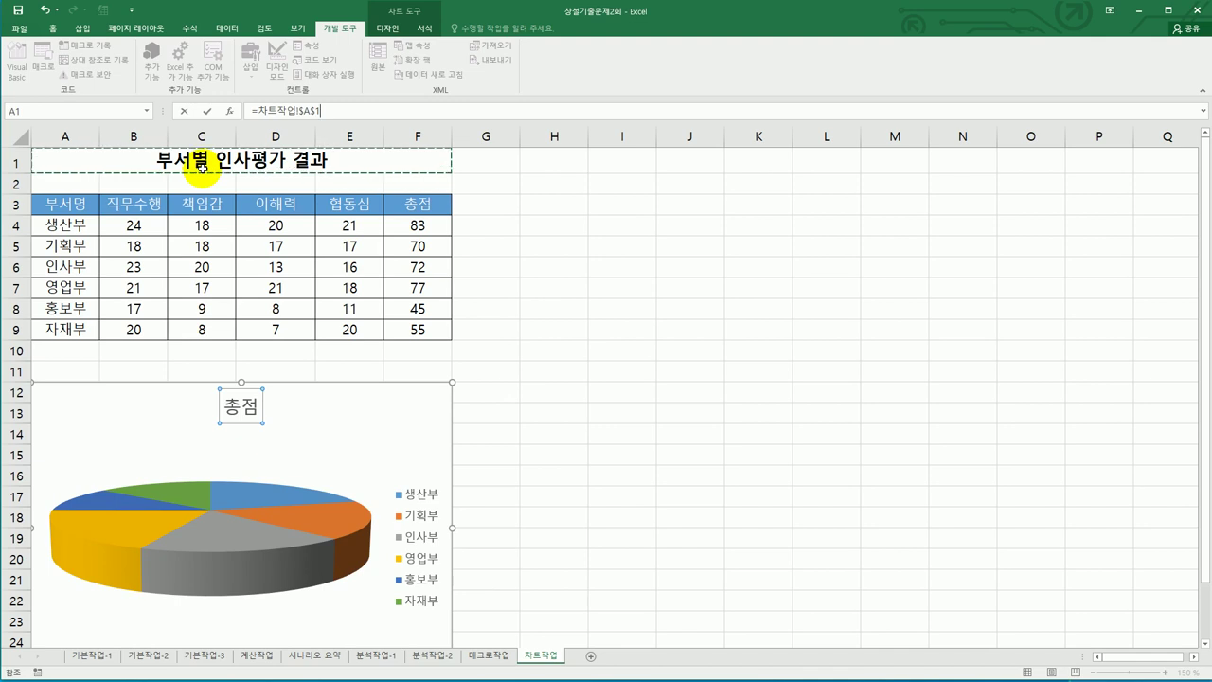
key("Return")
left_click(201, 168)
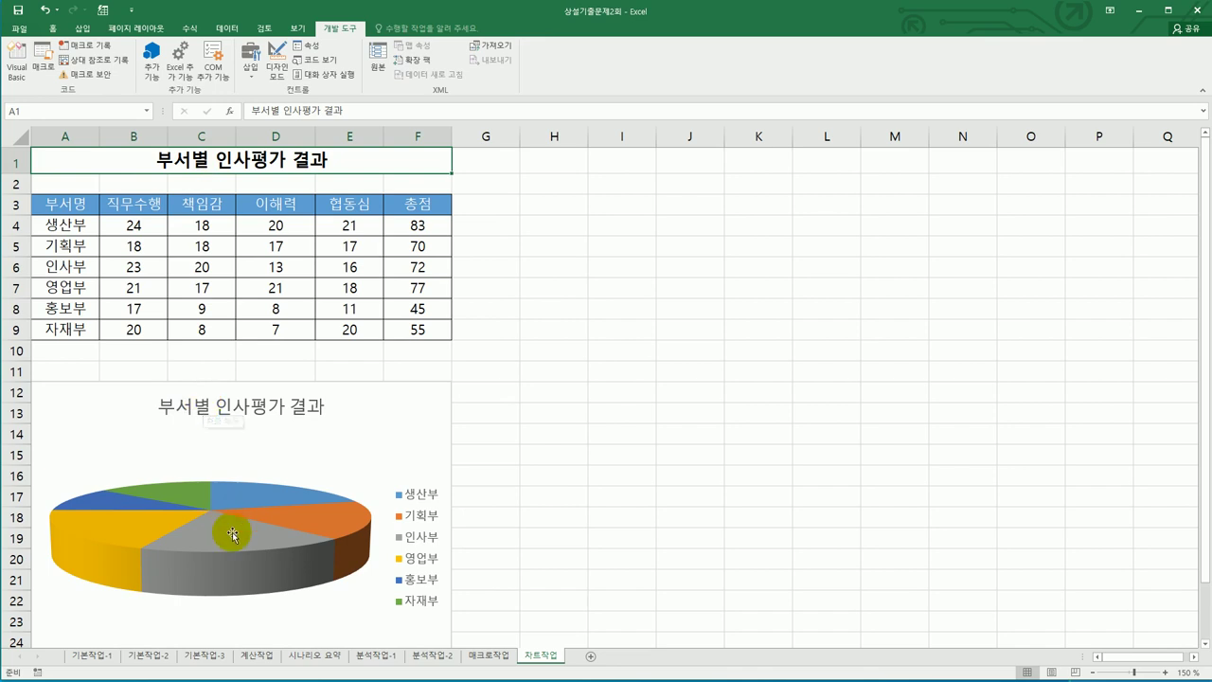
Set the pie series' angle of first slice (첫째 조각의 각) to 15°
right_click(244, 500)
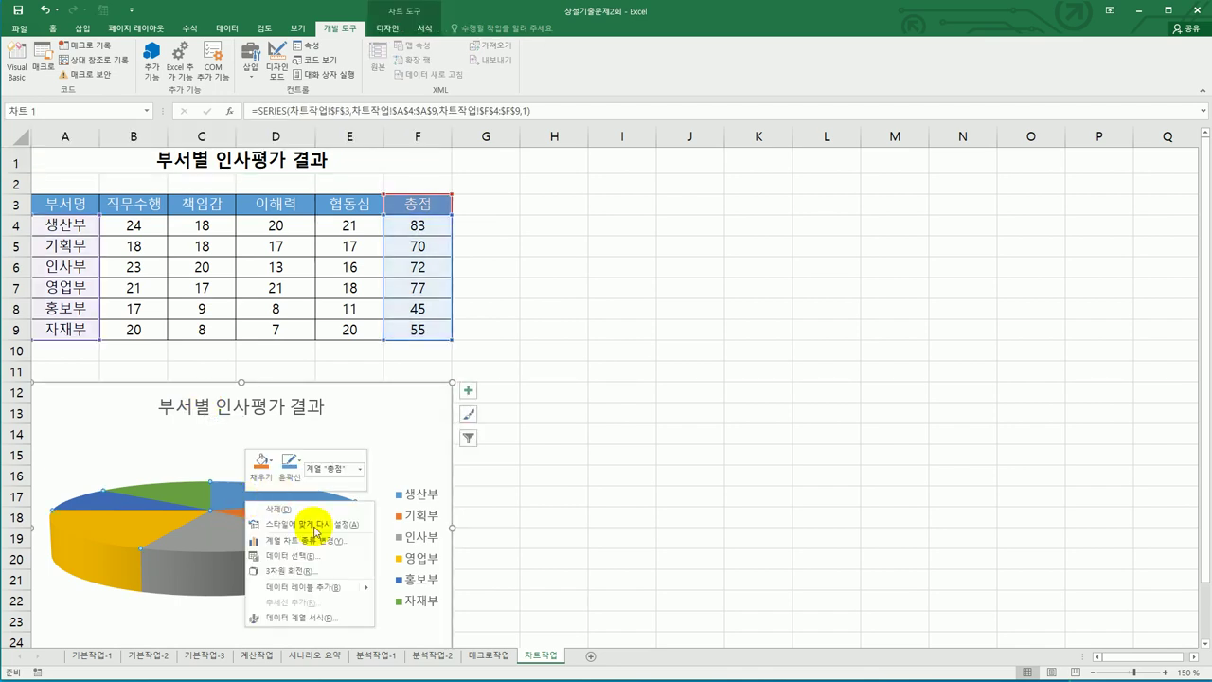
left_click(322, 617)
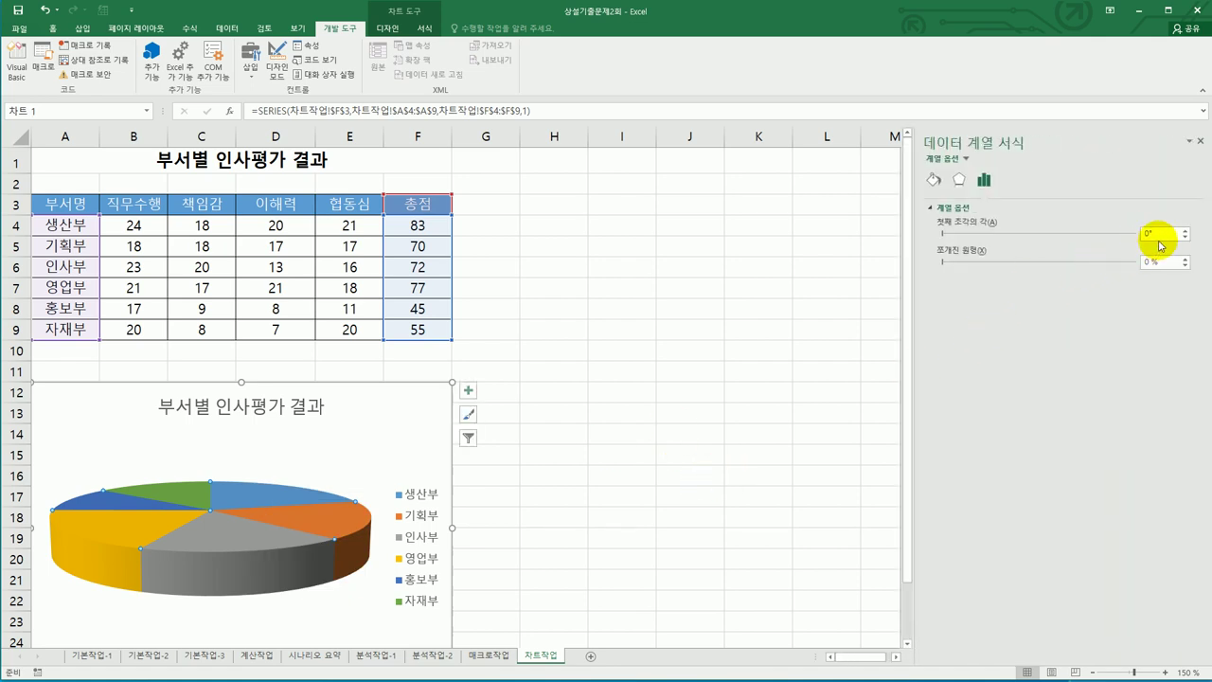
left_click_drag(1158, 235, 1135, 237)
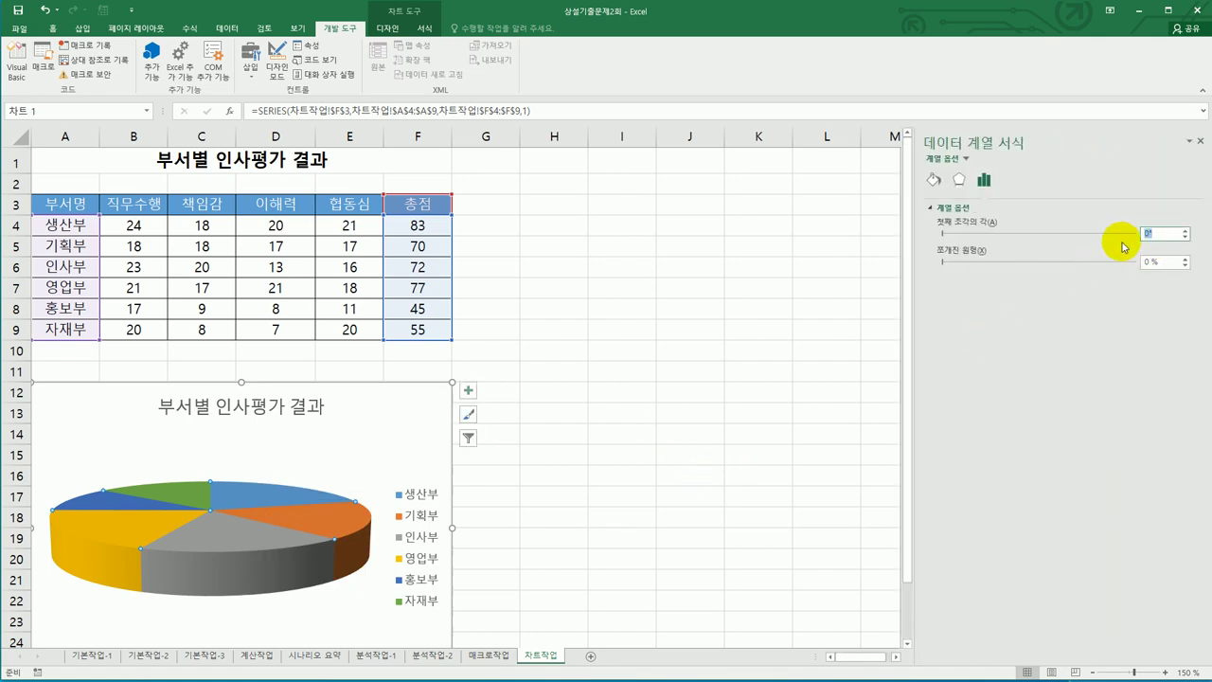
type("15")
key("Return")
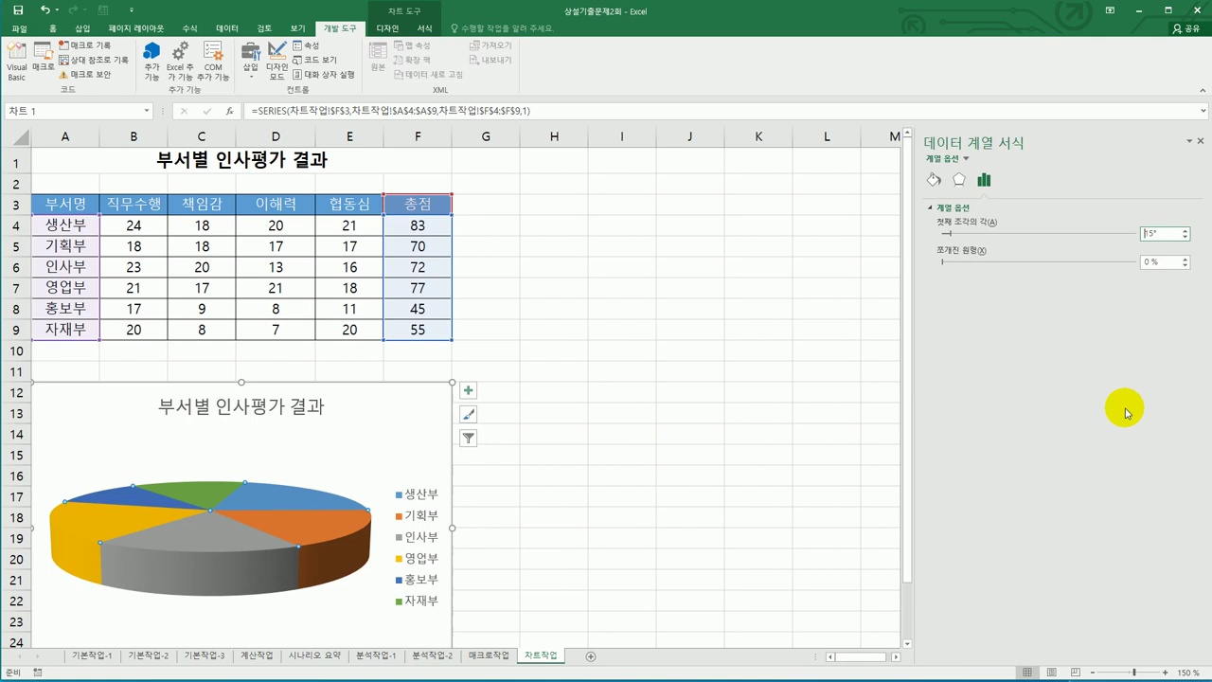
Set the Y rotation (Y 회전) in the chart area's 3-D rotation settings to 30°
right_click(431, 428)
left_click(508, 592)
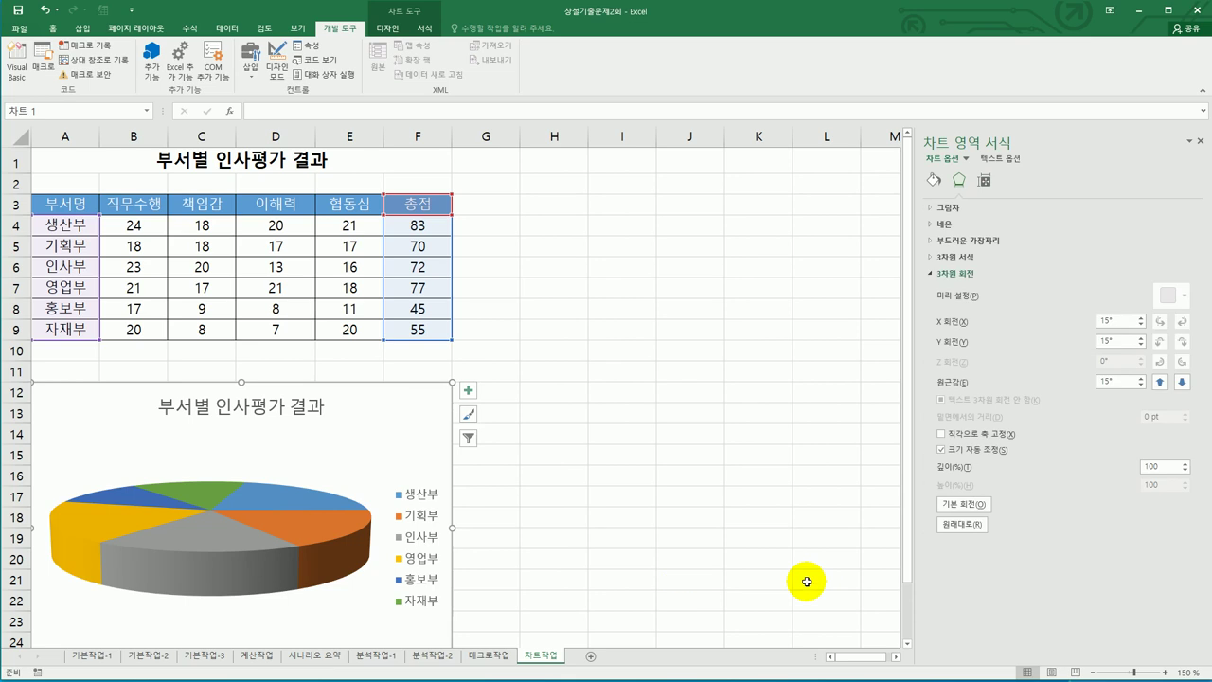
left_click(1102, 342)
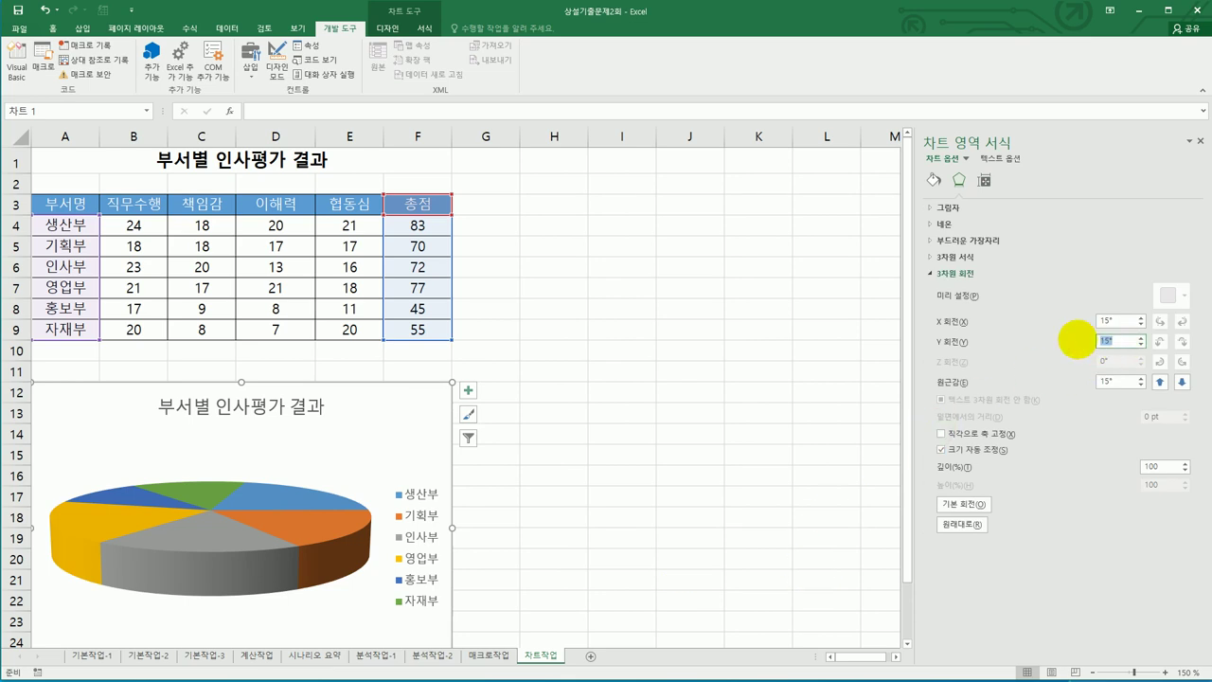
type("30")
key("Return")
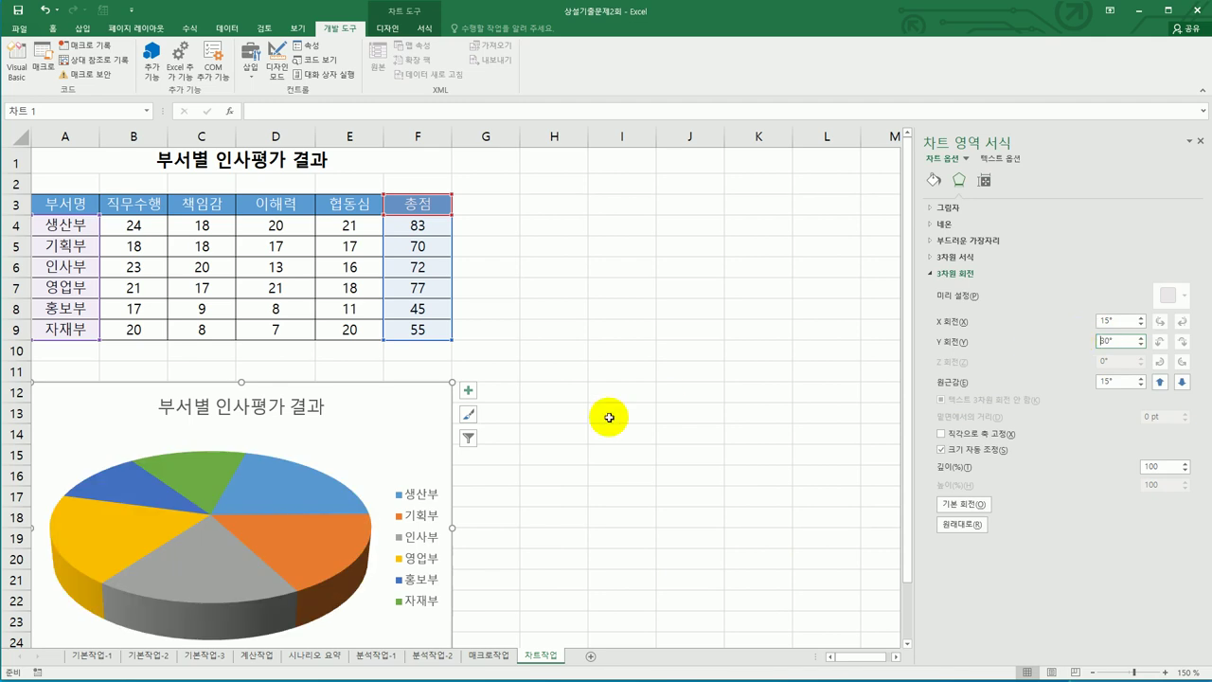
Add data labels to the 총점 pie series at the outside end position (바깥쪽 끝에) and deselect the chart
left_click(298, 488)
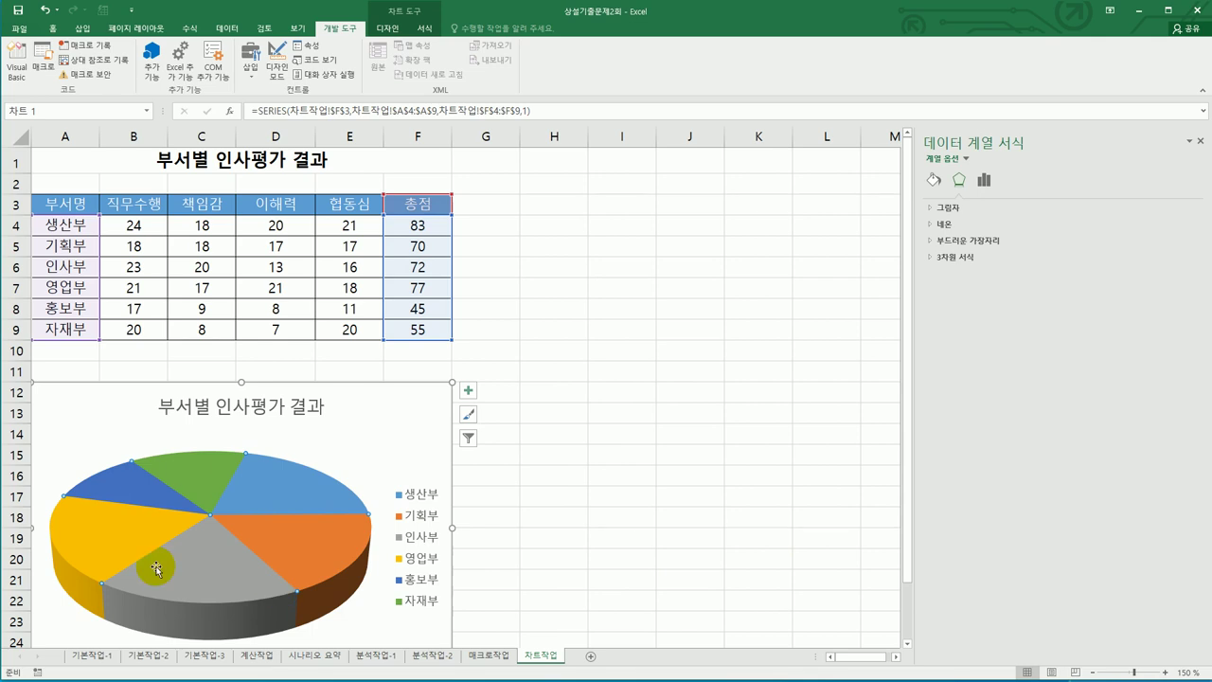
left_click(984, 180)
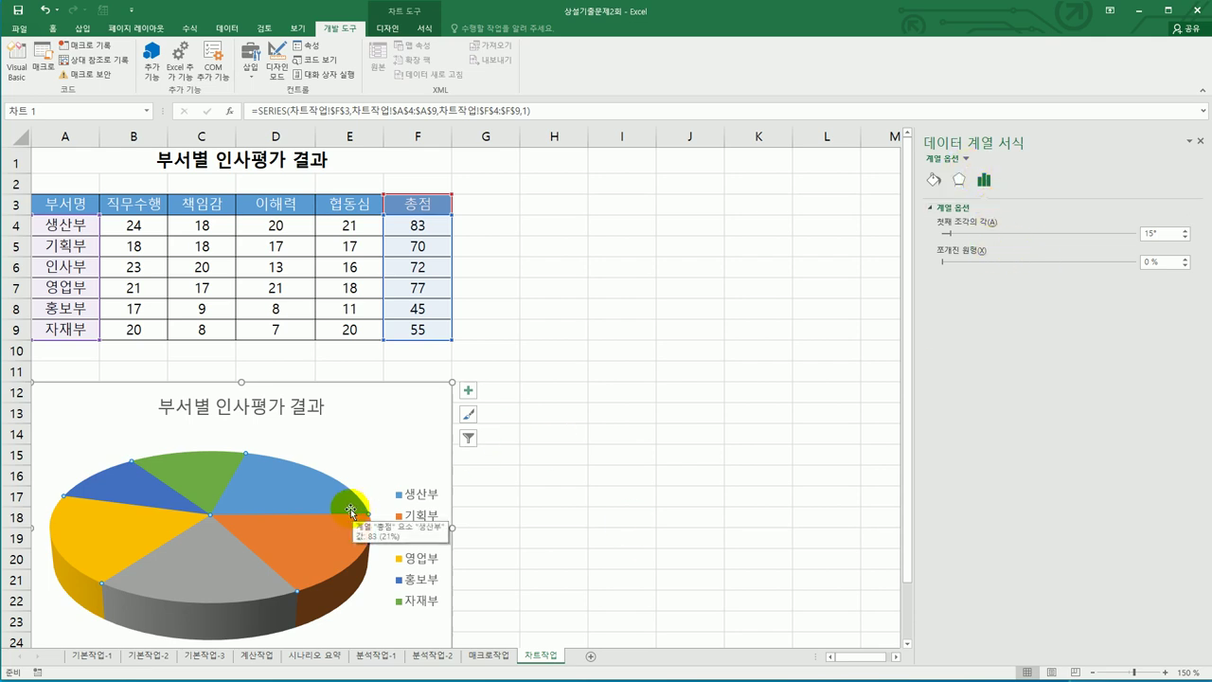
left_click(470, 390)
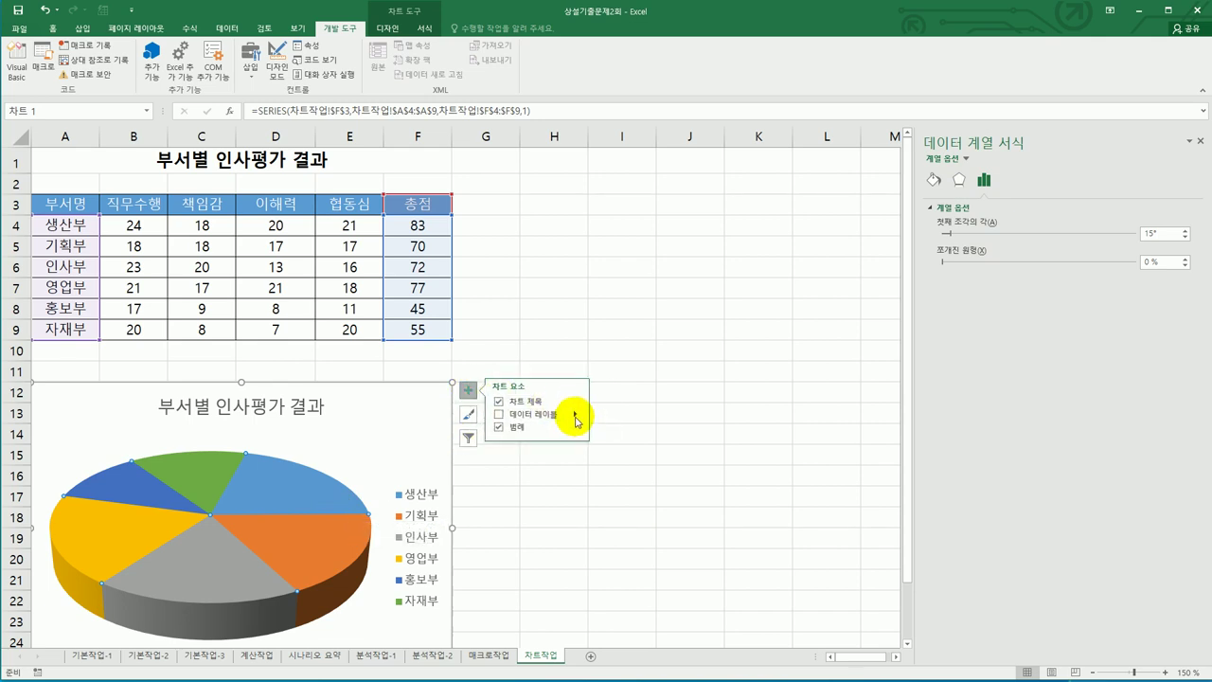
left_click(576, 417)
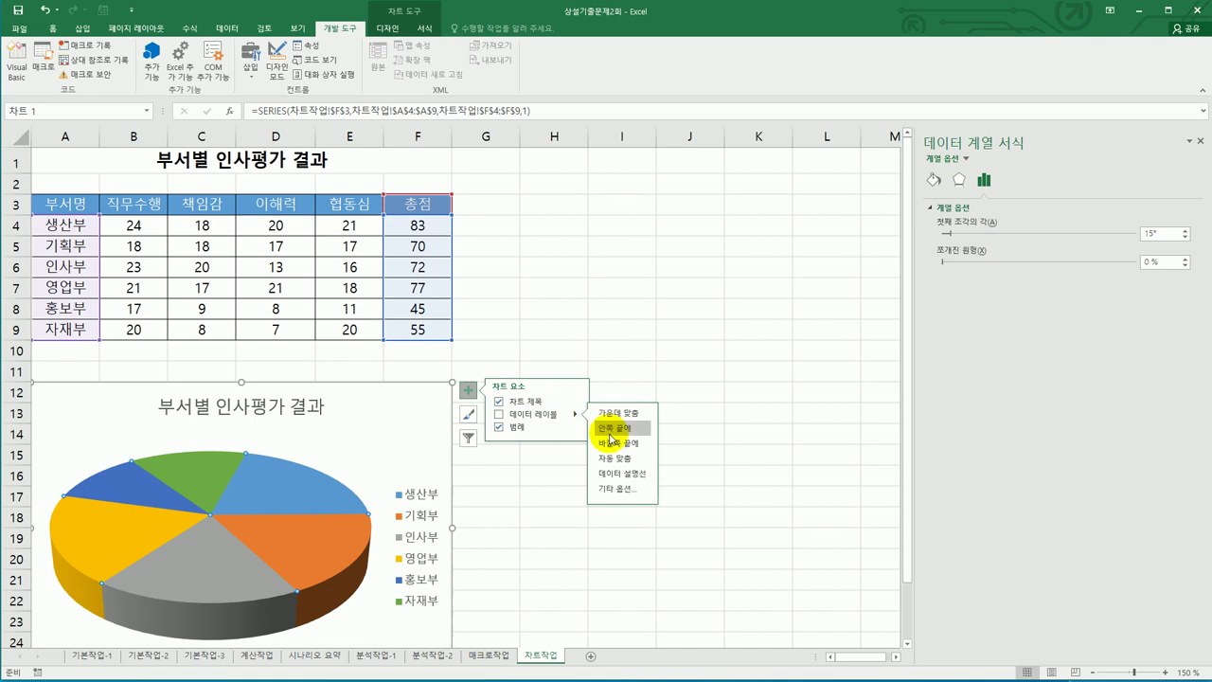
left_click(613, 444)
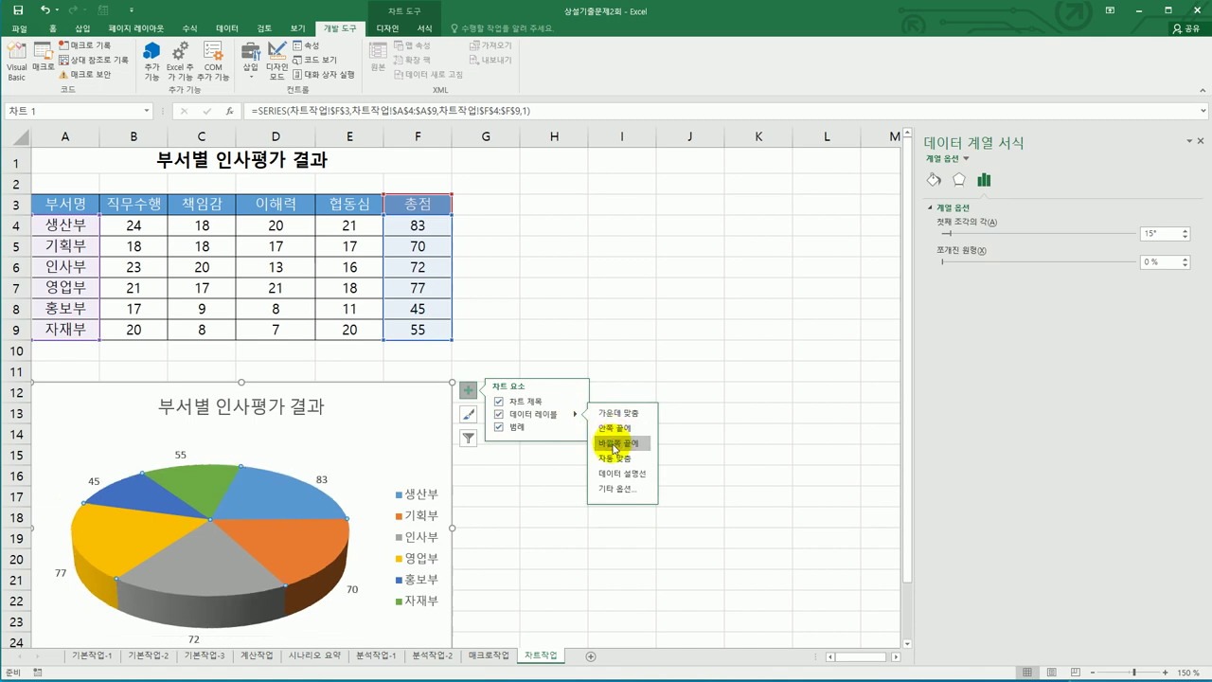
left_click(736, 495)
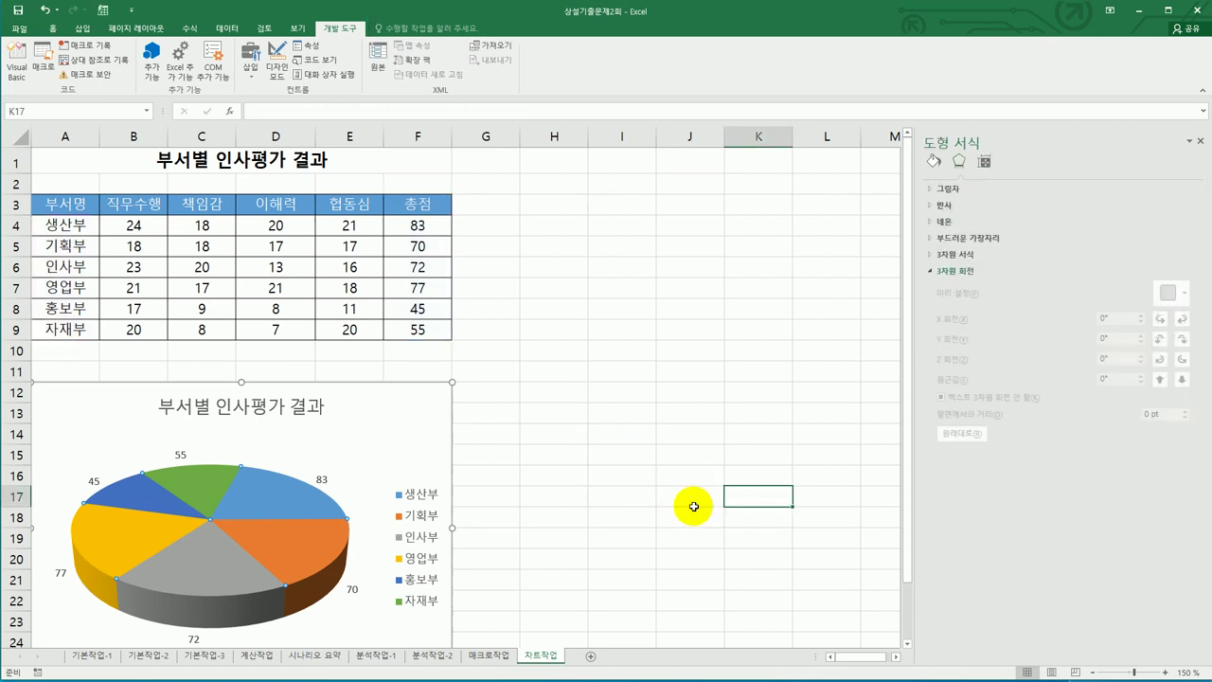
mouse_move(275, 559)
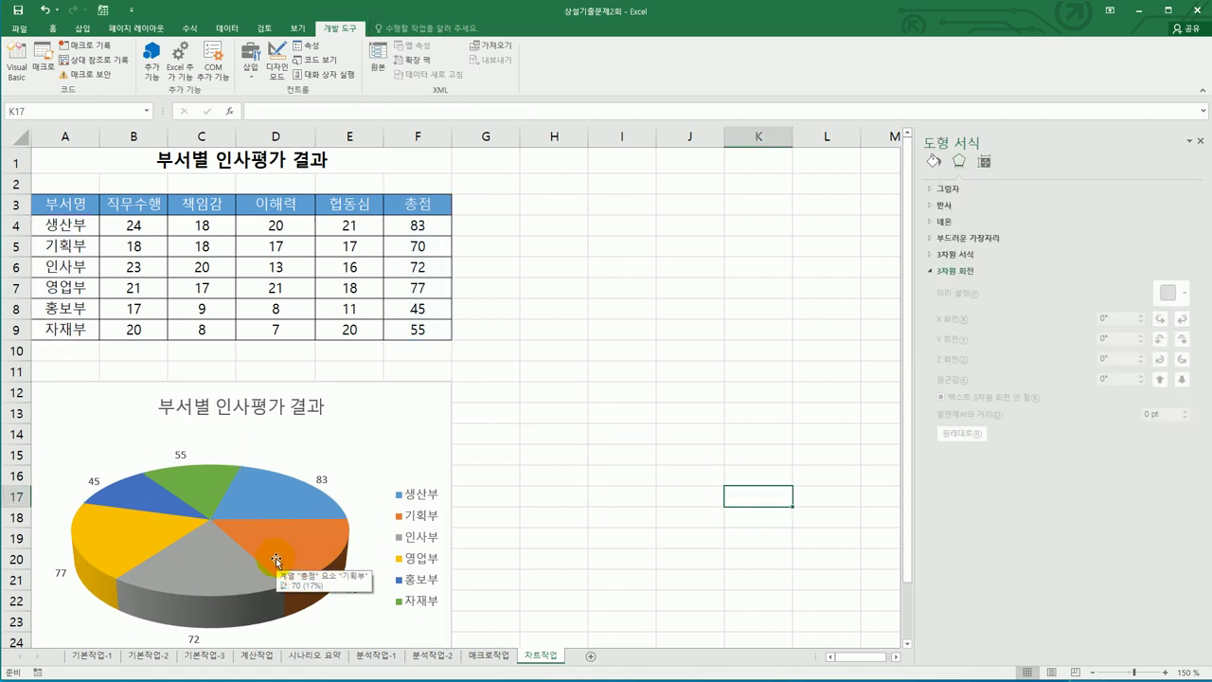
scroll(593, 496, "down", 2)
left_click(593, 492)
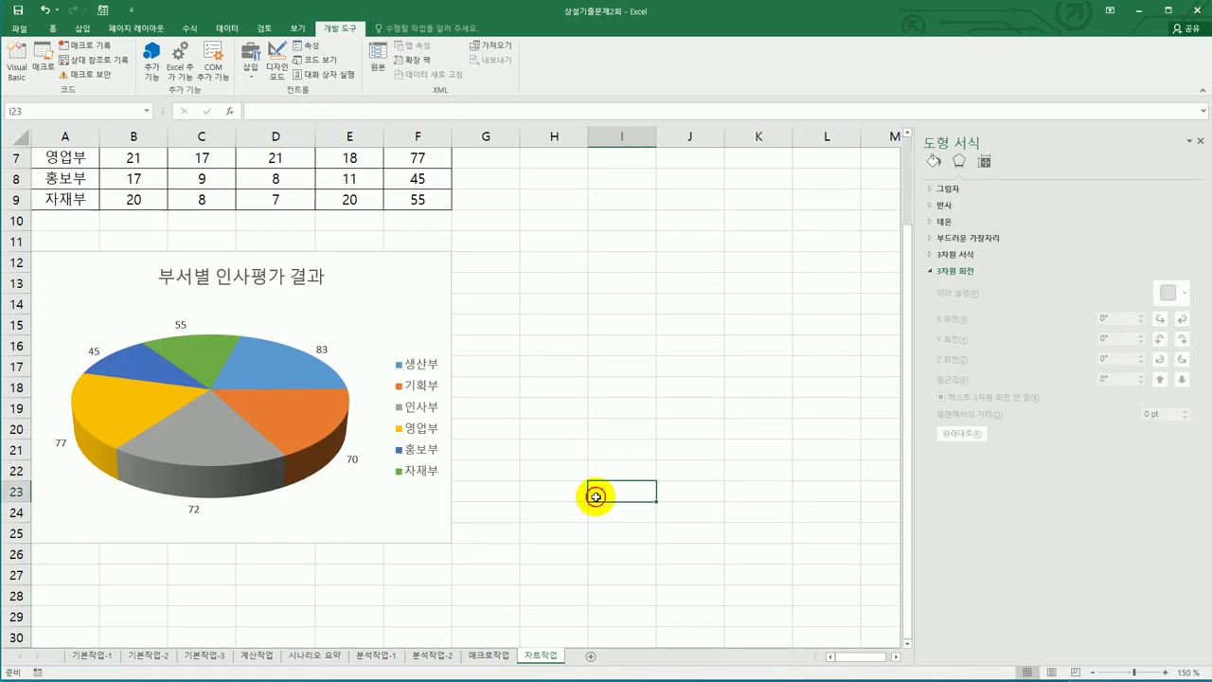